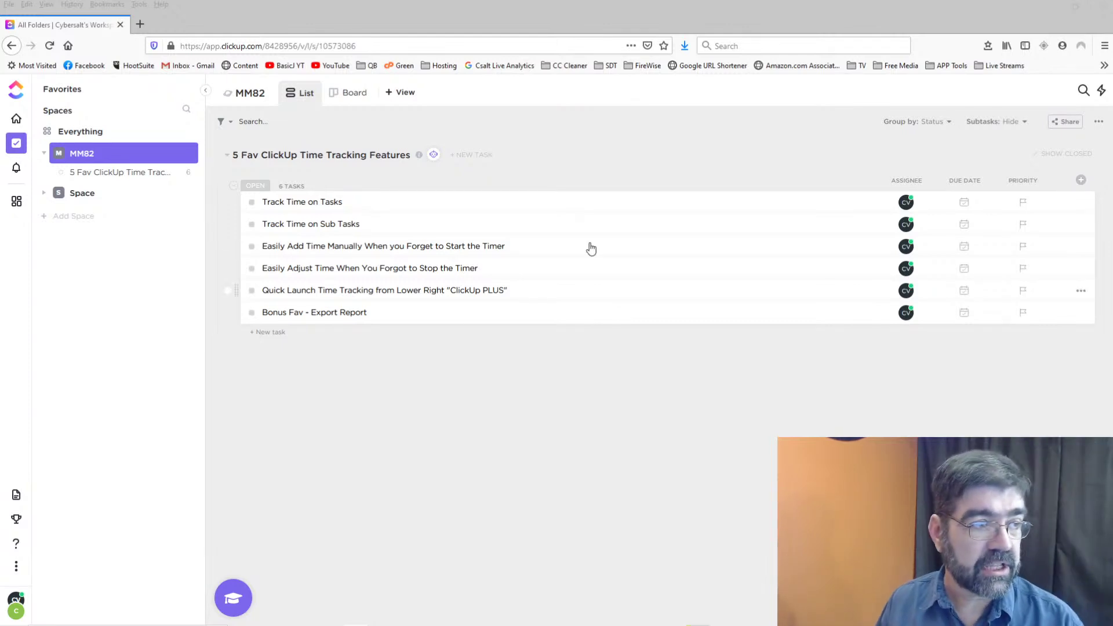
- Review the task lists in the Space space, return to MM82 and look through its space options
click(91, 193)
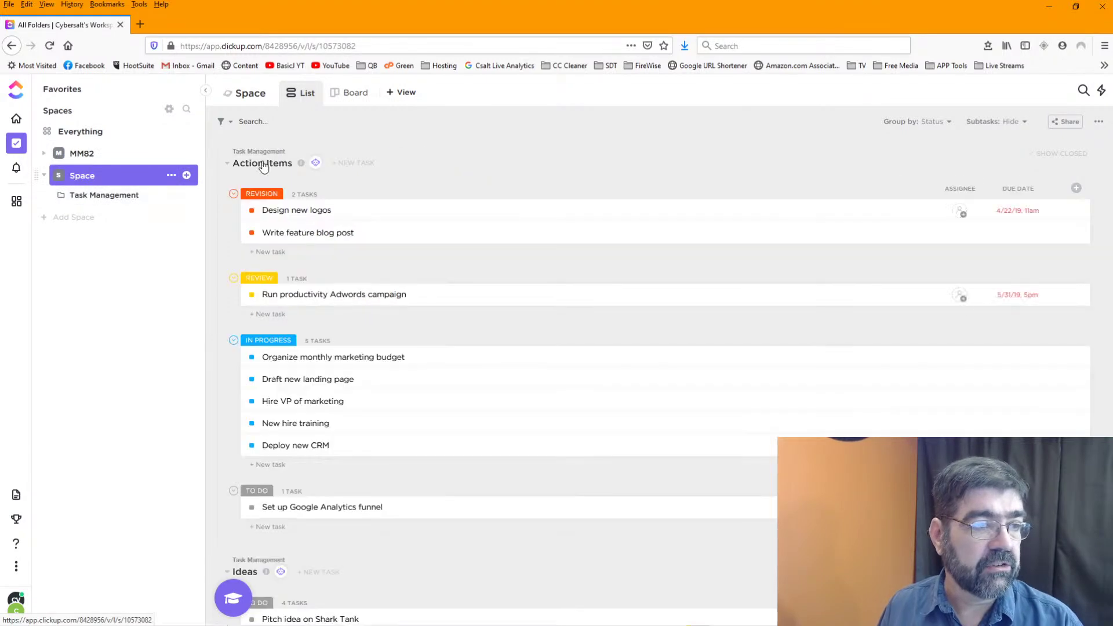
scroll(388, 238, down, 4)
scroll(384, 237, down, 2)
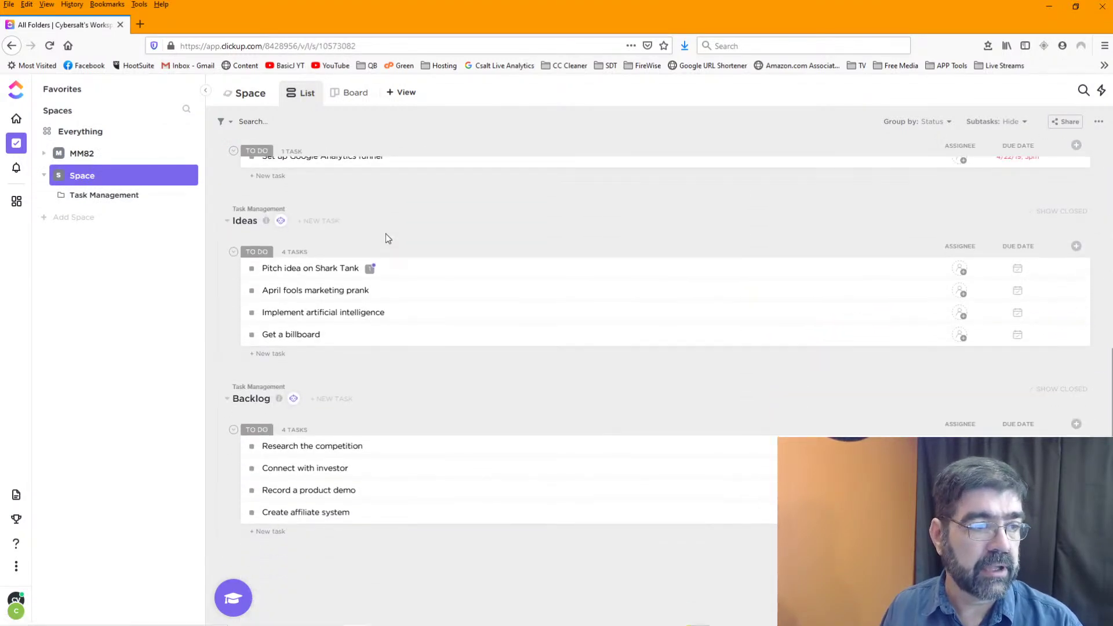
scroll(385, 237, up, 6)
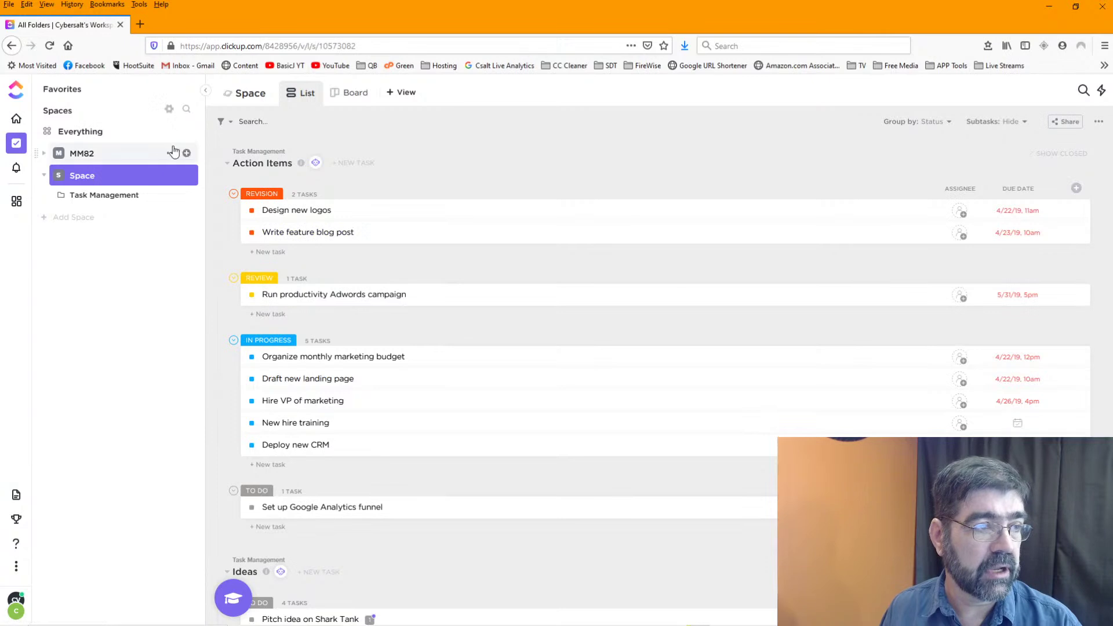
click(91, 157)
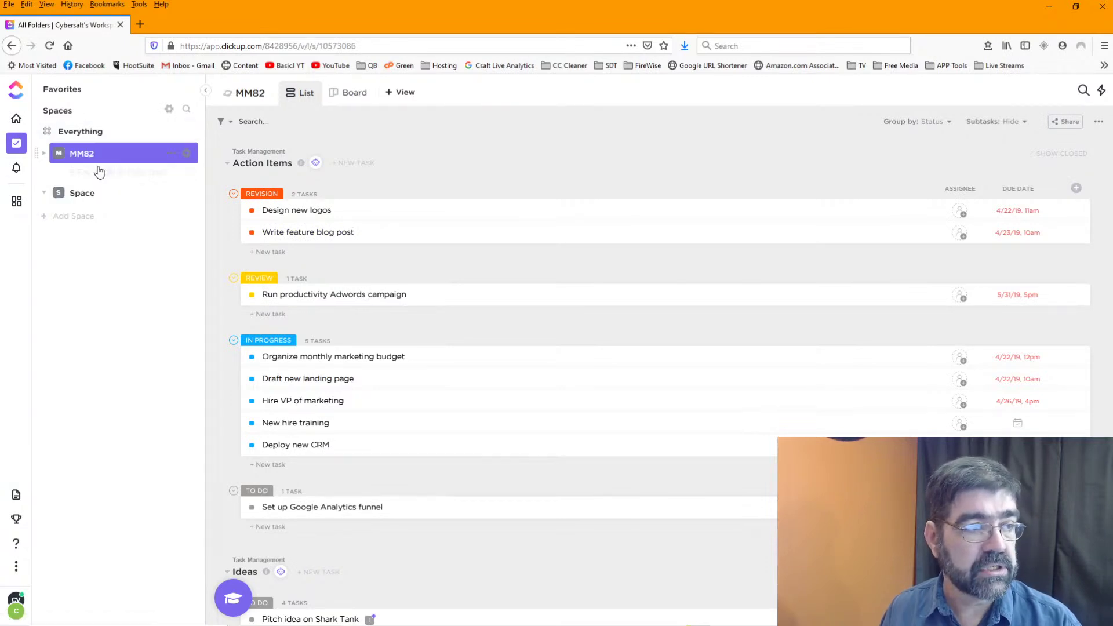
click(170, 153)
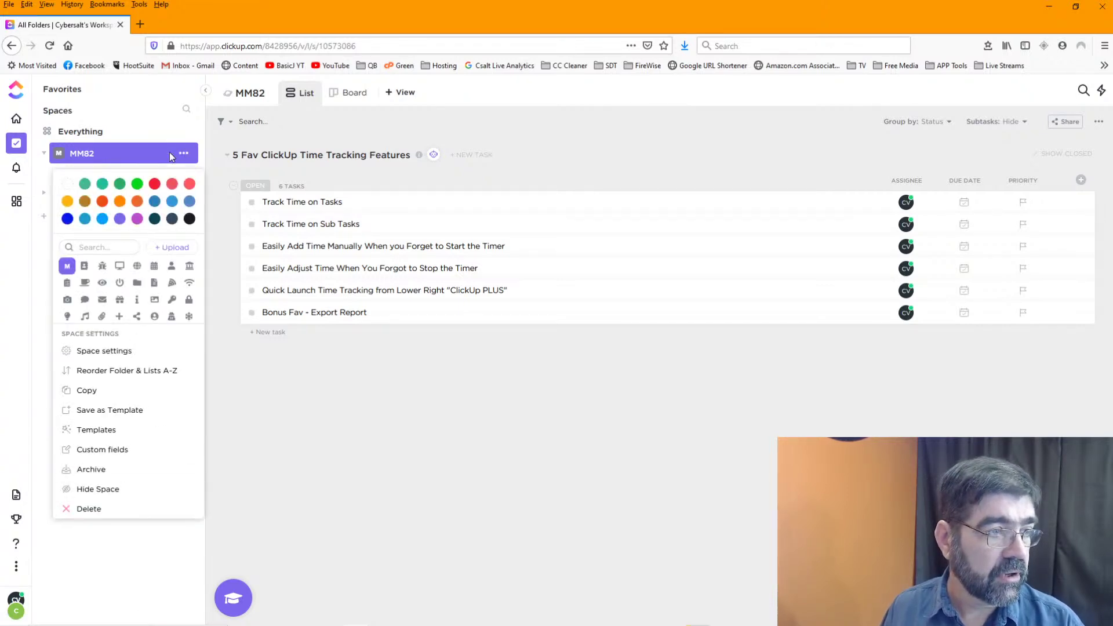
click(169, 152)
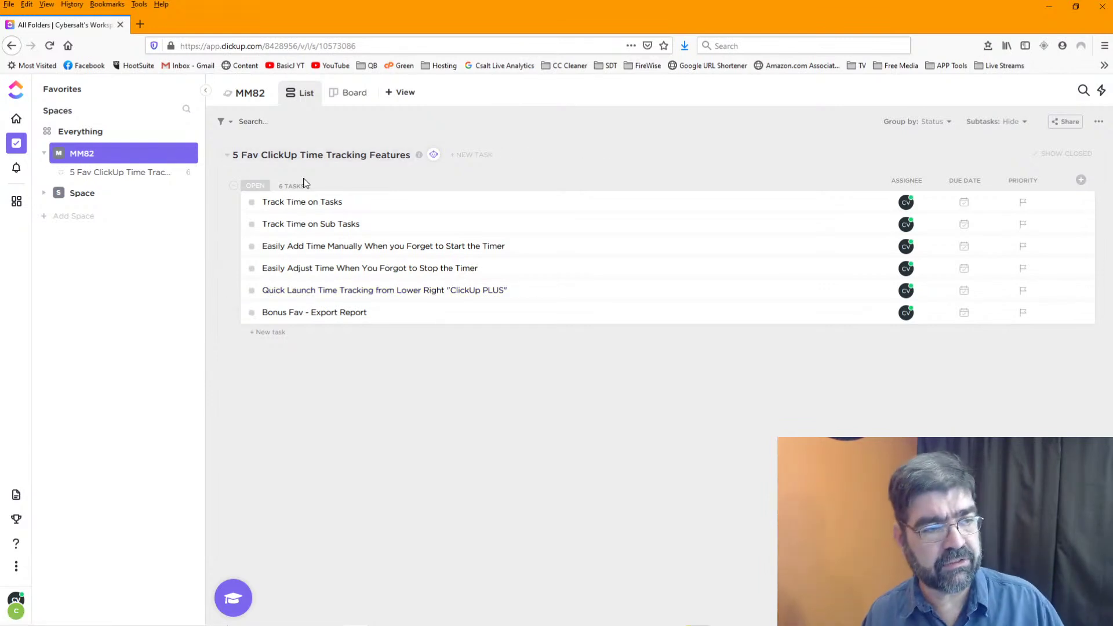
- Open the "Track Time on Tasks" task and append "(download free software)" to its title
click(289, 204)
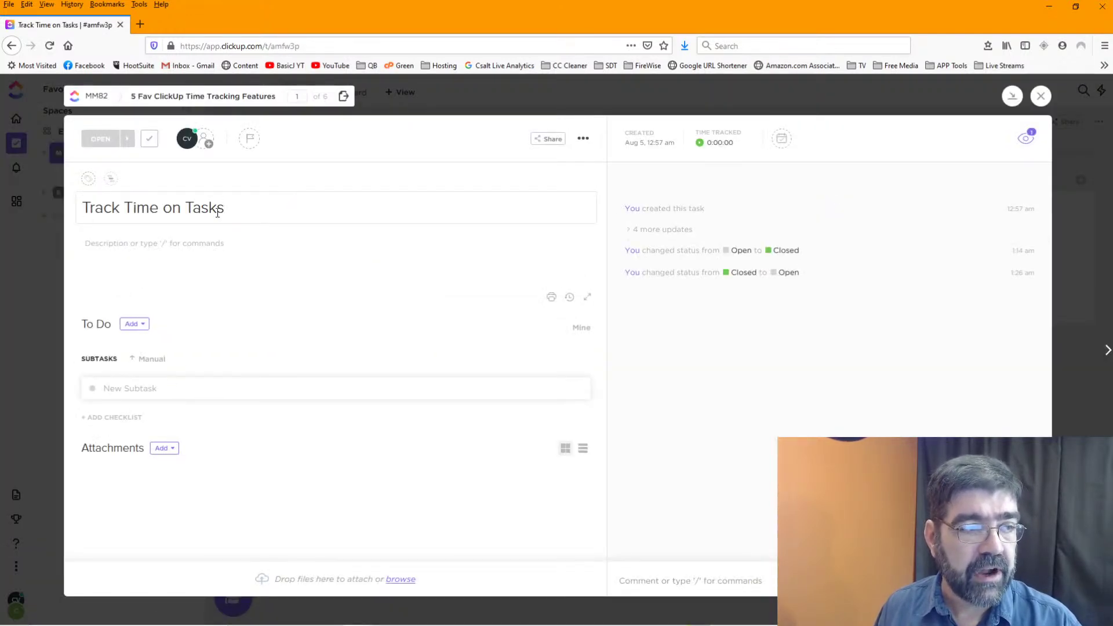
click(261, 211)
text((download)
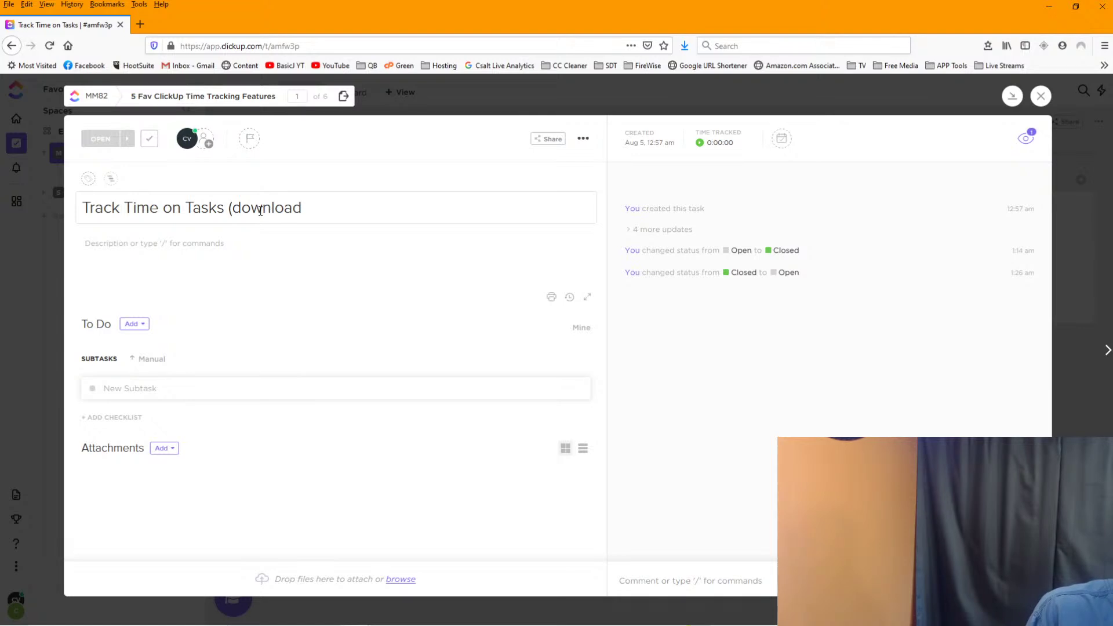
text( free s)
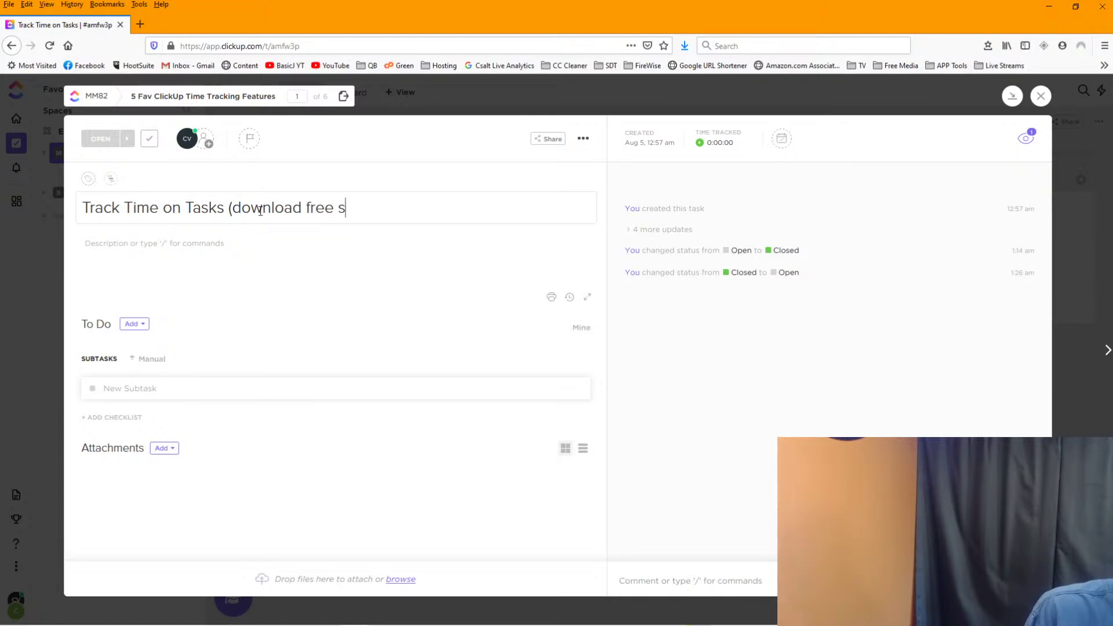
text(oftware))
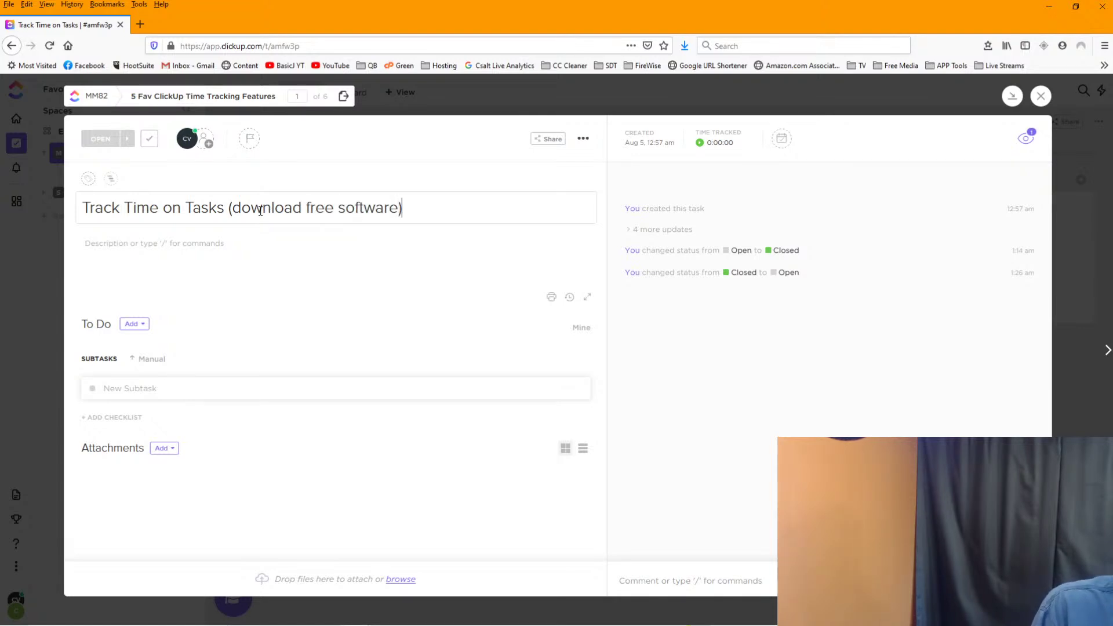
- Start and stop the timer on the "Track Time on Tasks (download free software)" task and close the task
click(700, 145)
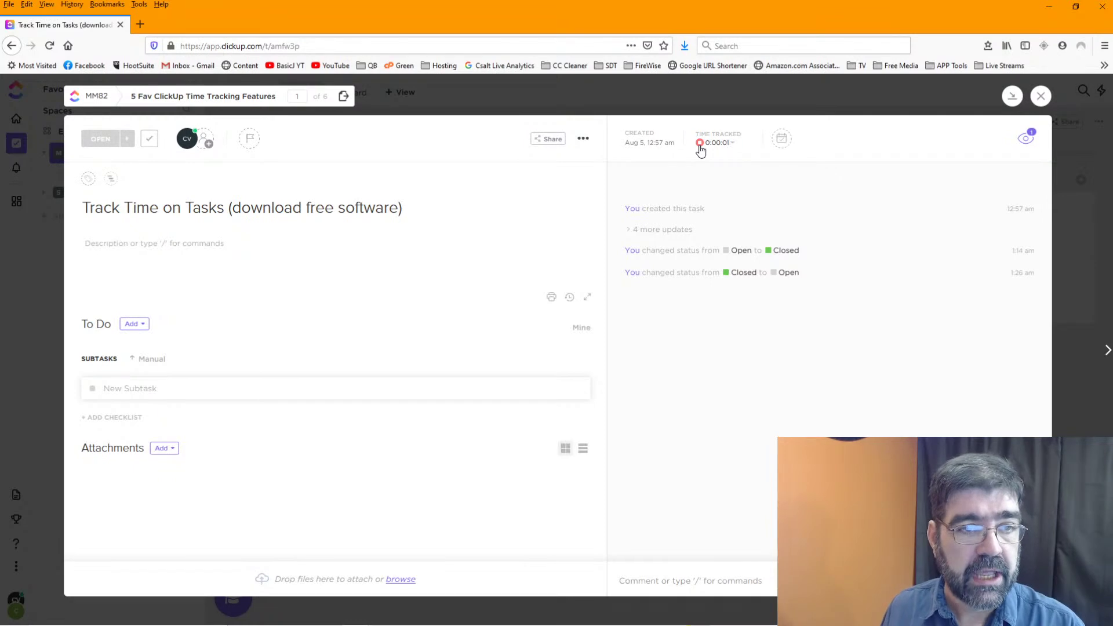
mouse_move(727, 169)
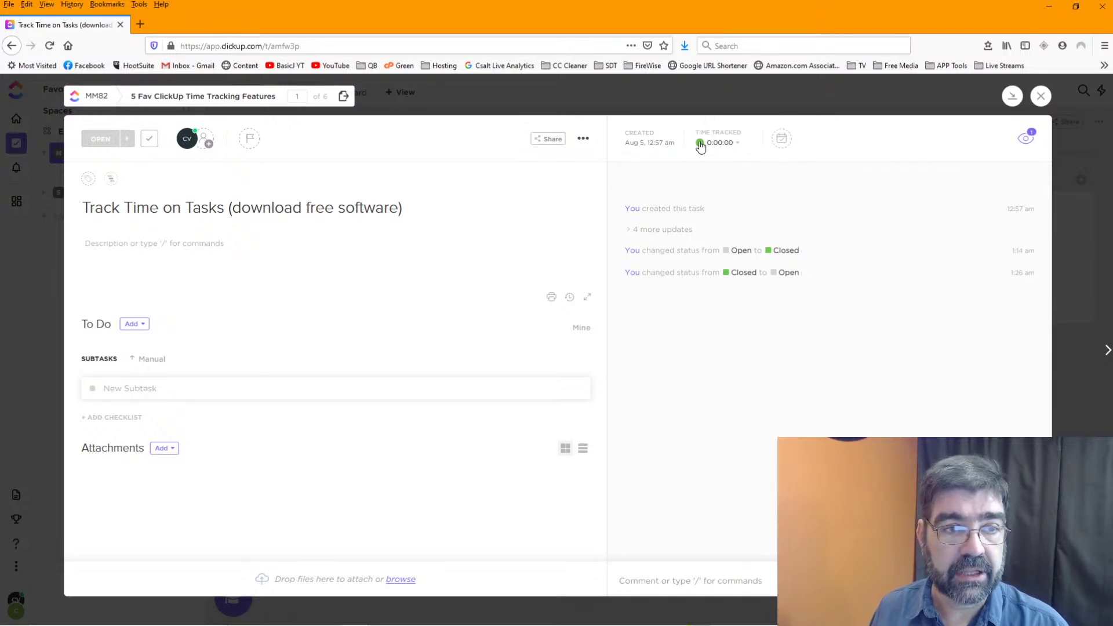
click(700, 143)
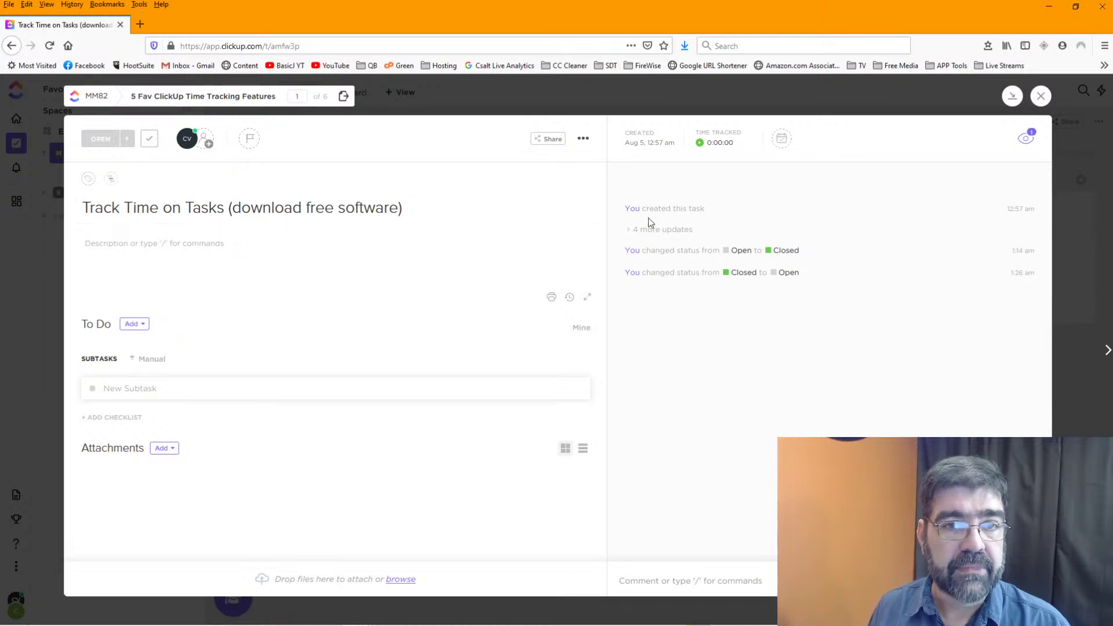
click(1040, 96)
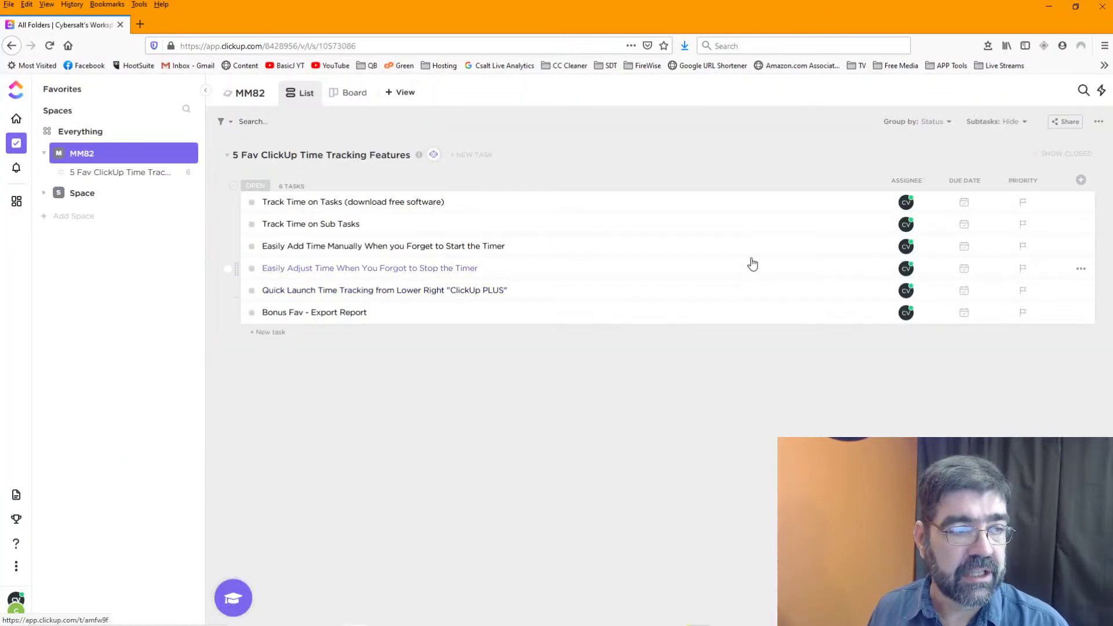
- Open the "Track Time on Sub Tasks" task and append "(another task)" to its title
click(312, 232)
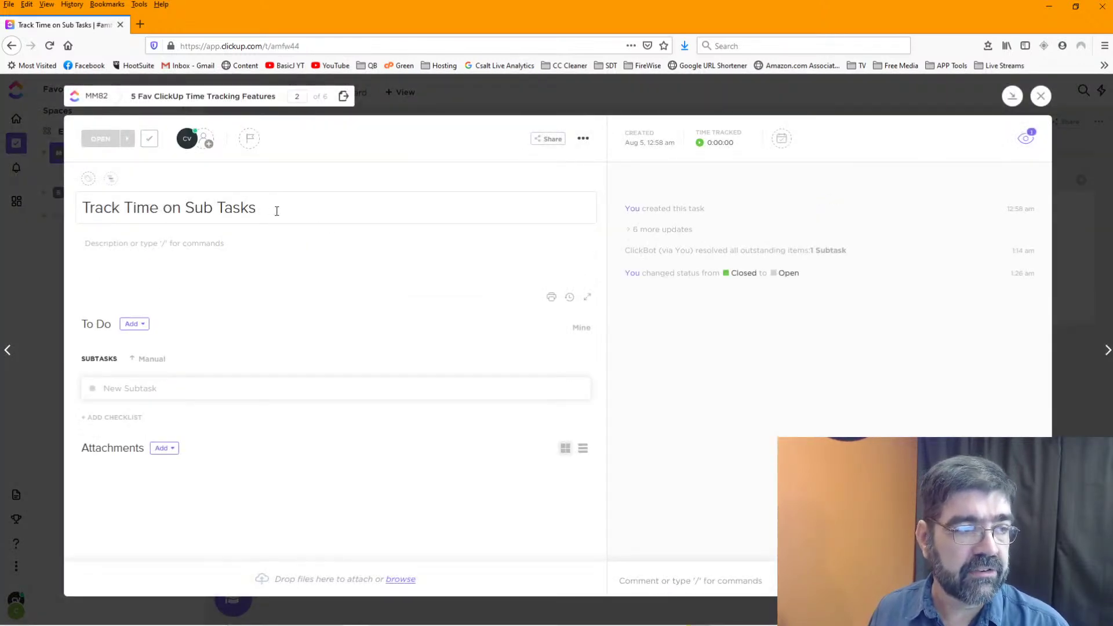
drag(277, 210, 61, 218)
click(318, 207)
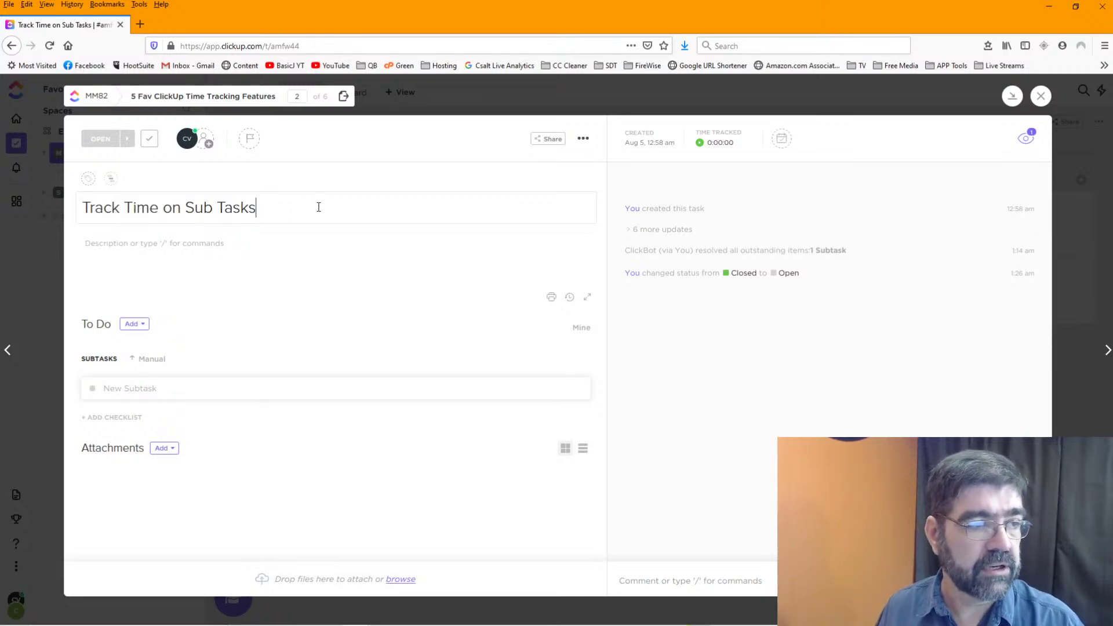
text((anot)
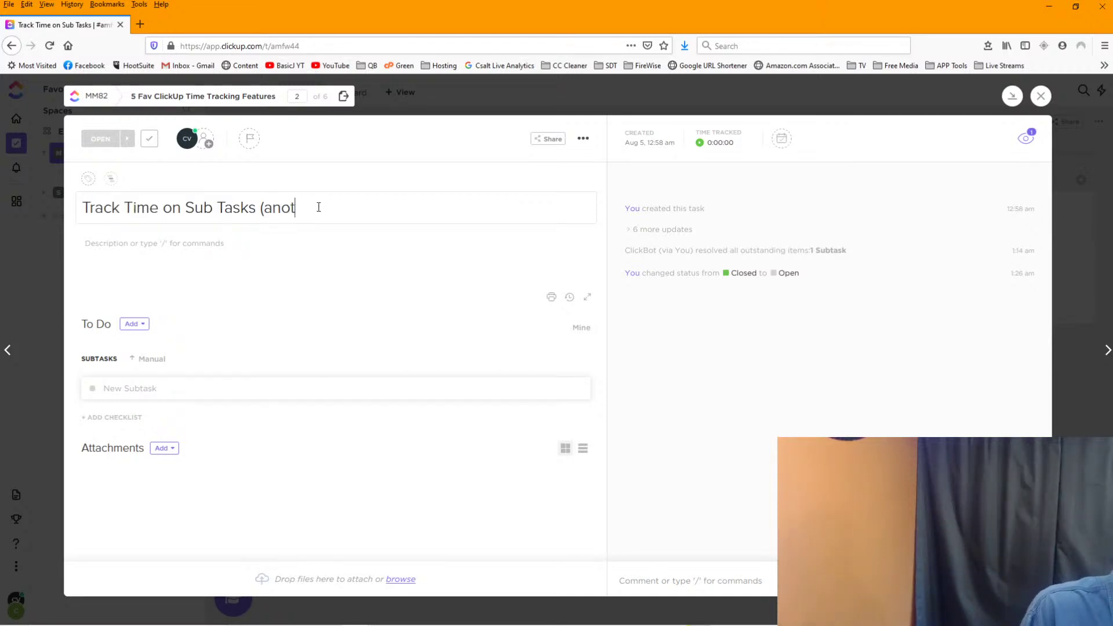
text(hertask))
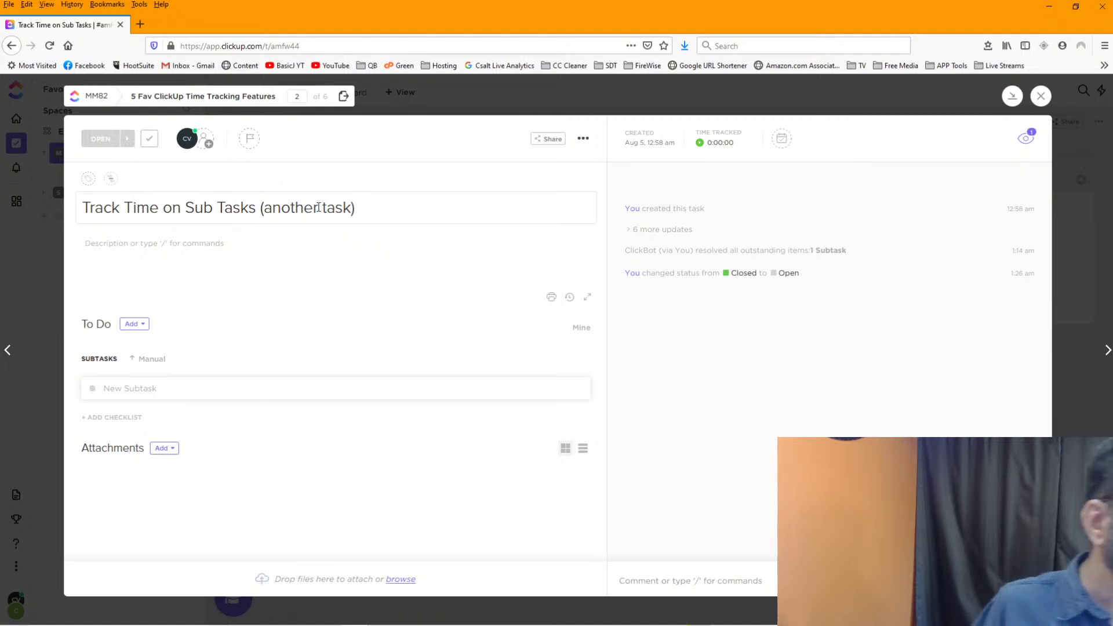
- Start the timer on the open task and replace the bracketed text in its title with "fix shopping cart"
click(699, 143)
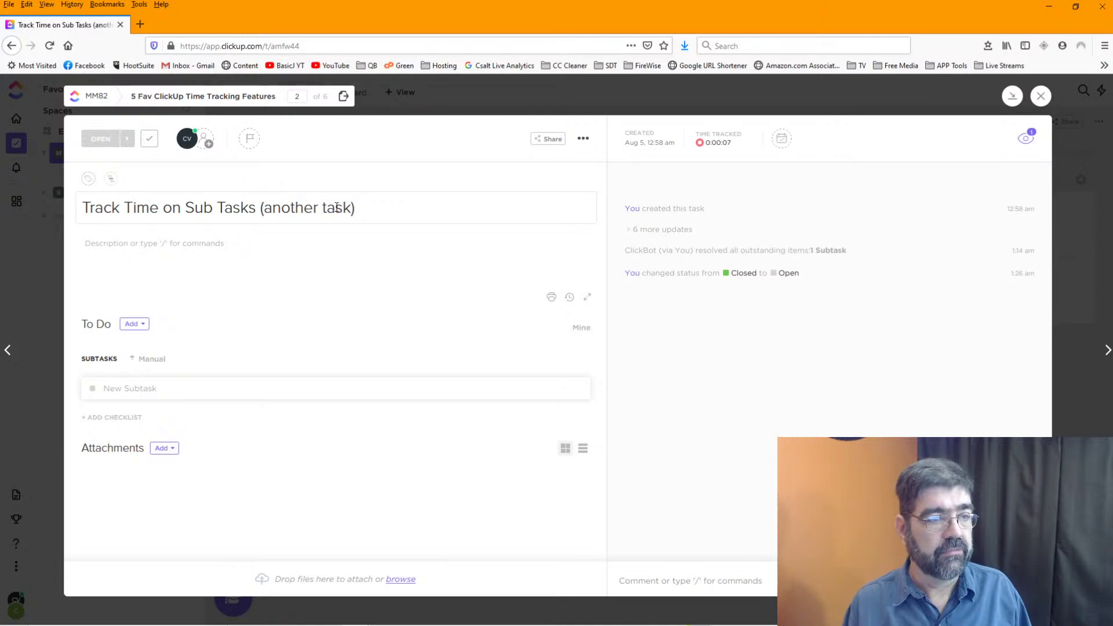
drag(279, 207, 354, 209)
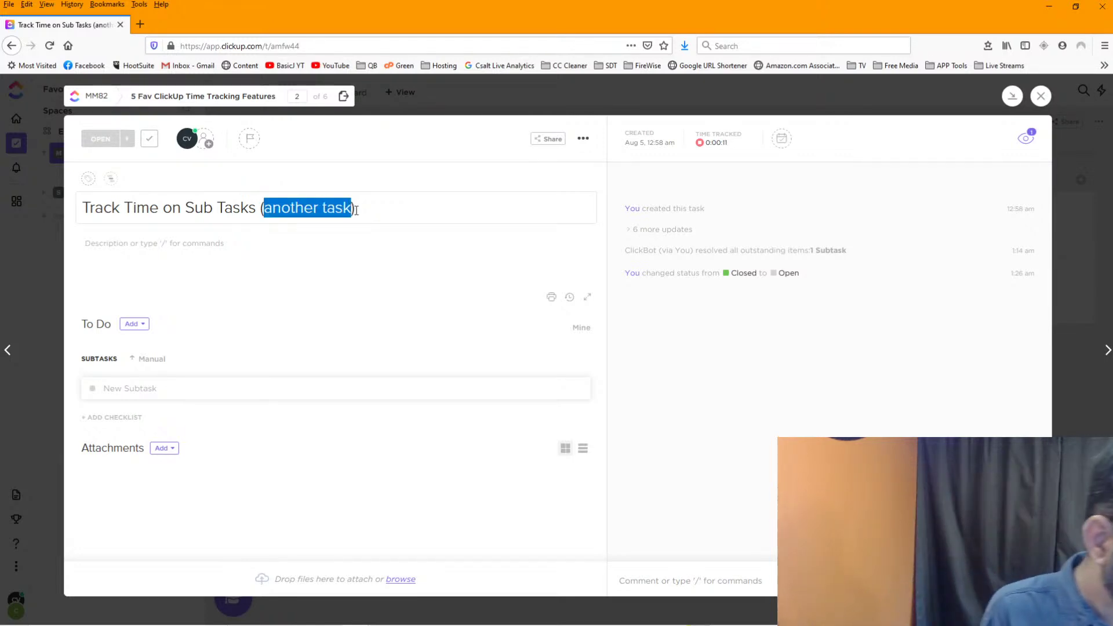
text(fix shopping cart)
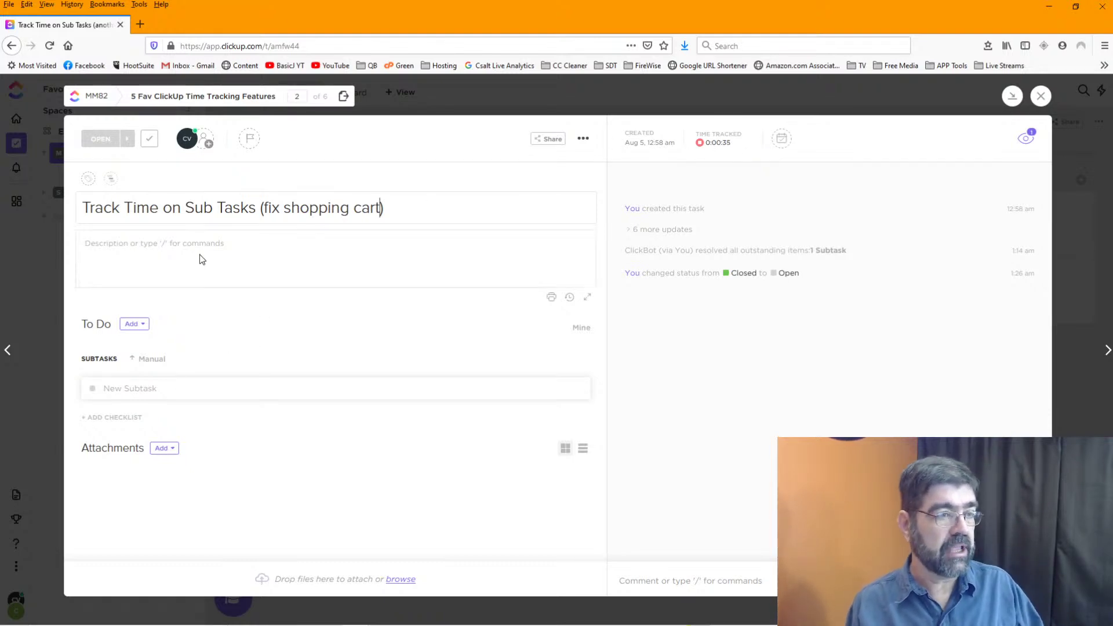
- Add a subtask named "Contact programmer about new feature" to the shopping cart task
click(211, 384)
text(Contact)
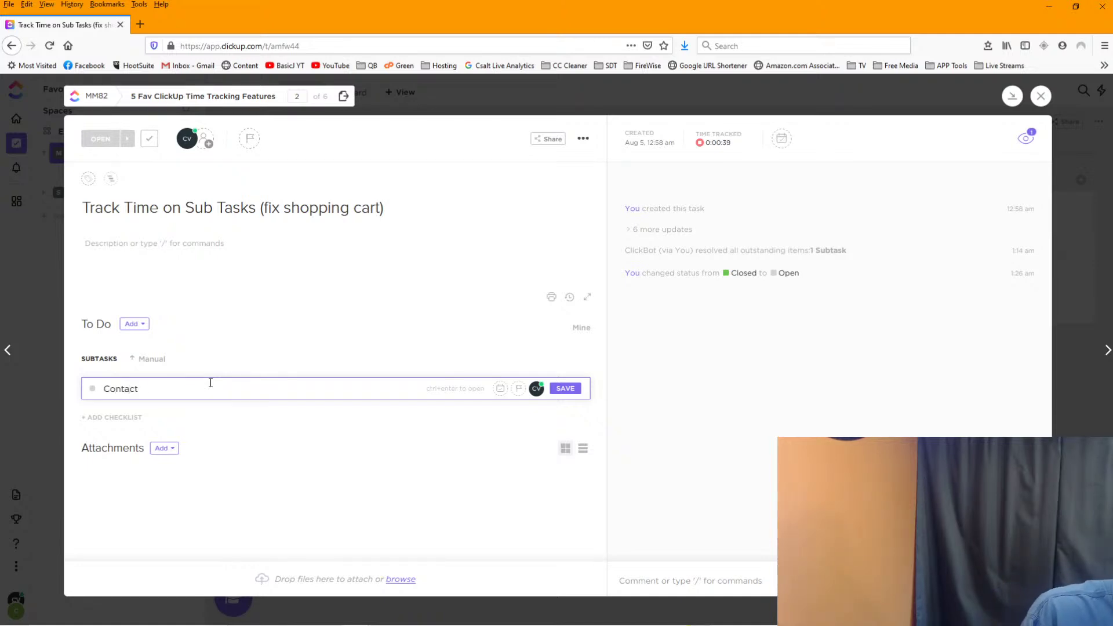
text( programmer about n)
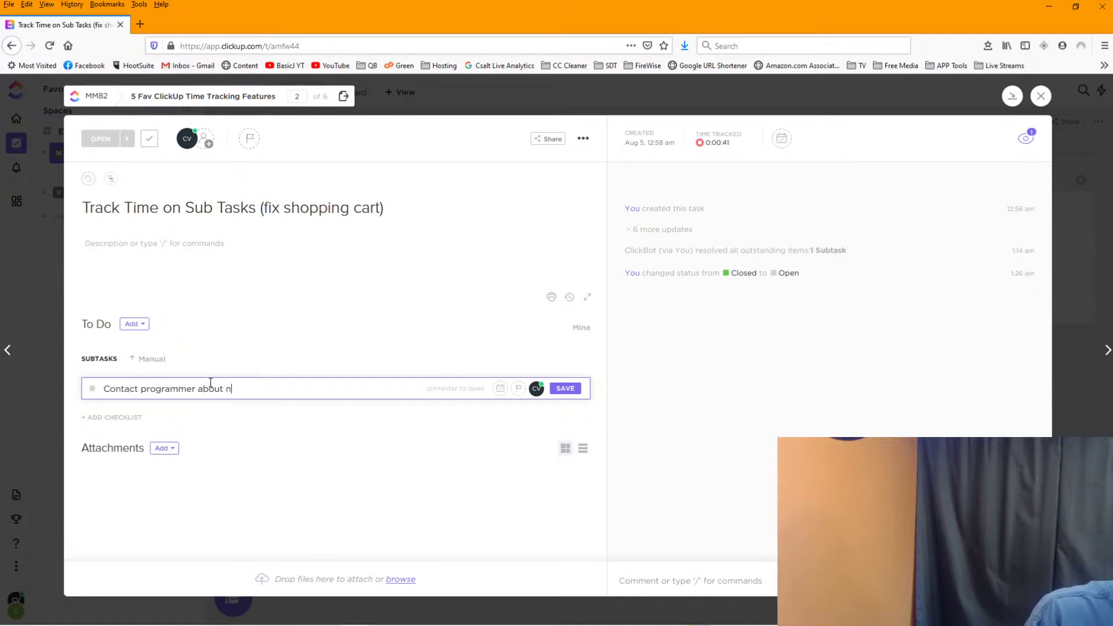
text(ew fearture)
key(BackSpace)
key(BackSpace)
key(BackSpace)
key(BackSpace)
key(BackSpace)
text(ture)
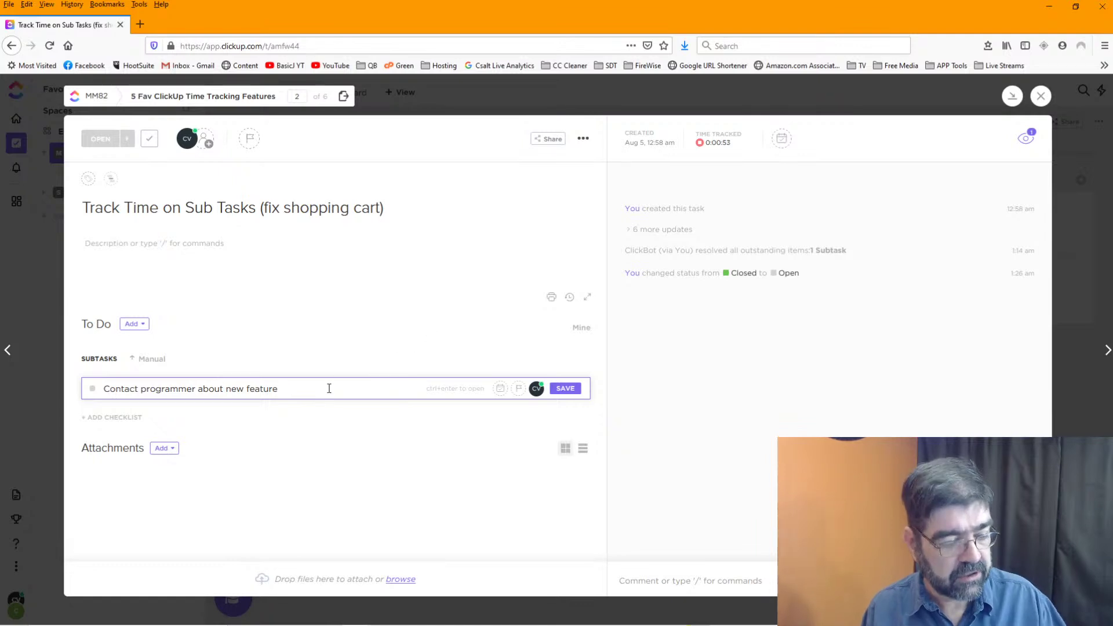
key(Return)
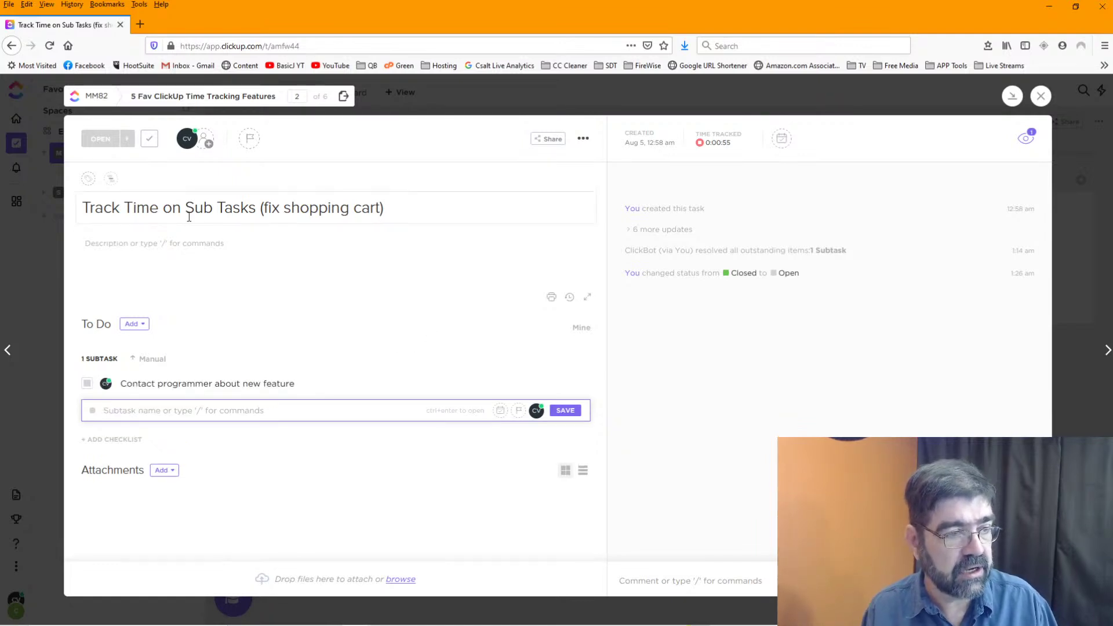
- Start the timer on the "Contact programmer about new feature" subtask and compare its tracked time with the parent task's
click(197, 383)
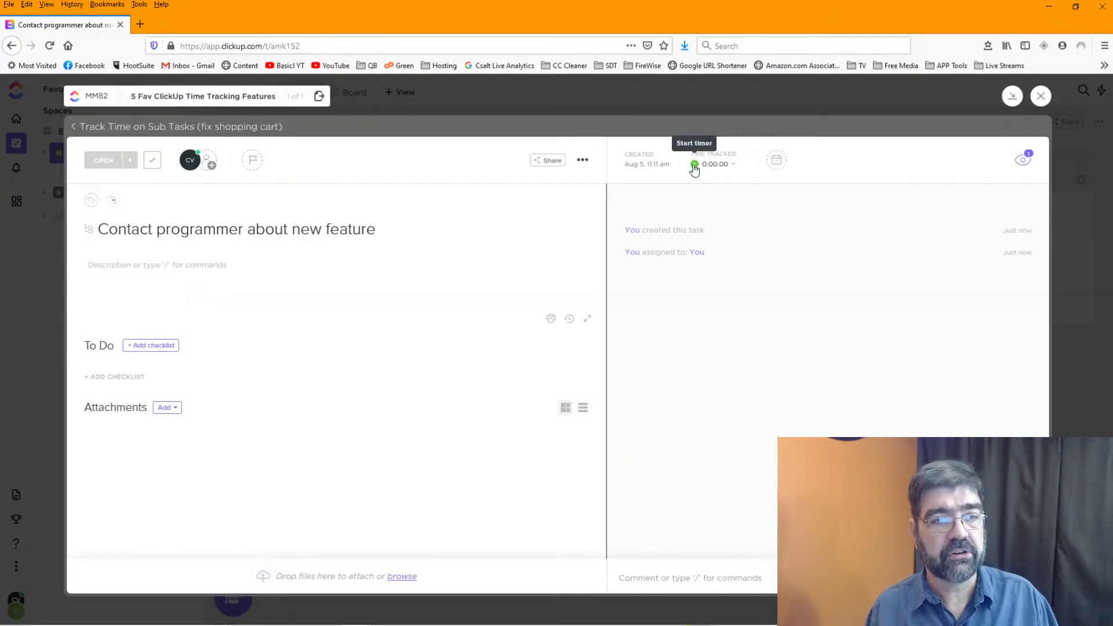
click(694, 165)
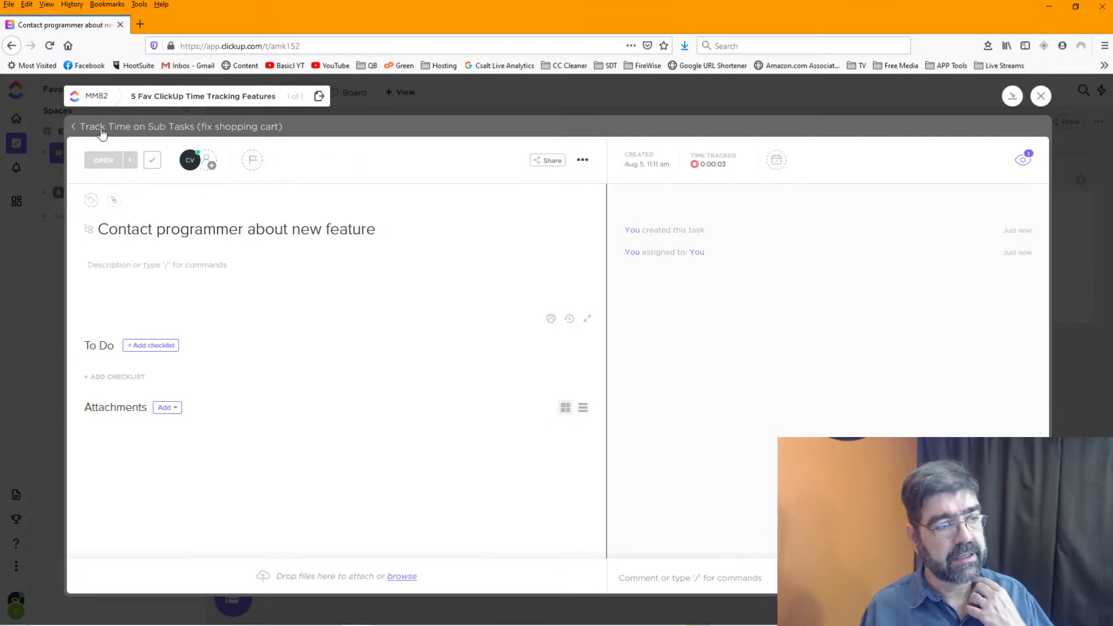
click(102, 129)
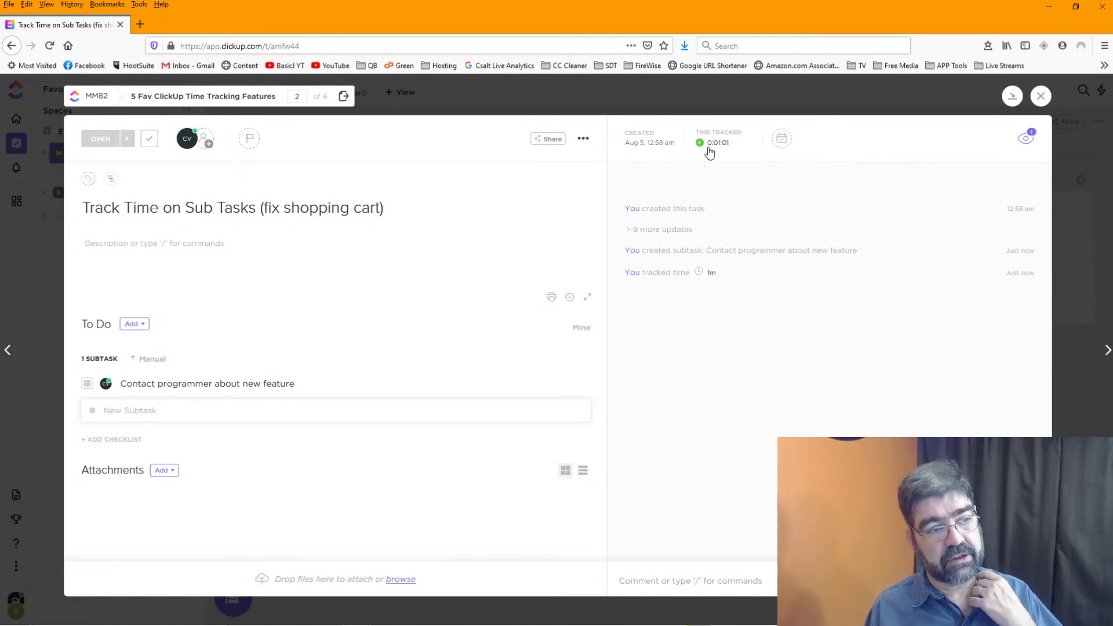
click(249, 386)
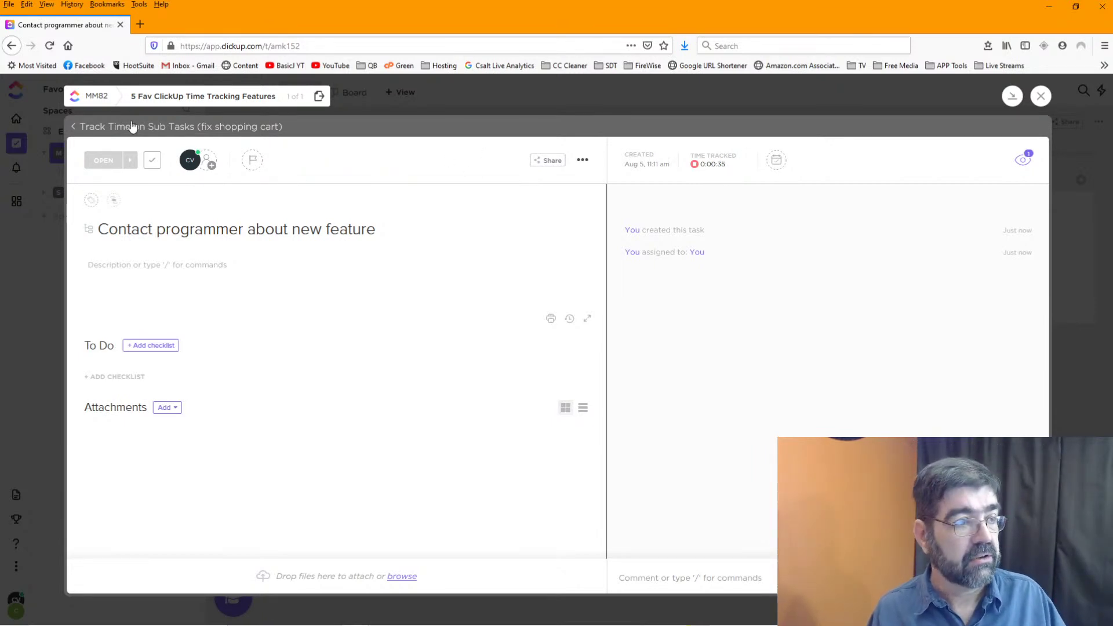
click(73, 128)
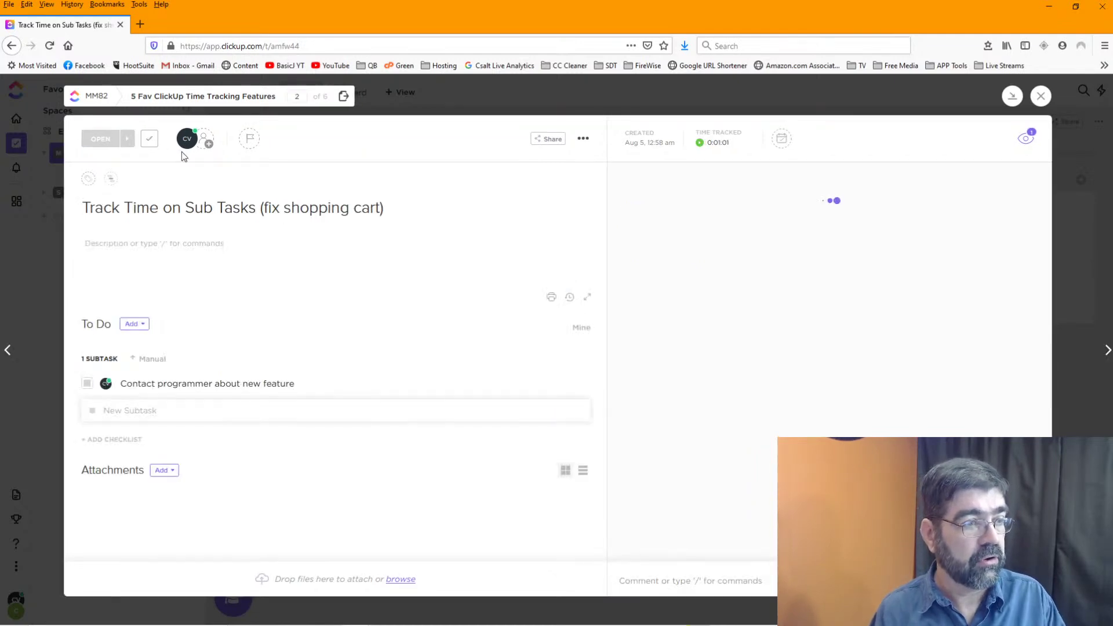
- Add a second subtask named "Optimize Database" to the shopping cart task
click(196, 406)
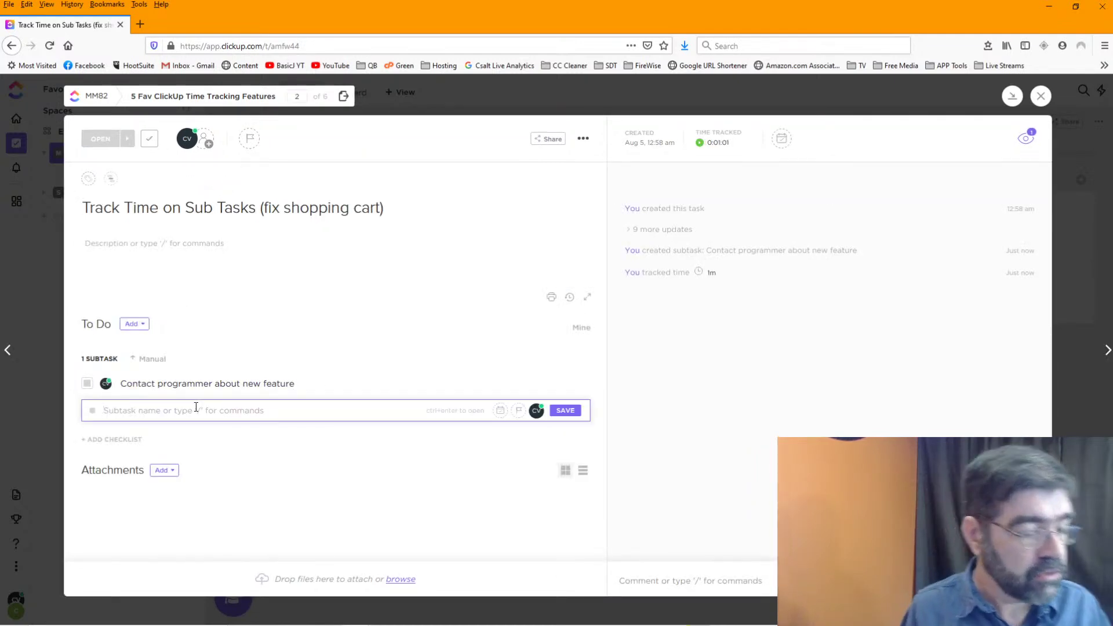
text(Optimize)
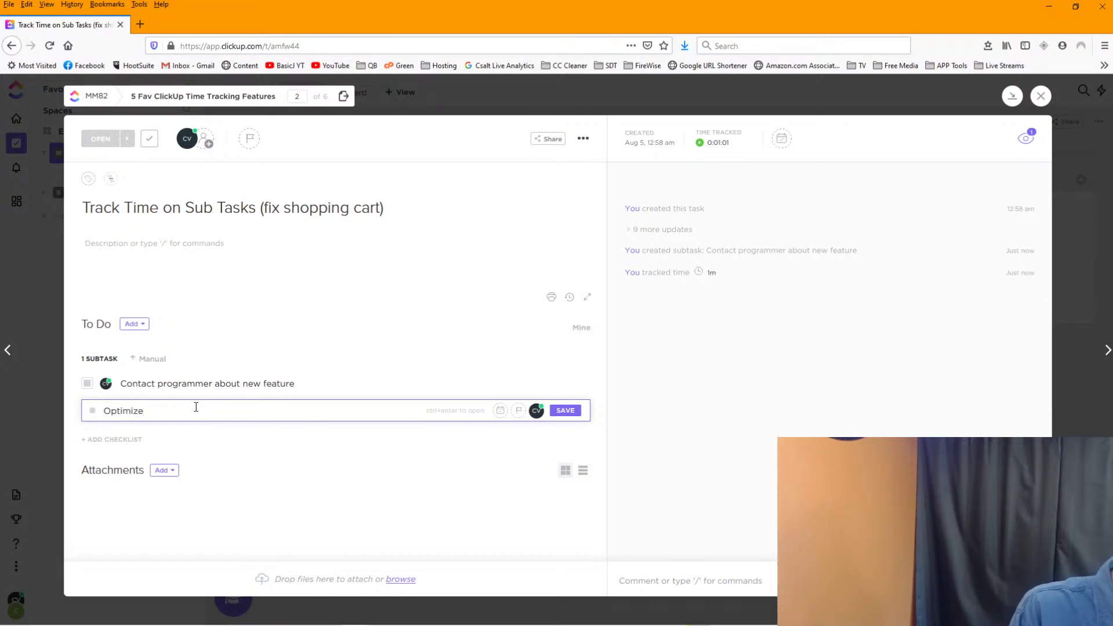
text( Database)
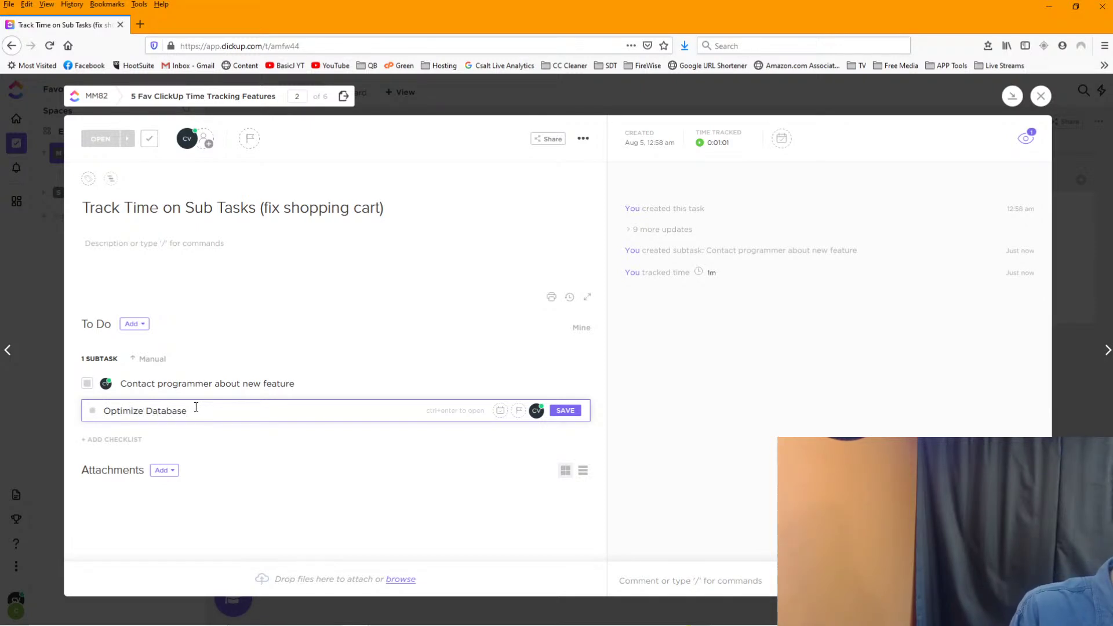
key(Return)
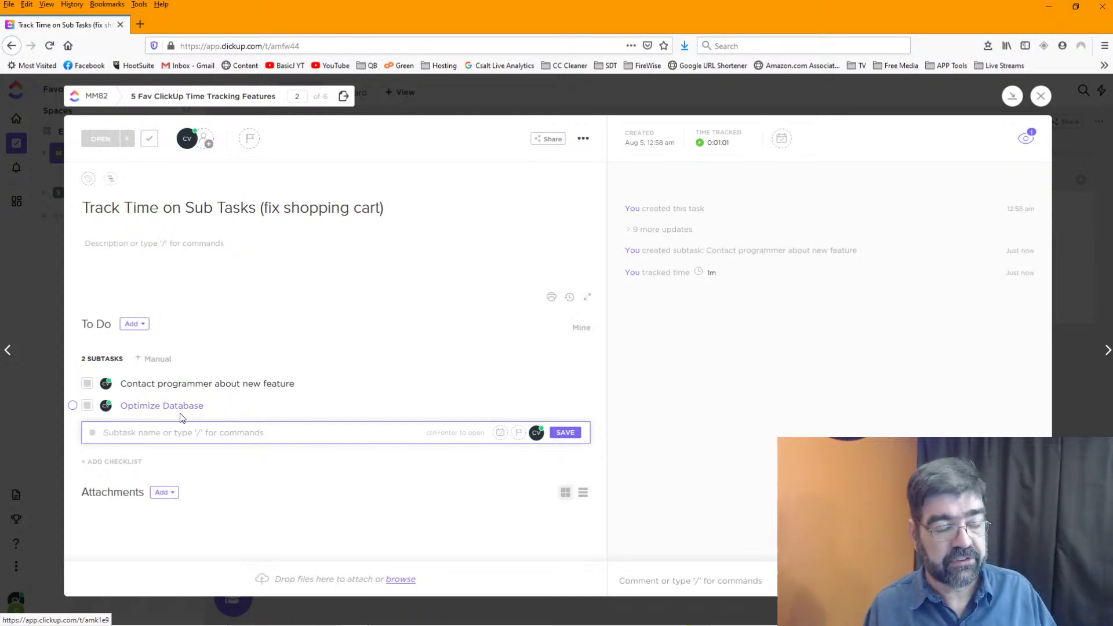
- Stop the timer on the "Contact programmer about new feature" subtask and return to the parent task
click(169, 384)
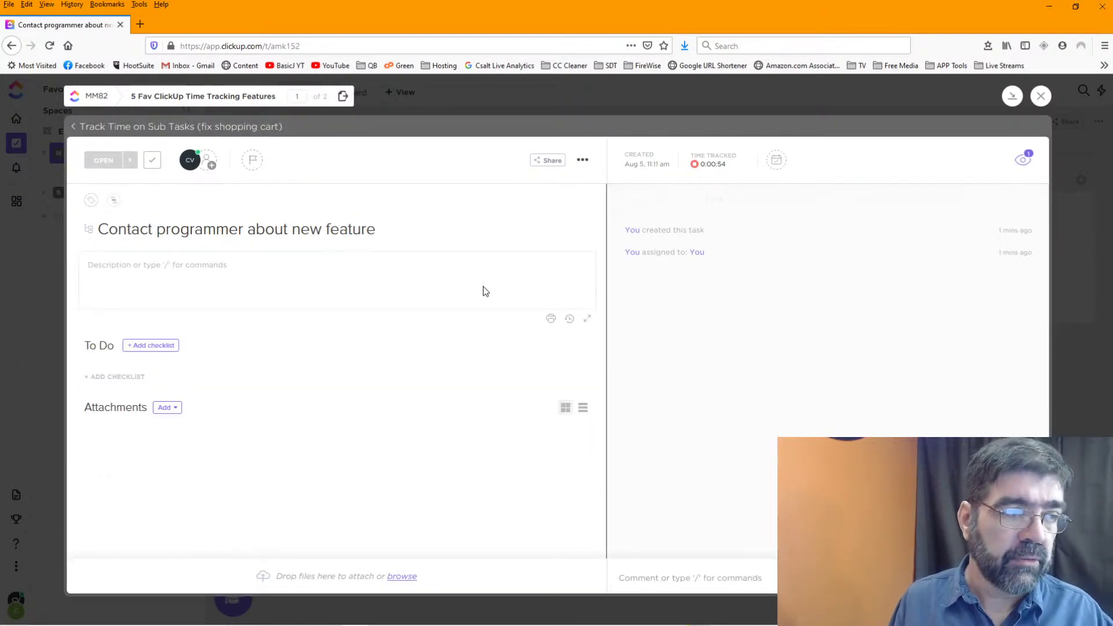
click(695, 165)
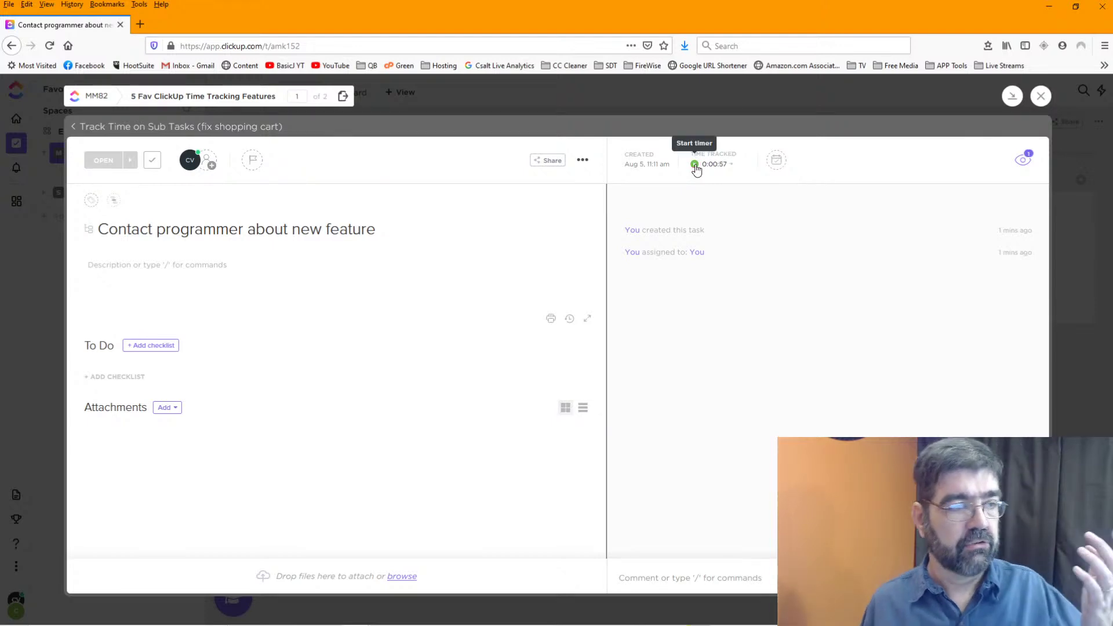
click(80, 129)
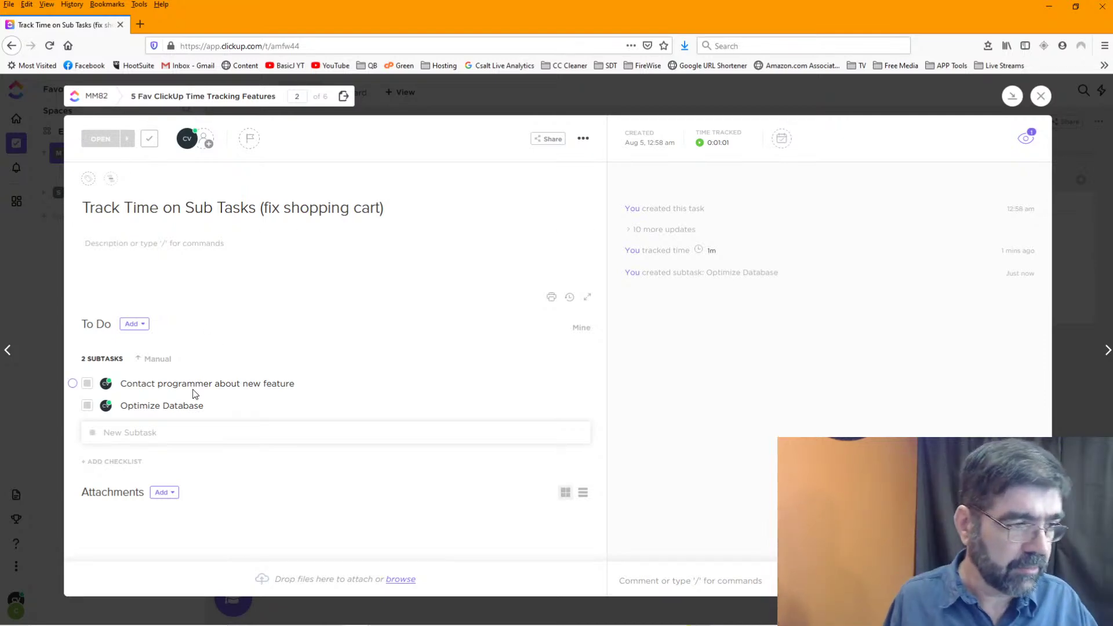
- Start the timer on the "Optimize Database" subtask and close the task window
click(187, 405)
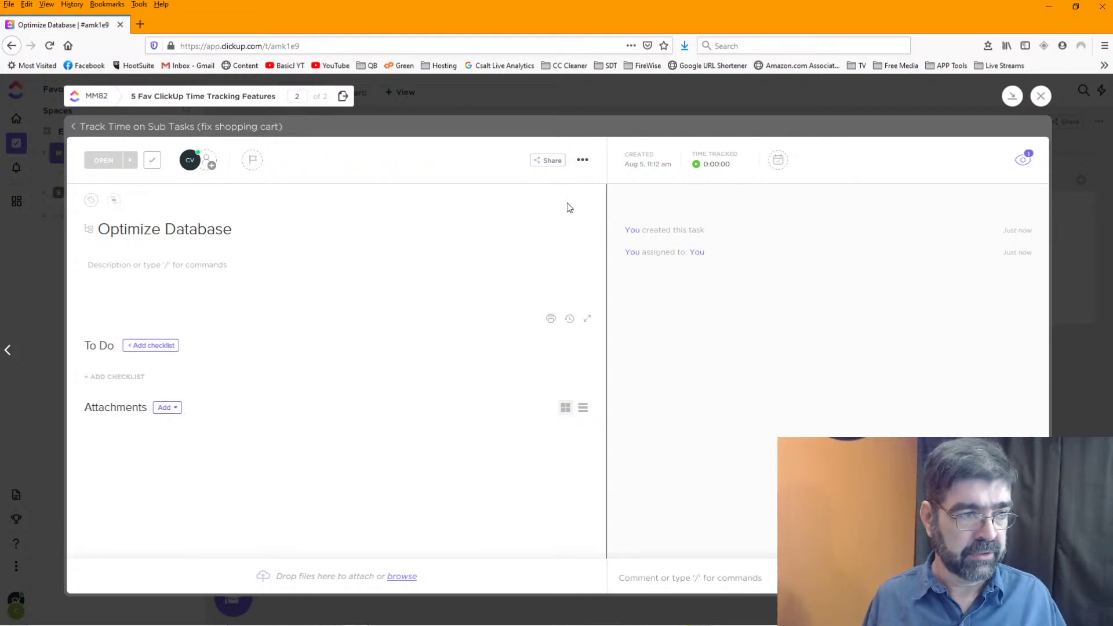
click(696, 166)
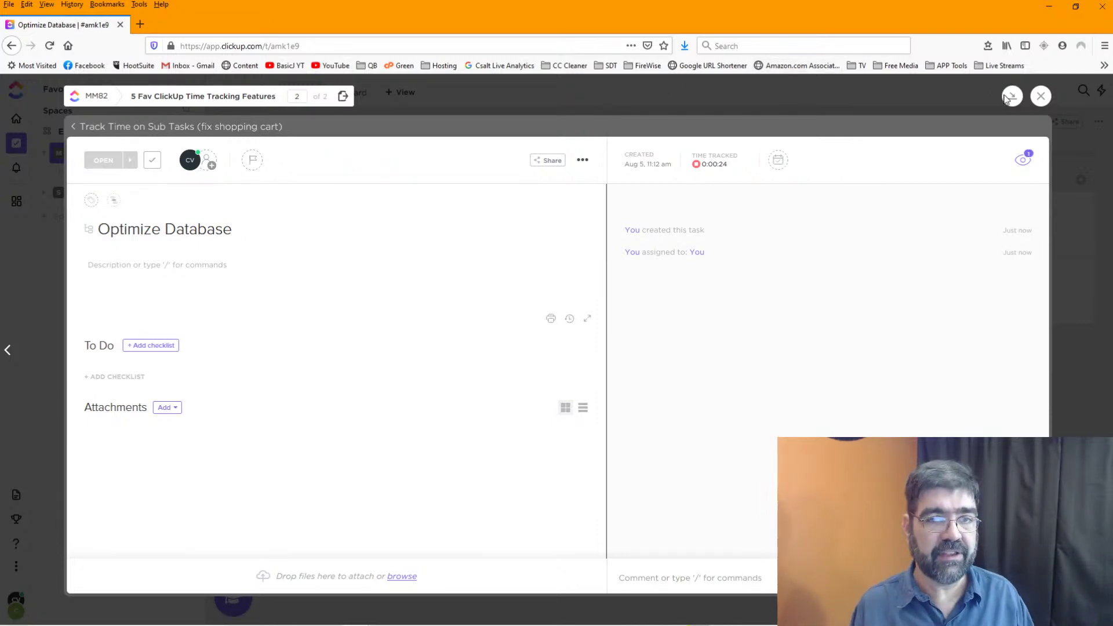
click(1042, 96)
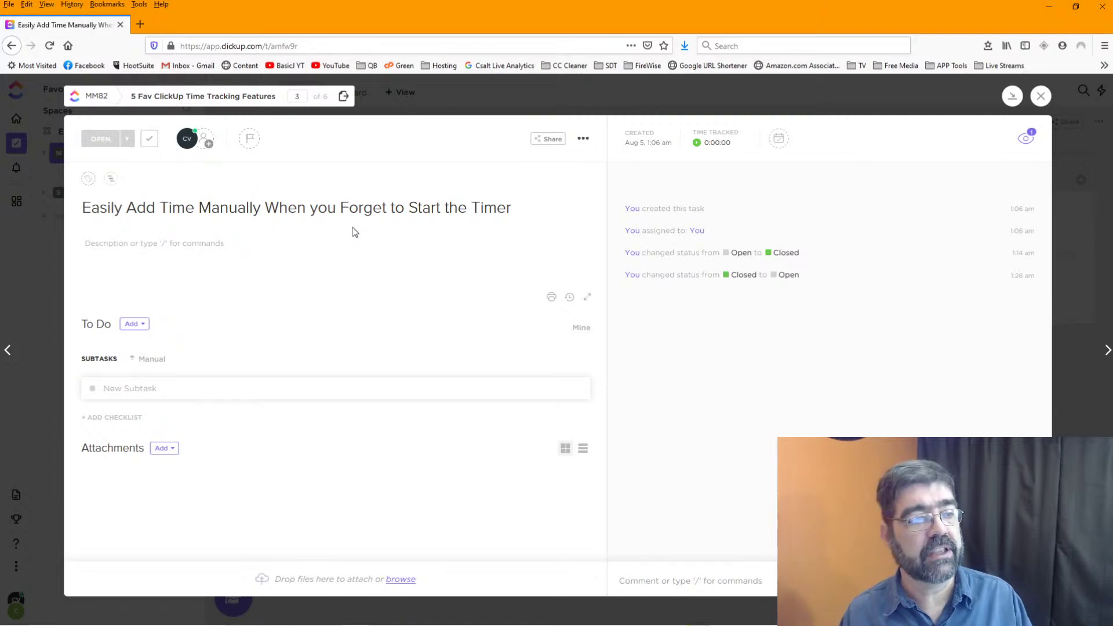
- Add a manual time entry of 25m to the "Easily Add Time Manually When you Forget to Start the Timer" task
click(715, 146)
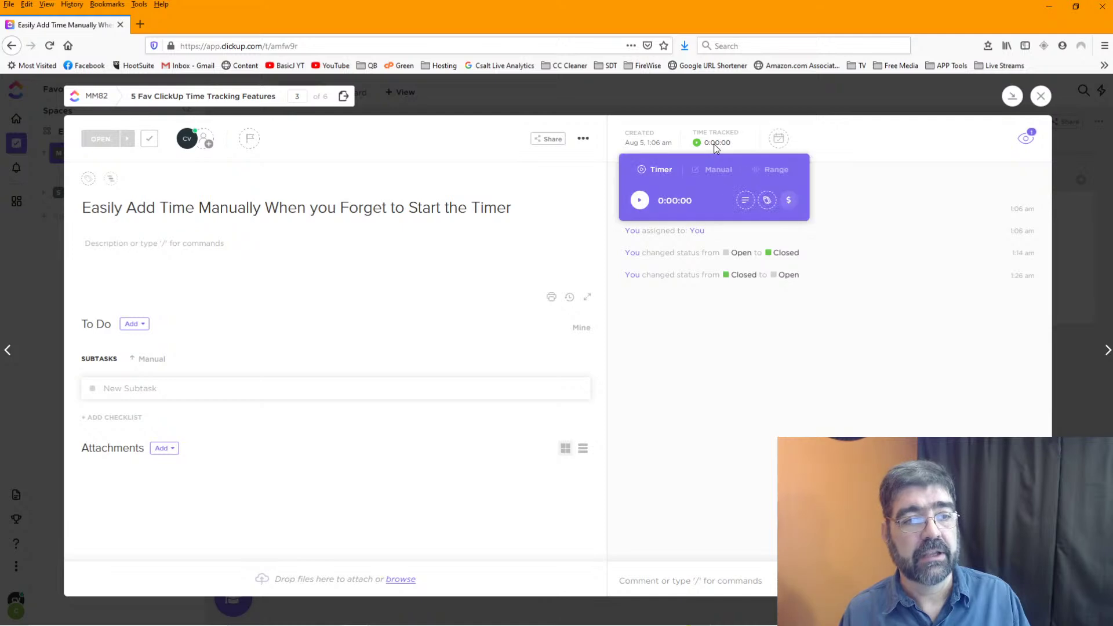
click(717, 176)
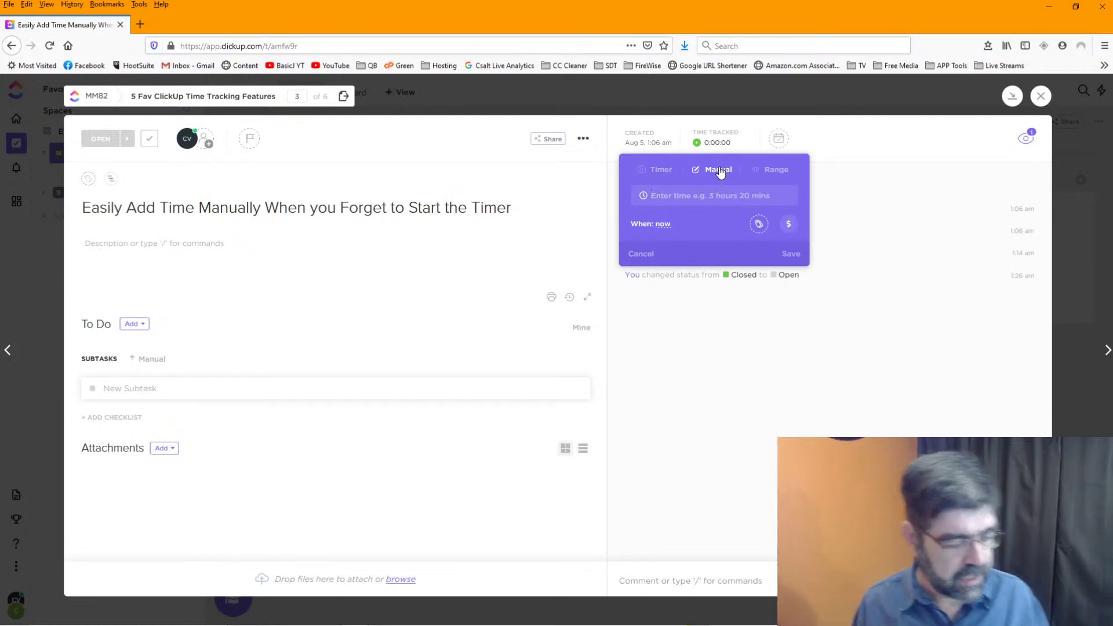
text(2)
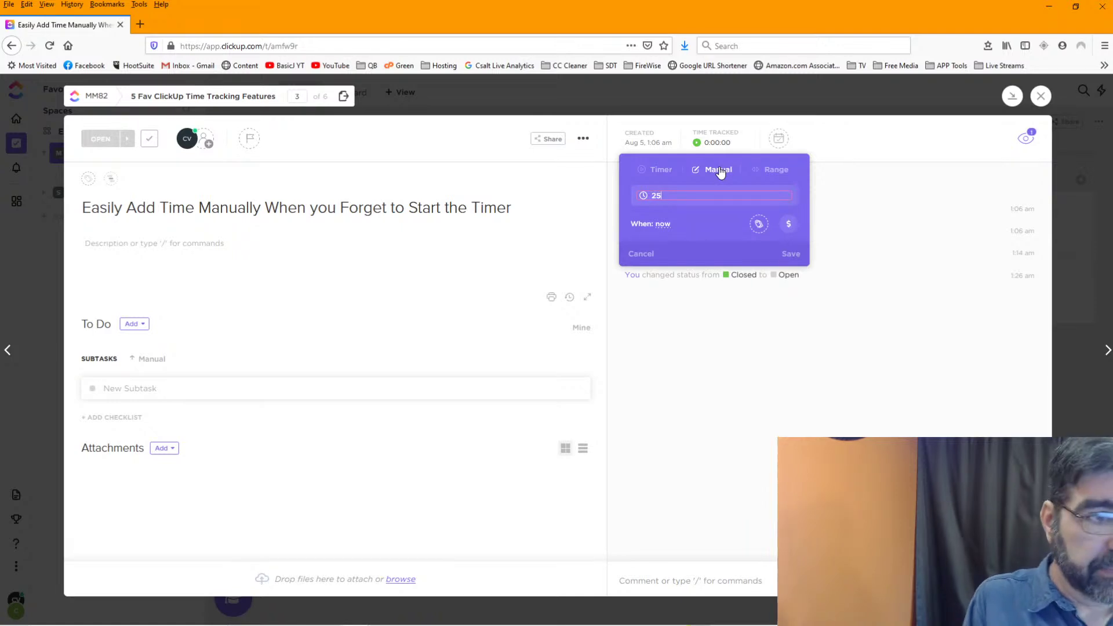
text(5)
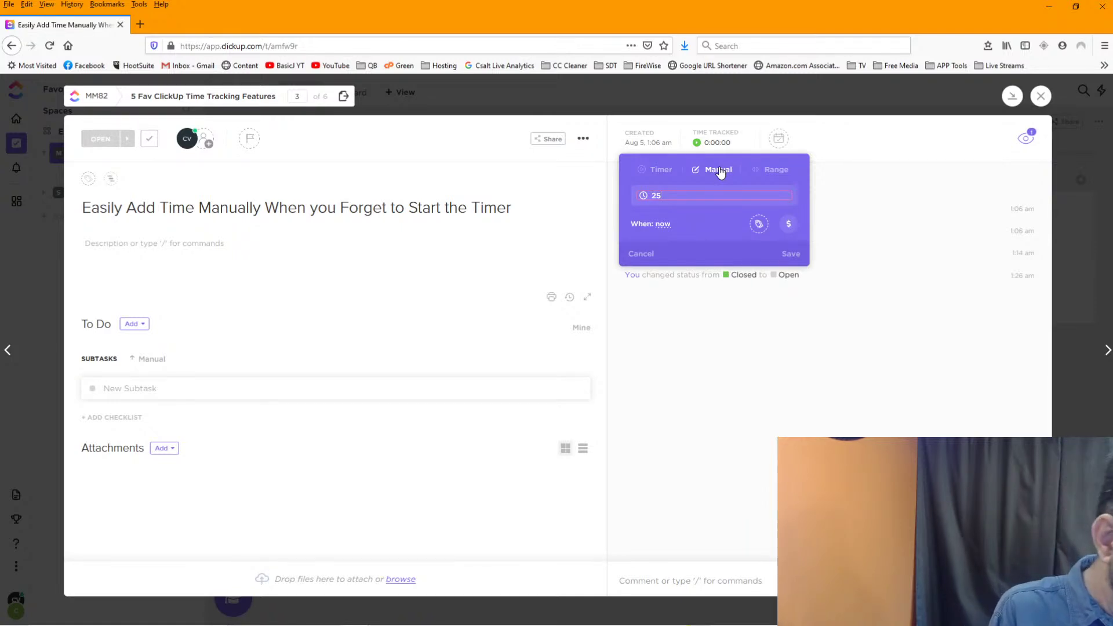
text(m in)
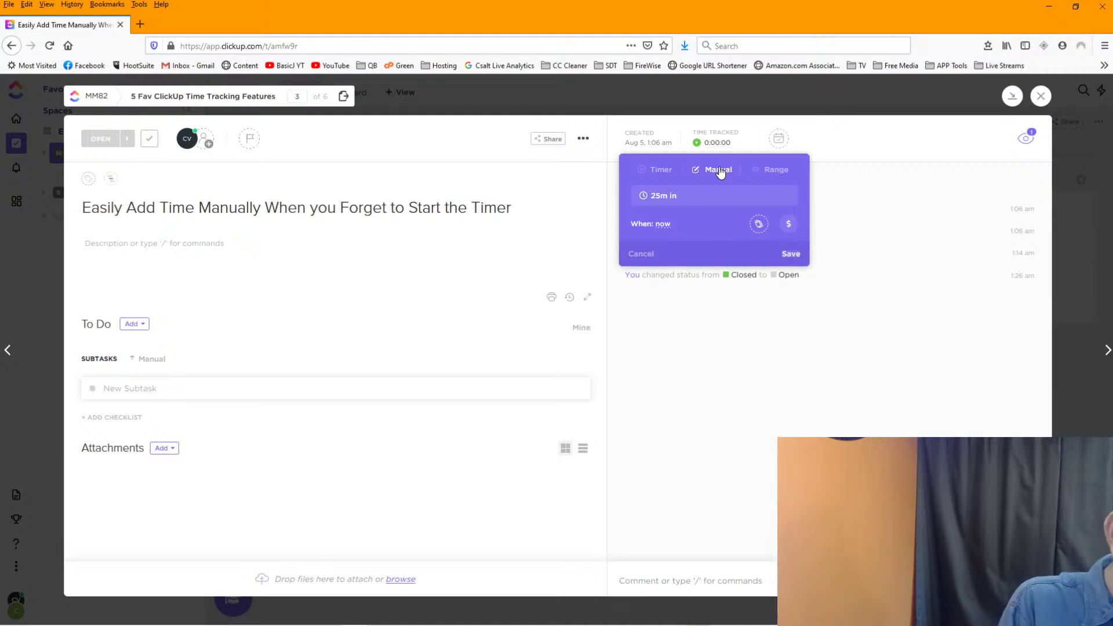
key(BackSpace)
key(BackSpace)
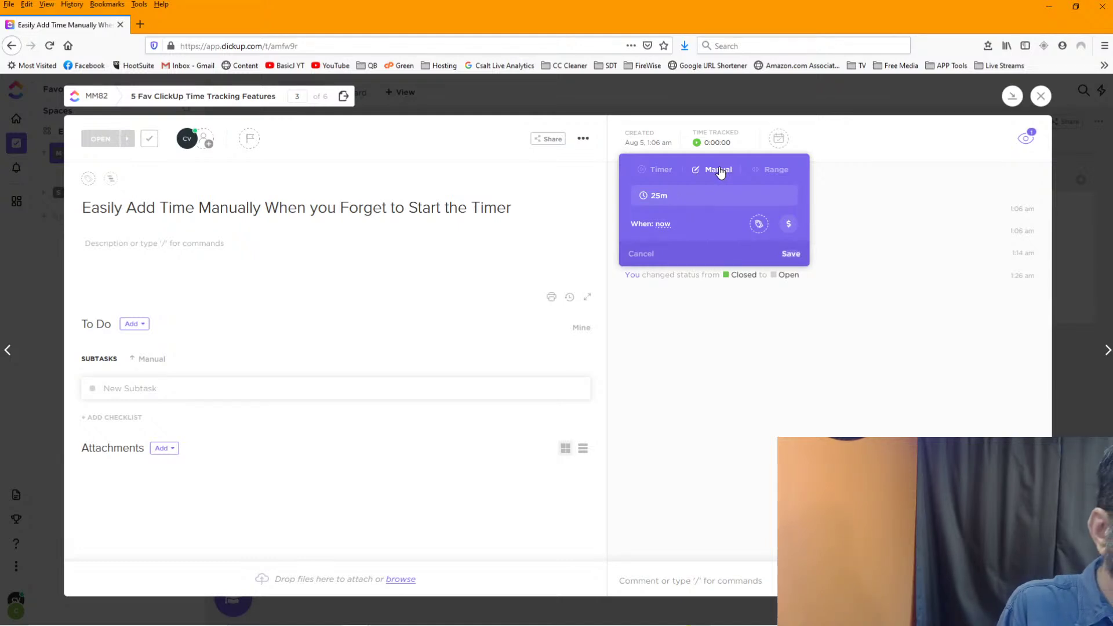
key(Return)
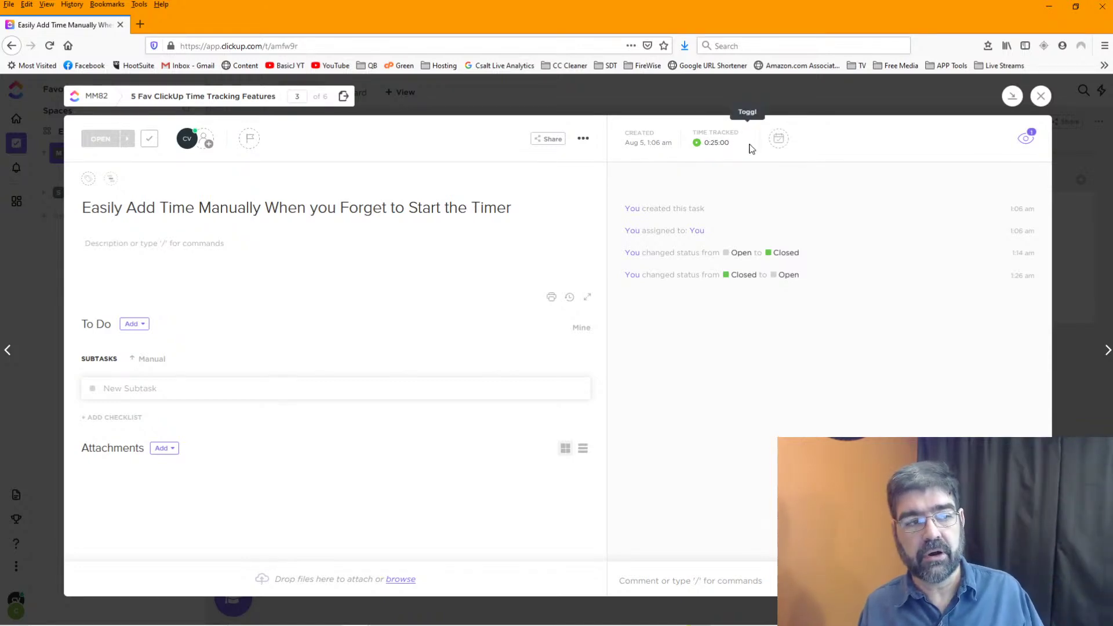
- Start the timer on the manual-time task and close the task while it runs
click(697, 143)
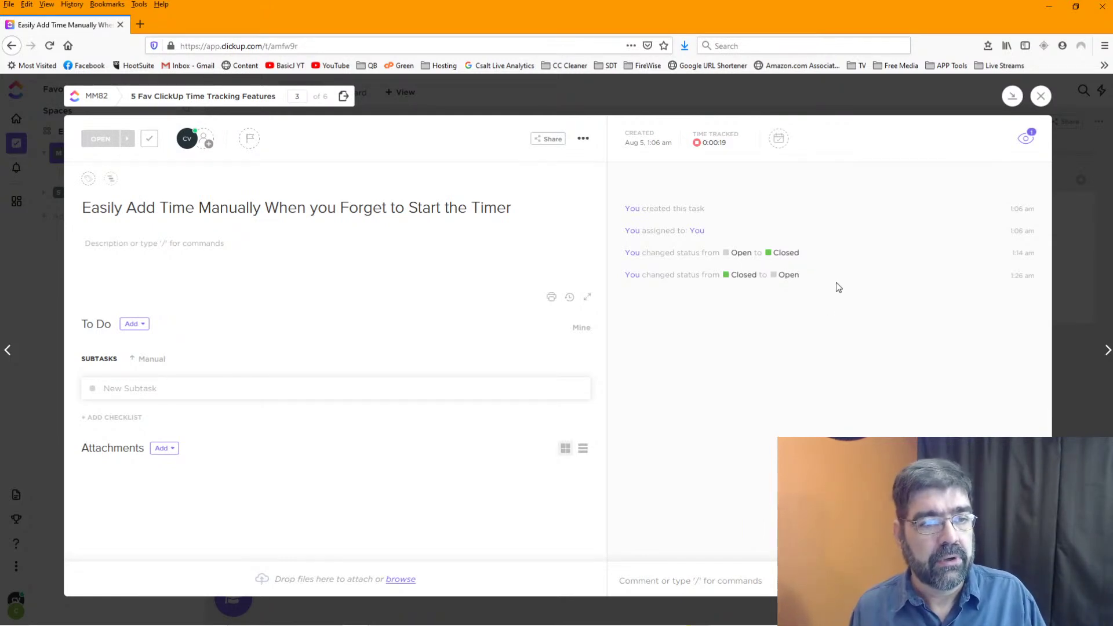
mouse_move(875, 189)
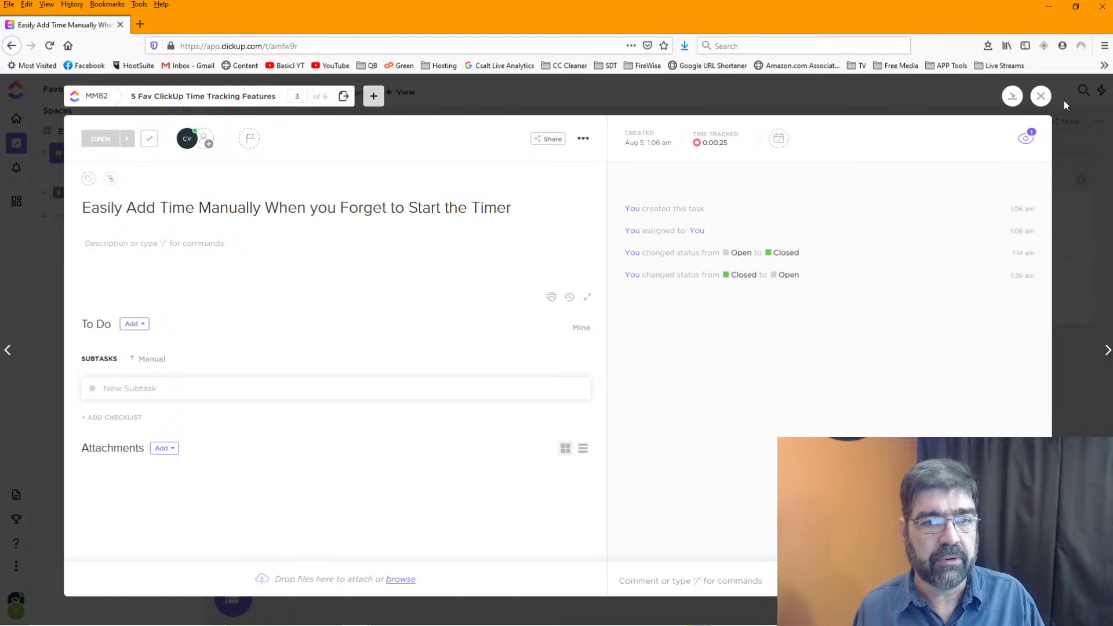
click(1040, 95)
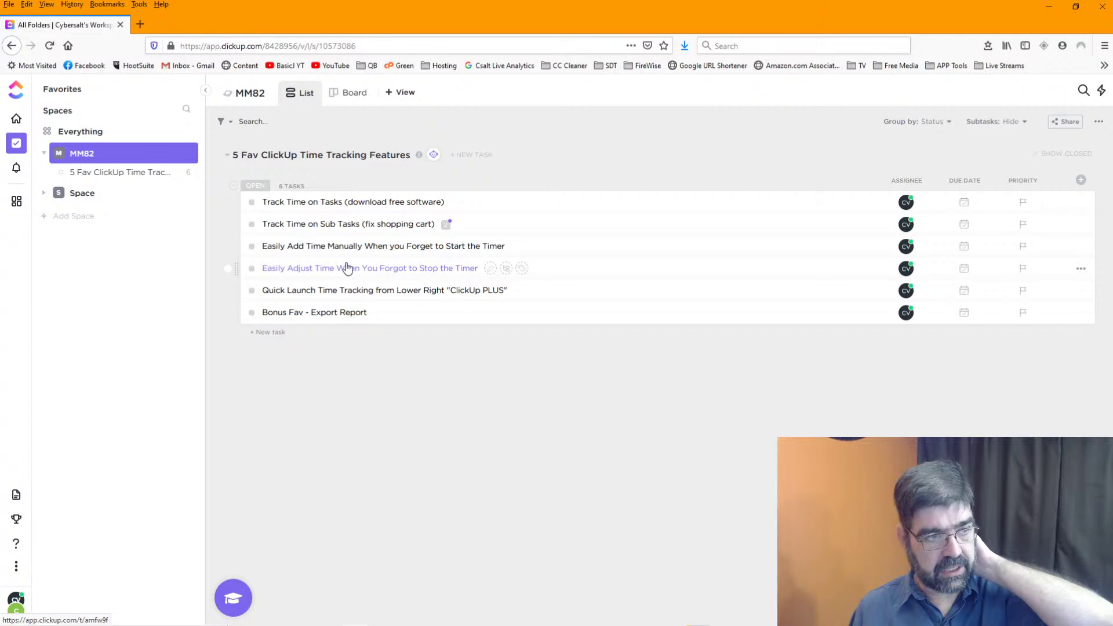
- Reopen the "Easily Add Time Manually When you Forget to Start the Timer" task, stop its timer and close it
click(340, 245)
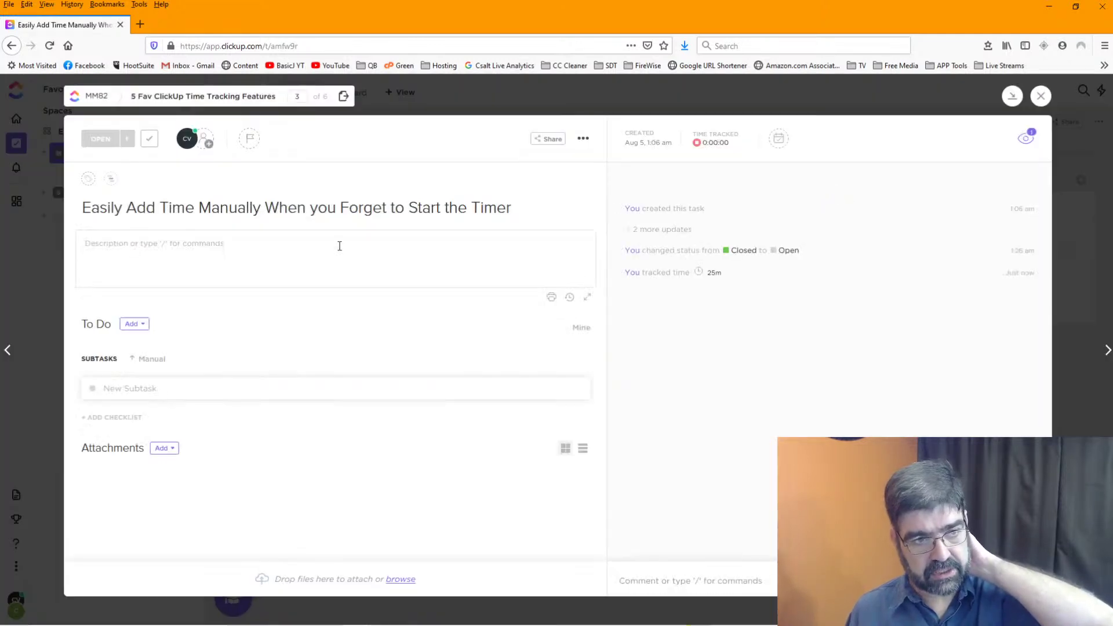
click(695, 145)
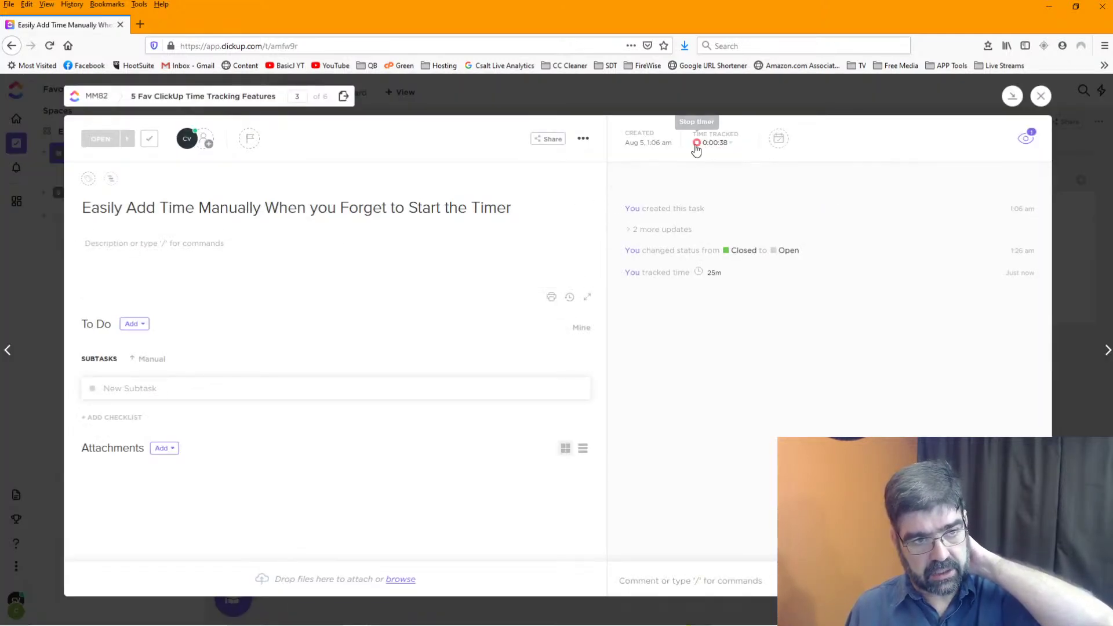
click(695, 145)
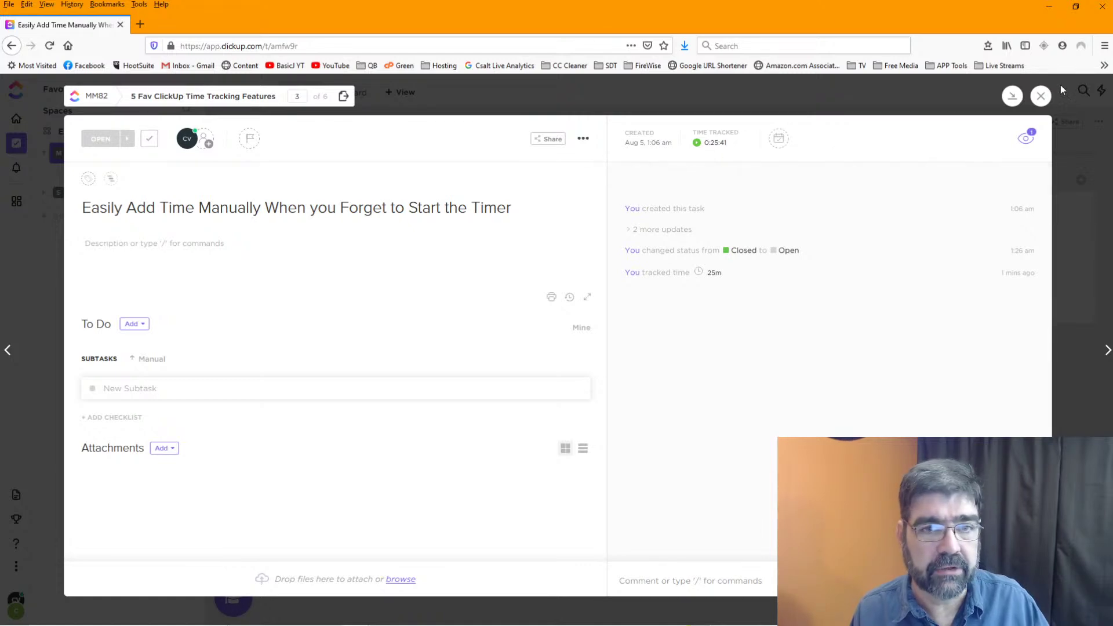
click(1041, 96)
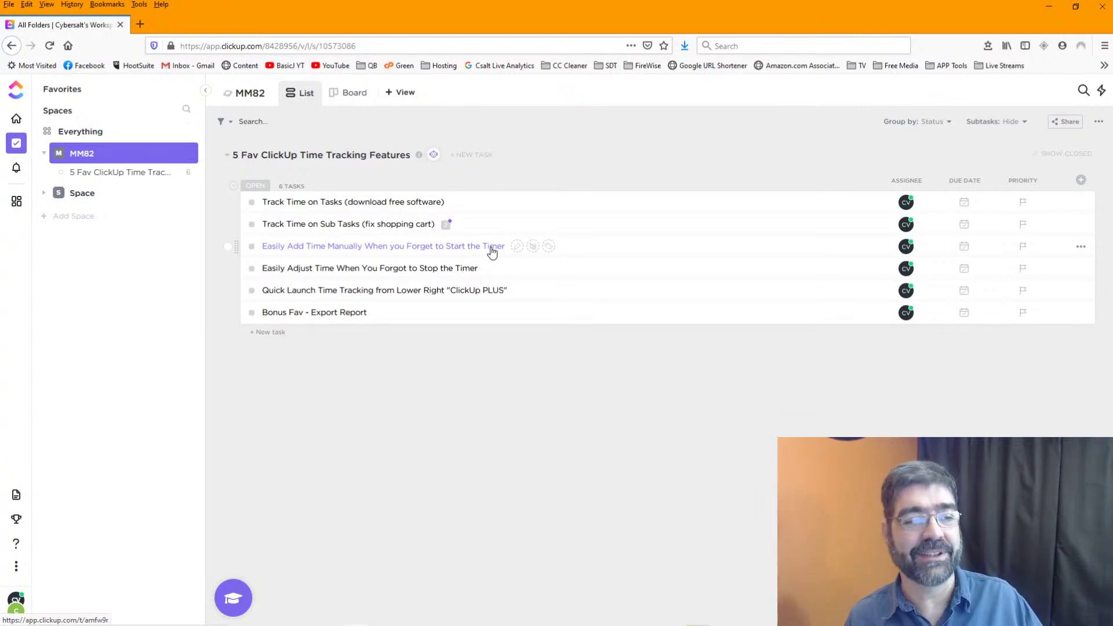
- Record a short timer session on the "Easily Adjust Time When You Forgot to Stop the Timer" task
click(473, 268)
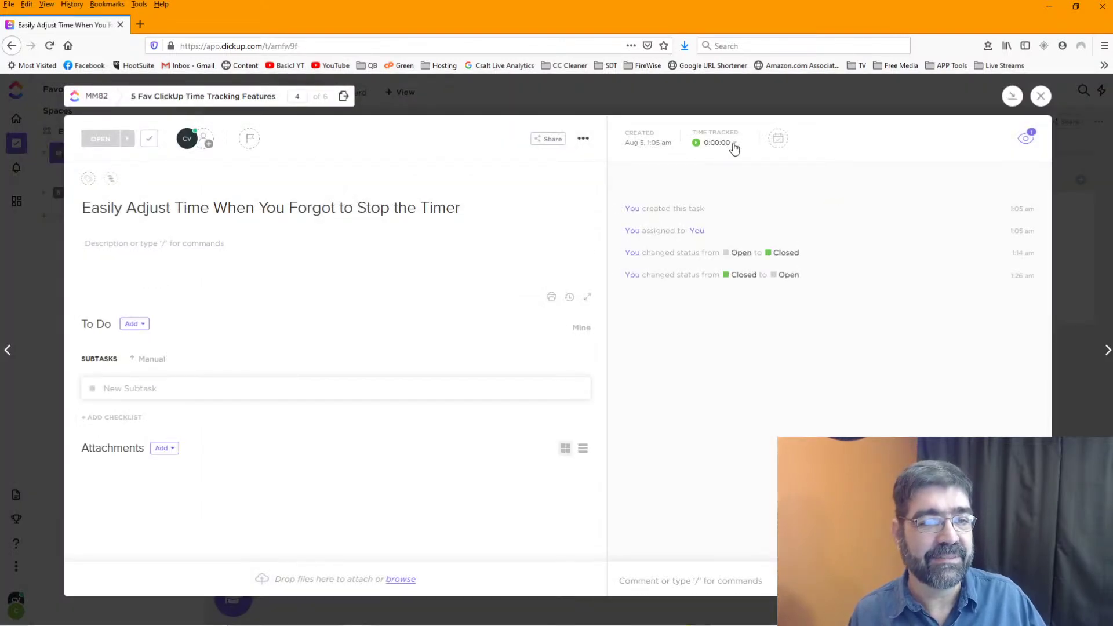
click(695, 143)
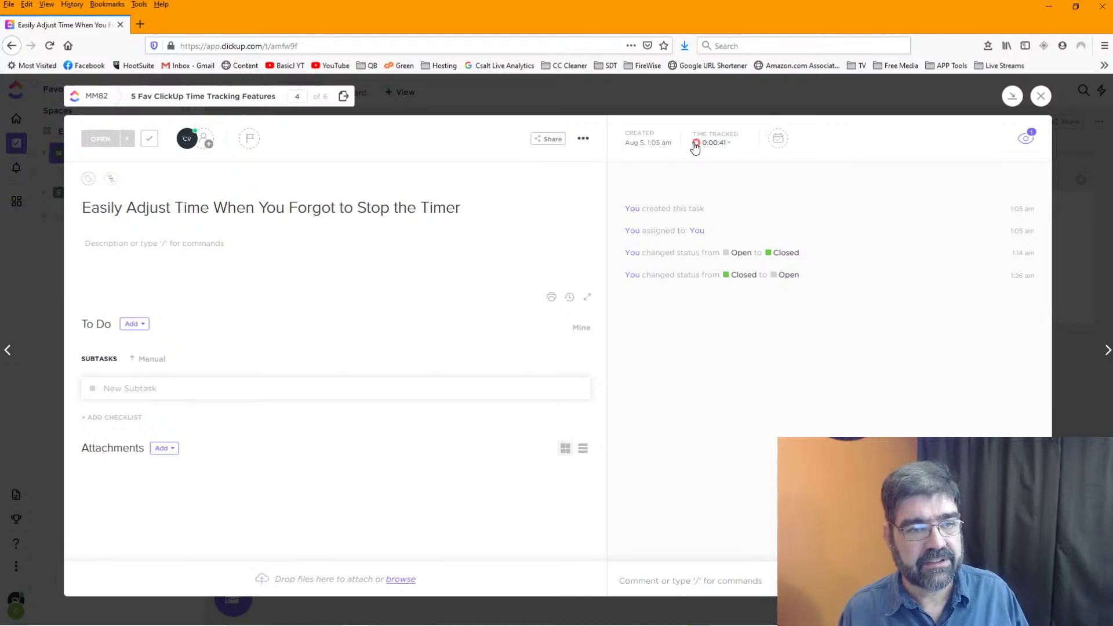
click(696, 143)
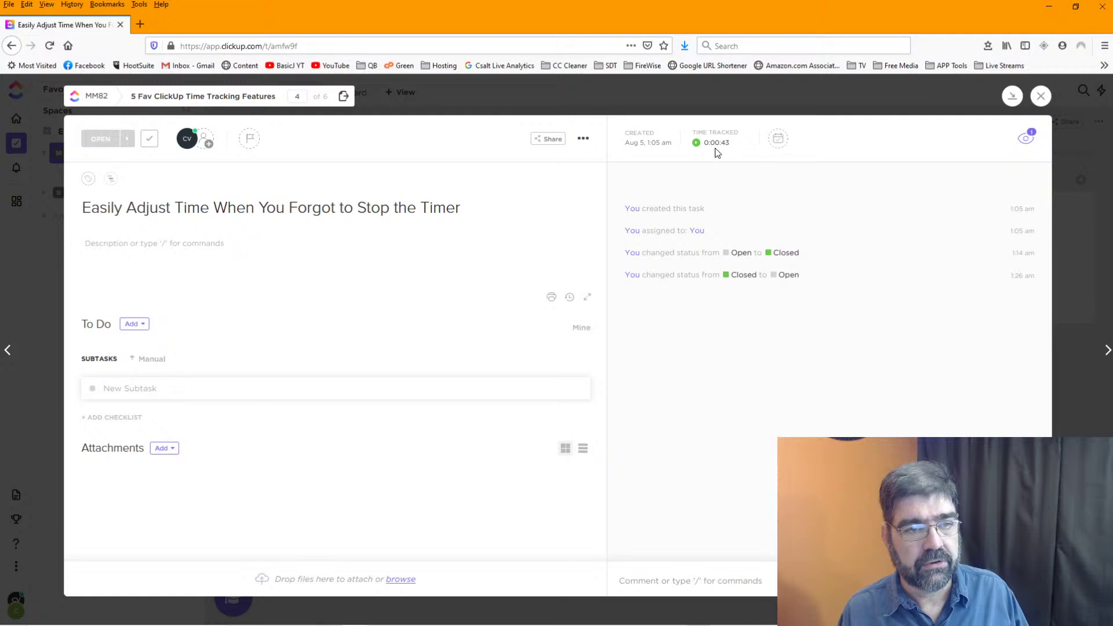
- Open the task's tracked time details and expand your own entry to list its individual sessions
click(716, 142)
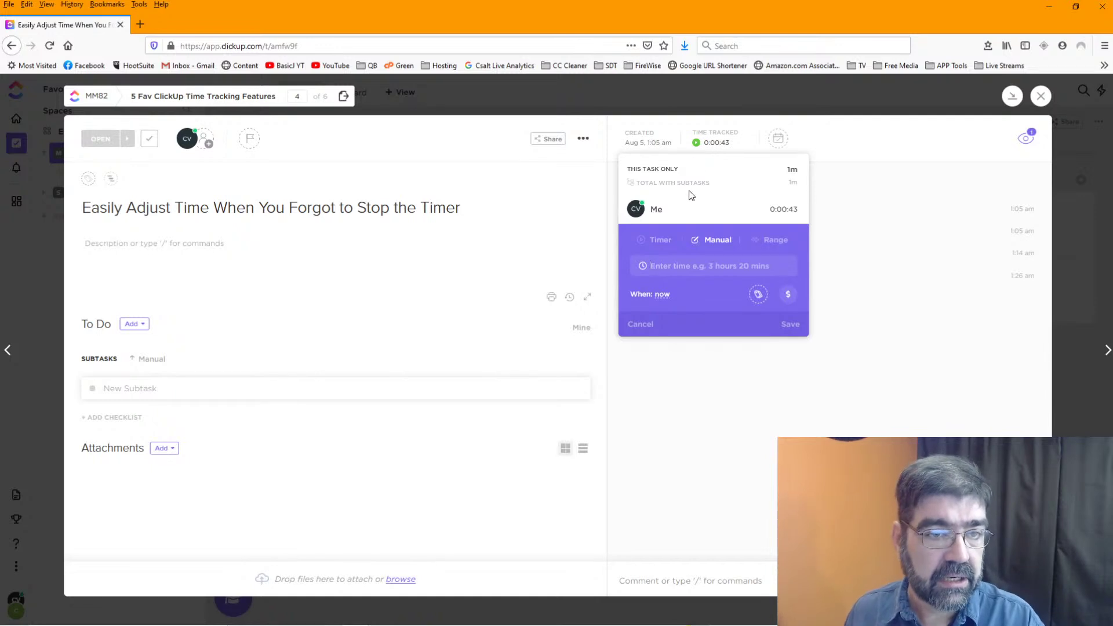
click(655, 244)
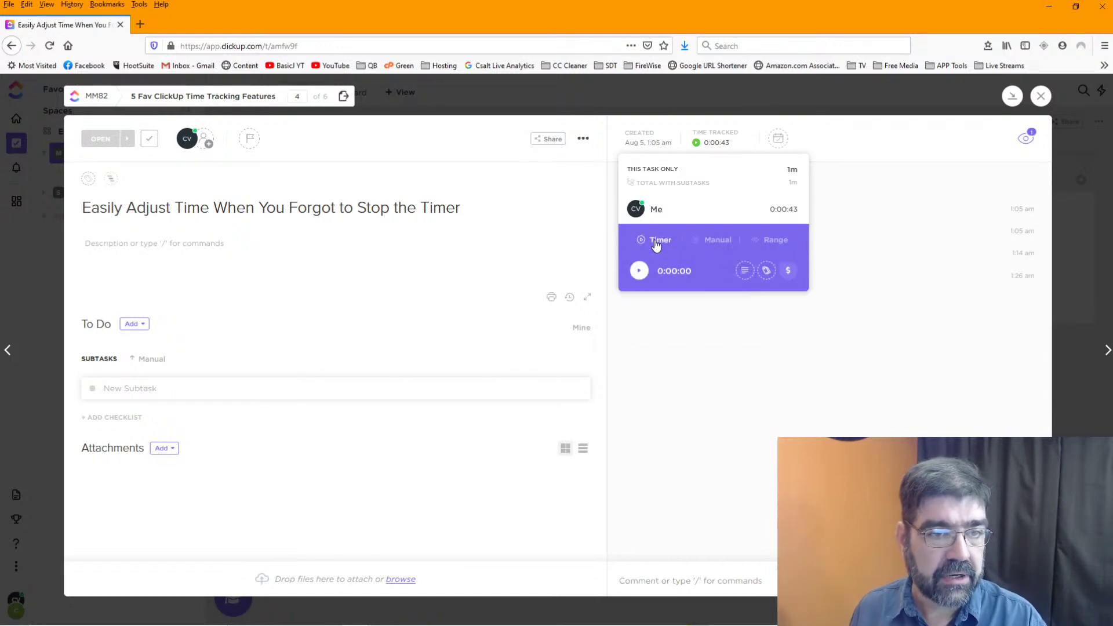
click(680, 214)
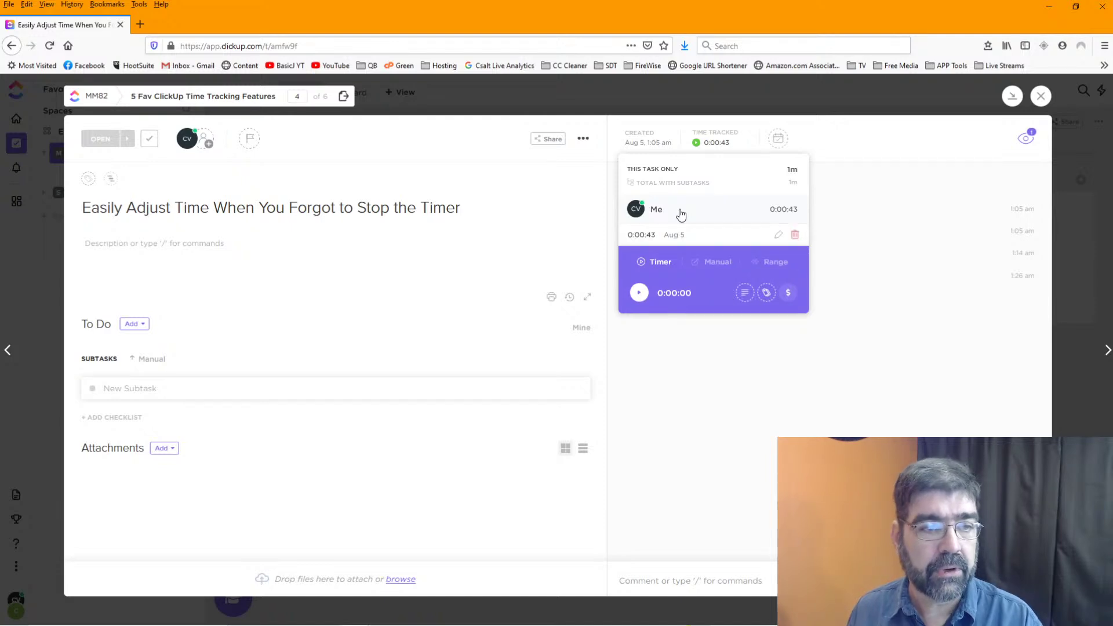
click(704, 259)
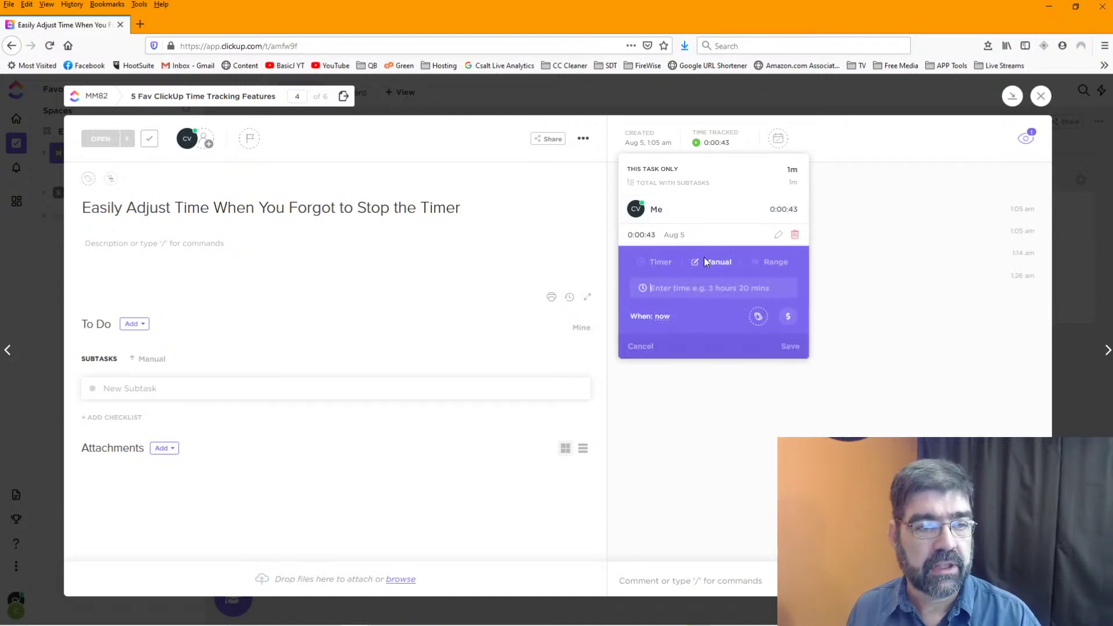
click(658, 214)
click(658, 213)
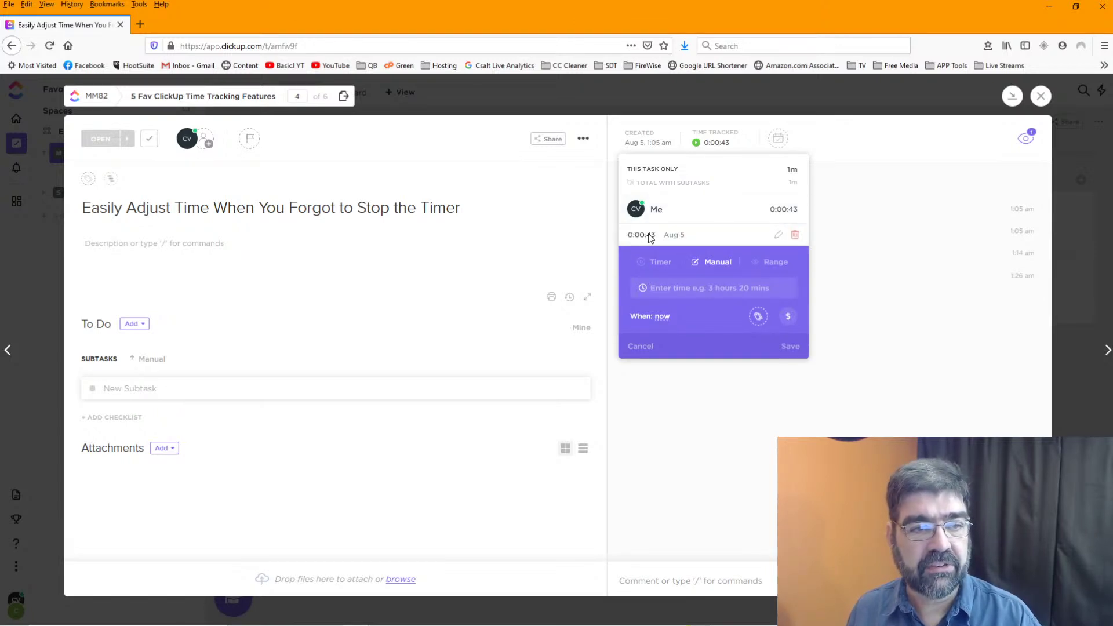
- Edit the recorded Aug 5 session so it ends at 11:35 am, save it and review your session list
click(779, 238)
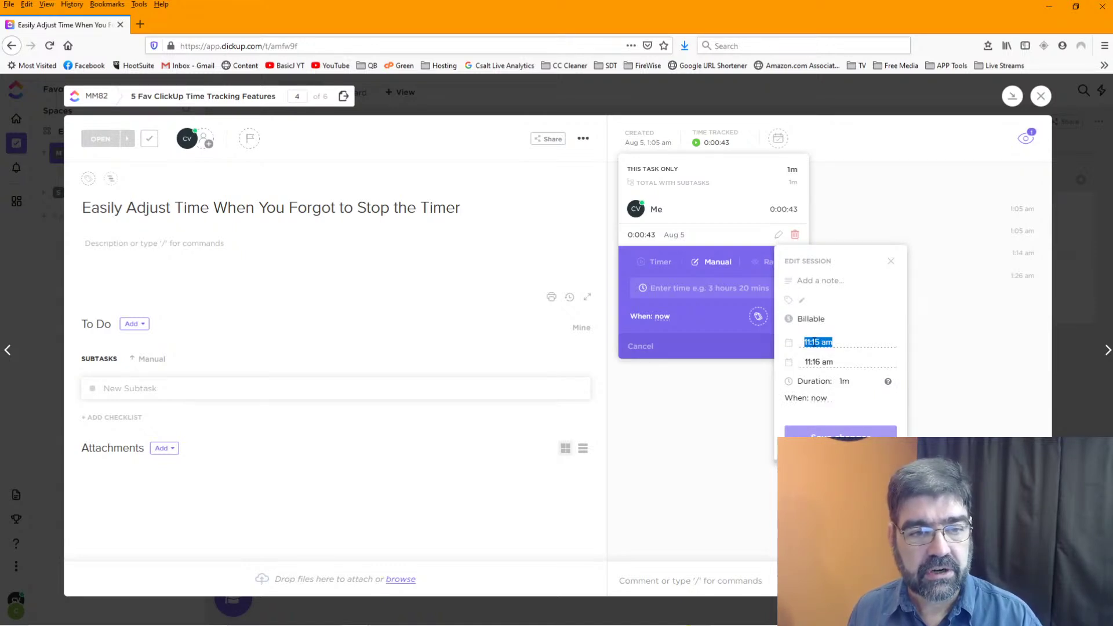
click(810, 361)
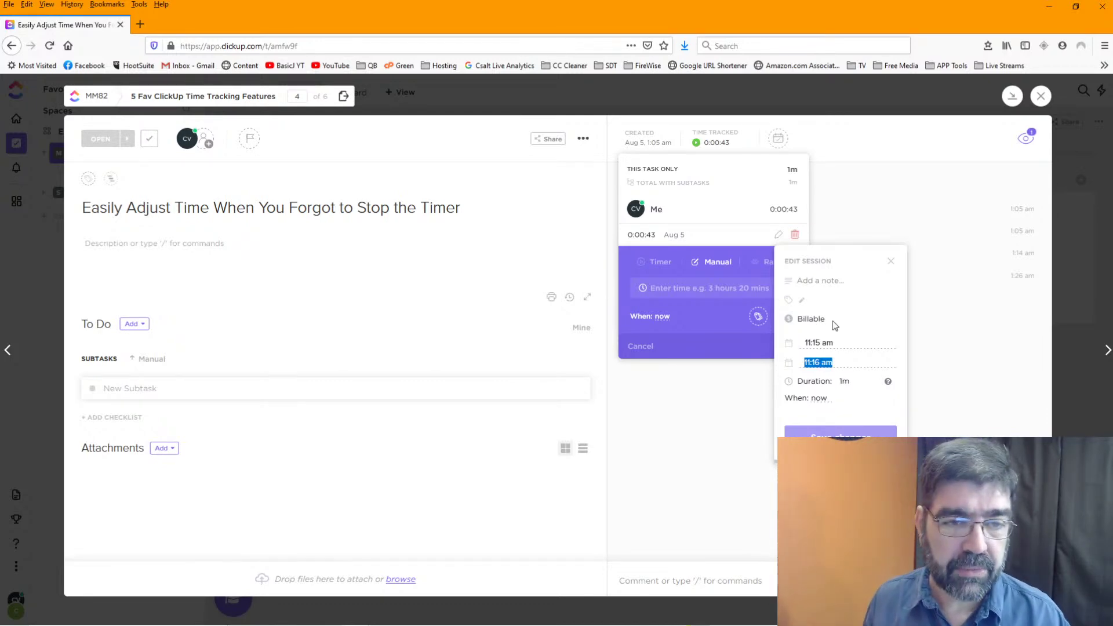
click(816, 363)
double_click(815, 363)
click(815, 363)
key(BackSpace)
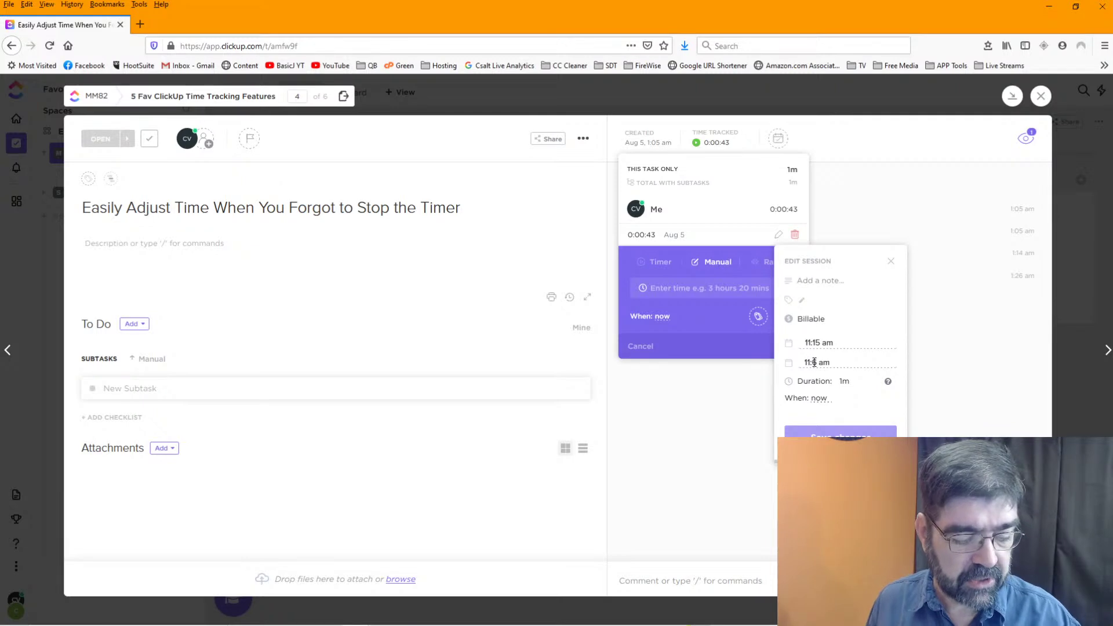
text(6)
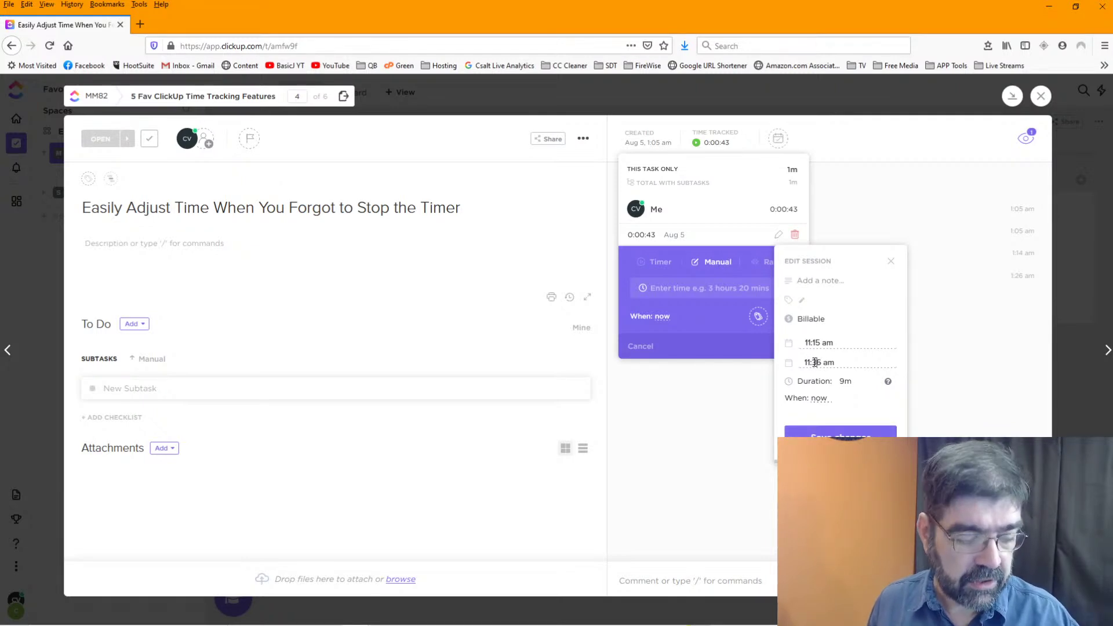
key(BackSpace)
text(5)
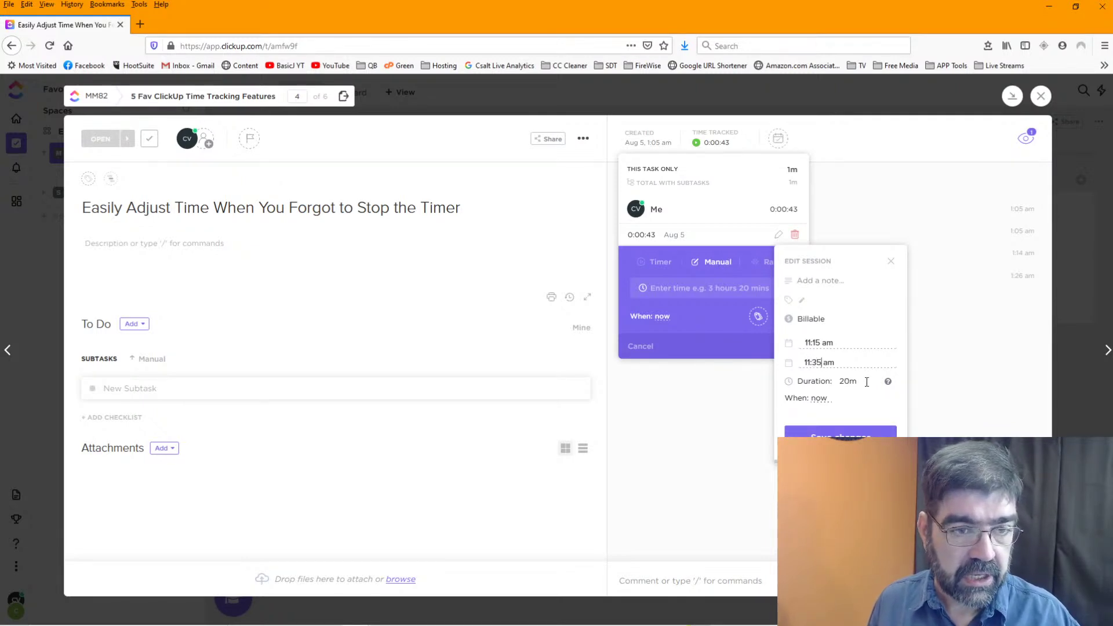
click(841, 432)
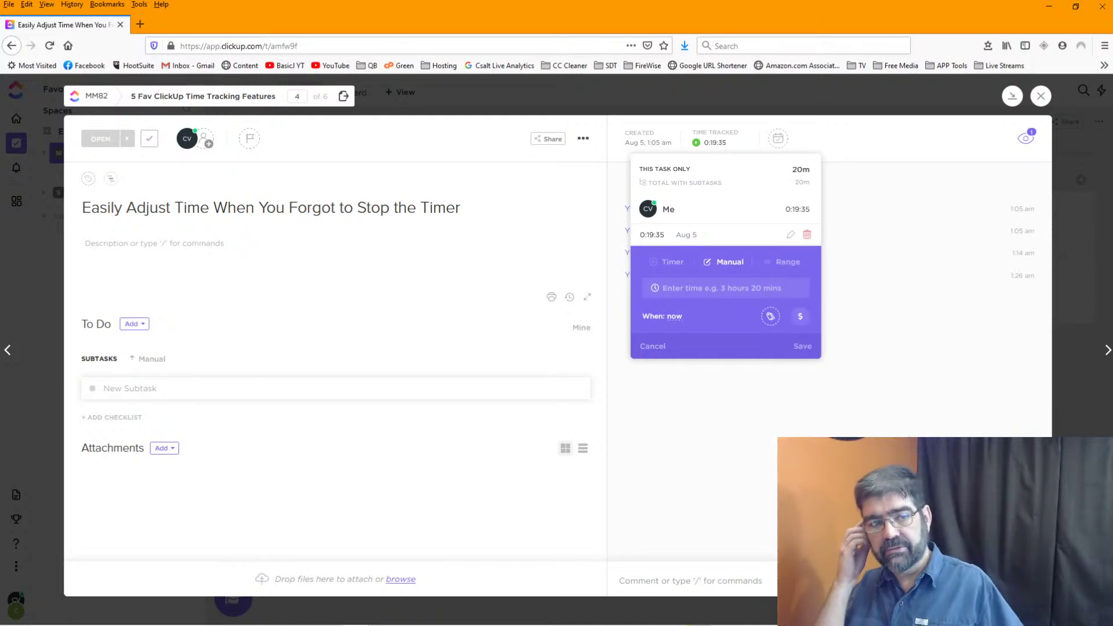
click(674, 211)
click(674, 211)
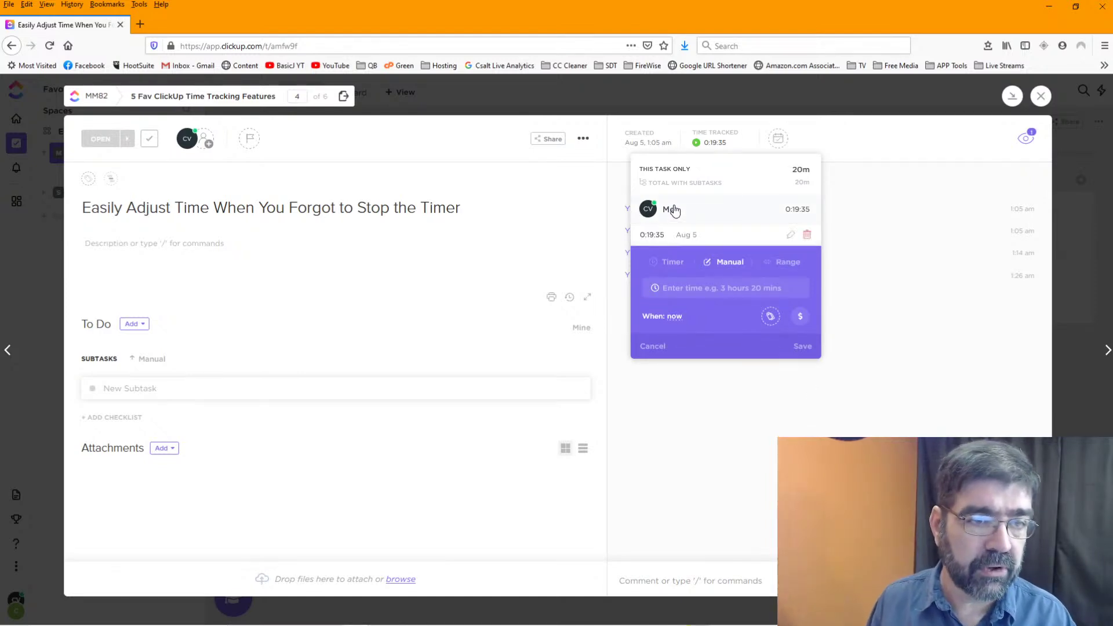
- Edit the recorded Aug 5 session to end at 11:20 am, save the change and close the task
click(791, 235)
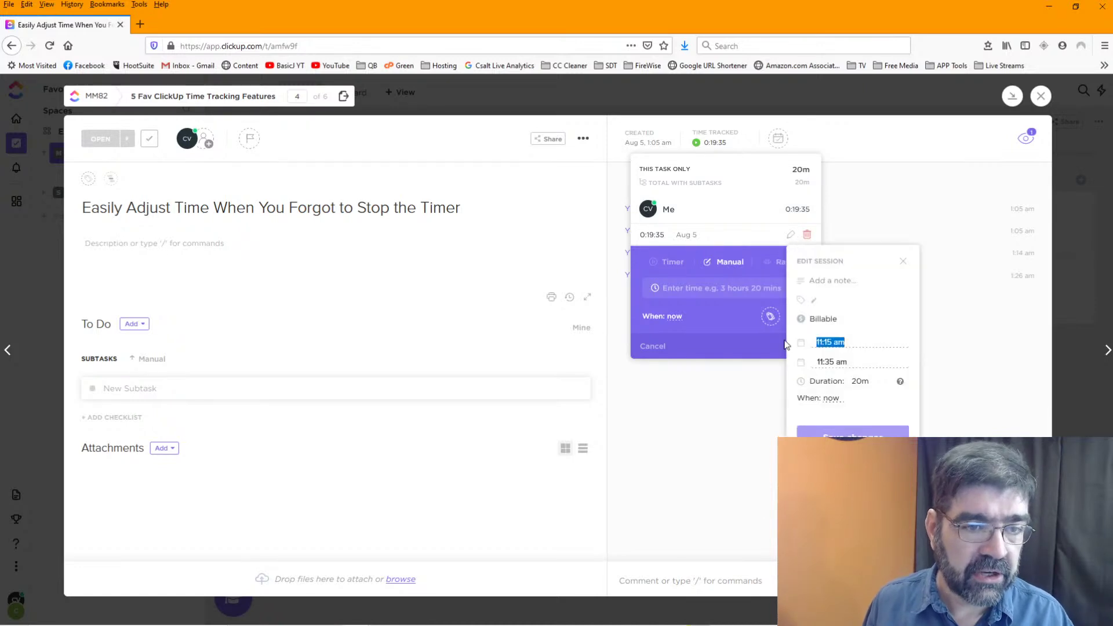
click(828, 360)
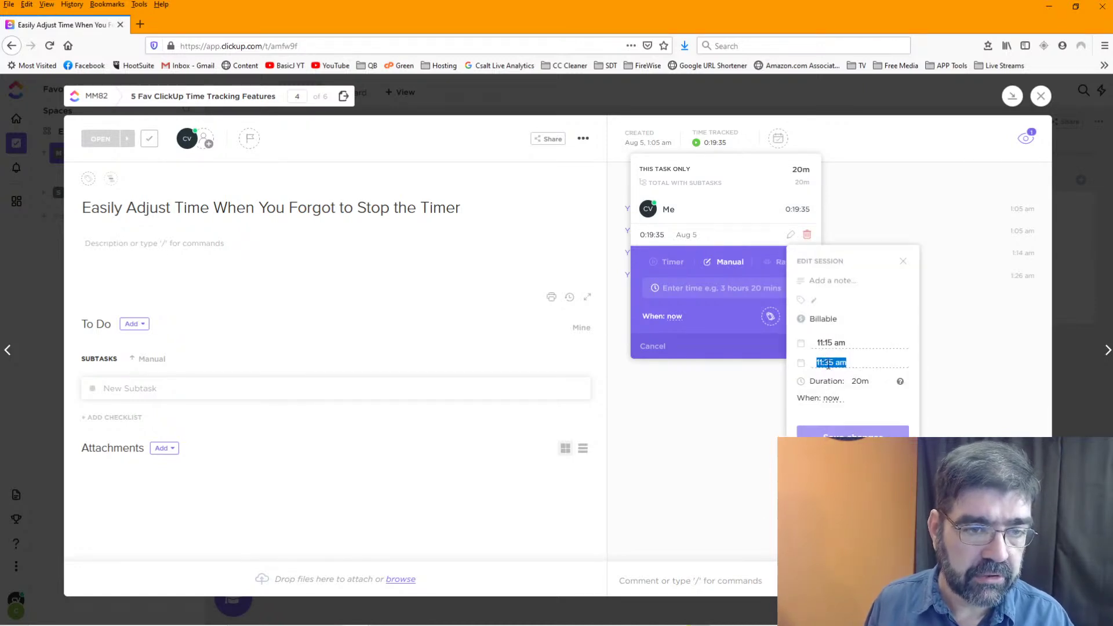
click(827, 361)
key(Delete)
key(Delete)
key(Delete)
key(Delete)
key(Delete)
text(20 am)
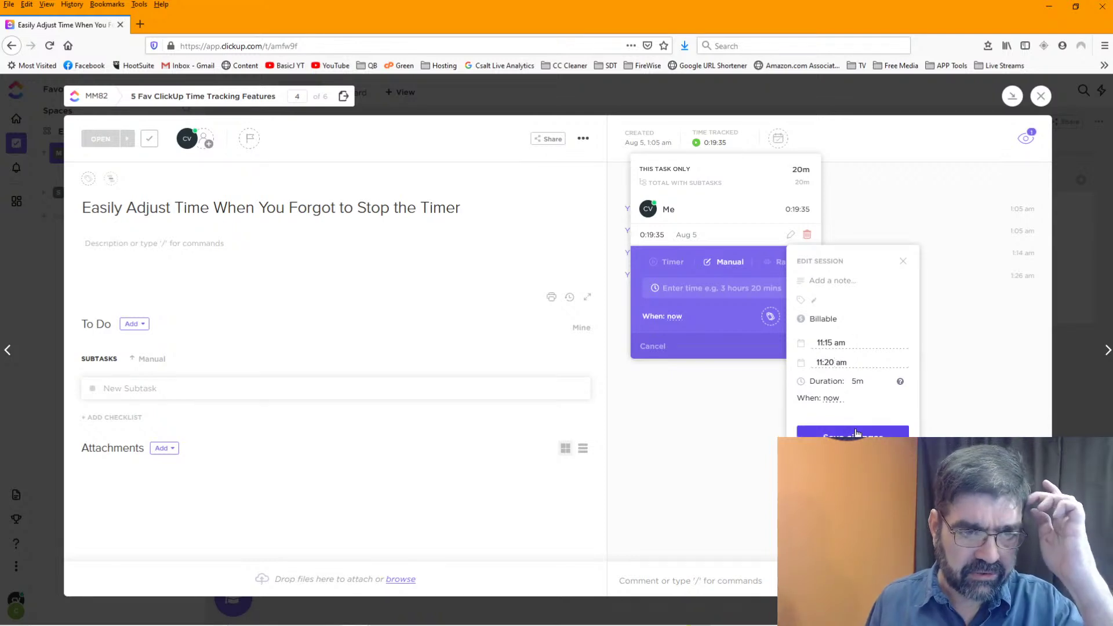
click(854, 434)
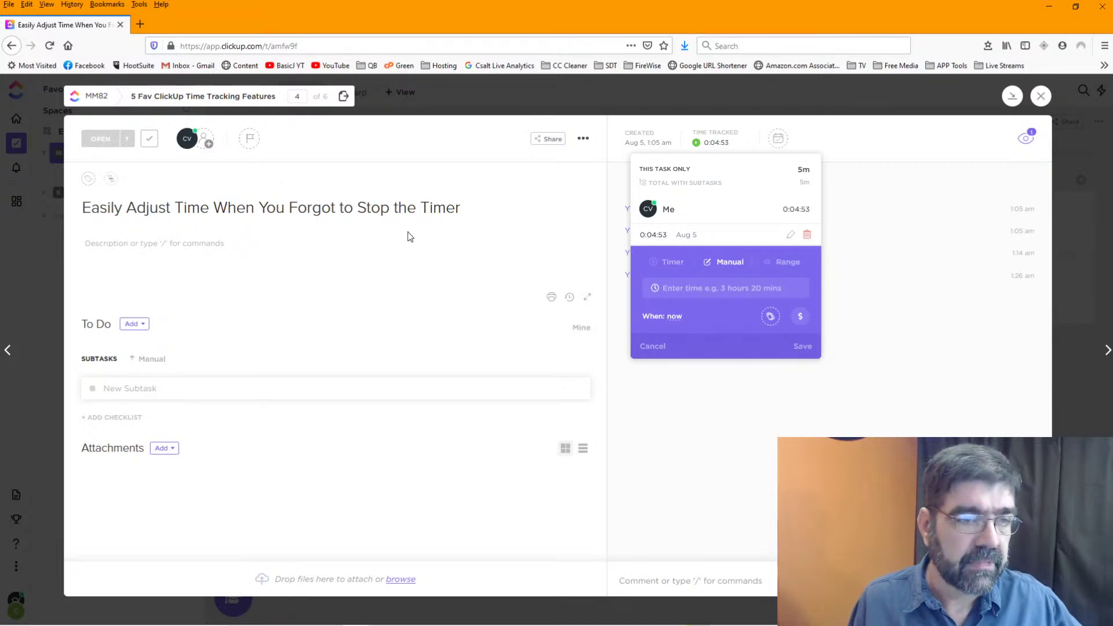
click(902, 149)
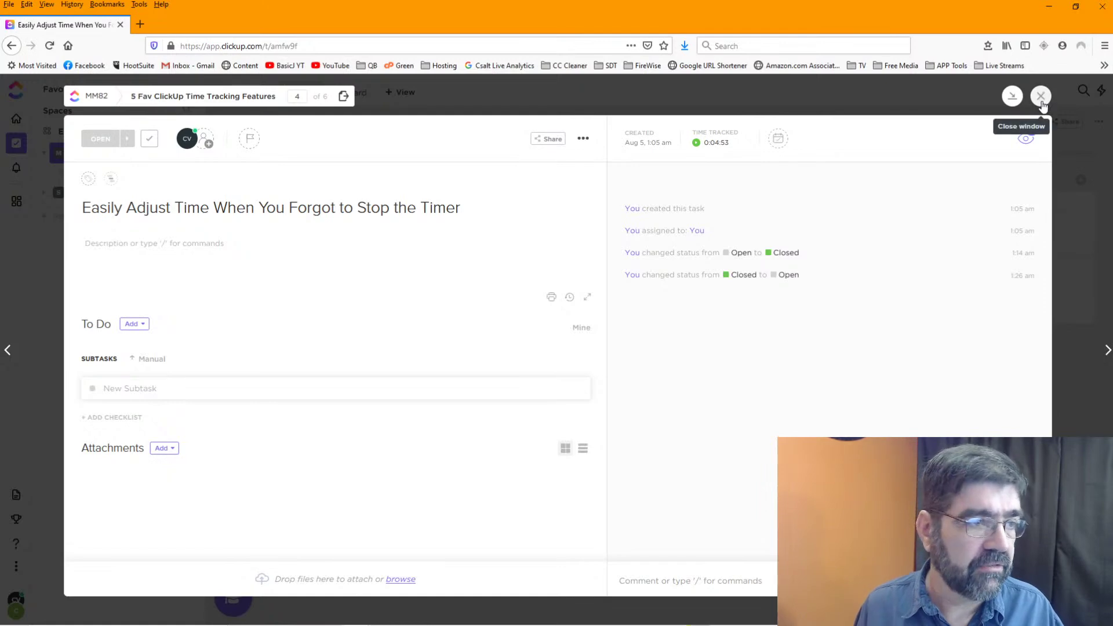
click(1041, 96)
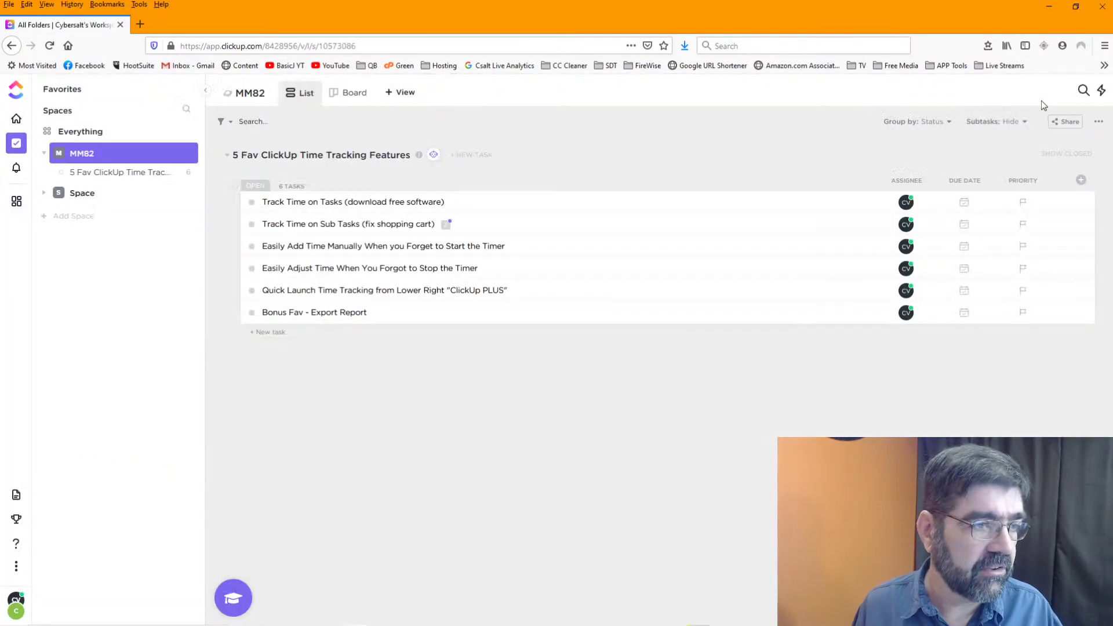
- Reopen the "Easily Adjust Time When You Forgot to Stop the Timer" task, review your tracked session details and close the task
click(369, 268)
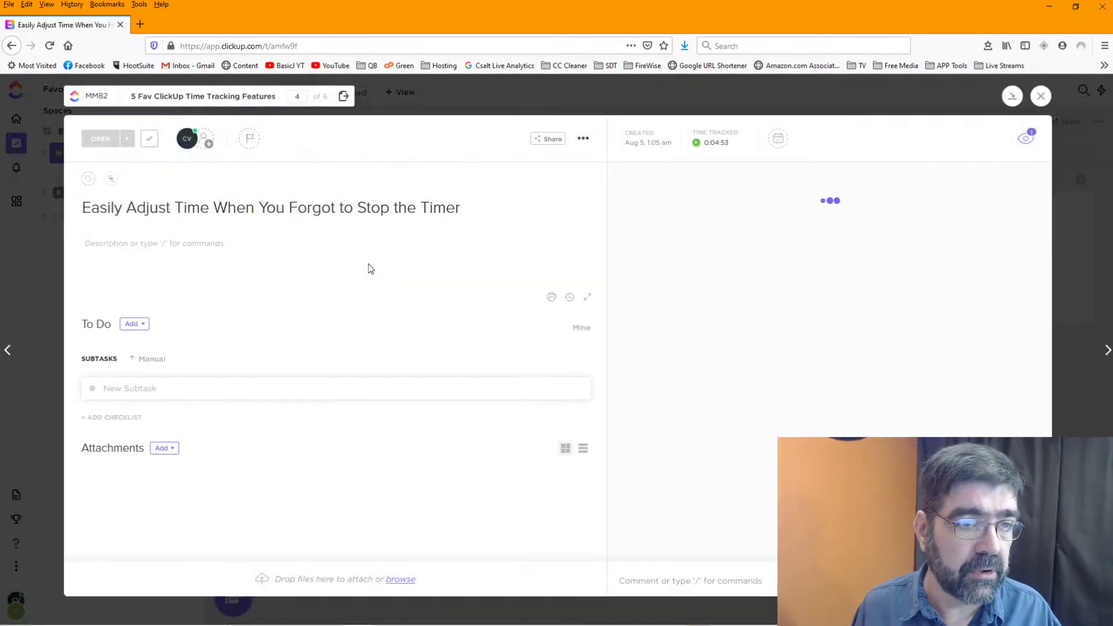
click(712, 145)
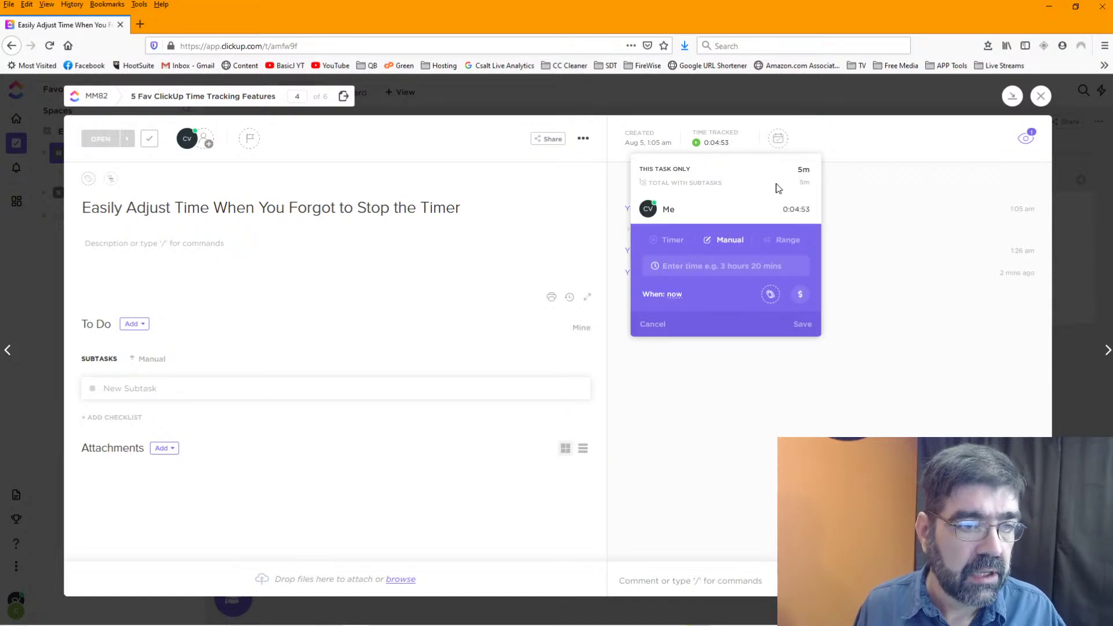
click(788, 212)
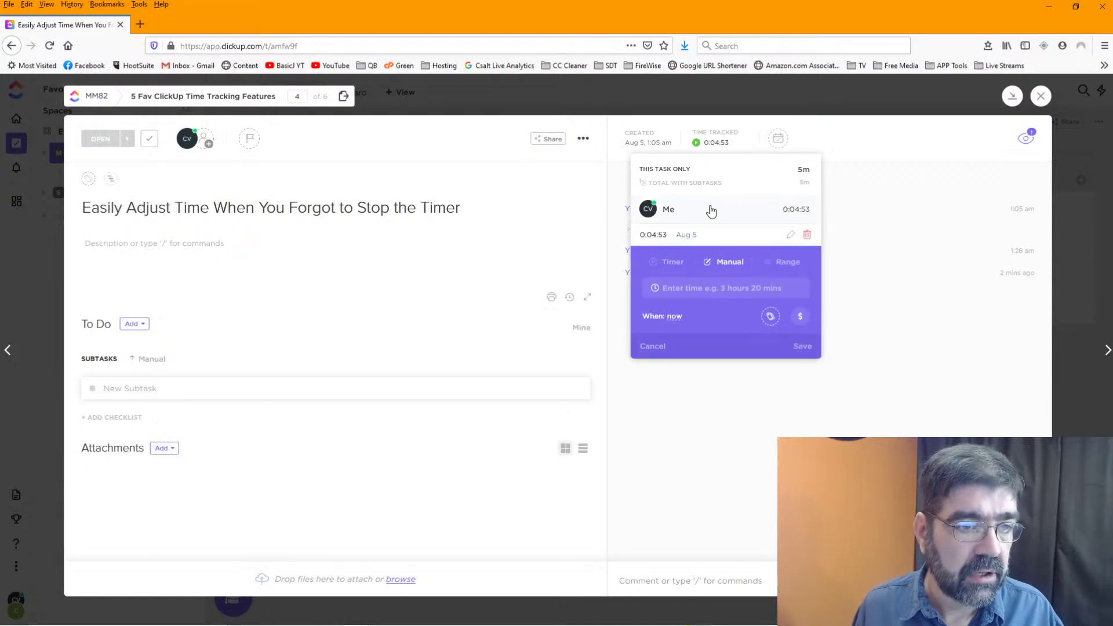
click(671, 213)
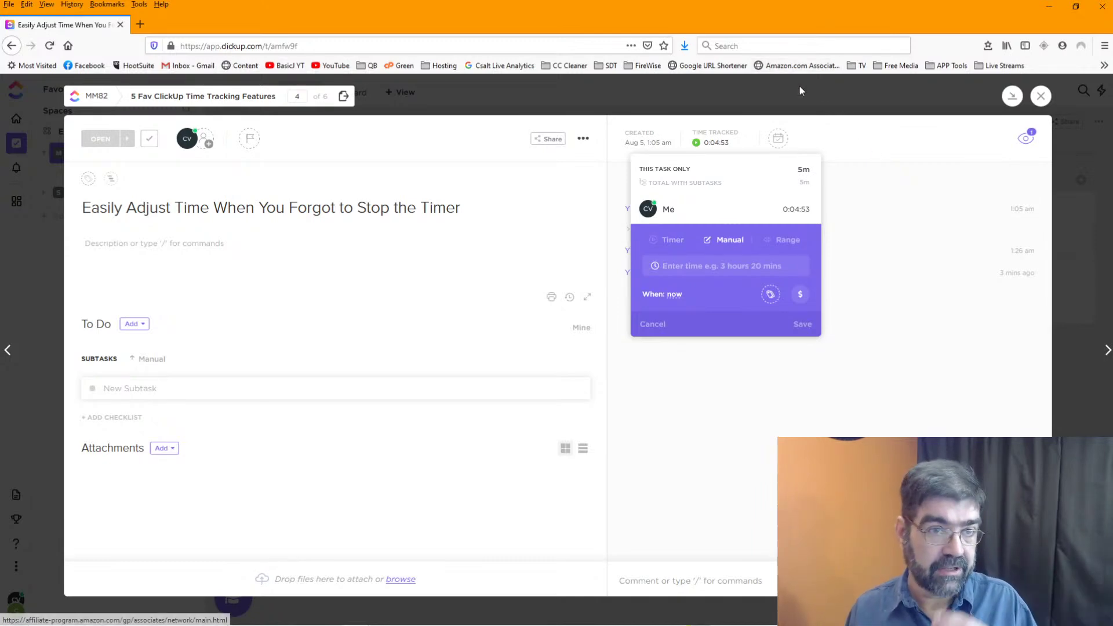
click(869, 127)
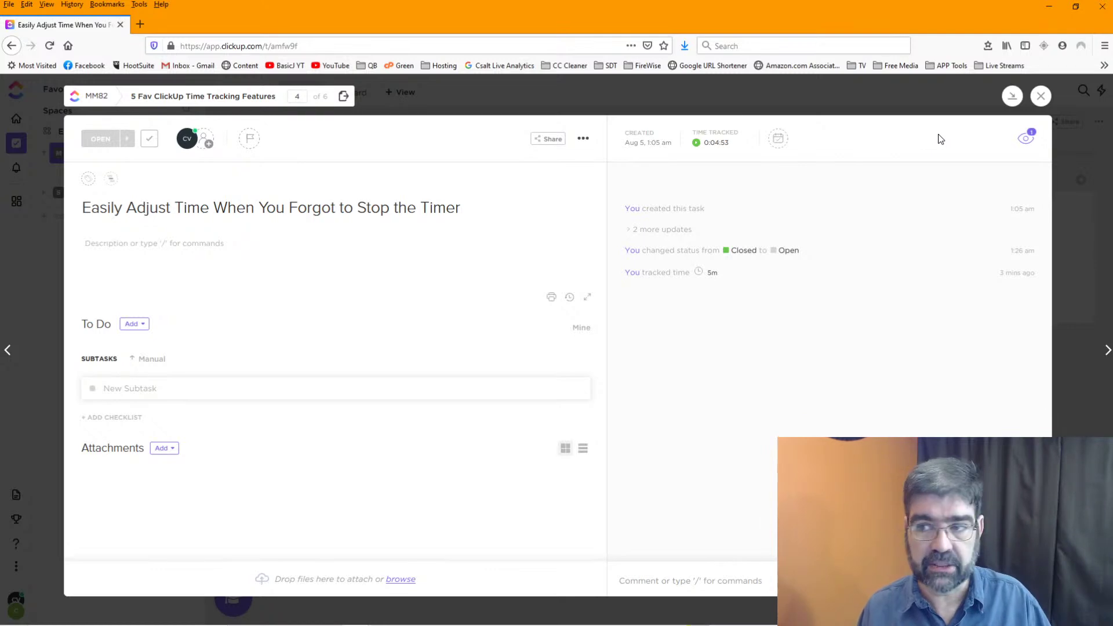
click(1039, 97)
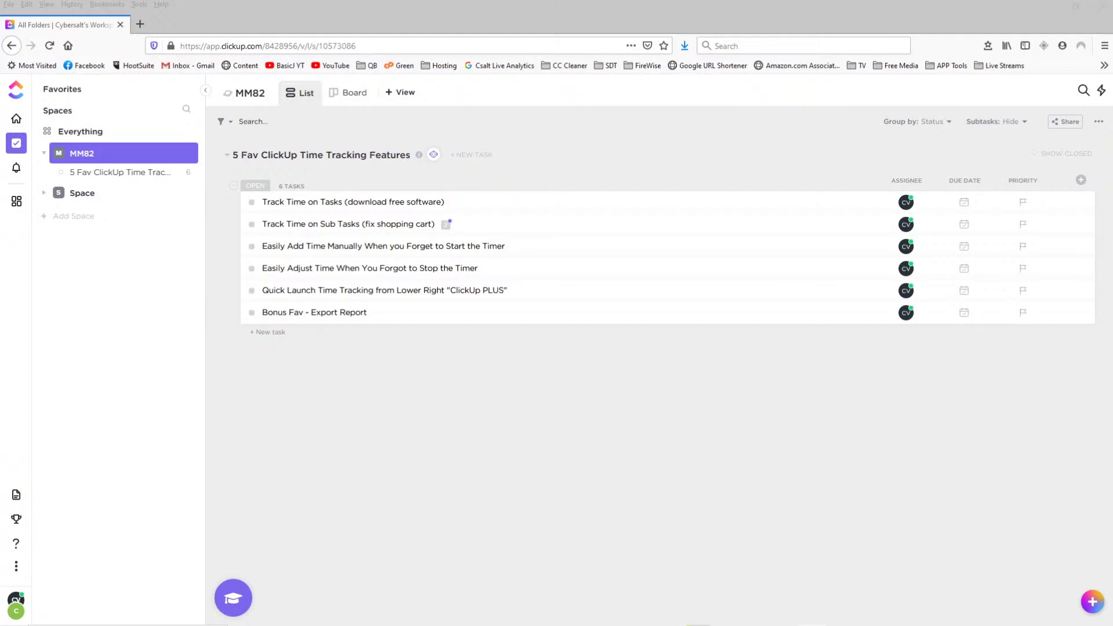
- Launch Time Tracking from the quick-action menu and browse the recent tasks selectable for a manual entry
mouse_move(1093, 607)
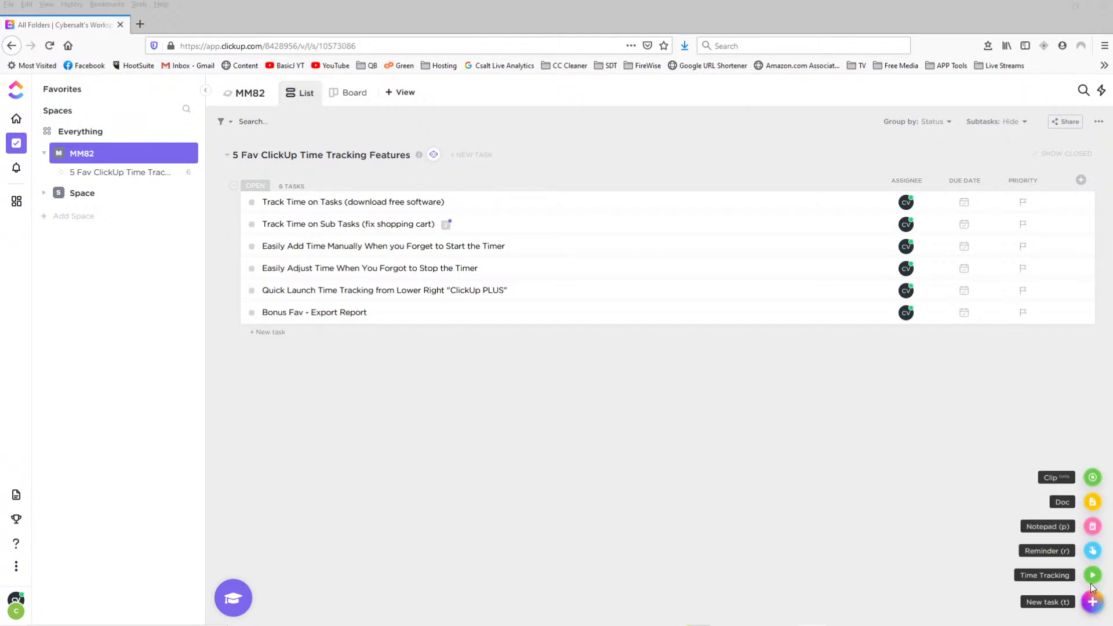
click(1092, 576)
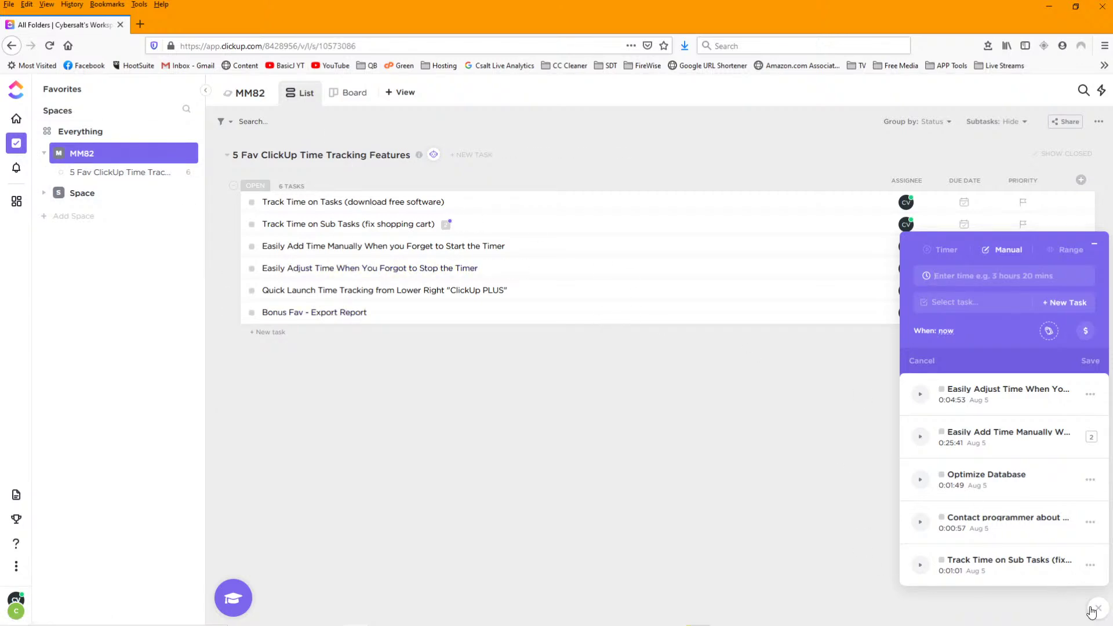
click(940, 304)
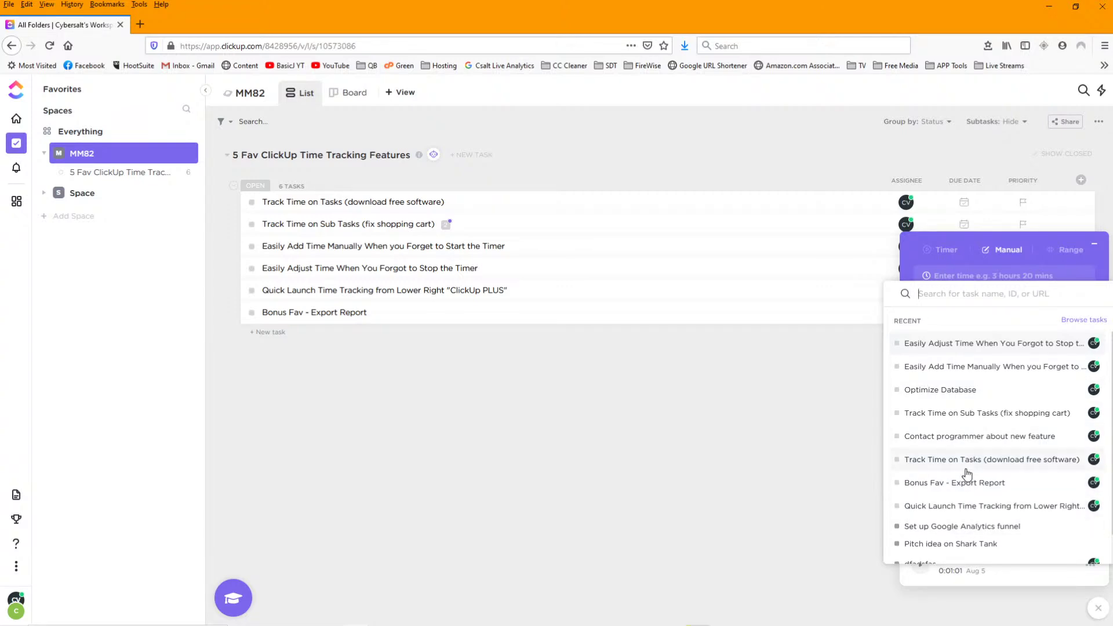
click(957, 274)
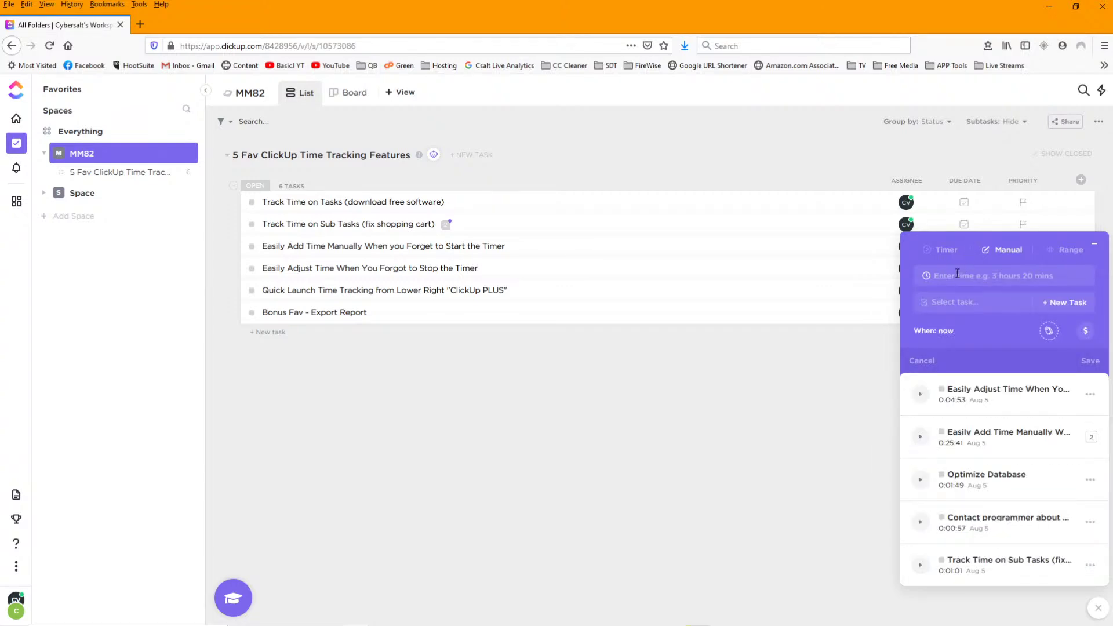
- Start a new task named "new task" in the time tracker and create a list called "test new list" in the MM82 space
click(1064, 302)
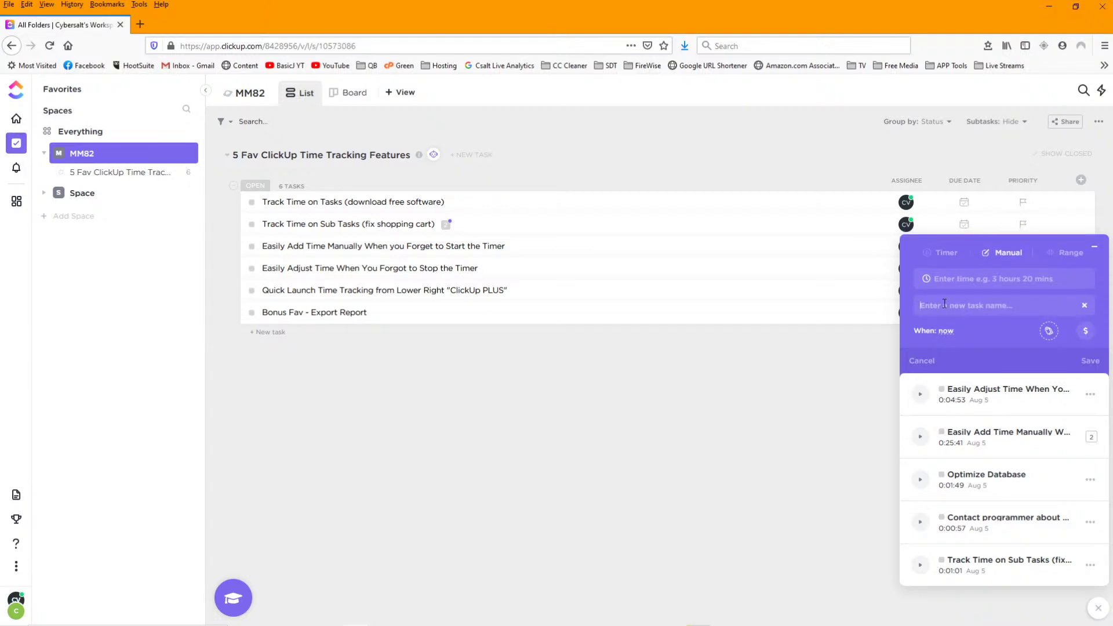
text(new task)
click(944, 305)
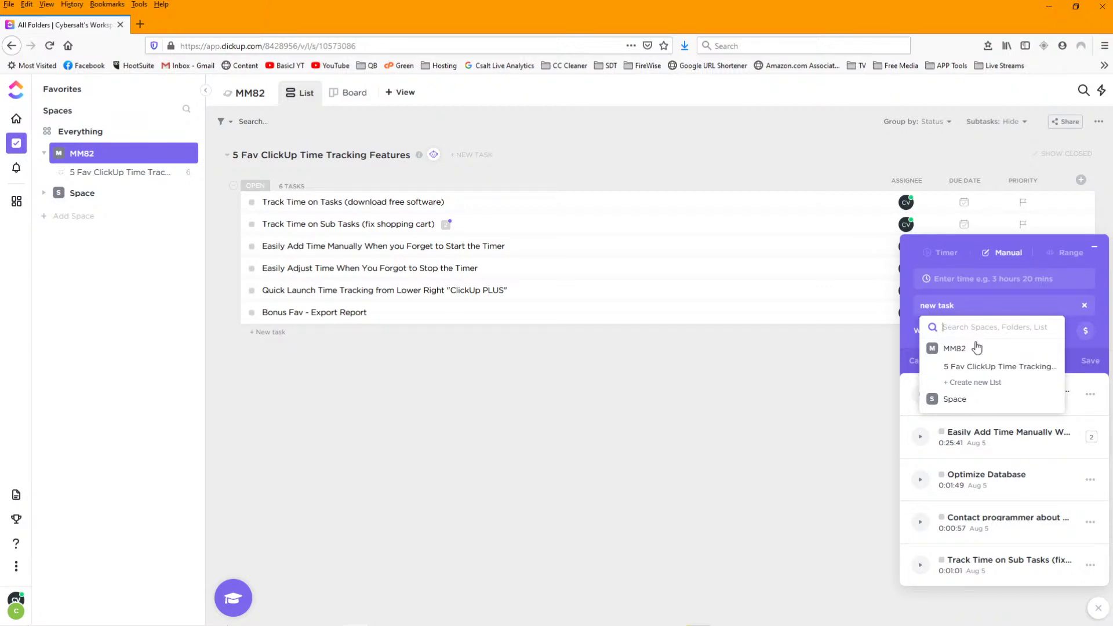
click(978, 384)
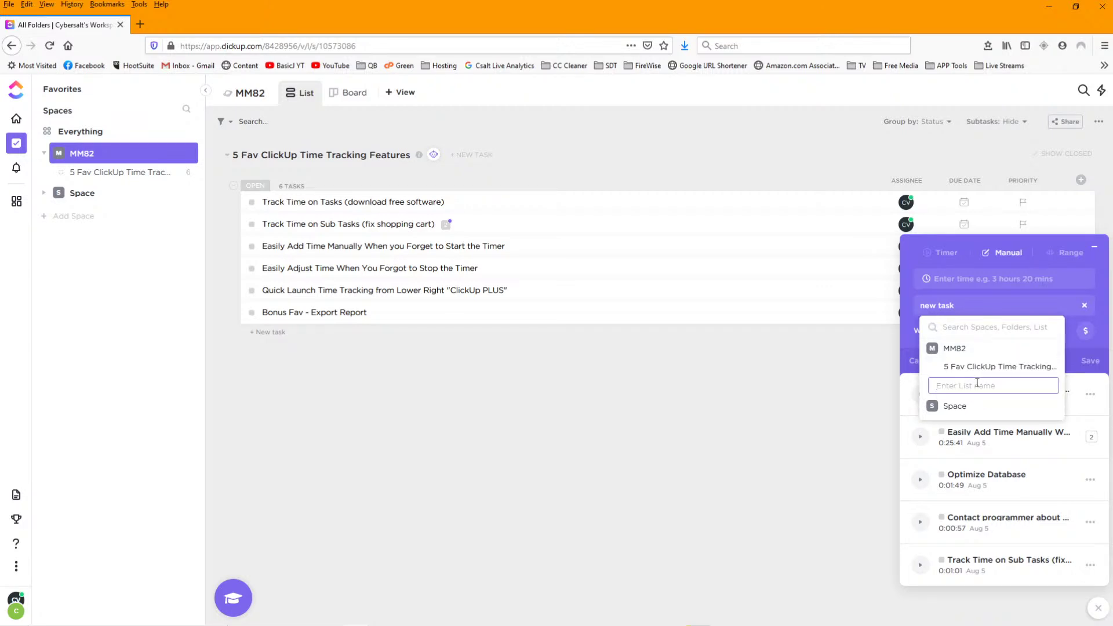
text(test new list)
key(Return)
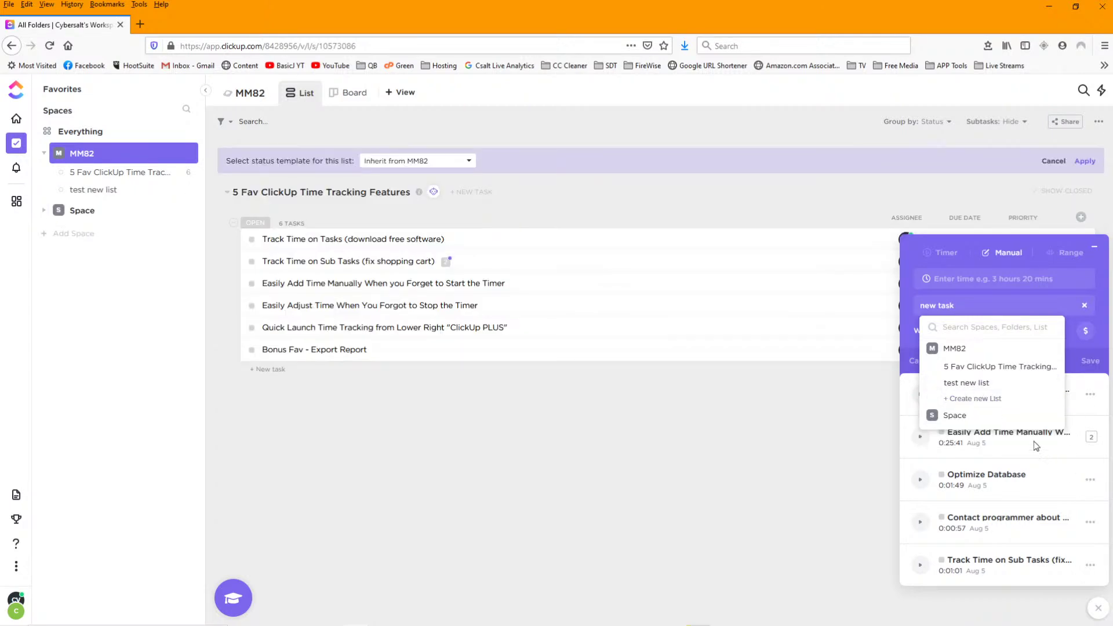
- Place "new task" in "test new list" to create it for the time entry
click(1071, 356)
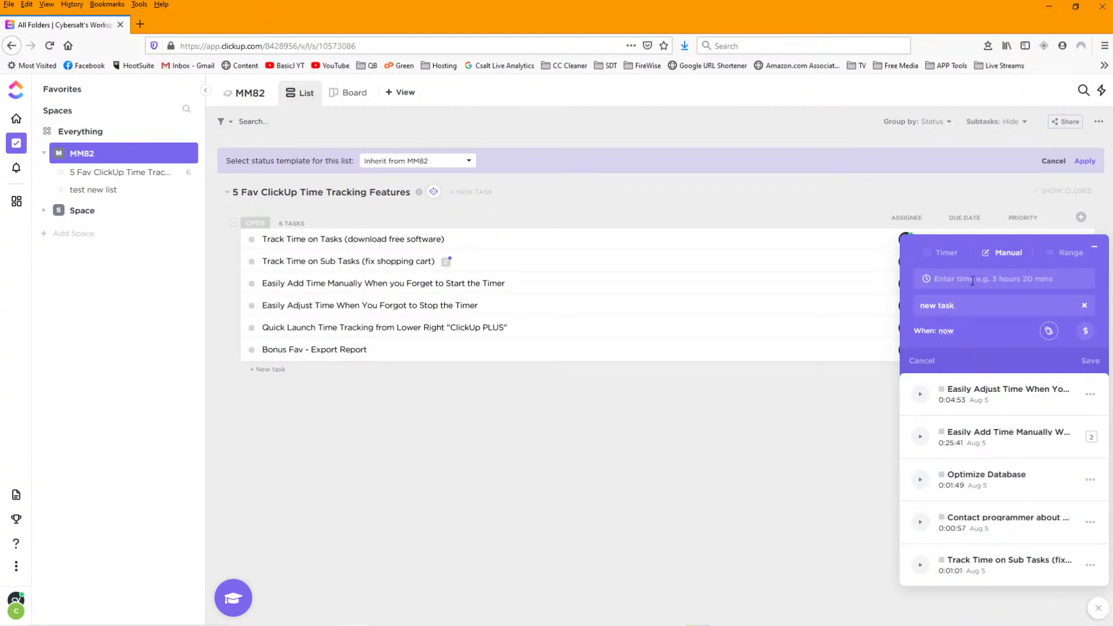
click(1085, 308)
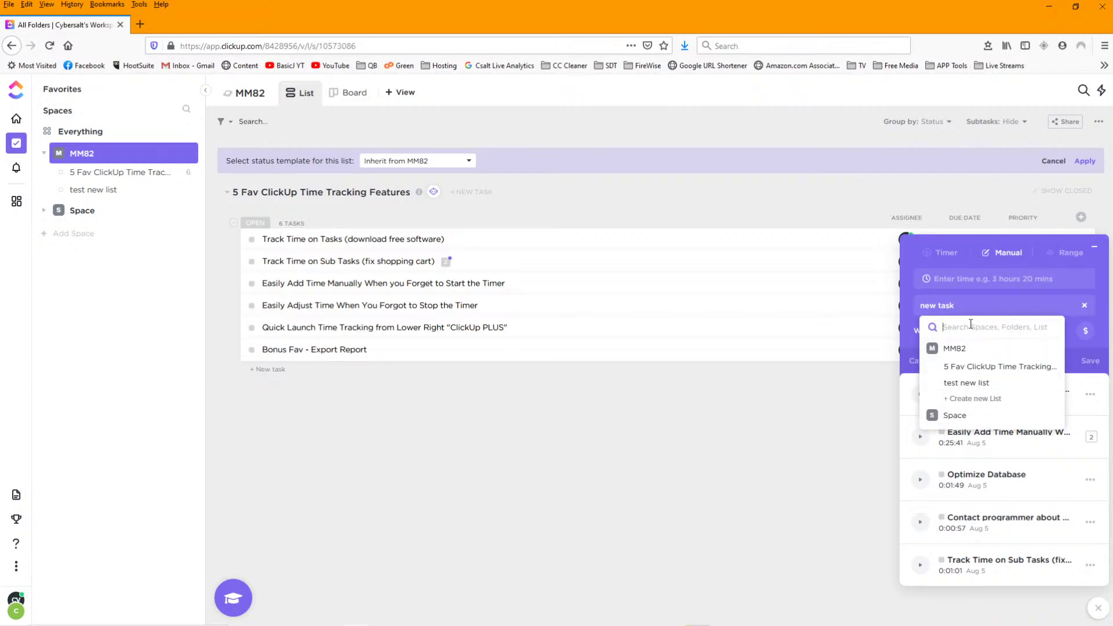
click(961, 302)
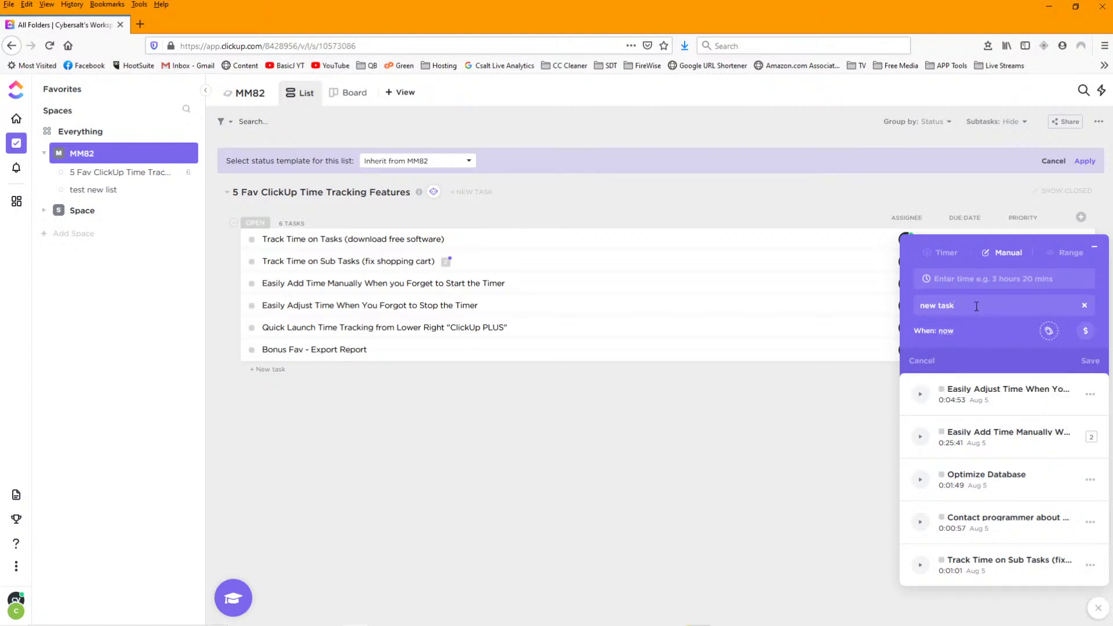
click(976, 308)
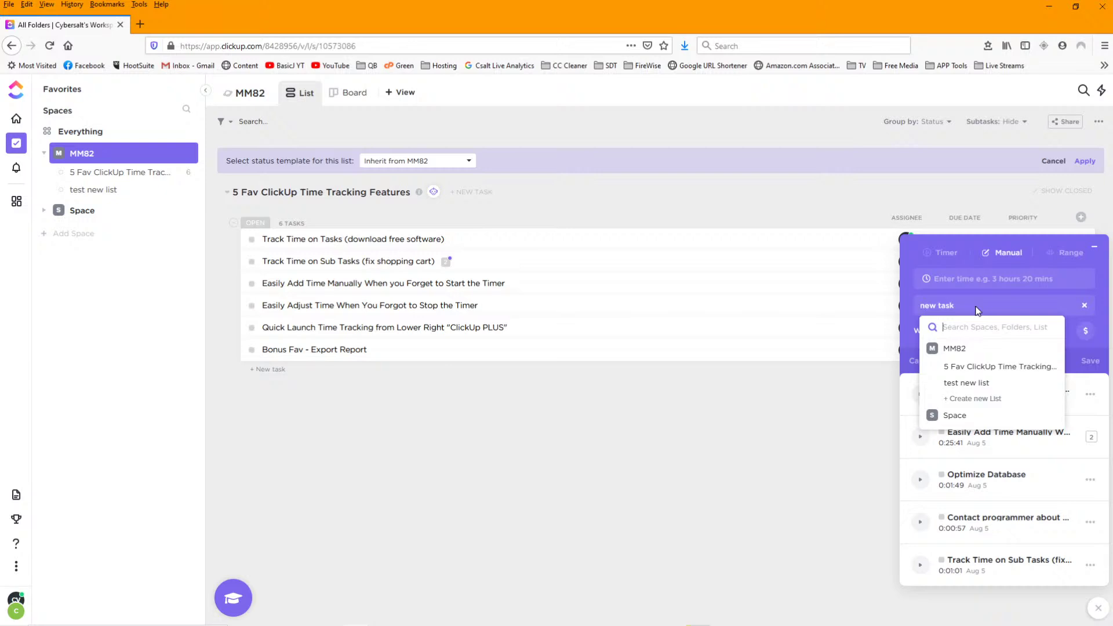
click(973, 384)
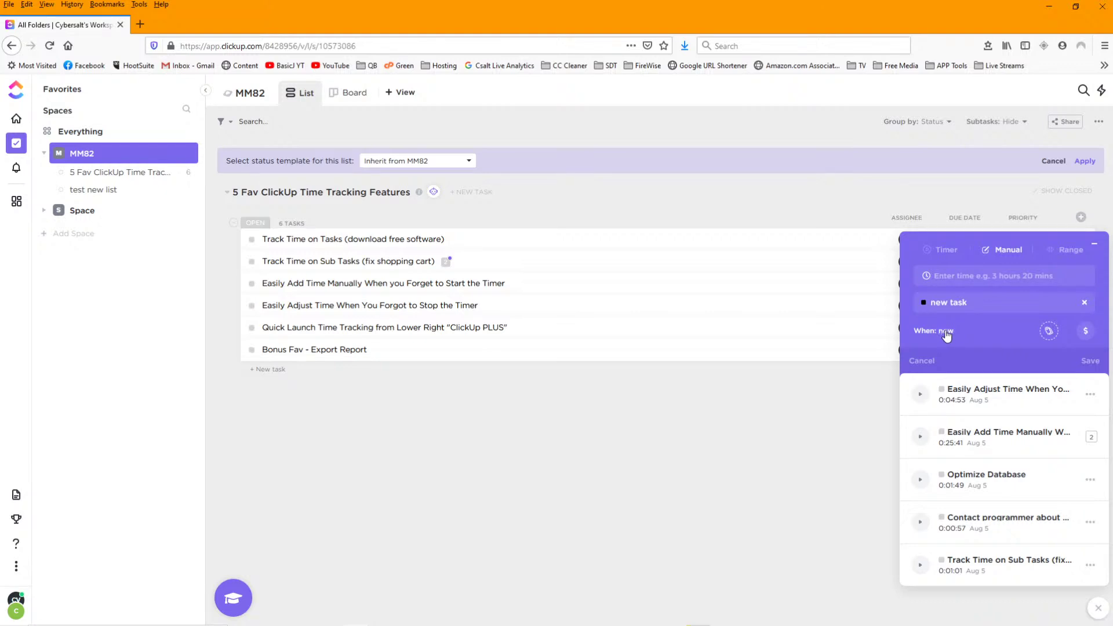
- Start a timer on the recent Optimize Database entry, view the subtask and its parent task, stop the timer and close the subtask
click(920, 481)
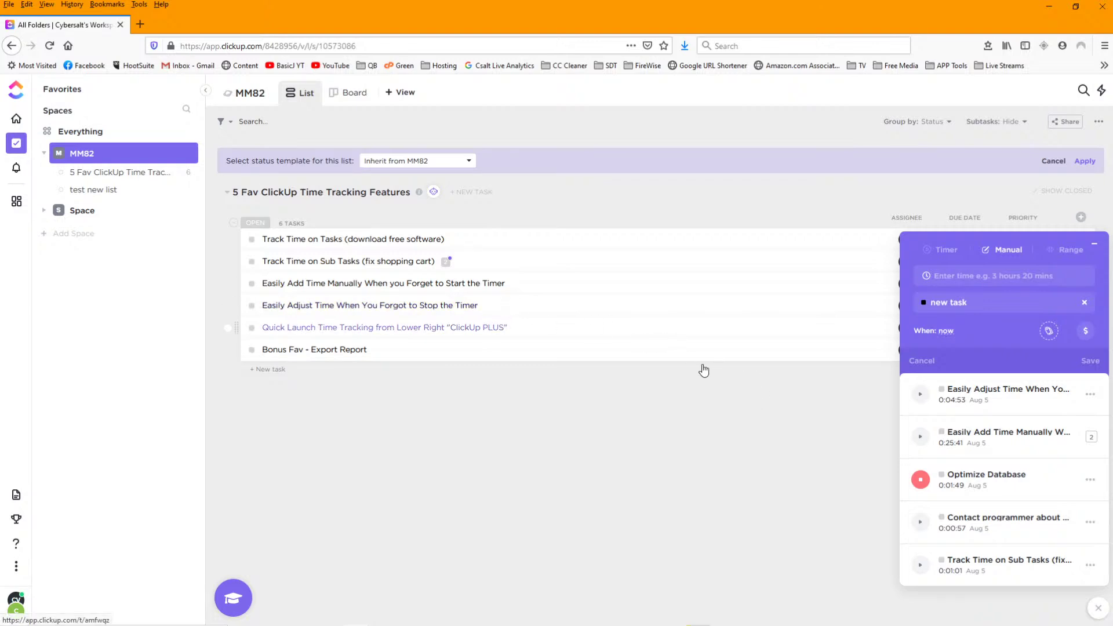
click(978, 479)
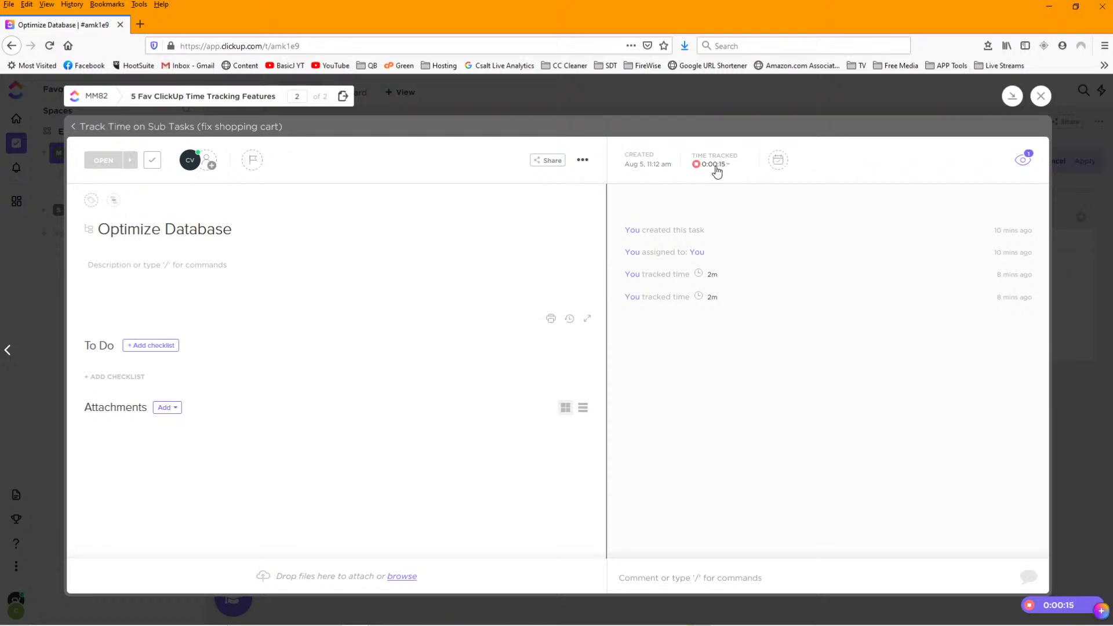
click(74, 129)
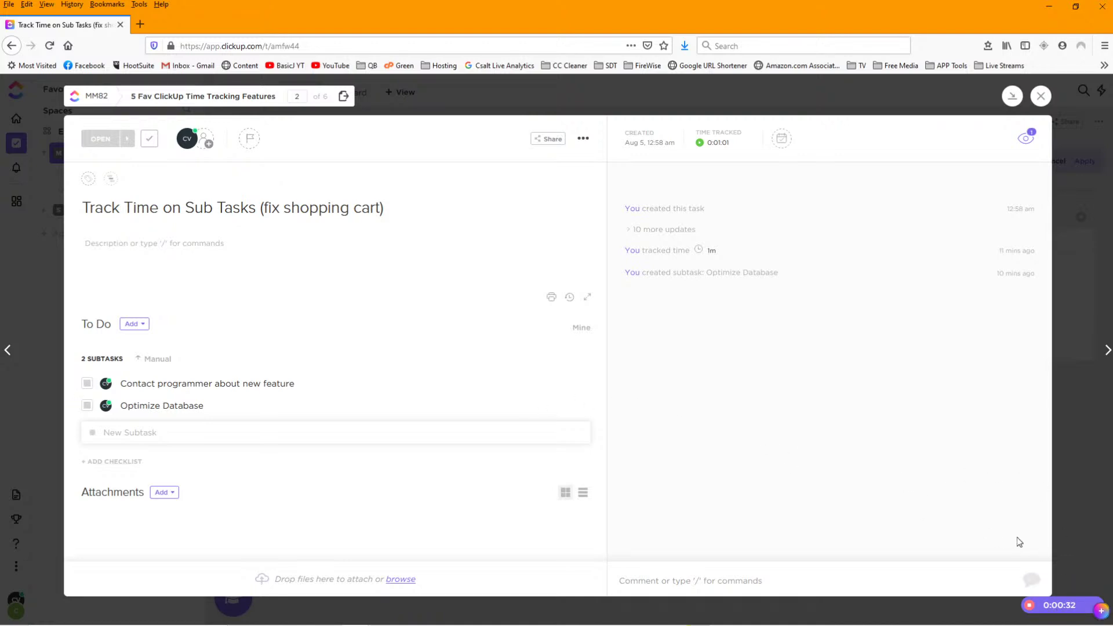
click(169, 407)
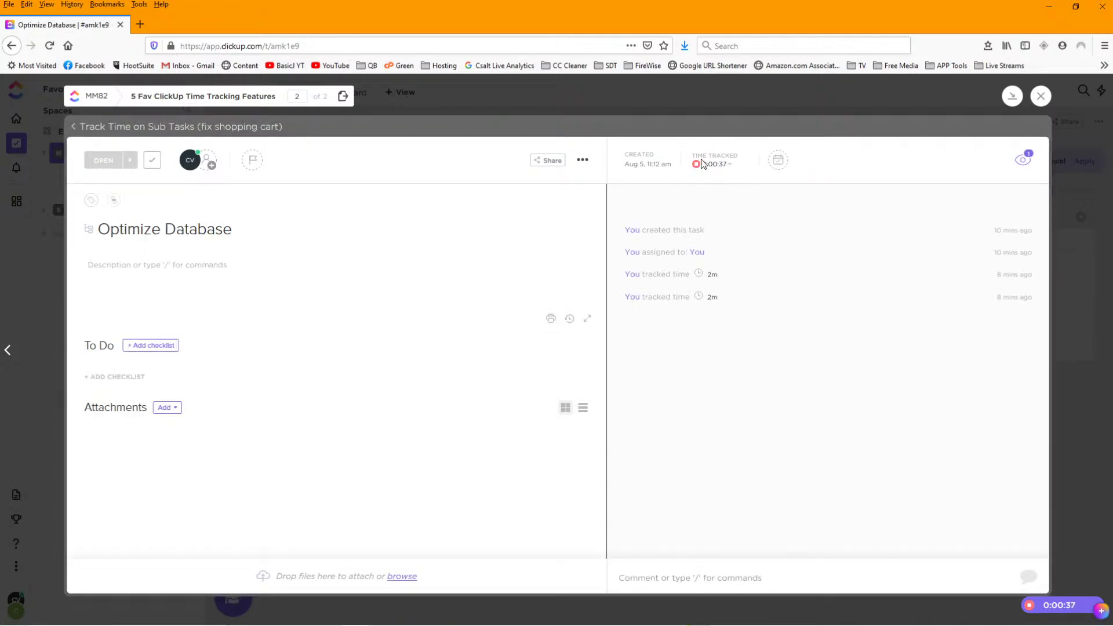
click(1028, 606)
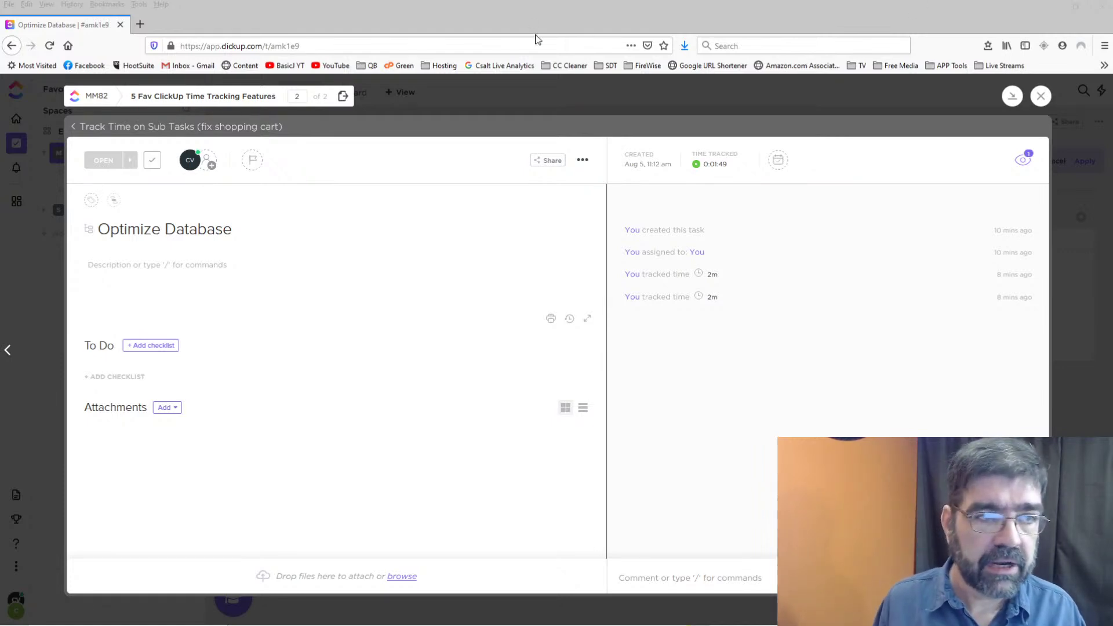
click(1040, 96)
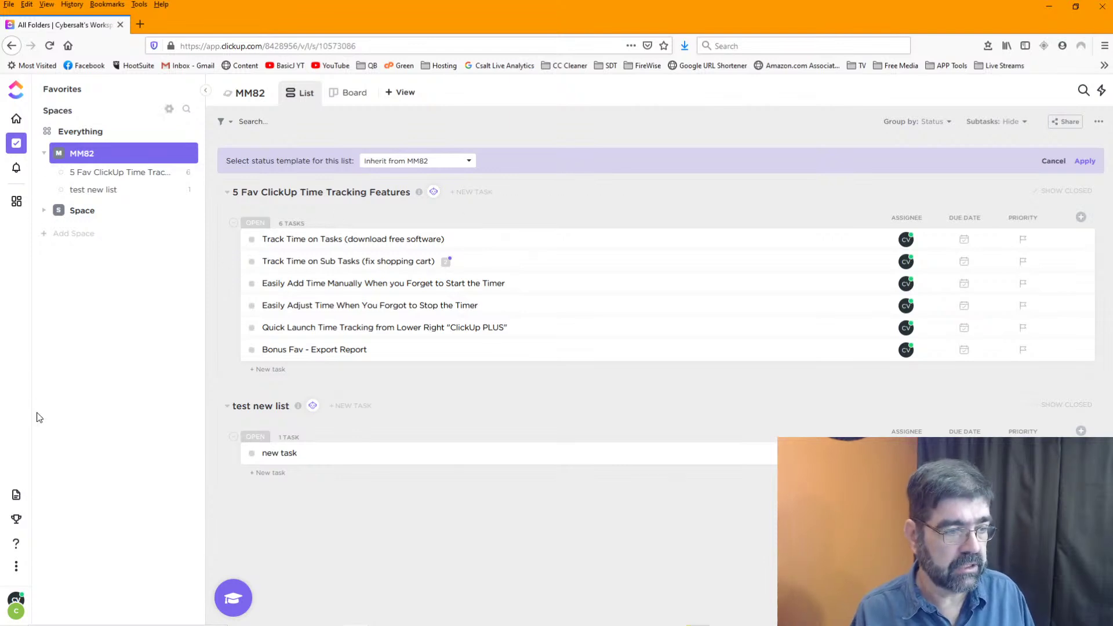
- Open the Reporting page and limit the completed-tasks report to the MM82 space and all its lists for today
click(15, 568)
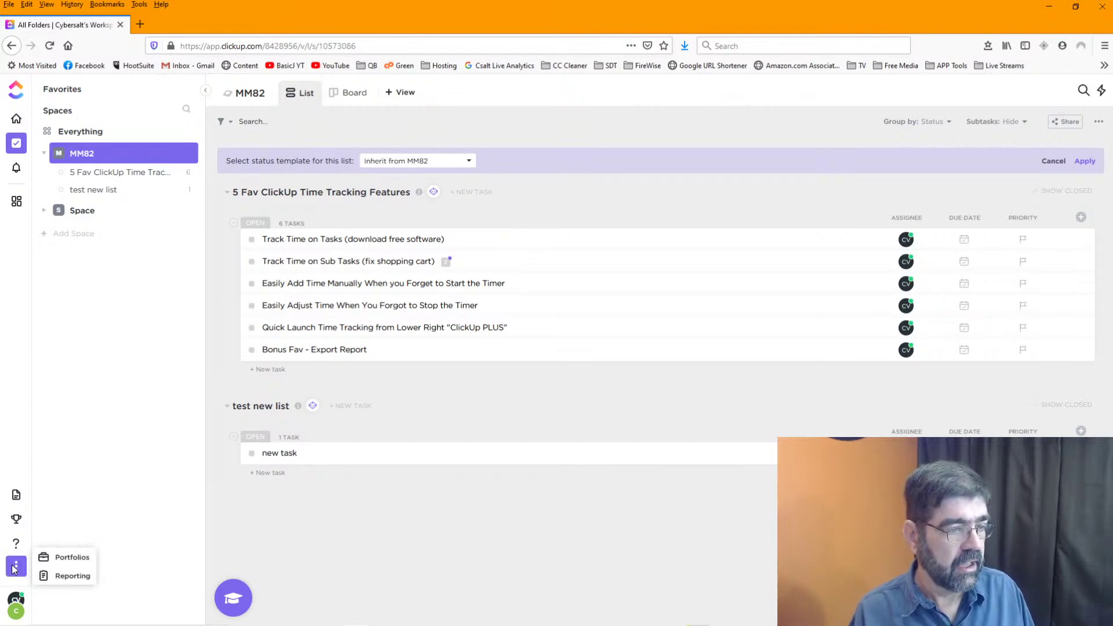
click(68, 580)
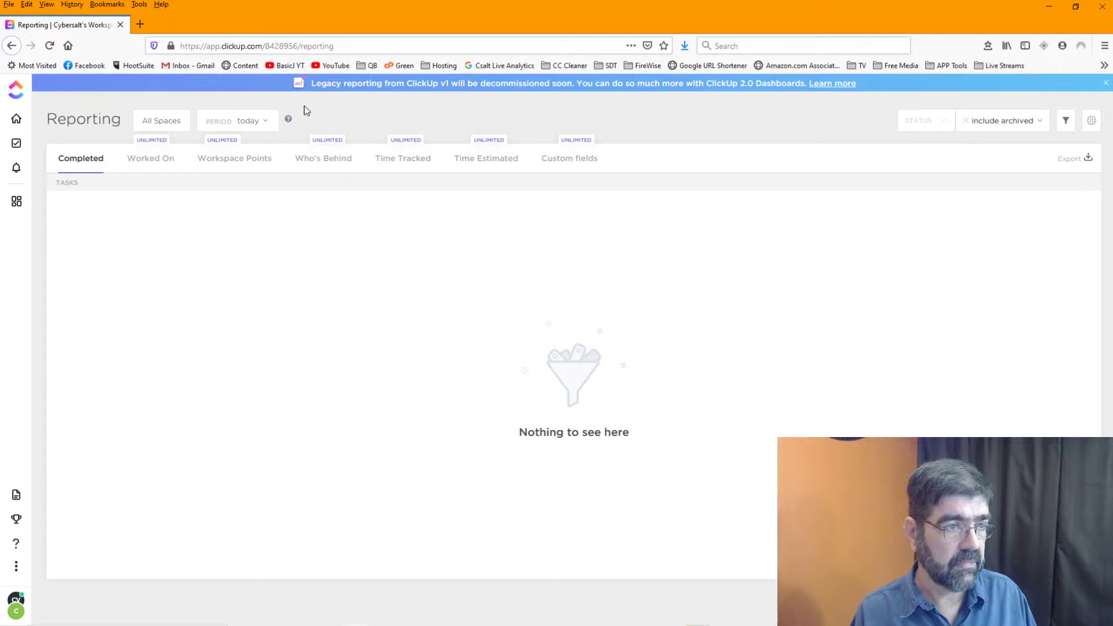
click(165, 122)
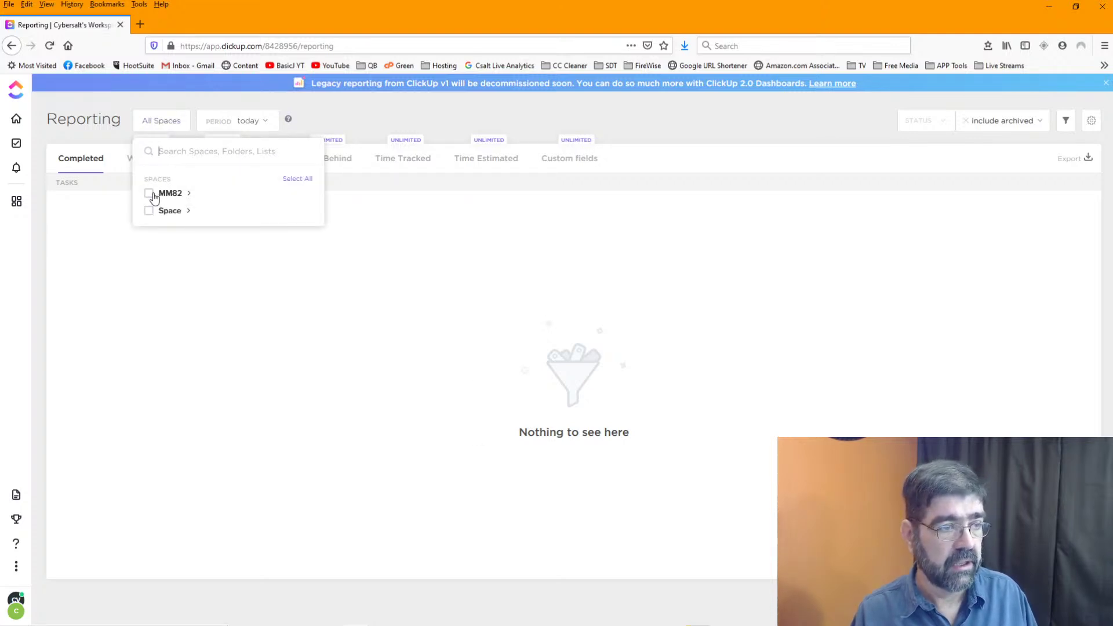
click(190, 195)
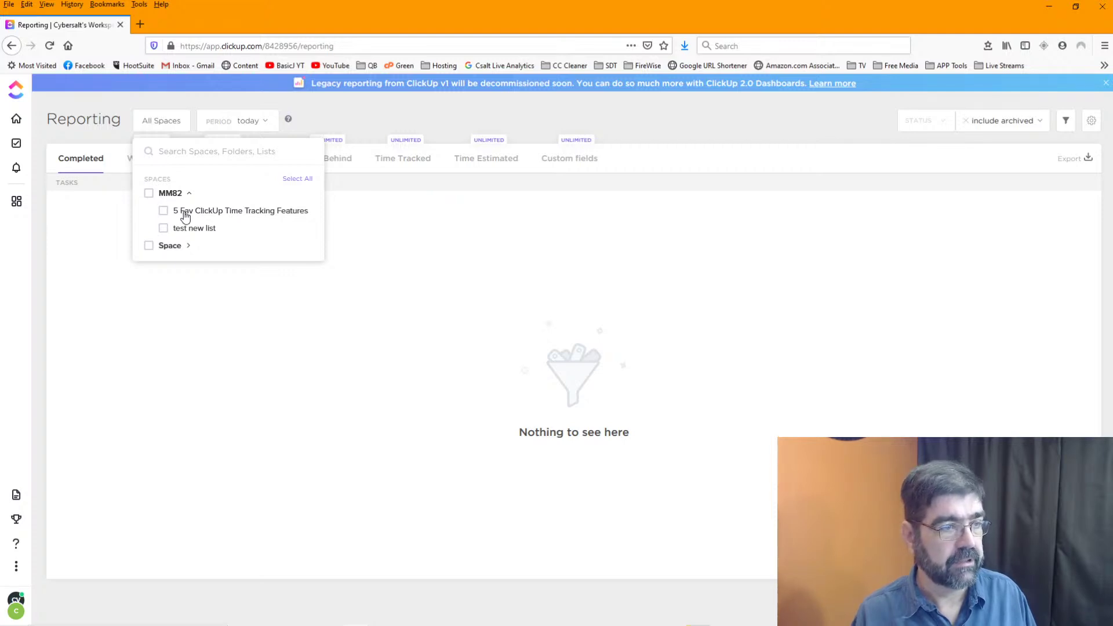
click(149, 195)
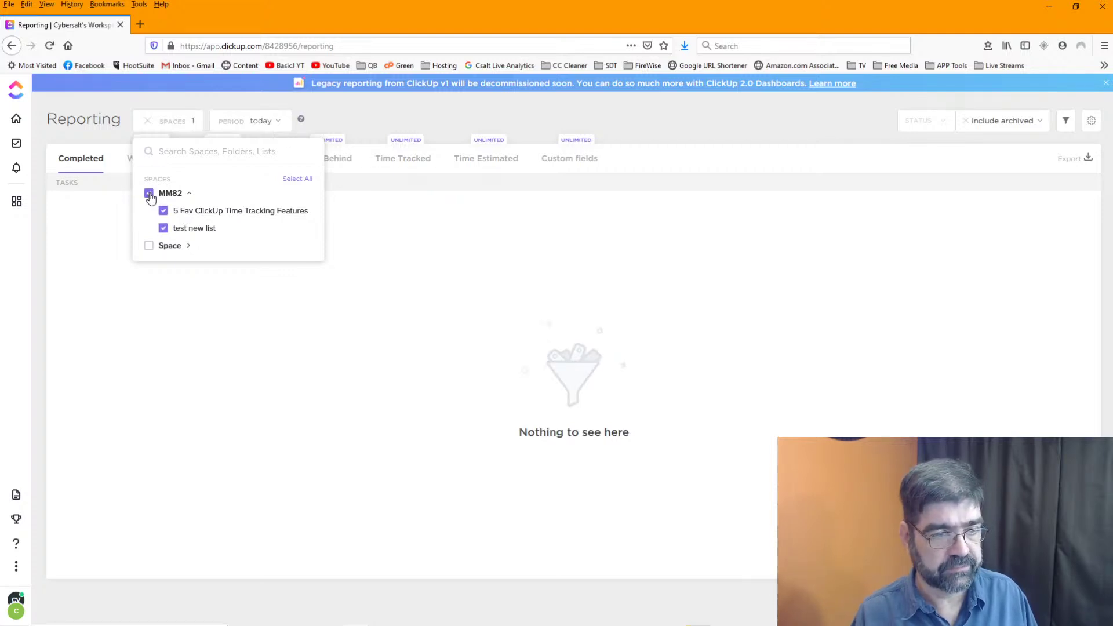
click(407, 248)
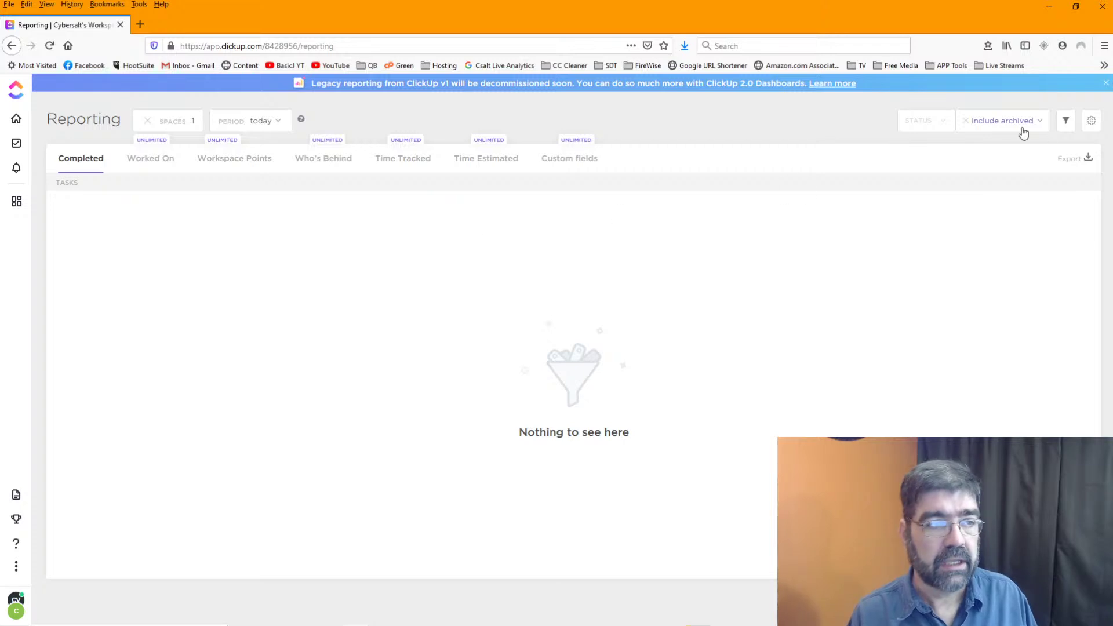
click(262, 125)
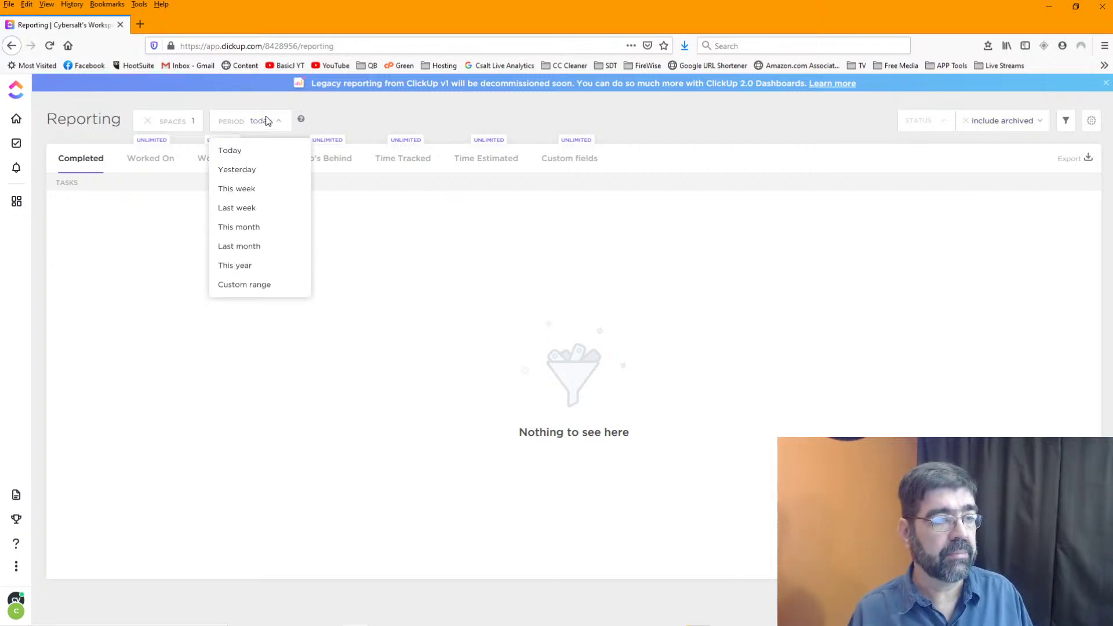
click(232, 150)
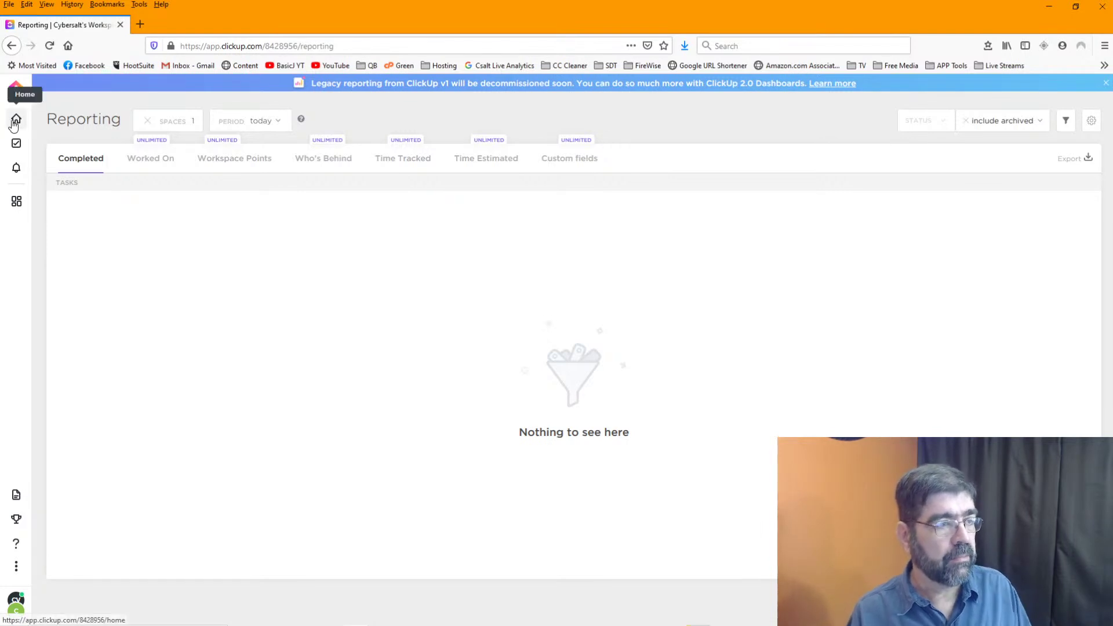
- Return to the "5 Fav ClickUp Time Tracking Features" list and set "Track Time on Tasks (download free software)" to Closed
click(16, 145)
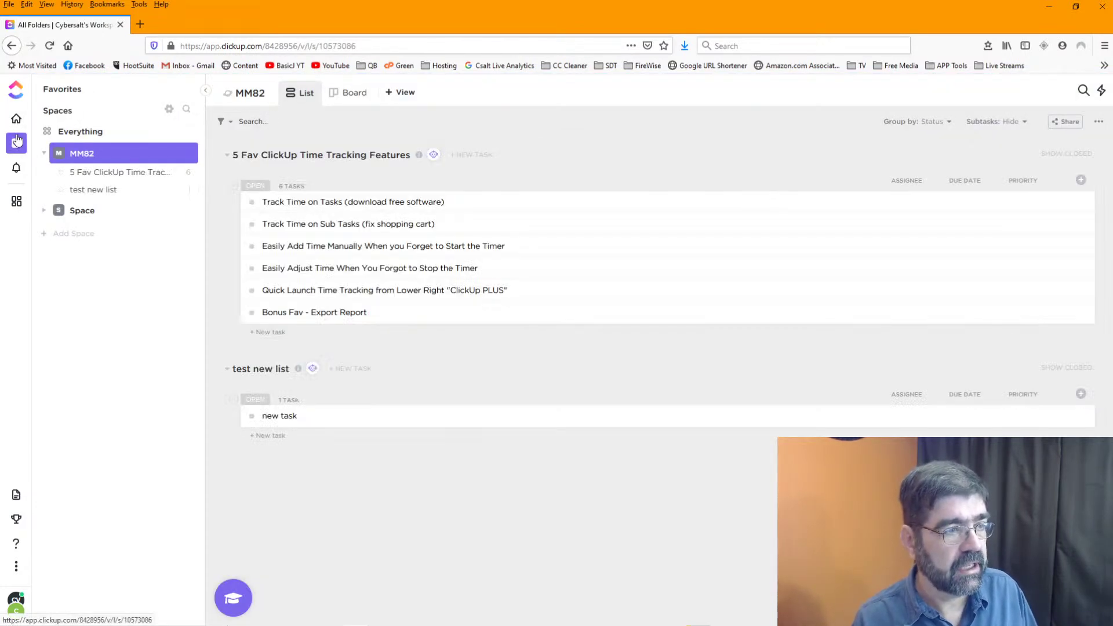
click(112, 174)
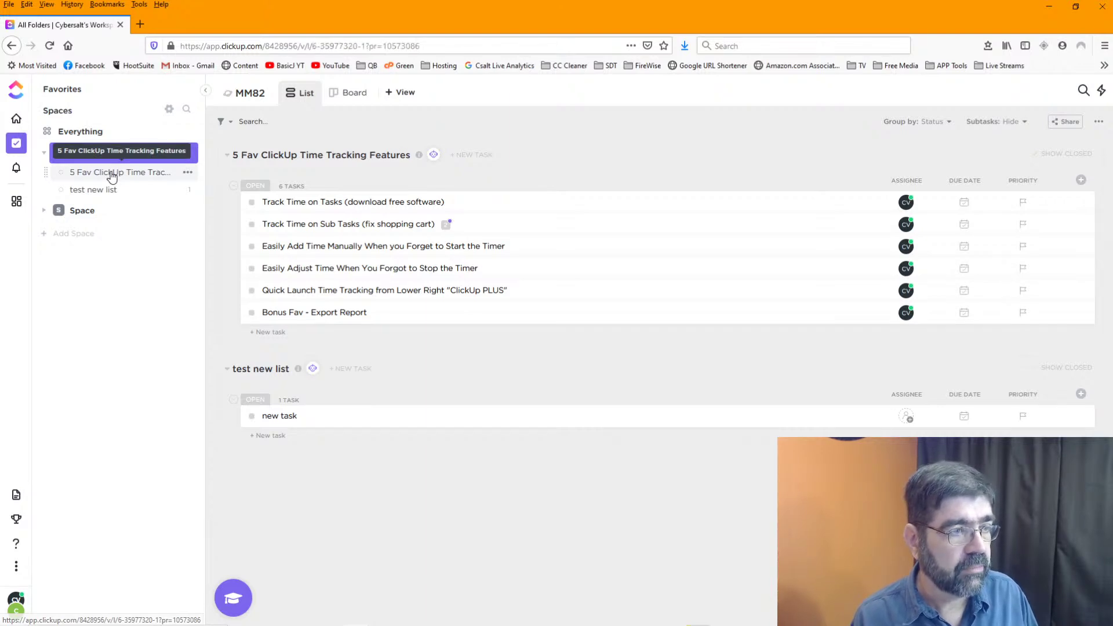
click(251, 202)
click(273, 288)
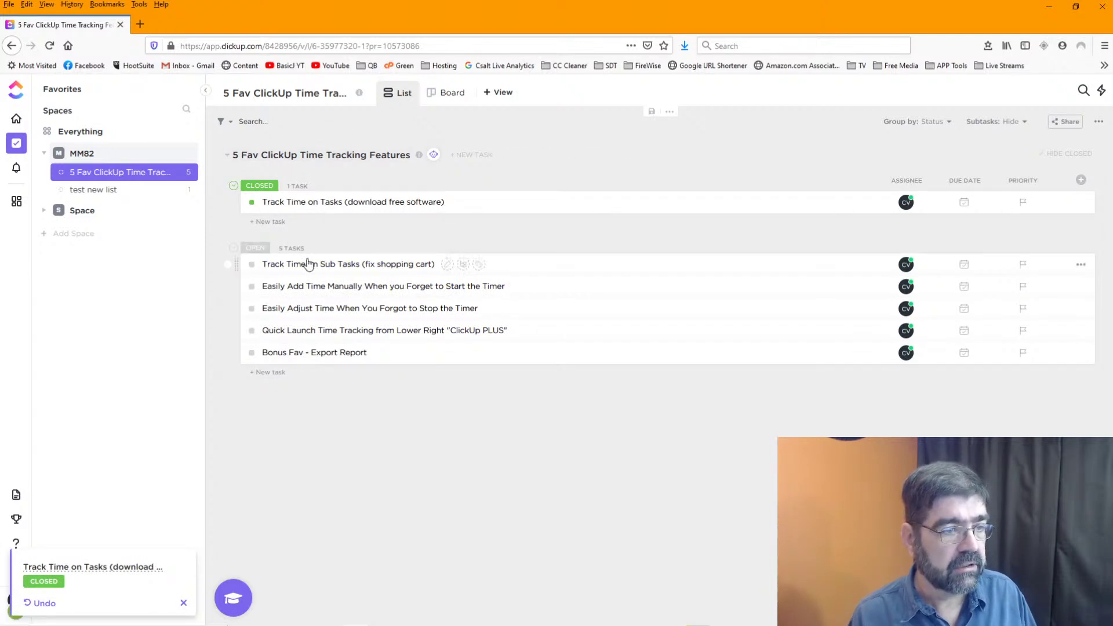
click(252, 267)
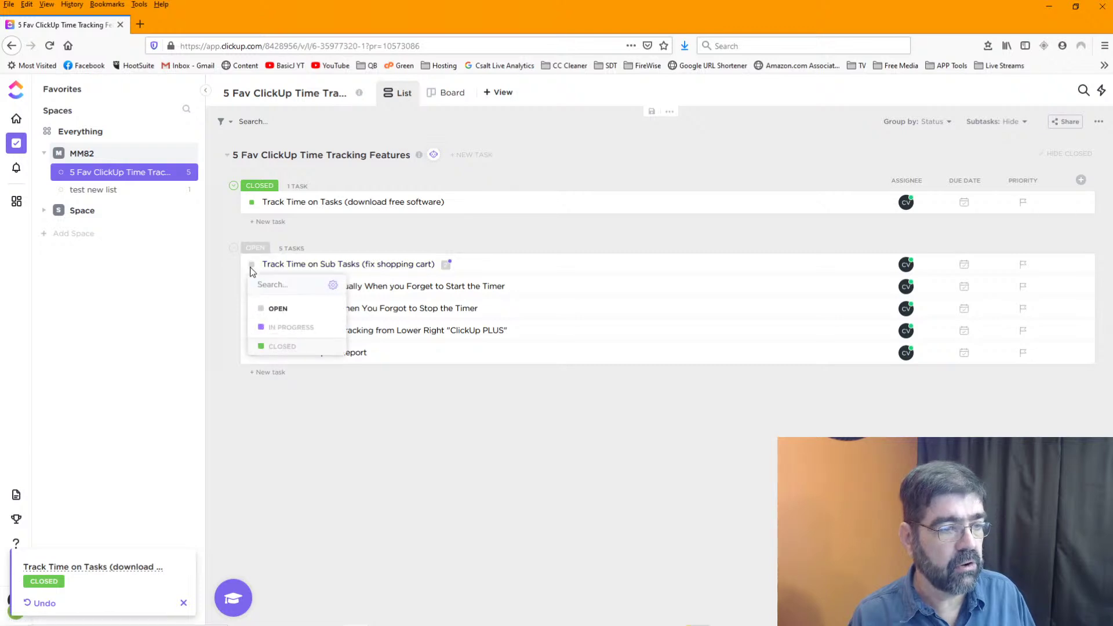
click(282, 347)
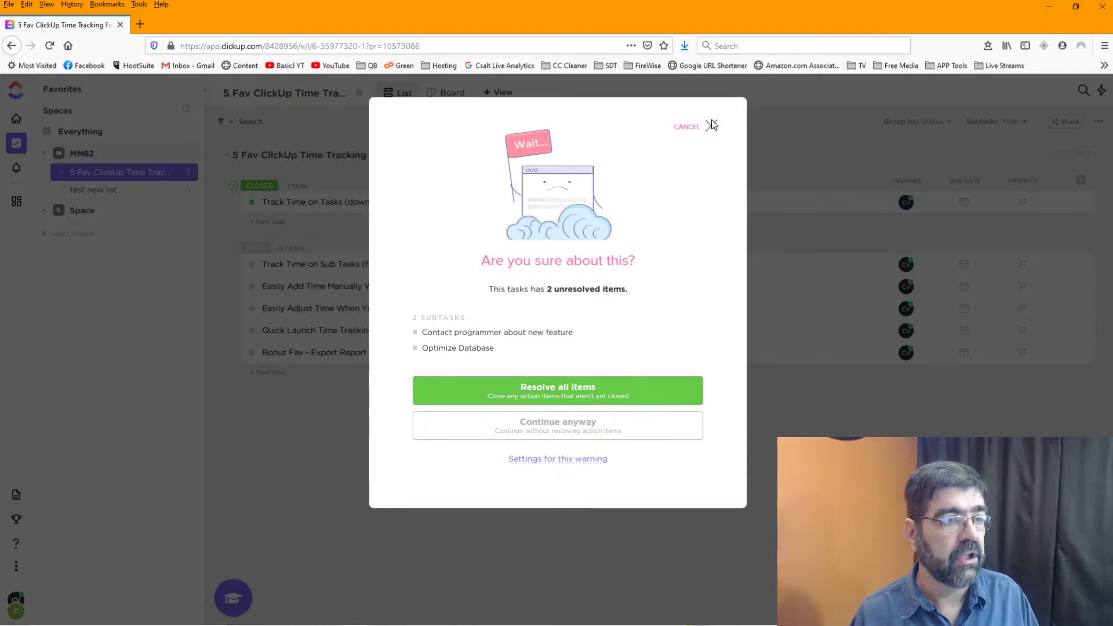
click(680, 128)
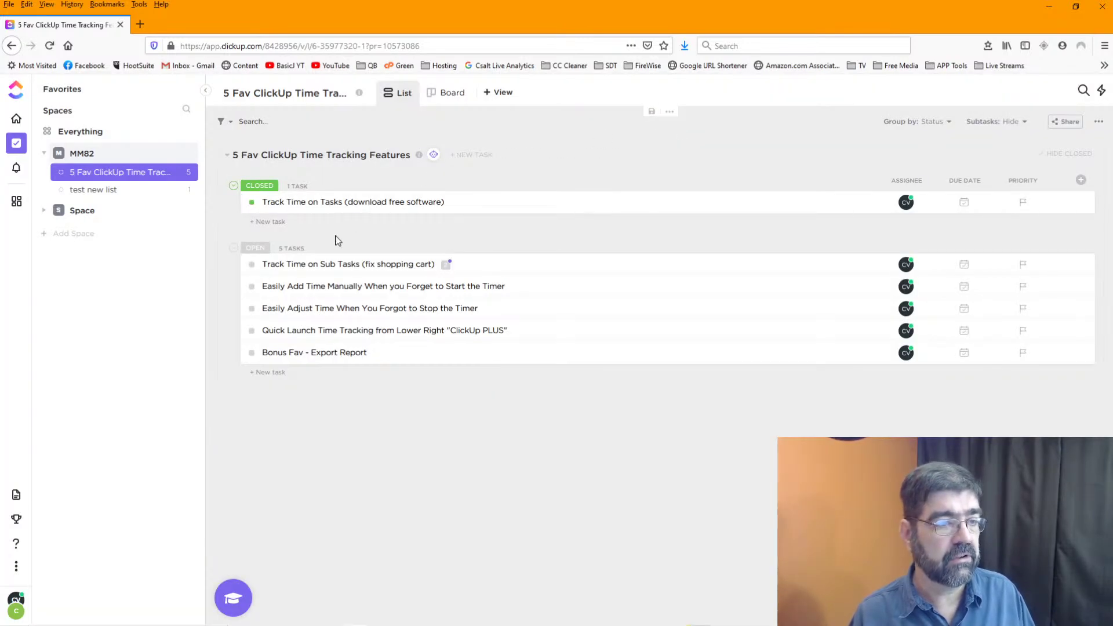
- Close both subtasks of "Track Time on Sub Tasks (fix shopping cart)", then mark the parent task closed and exit it
click(304, 265)
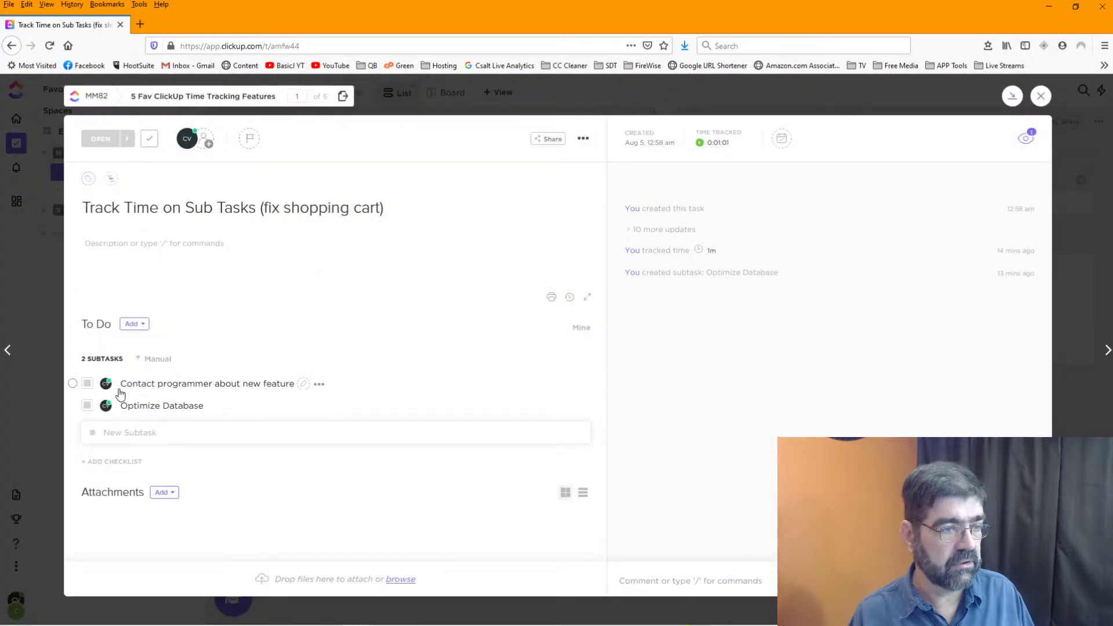
click(88, 386)
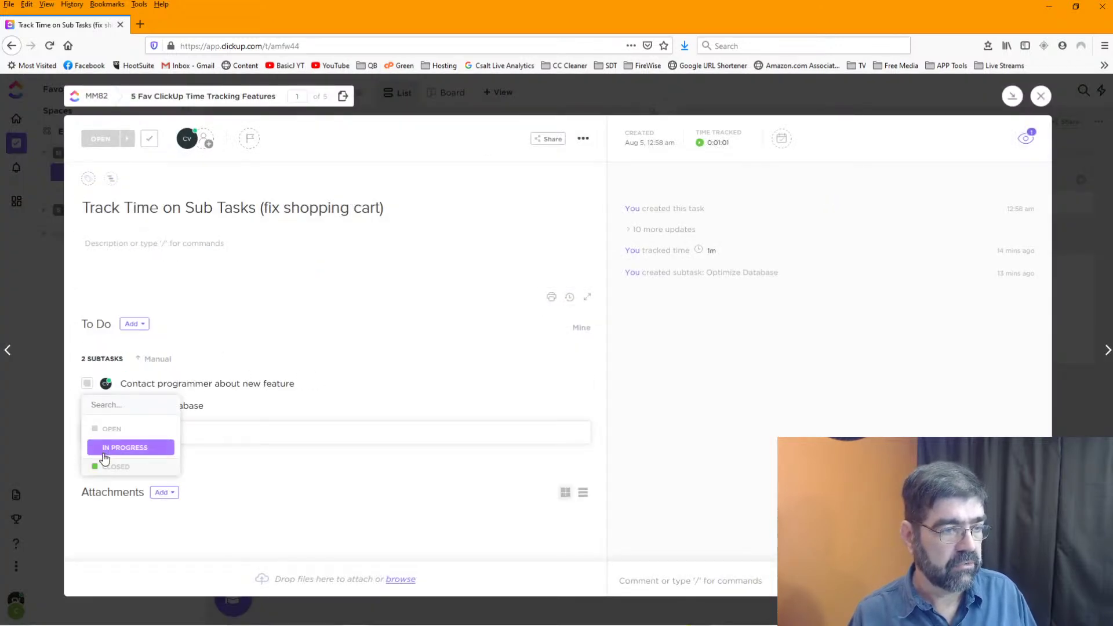
click(111, 465)
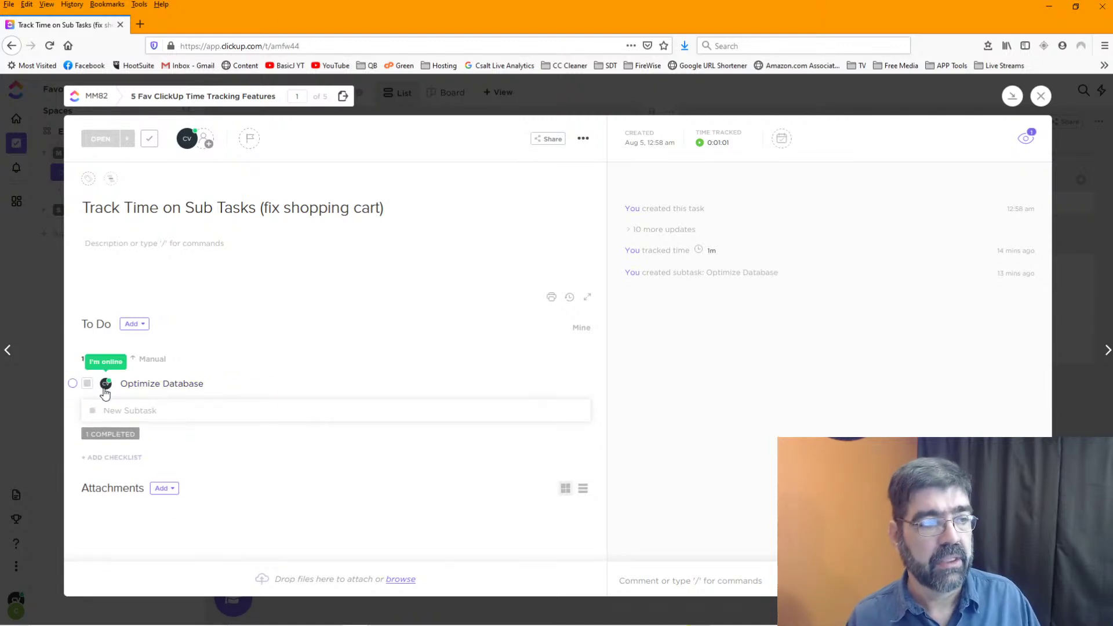
click(87, 384)
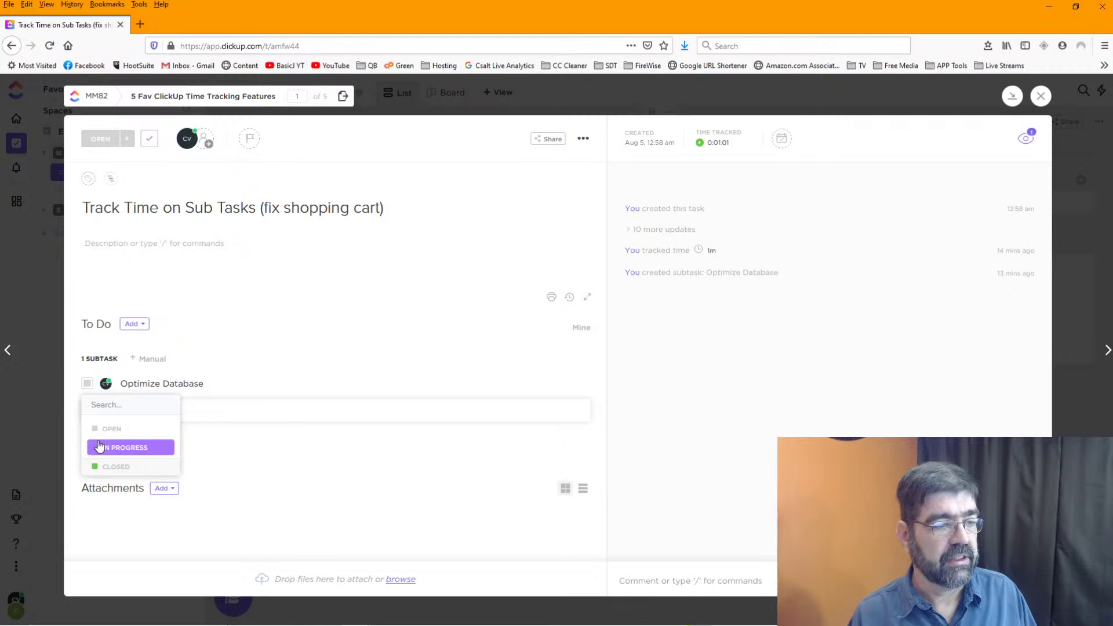
click(119, 466)
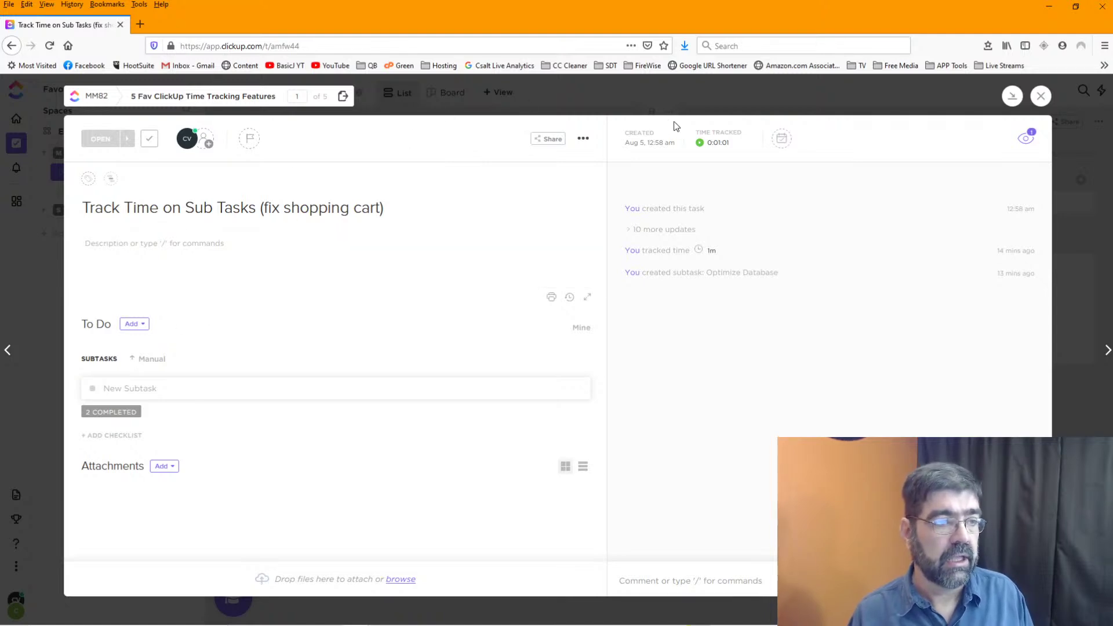
click(151, 140)
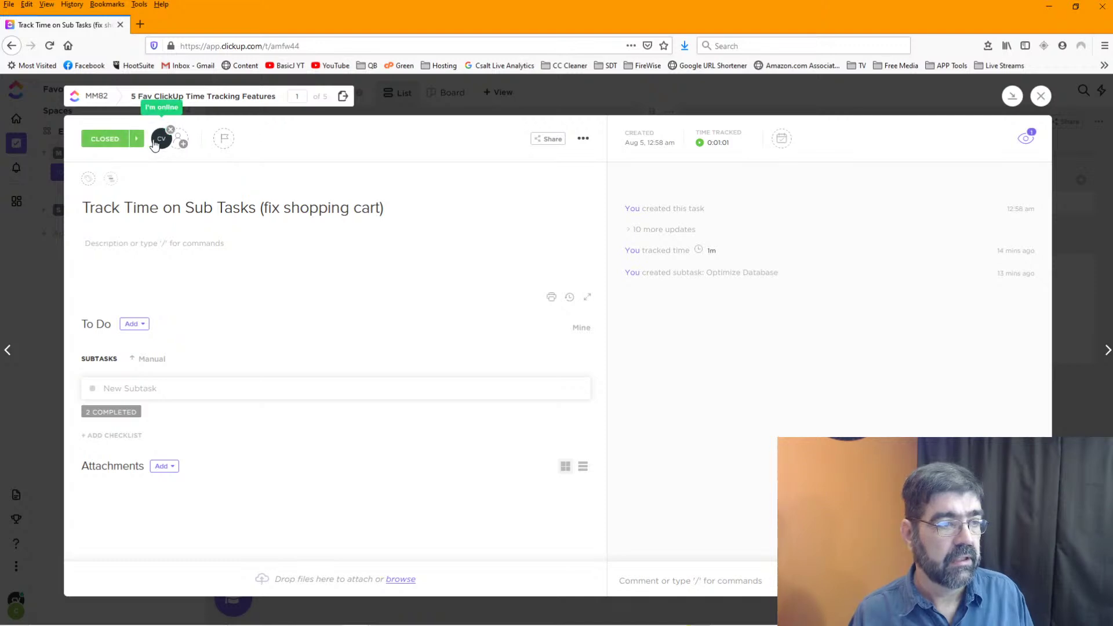
click(1041, 96)
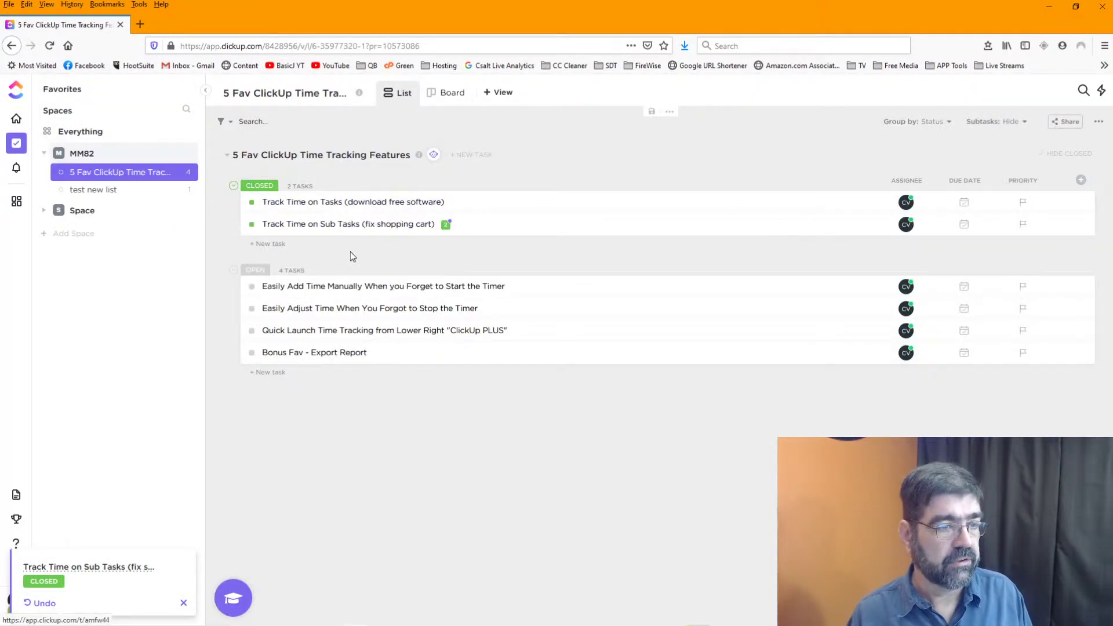
- Set the task "Easily Add Time Manually When you Forget to Start the Timer" to Closed
click(251, 286)
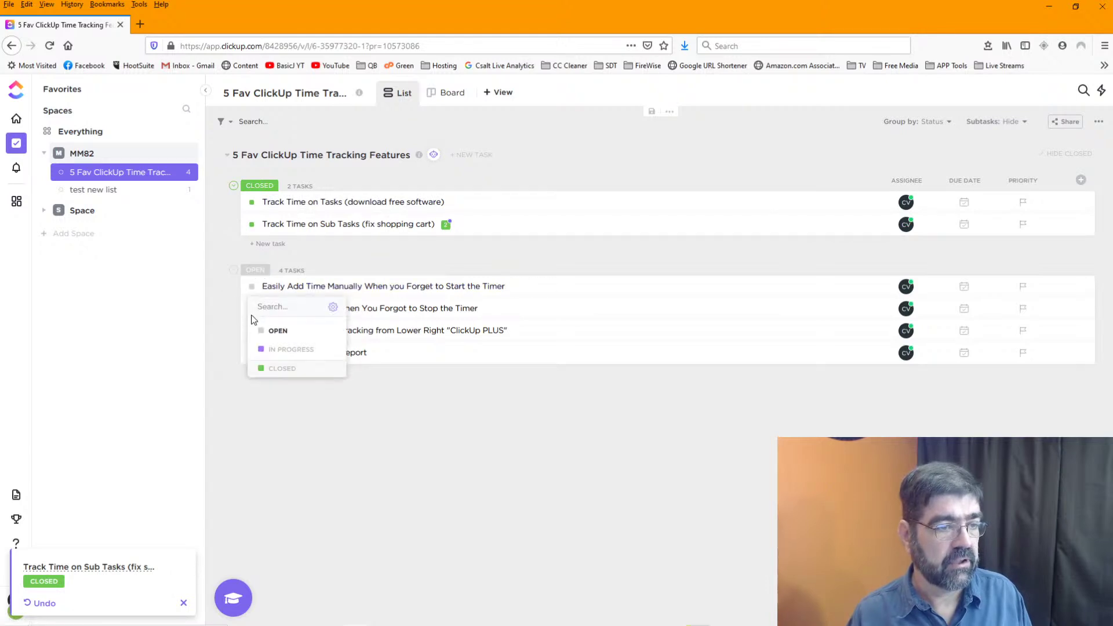
click(272, 368)
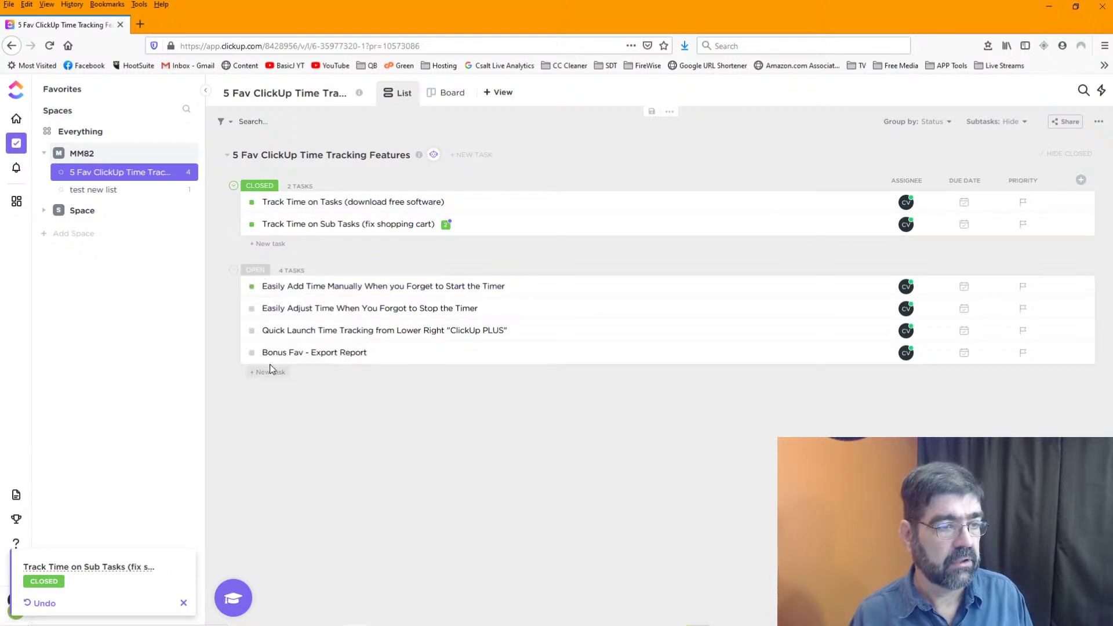
click(228, 309)
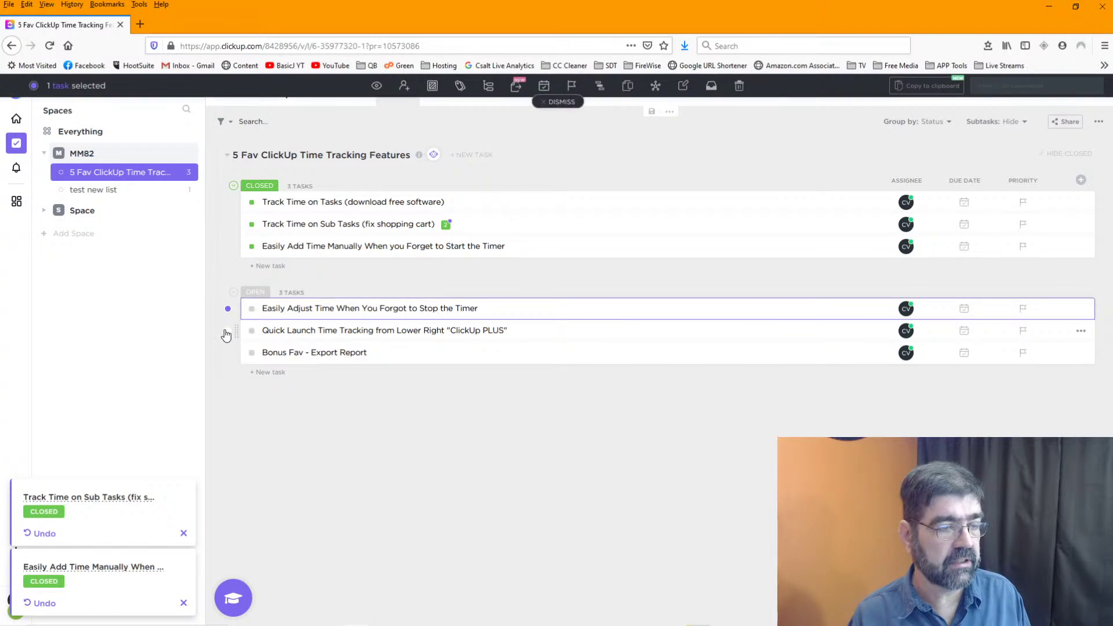
mouse_move(236, 328)
mouse_down()
mouse_move(232, 302)
mouse_move(233, 325)
mouse_up()
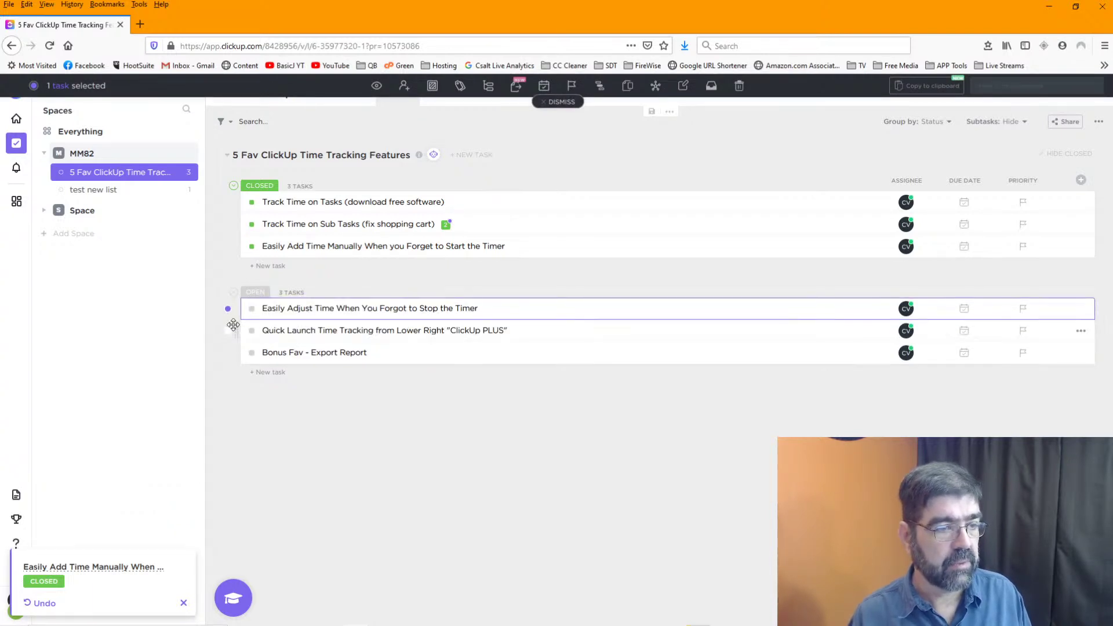
click(228, 330)
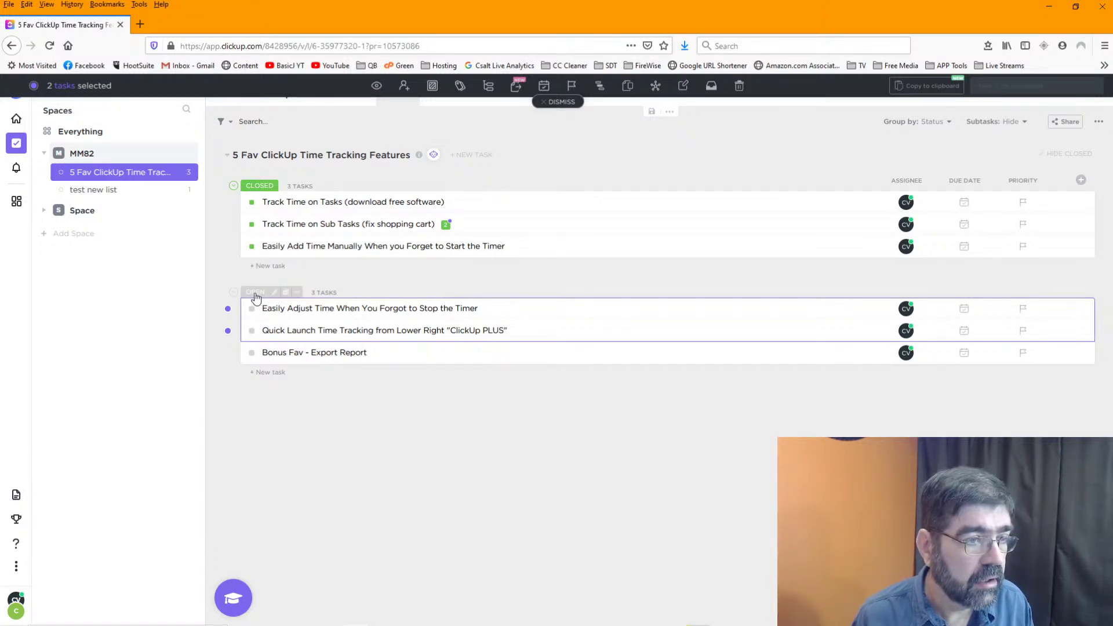
right_click(255, 296)
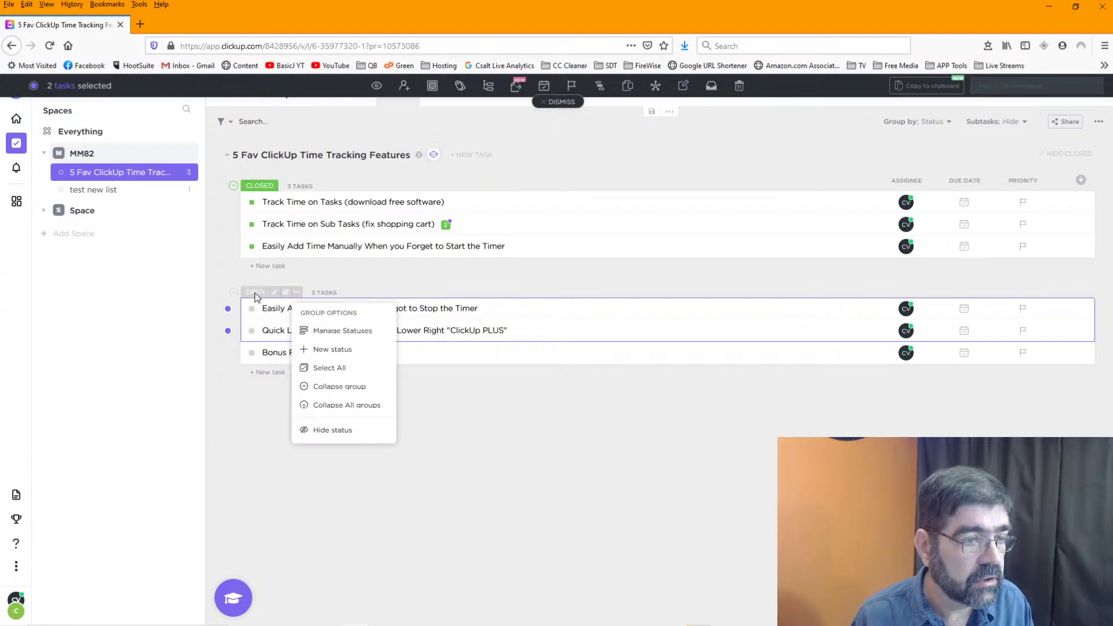
click(220, 271)
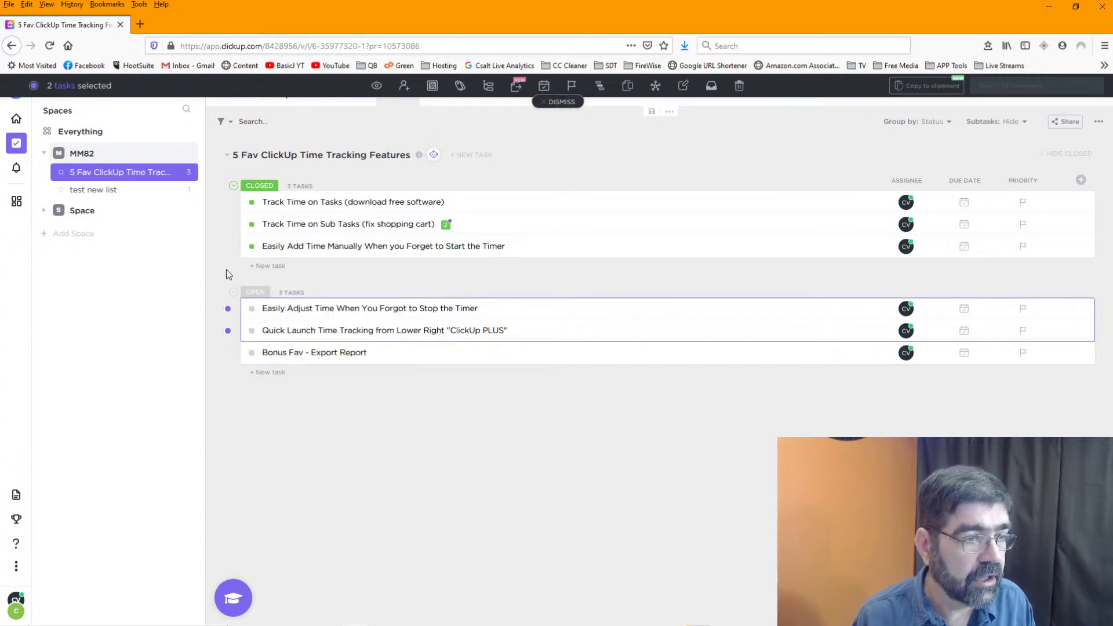
- Set the "Easily Adjust Time" and "Quick Launch Time Tracking" tasks to Closed and dismiss the status notifications
click(252, 309)
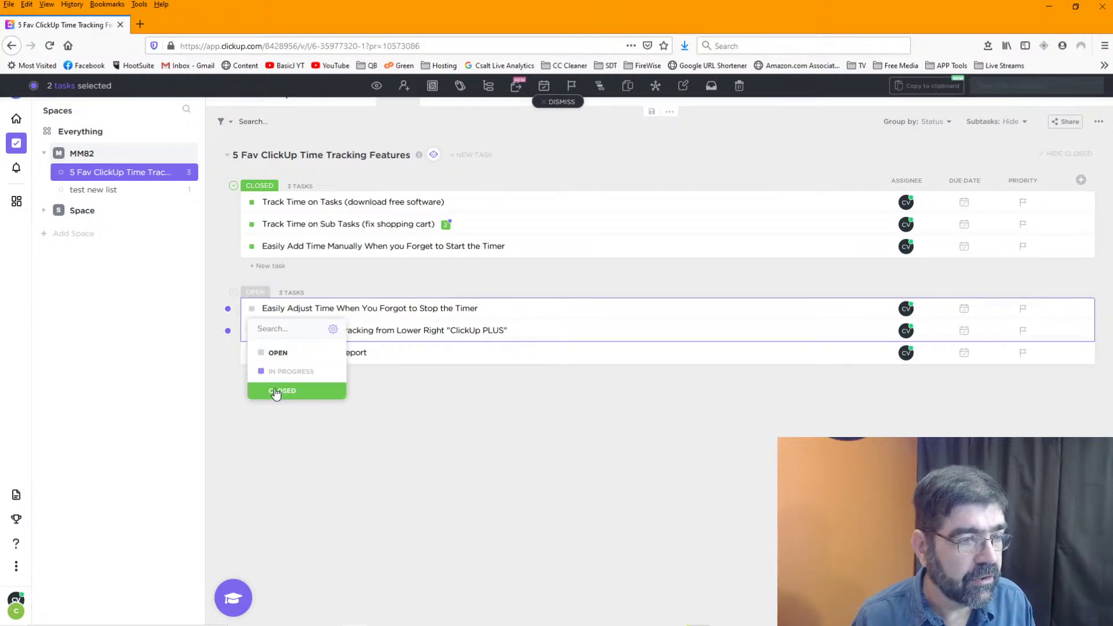
click(282, 390)
click(252, 333)
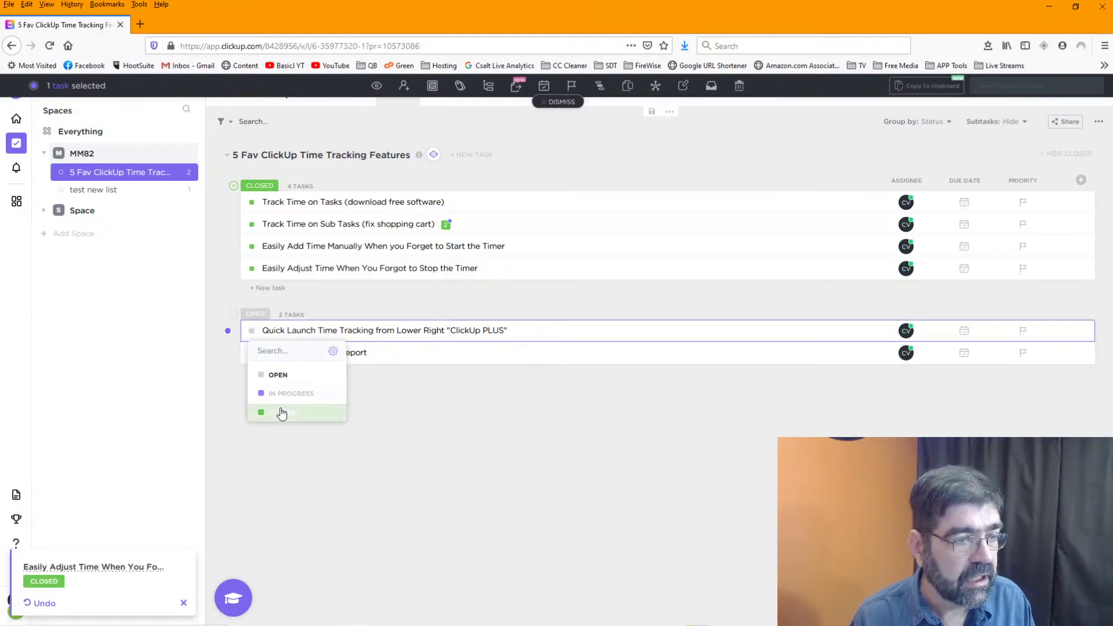
click(283, 411)
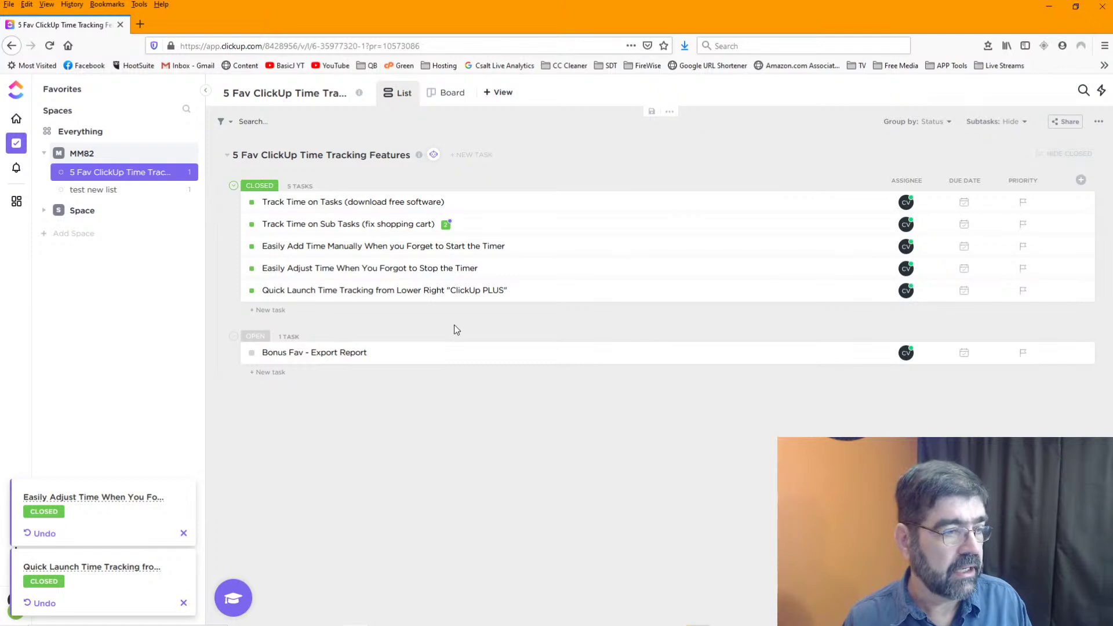
click(182, 533)
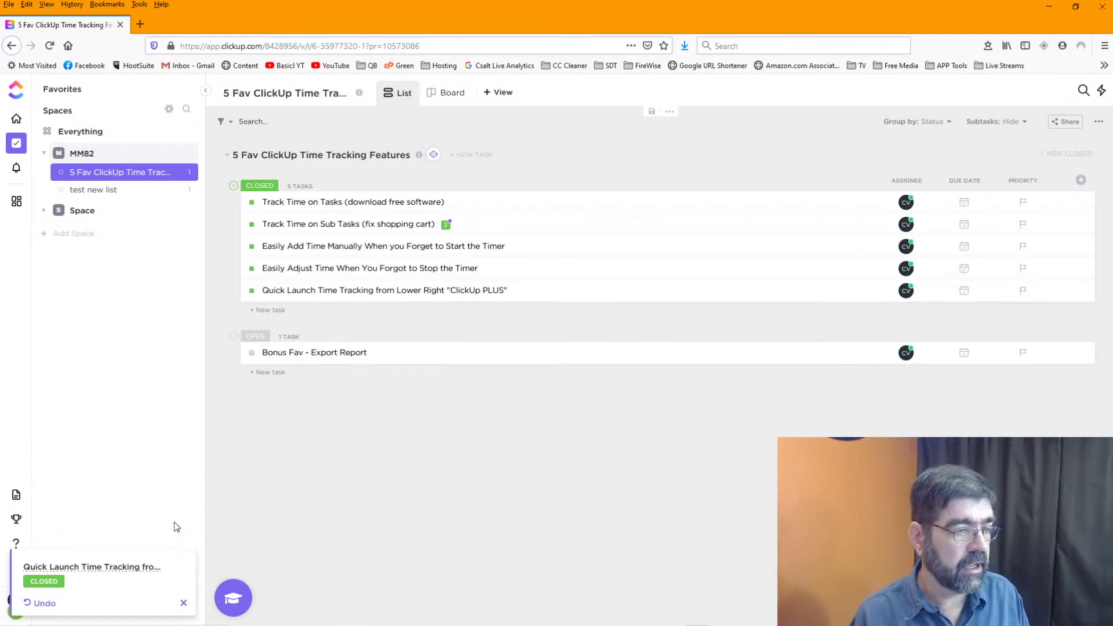
click(183, 603)
- Open the workspace's Reporting page, look over its space and period options, and expand today's completed tasks
click(16, 565)
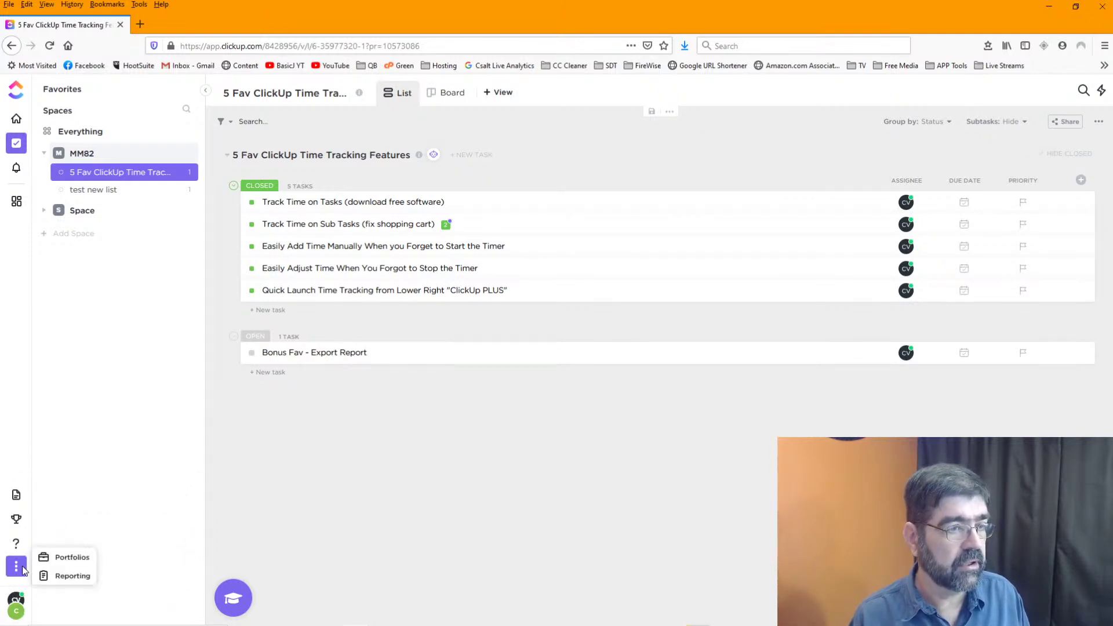
click(72, 576)
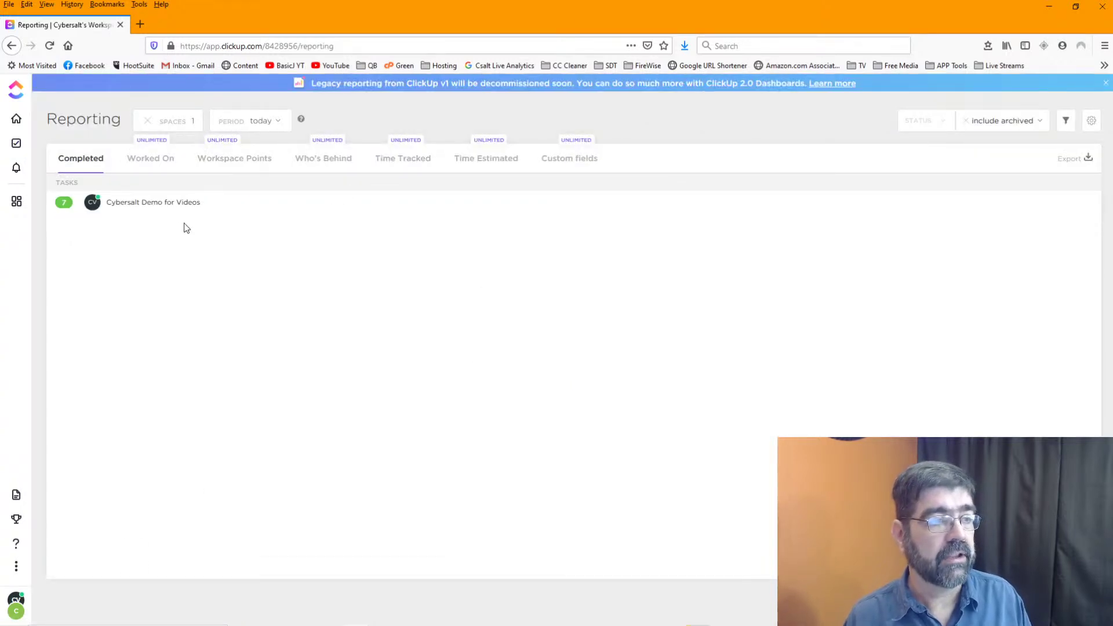
click(174, 125)
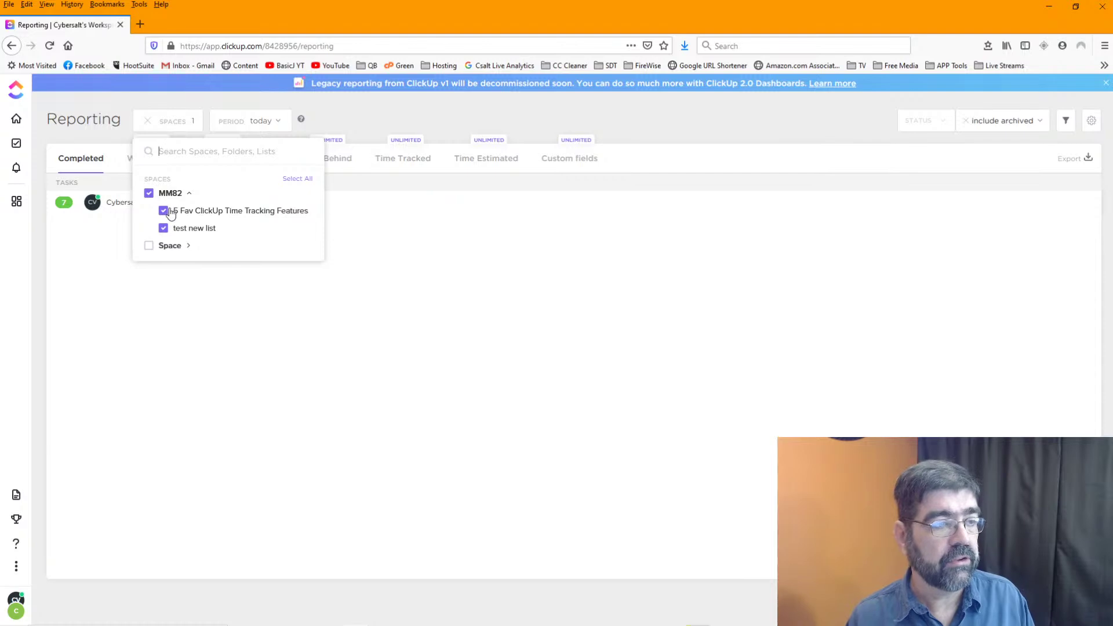
click(367, 116)
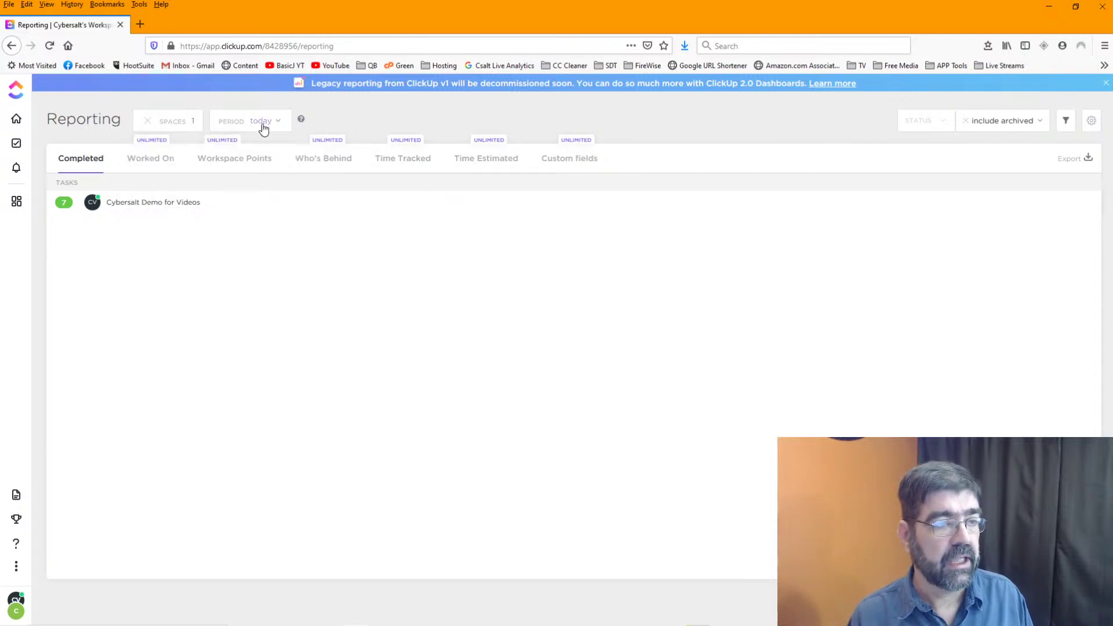
click(278, 123)
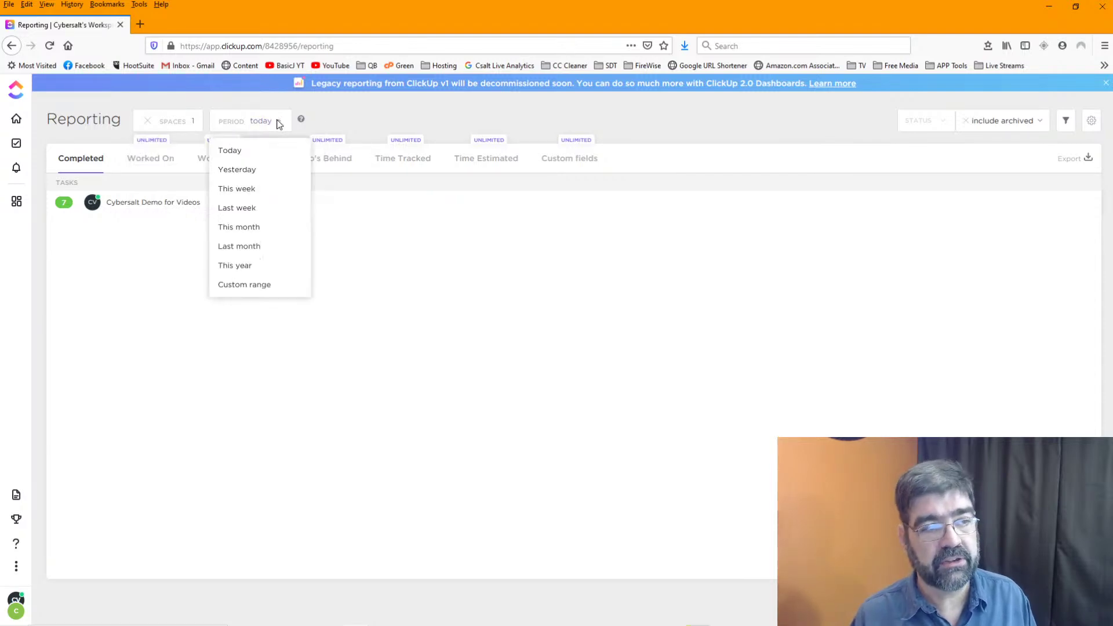
click(409, 115)
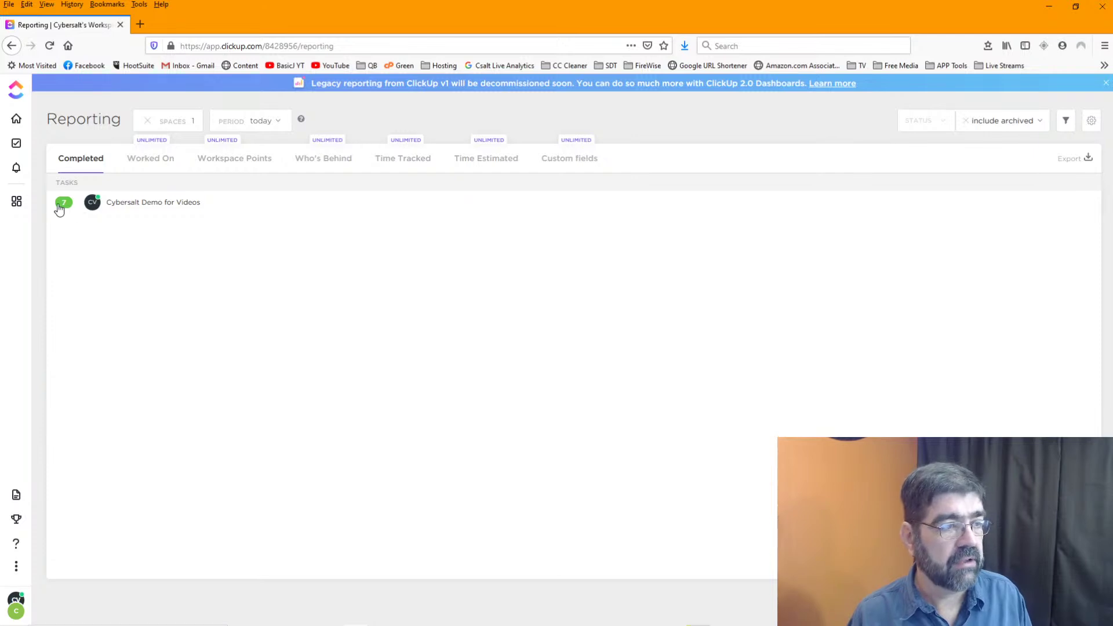
click(150, 209)
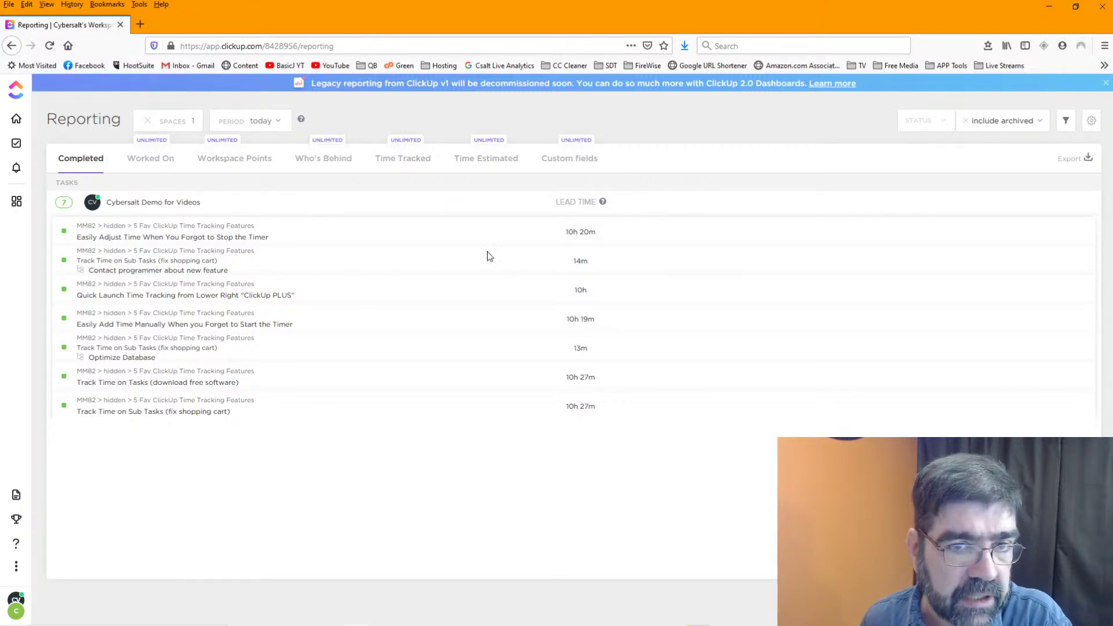
- Switch the completed-tasks report period to Yesterday and check which additional filters can be added
click(262, 120)
click(250, 170)
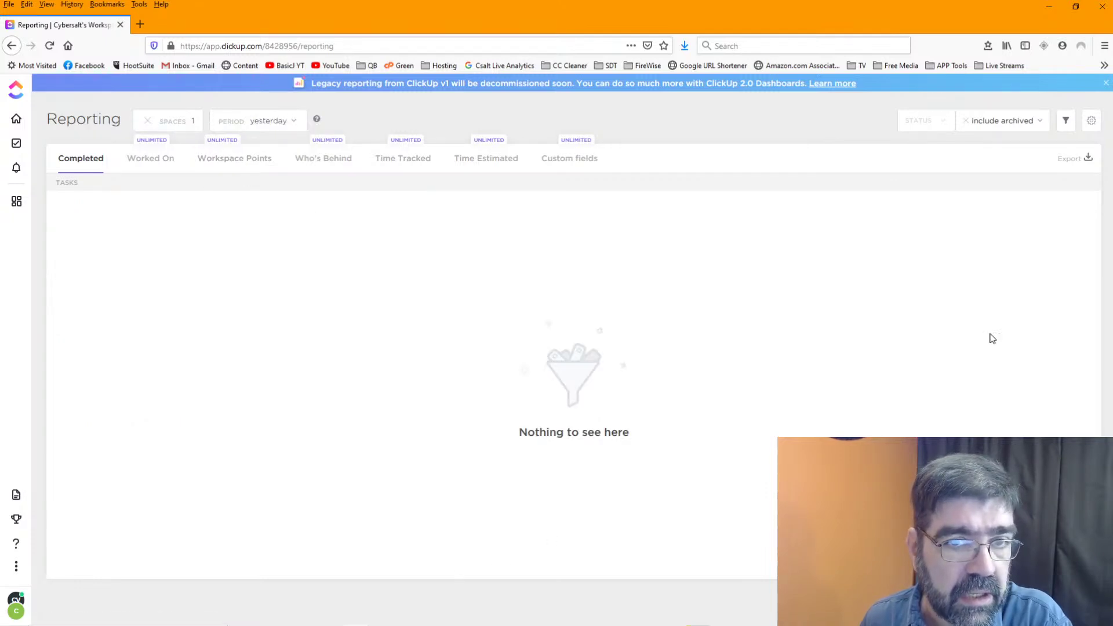
click(1066, 122)
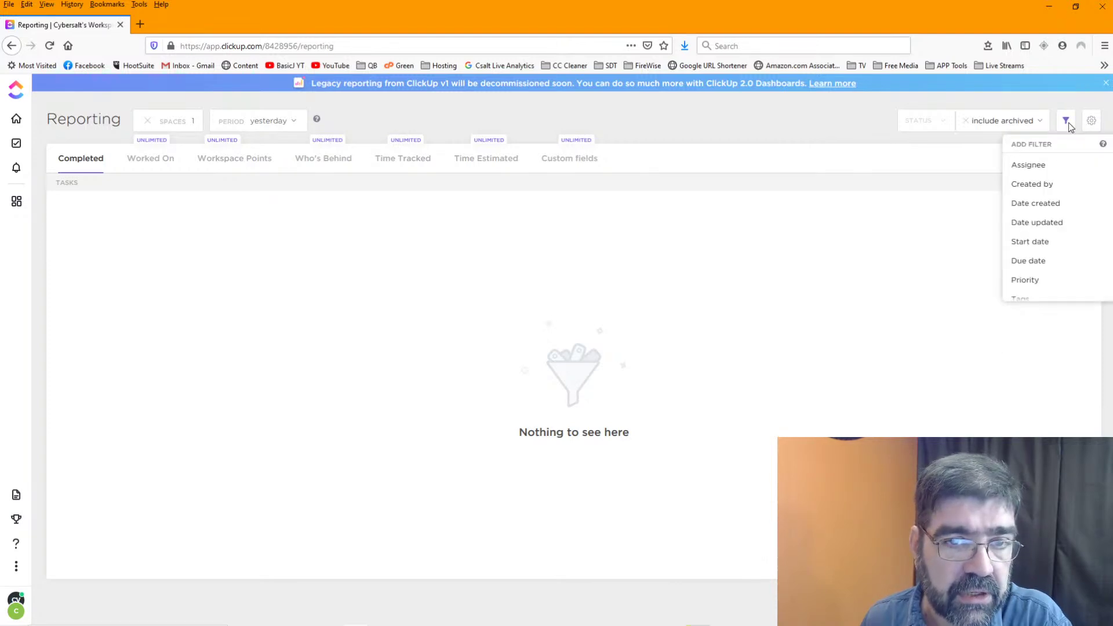
click(1067, 123)
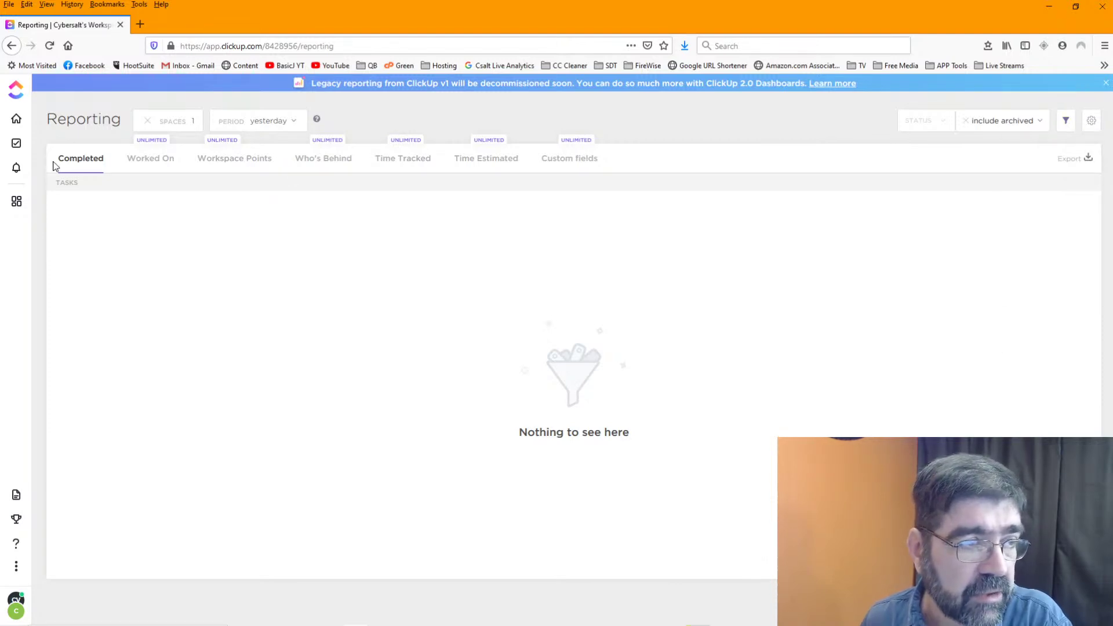
- Set the report period to This month, then export the completed tasks as a CSV and open it maximized in Excel
click(292, 124)
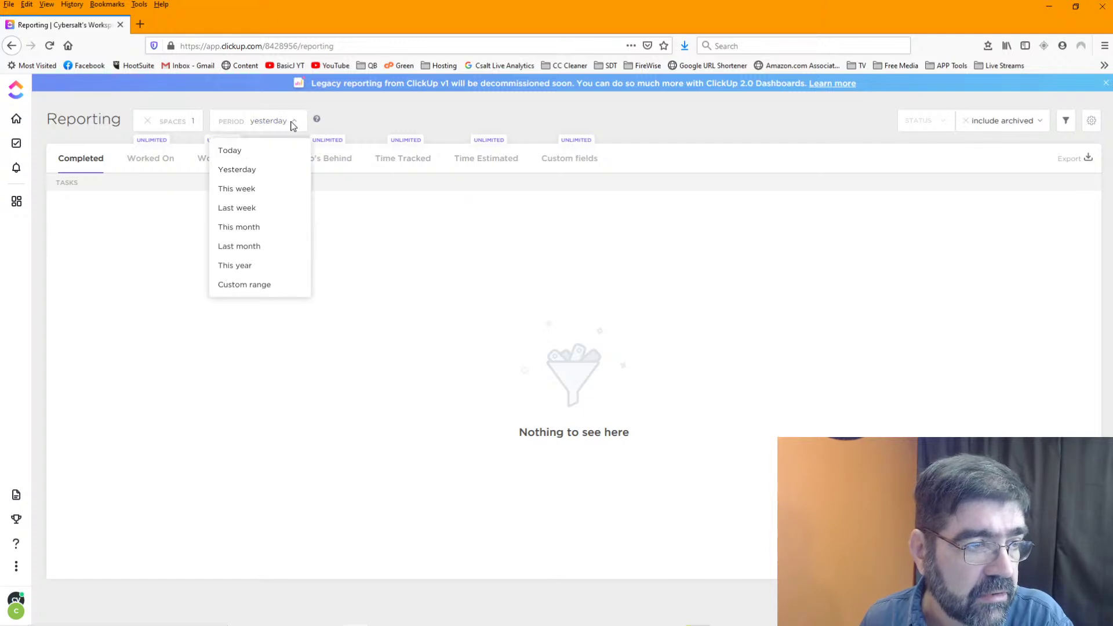
click(247, 228)
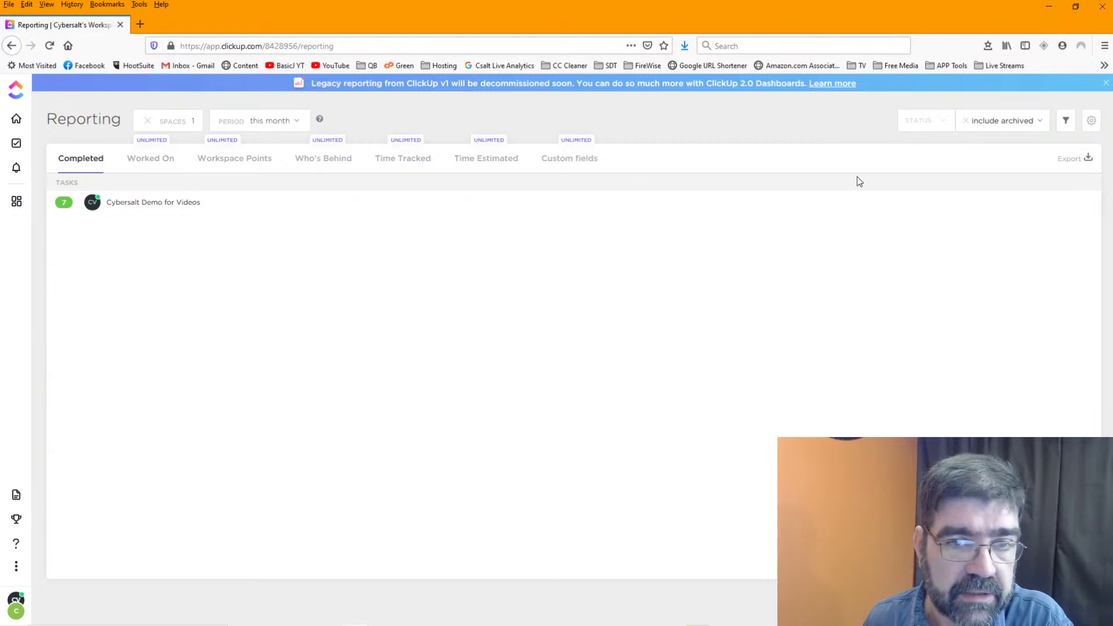
click(1079, 167)
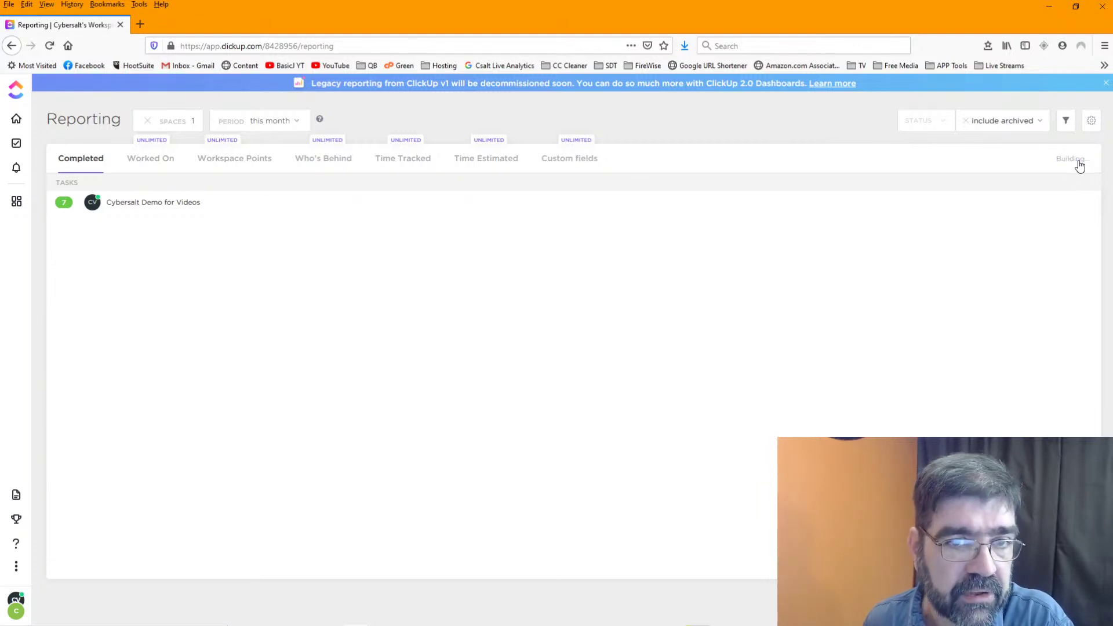
click(1071, 163)
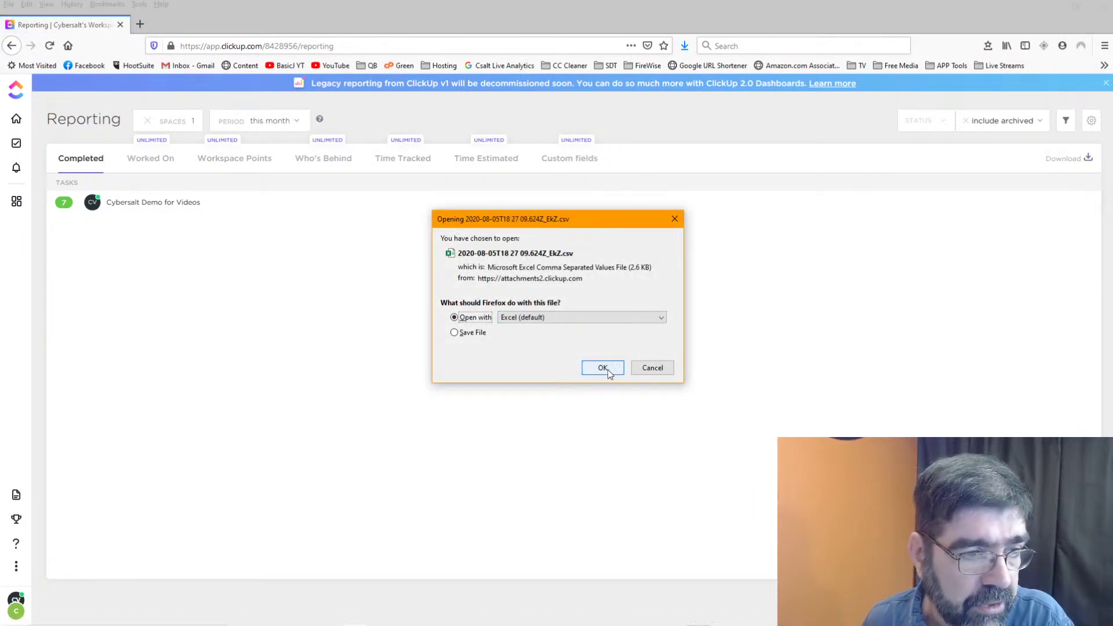
click(603, 368)
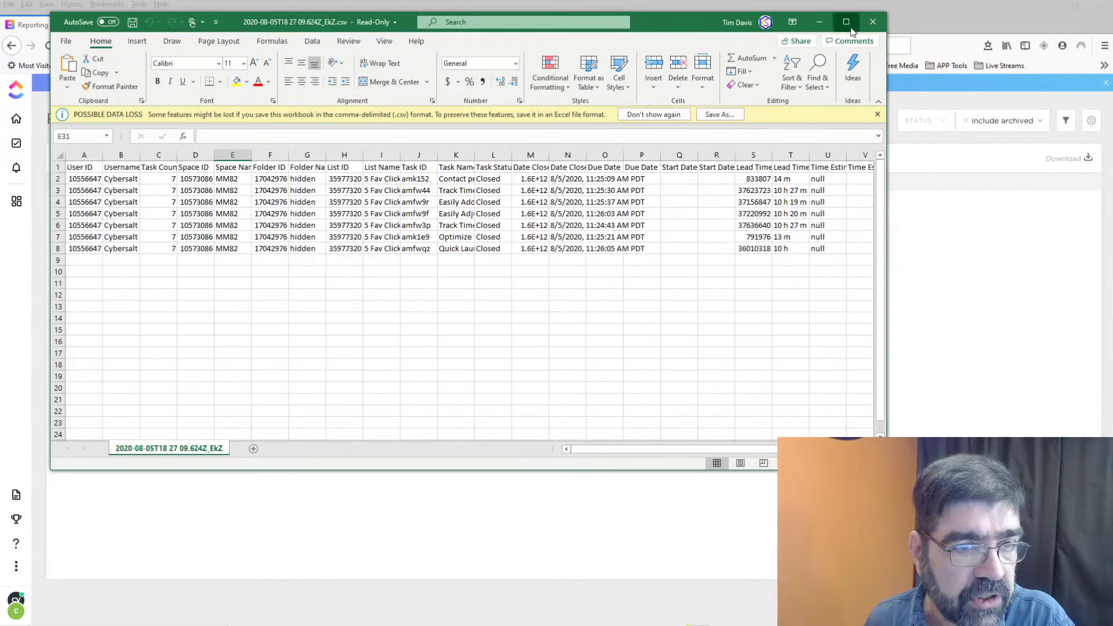
click(852, 28)
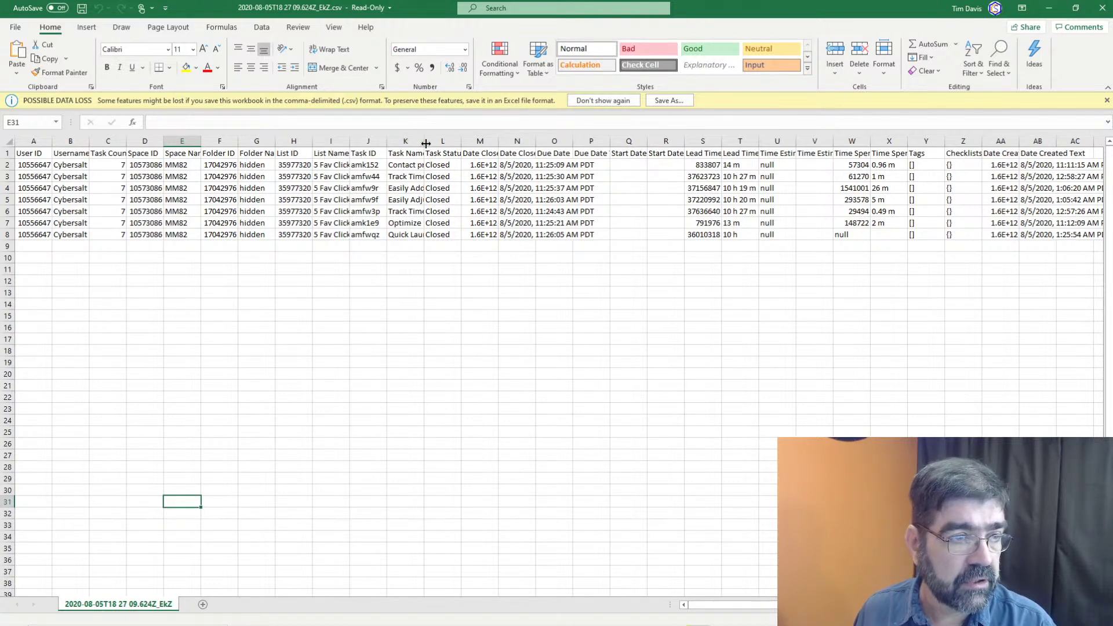
- Widen the Task Name, Time Spent and Time Spent Text columns so their headings and contents are fully readable
drag(425, 143, 483, 143)
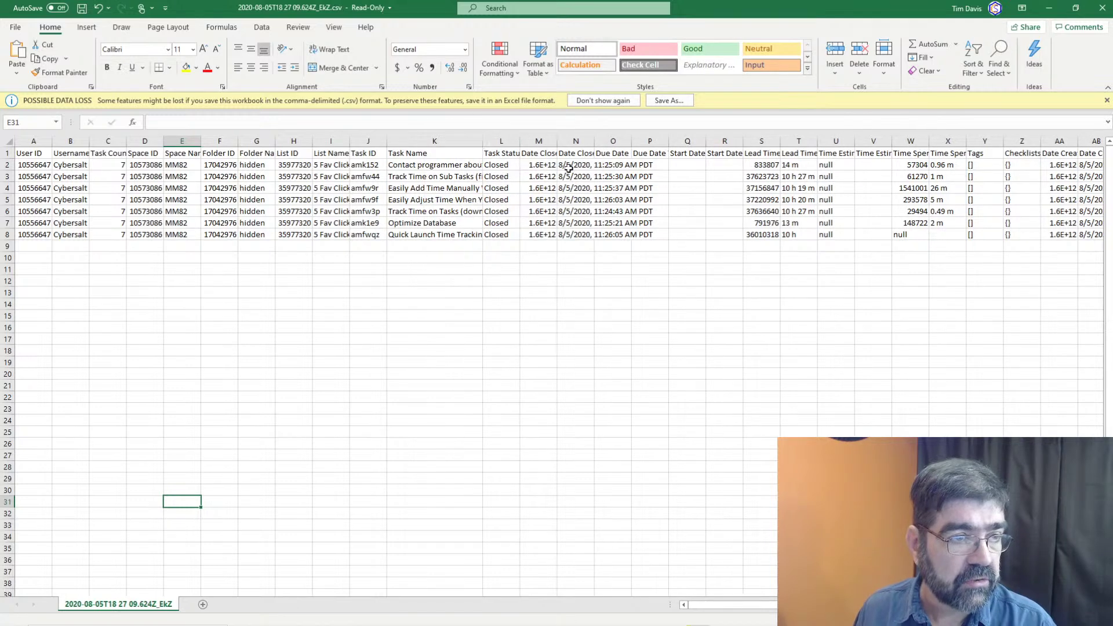
double_click(483, 141)
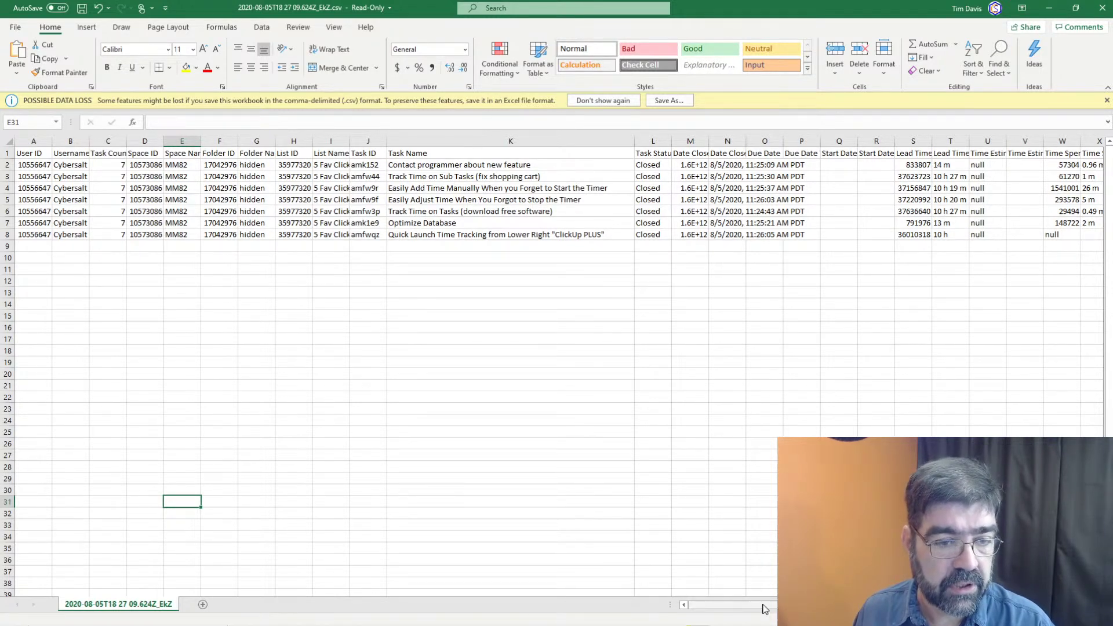
scroll(771, 607, right, 5)
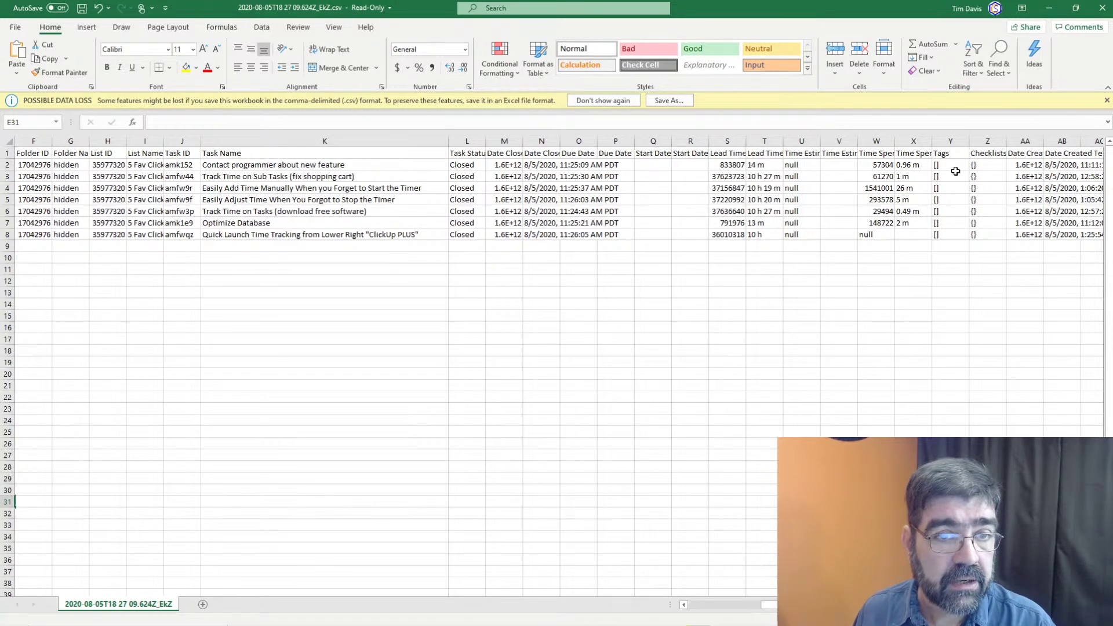
drag(895, 143, 937, 143)
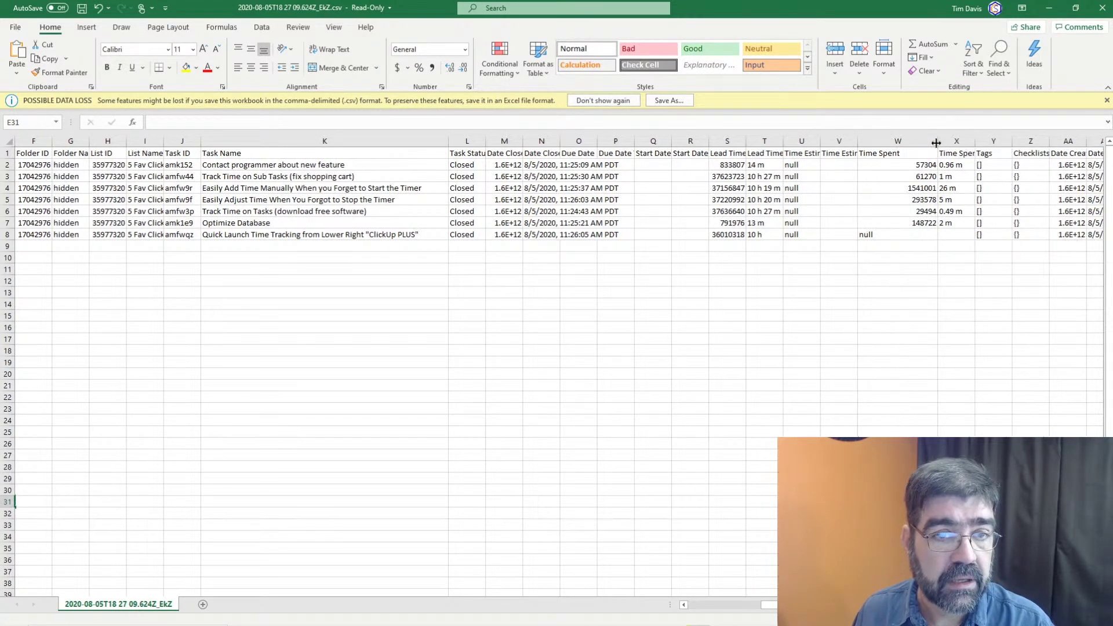
click(896, 166)
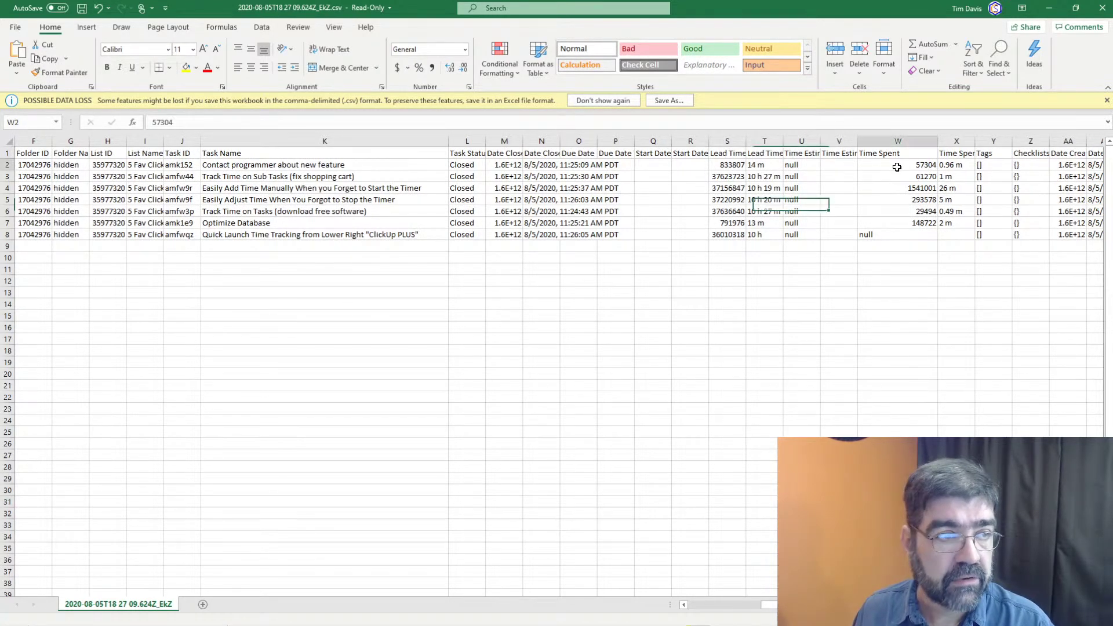
drag(972, 142, 1046, 142)
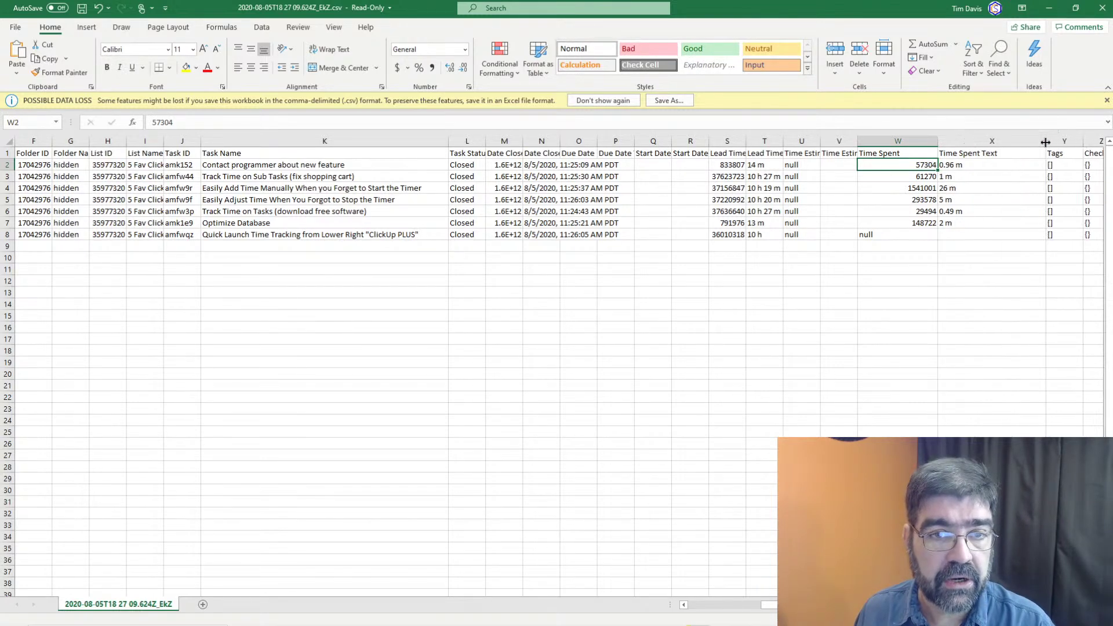
- Inspect the Time Spent Text entries for "Contact programmer about new feature" and "Easily Add Time Manually When you Forget to Start the Timer"
click(971, 165)
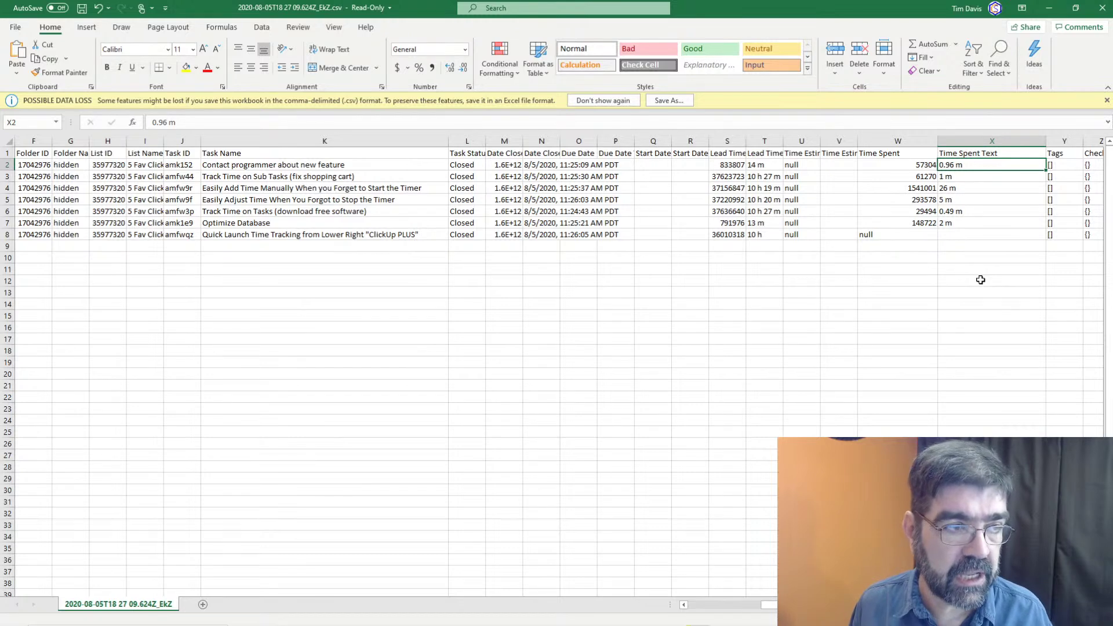
double_click(961, 166)
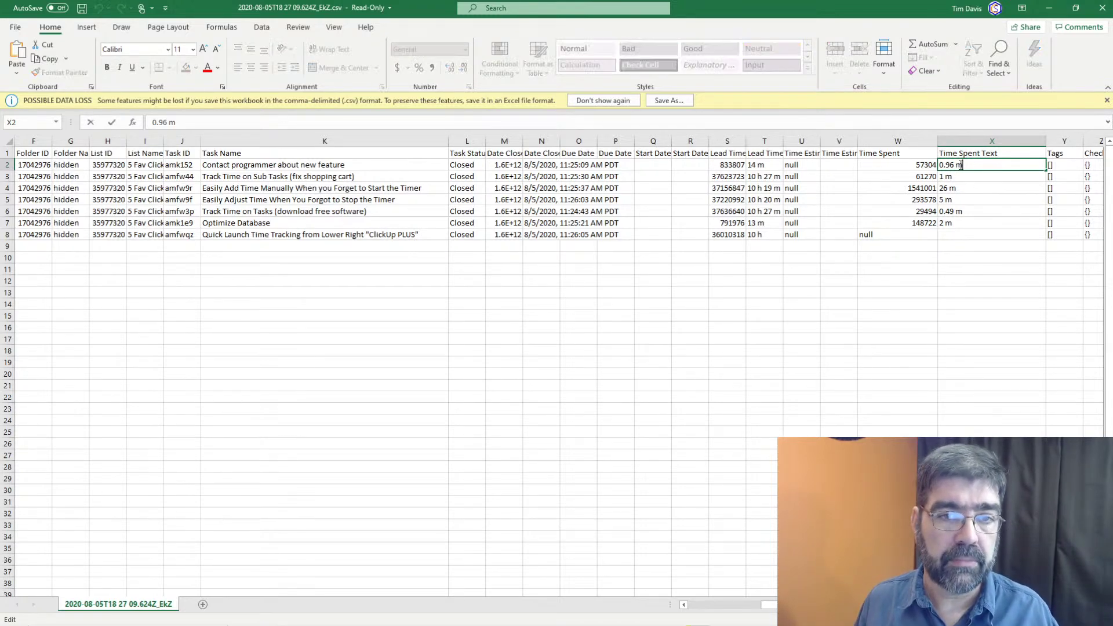
double_click(964, 186)
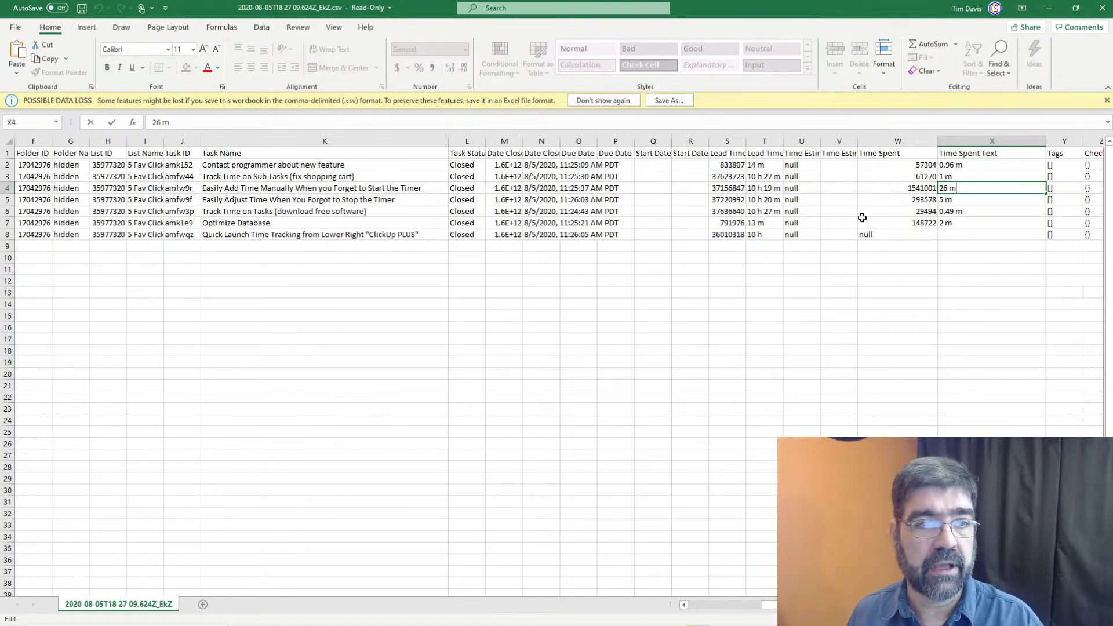
- Switch back to ClickUp and view the Worked On, Workspace Points and Who's Behind reports
click(1048, 8)
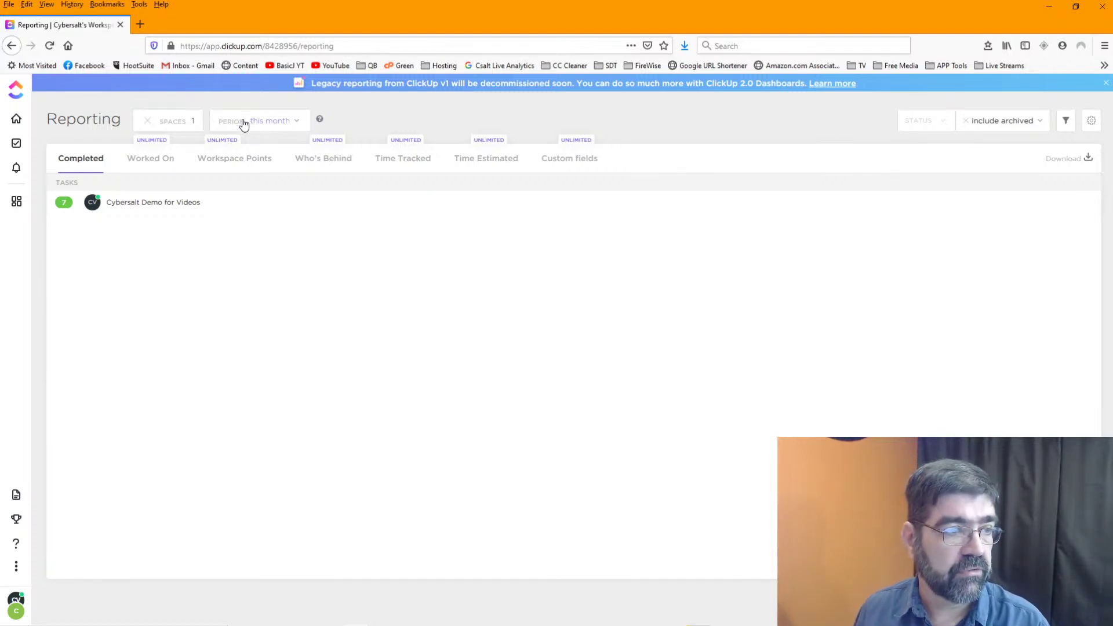
click(139, 162)
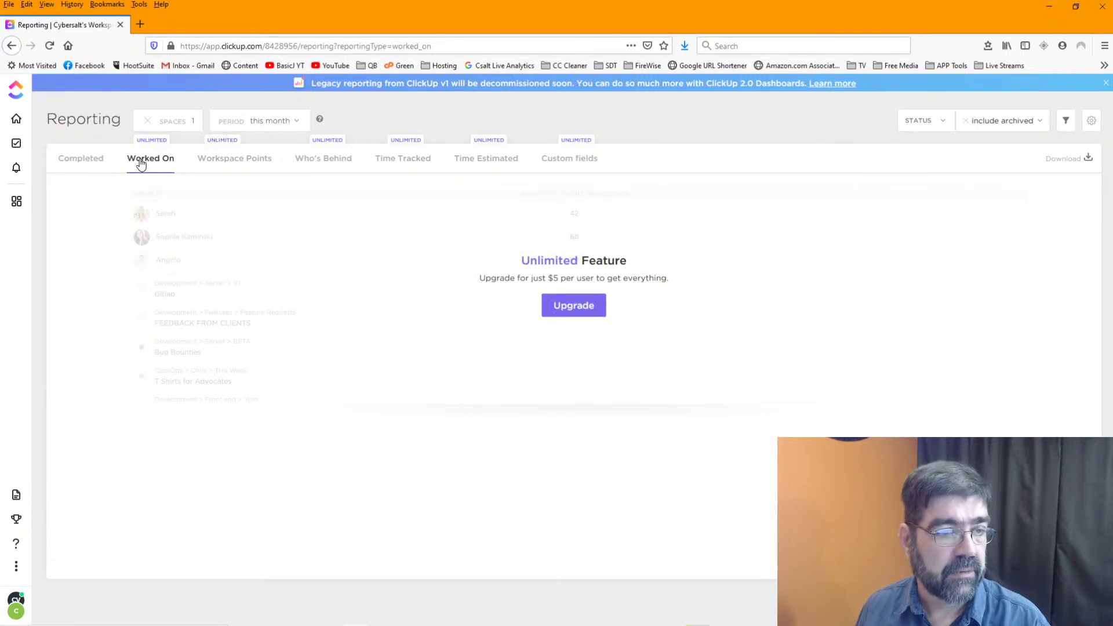
click(223, 160)
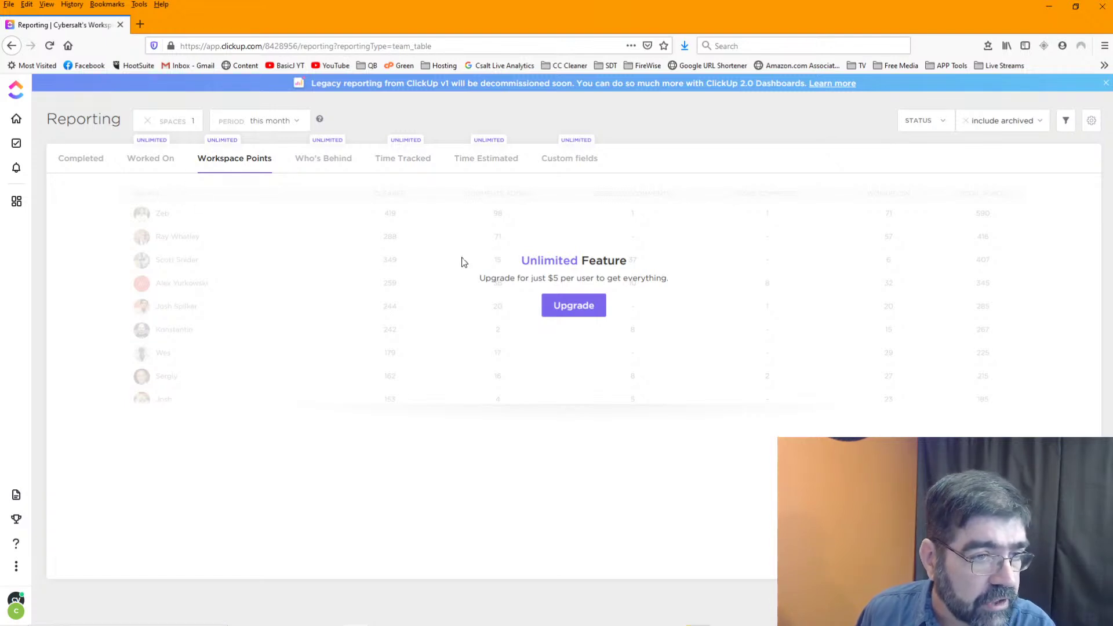
click(322, 172)
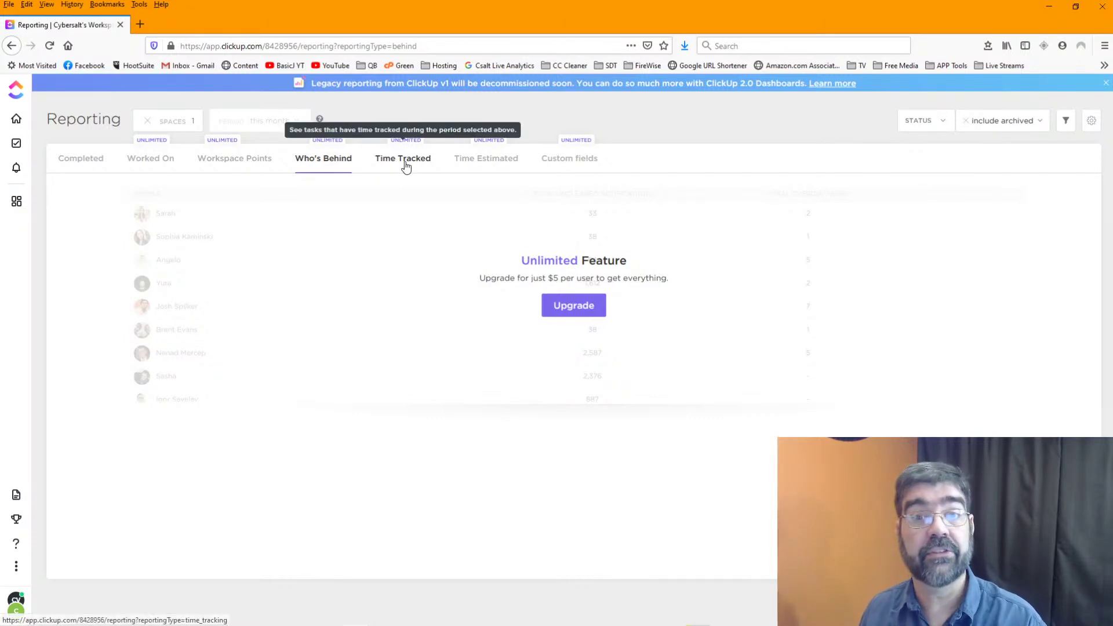
- Return to the Completed report and dismiss the legacy reporting banner
click(72, 161)
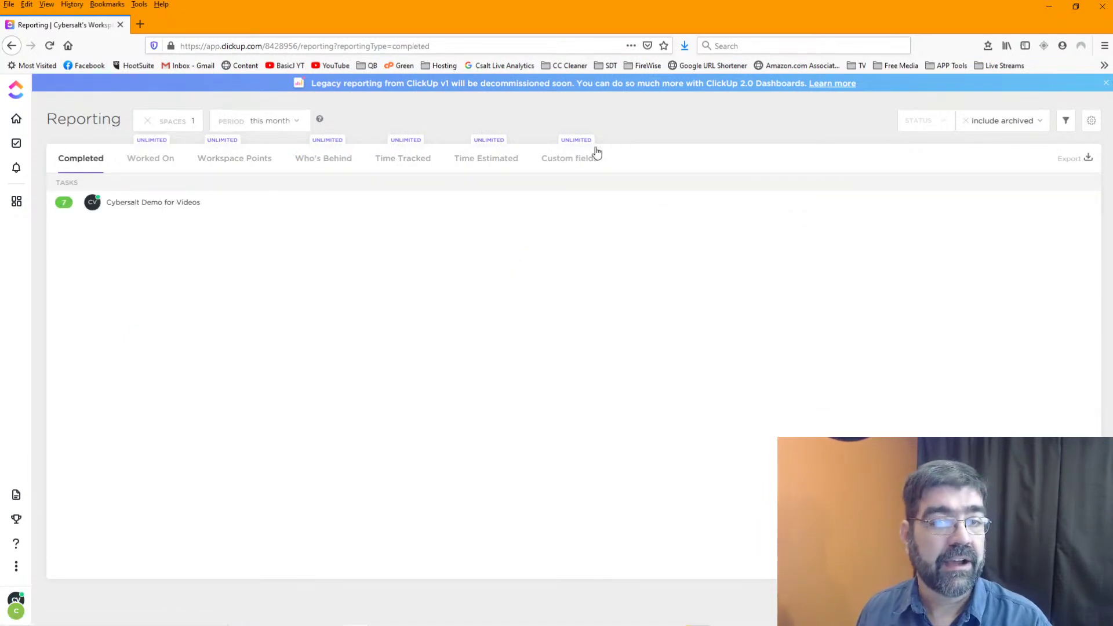
click(1106, 82)
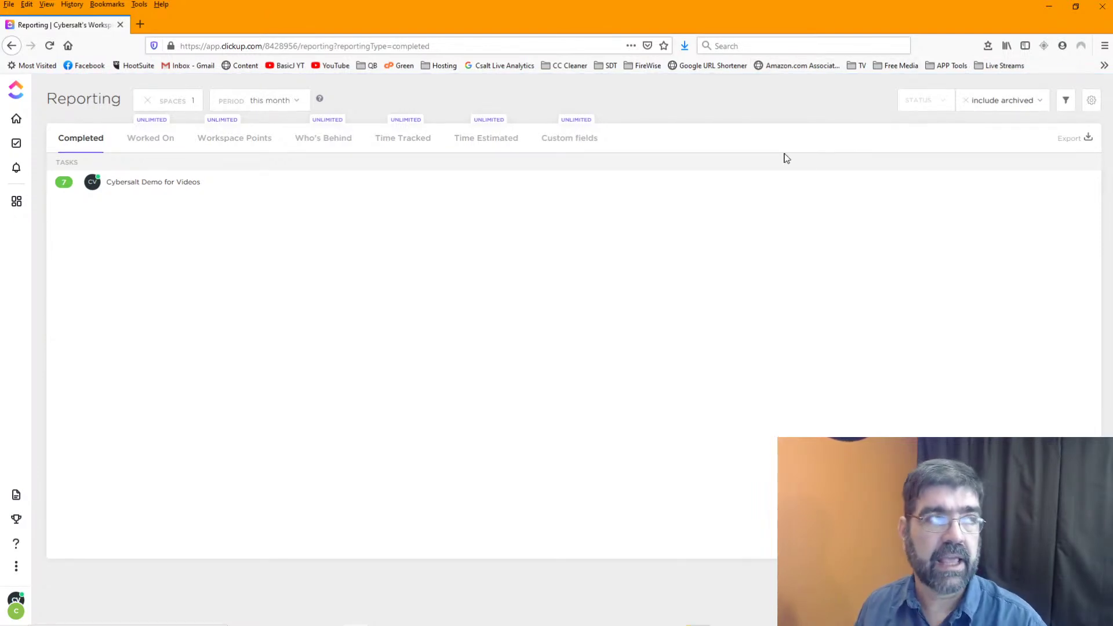
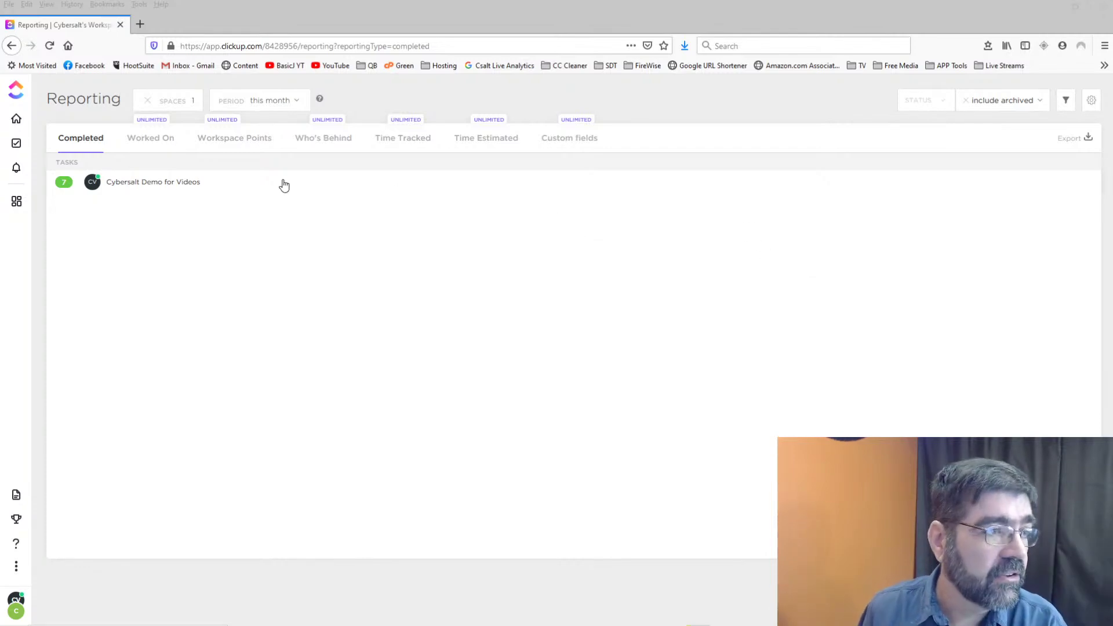
- Go back to the "5 Fav ClickUp Time Tracking Features" list and check which actions are available for it
click(17, 144)
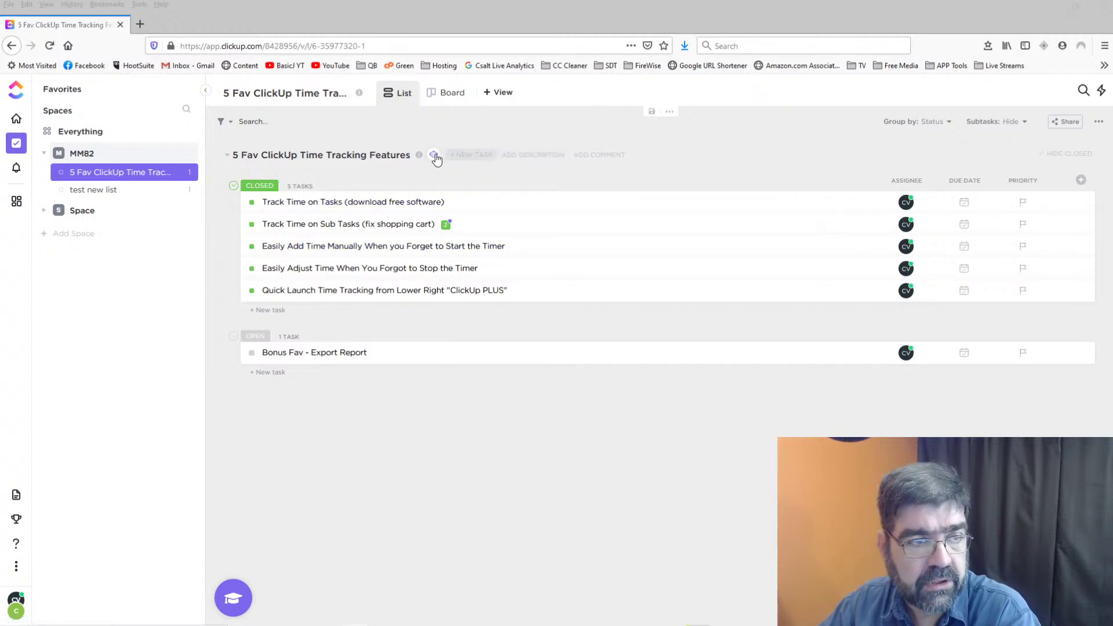
right_click(298, 156)
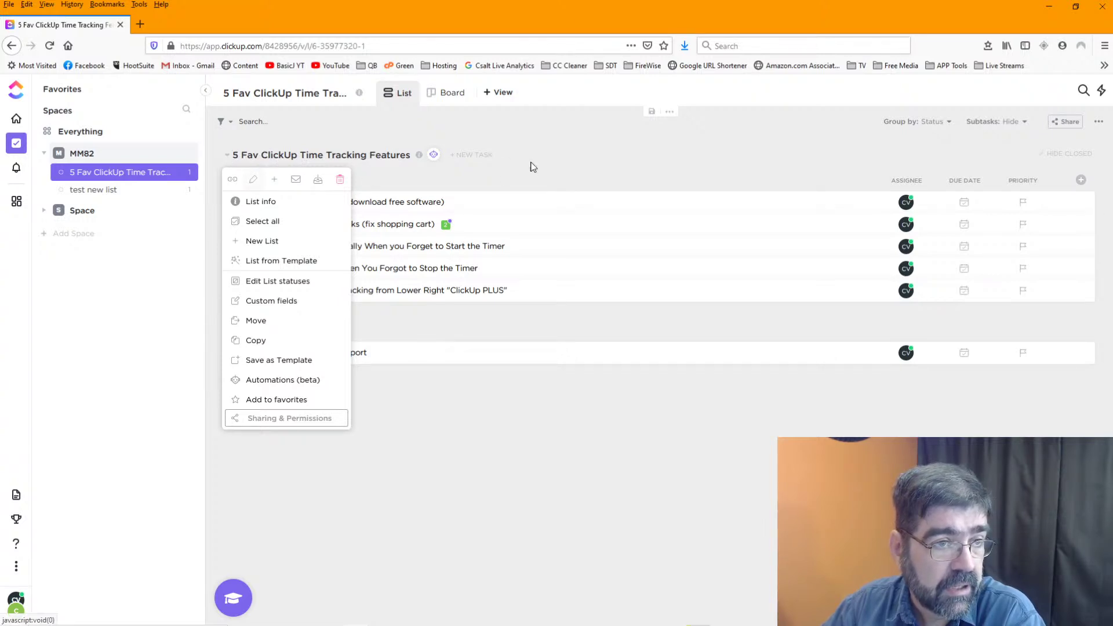
click(487, 134)
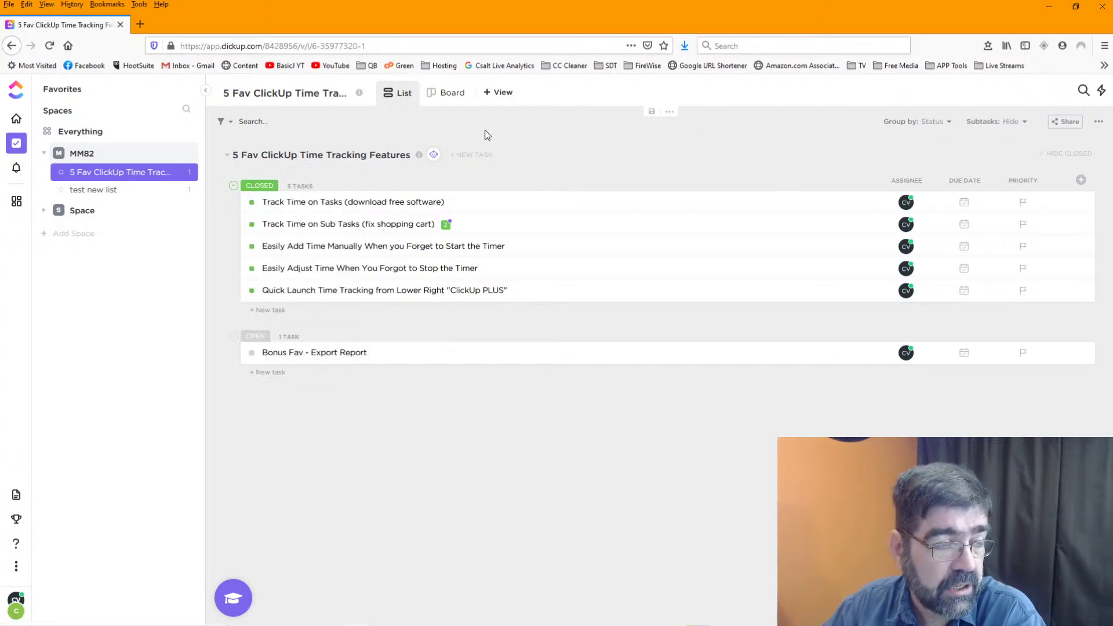
- Open the space named Space and set the status of "Organize monthly marketing budget" to Revision
click(81, 213)
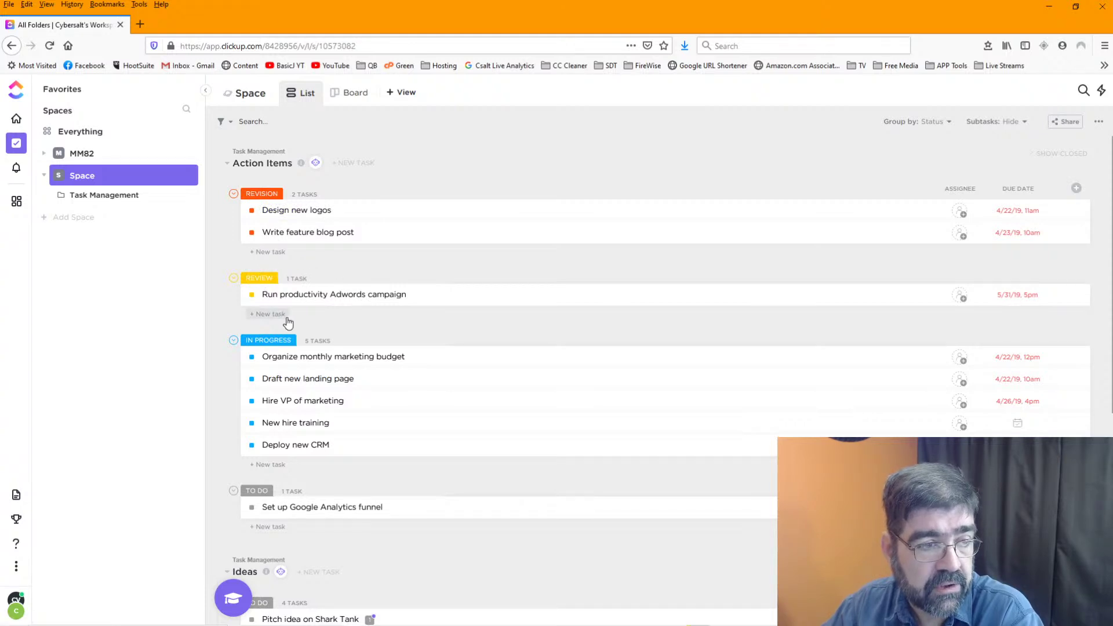
click(252, 357)
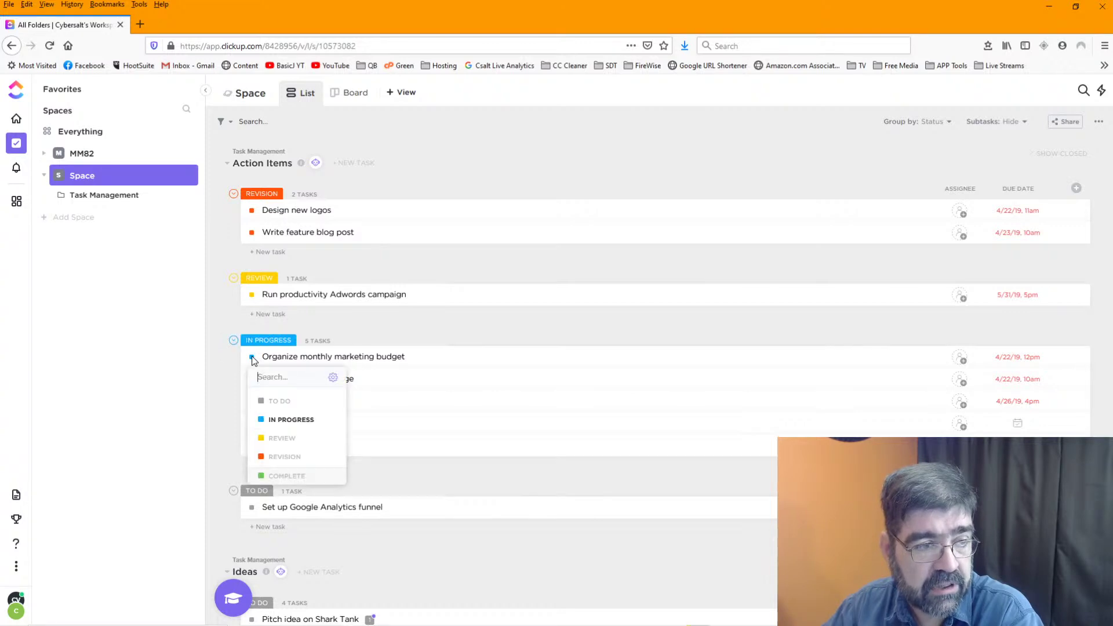
click(284, 457)
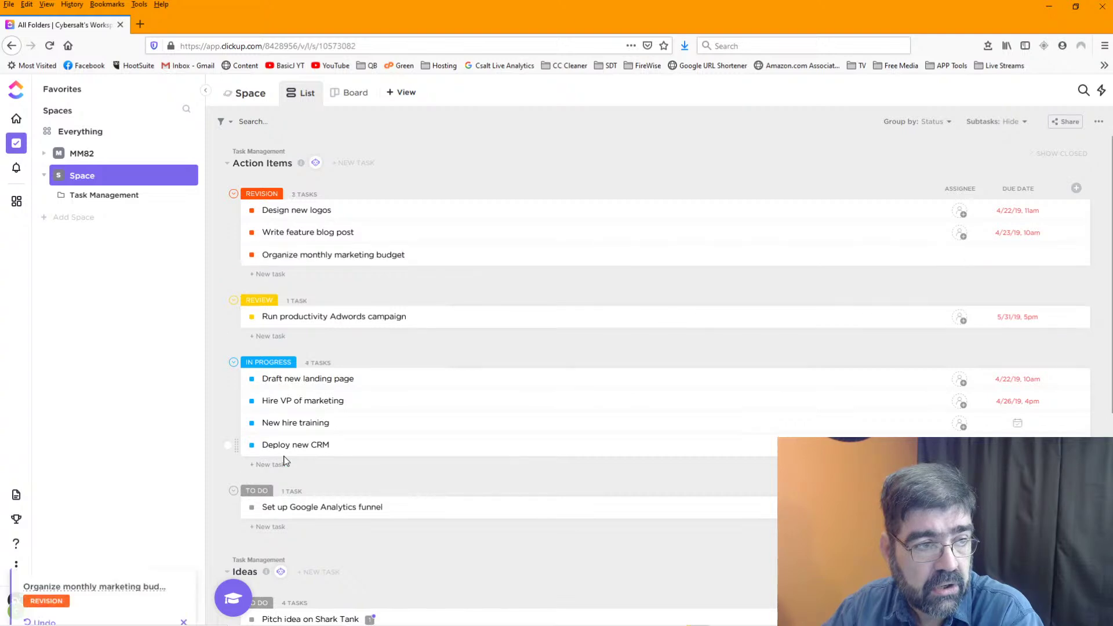
- Return the "Organize monthly marketing budget" task to In Progress and look over the space's task lists
click(252, 258)
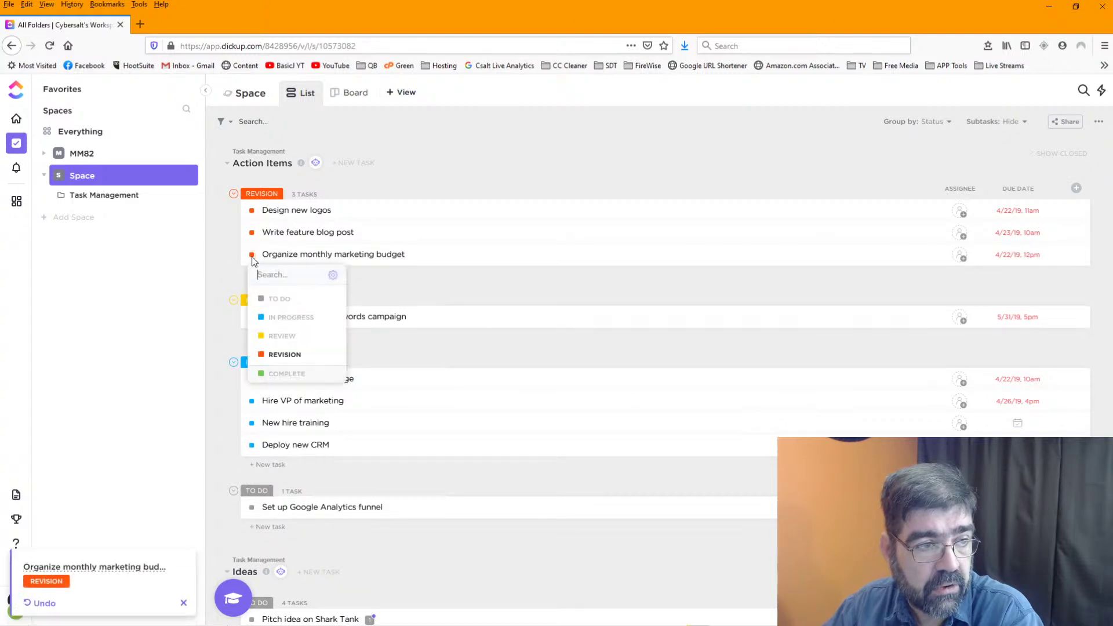
click(283, 318)
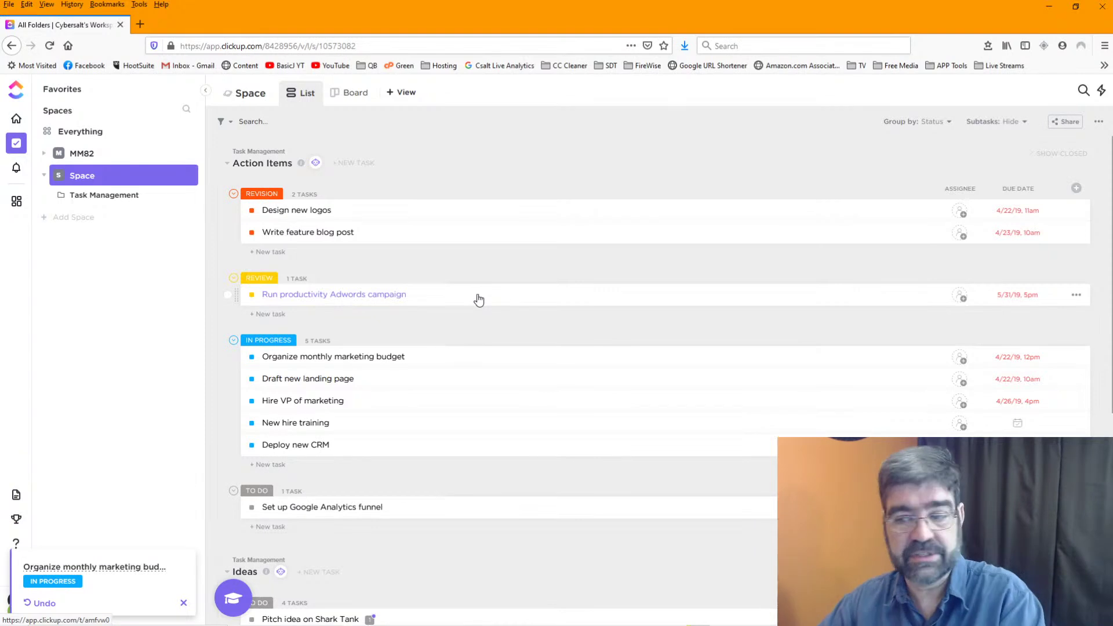
scroll(478, 301, down, 3)
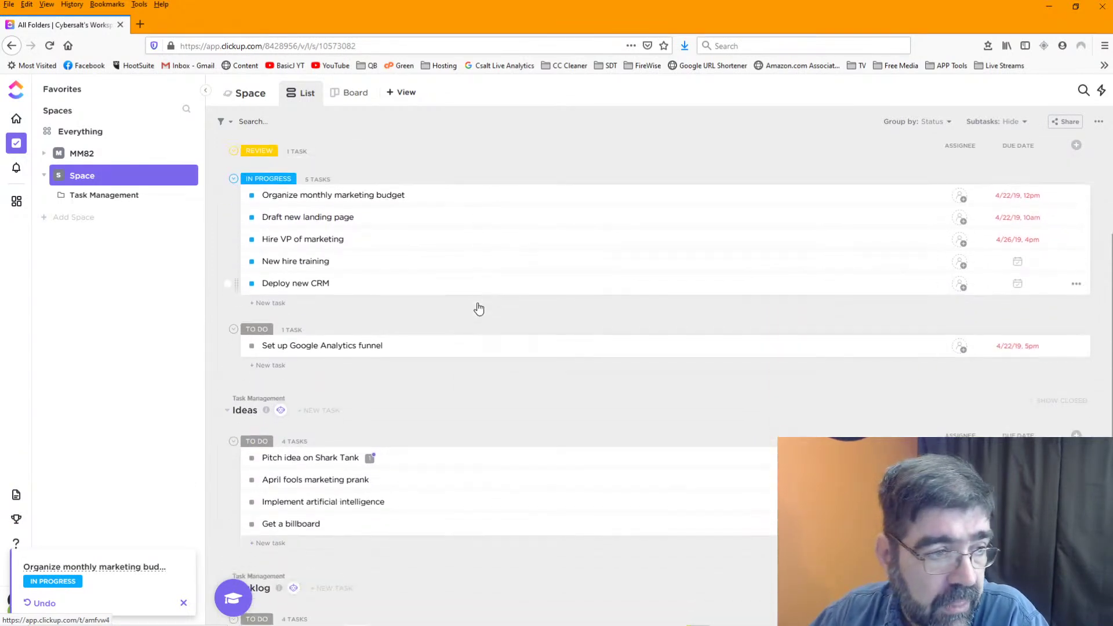
scroll(479, 307, up, 1)
scroll(479, 307, up, 2)
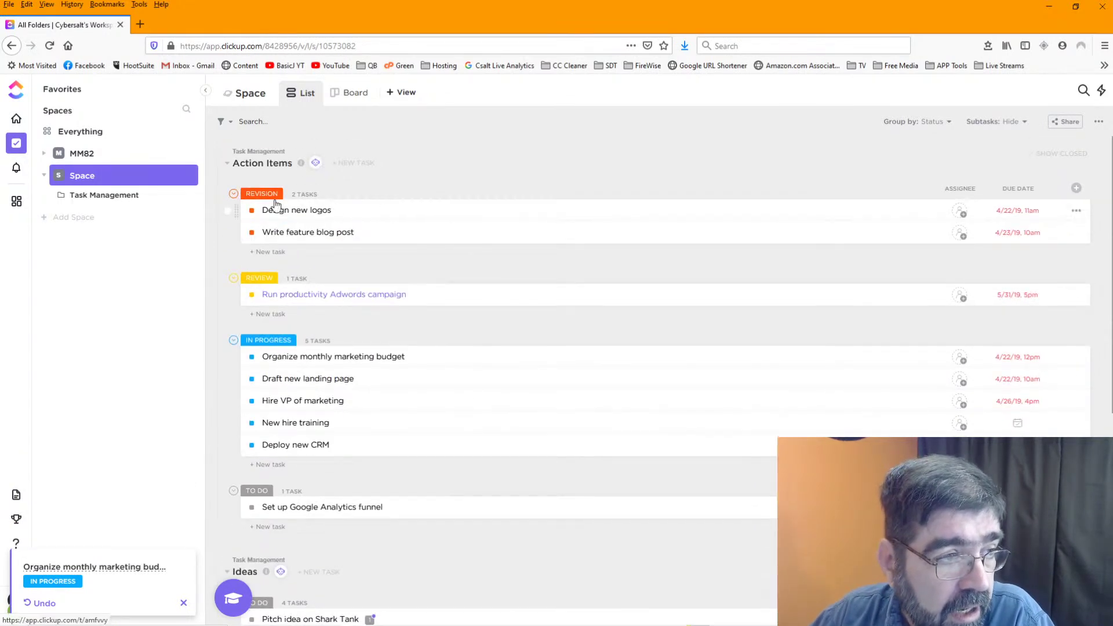
- Open the Task Management folder and inspect the options for creating a Text column, without adding one
click(119, 196)
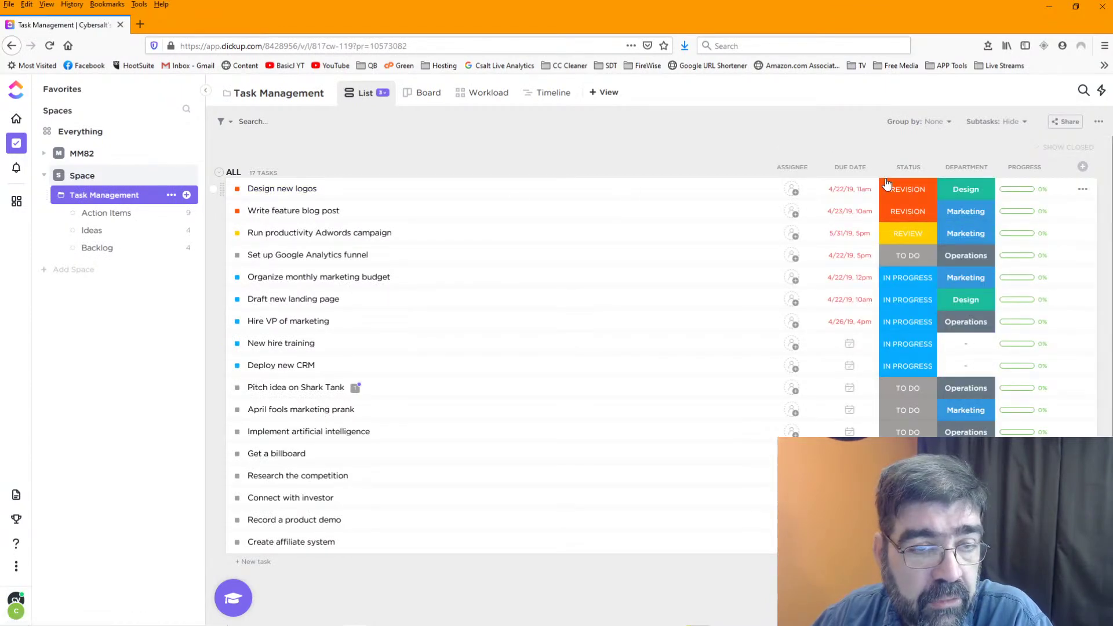
click(1083, 167)
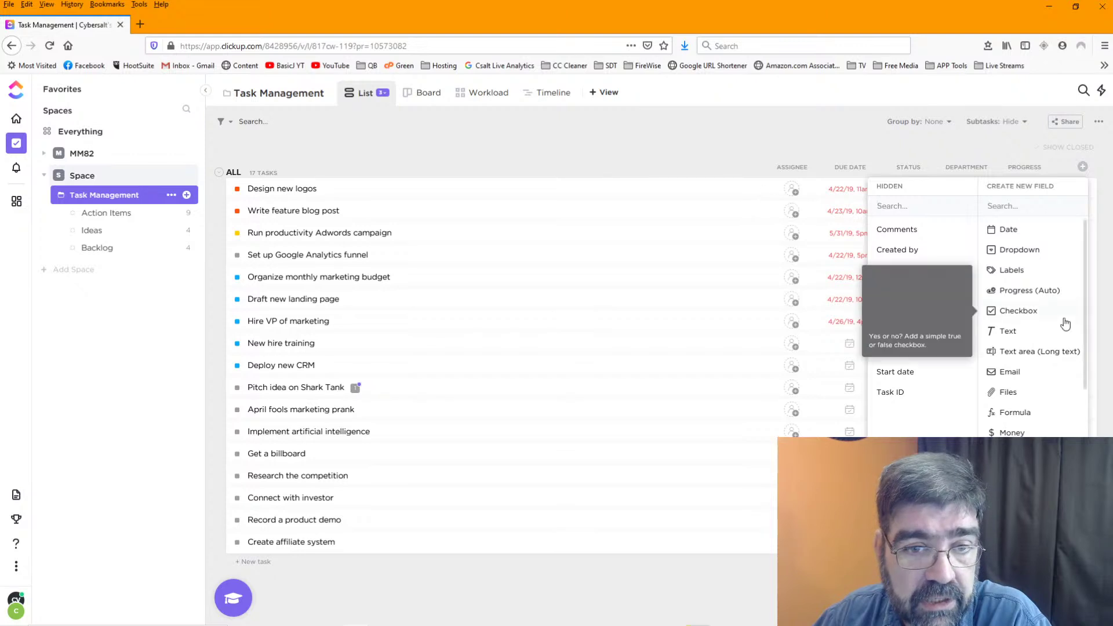
click(1009, 331)
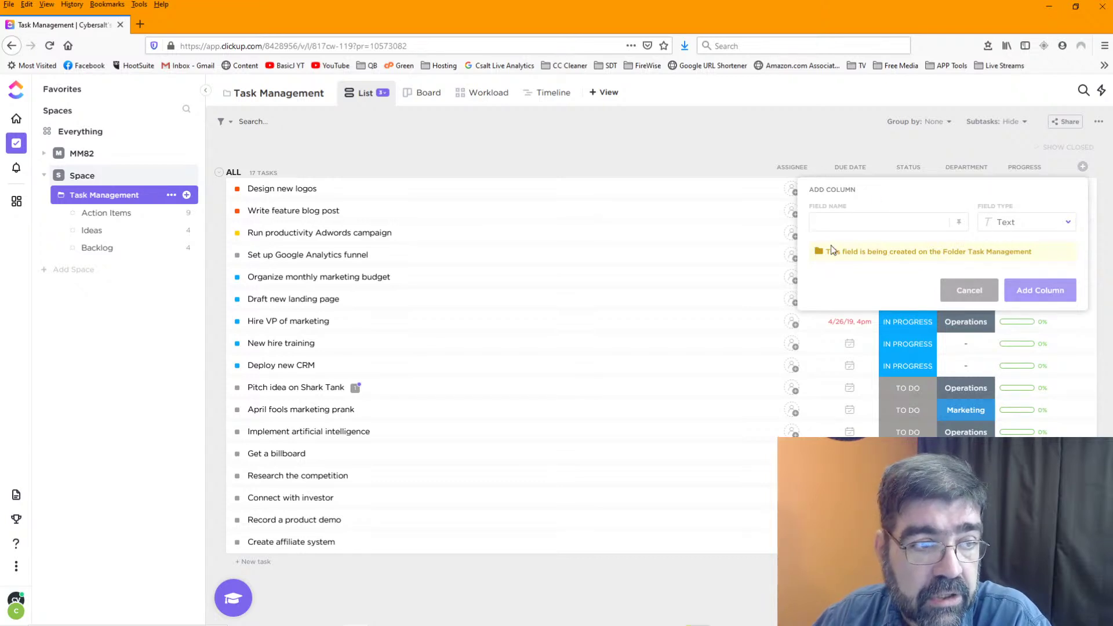
click(973, 286)
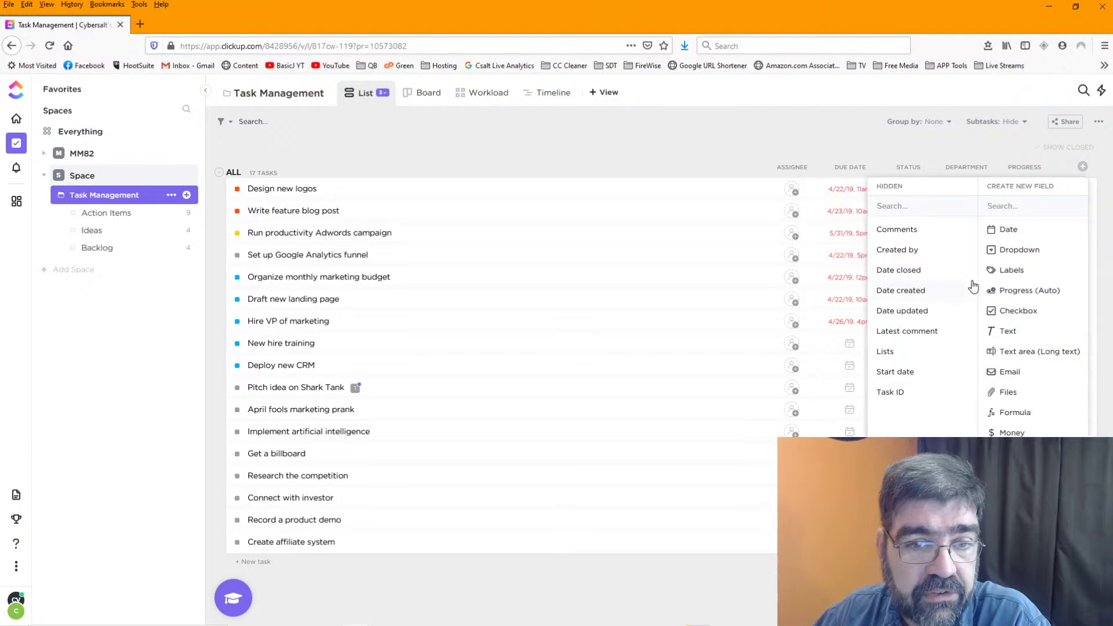
- Add the Date closed column after Progress in the Task Management list and slightly widen the Assignee column
click(910, 274)
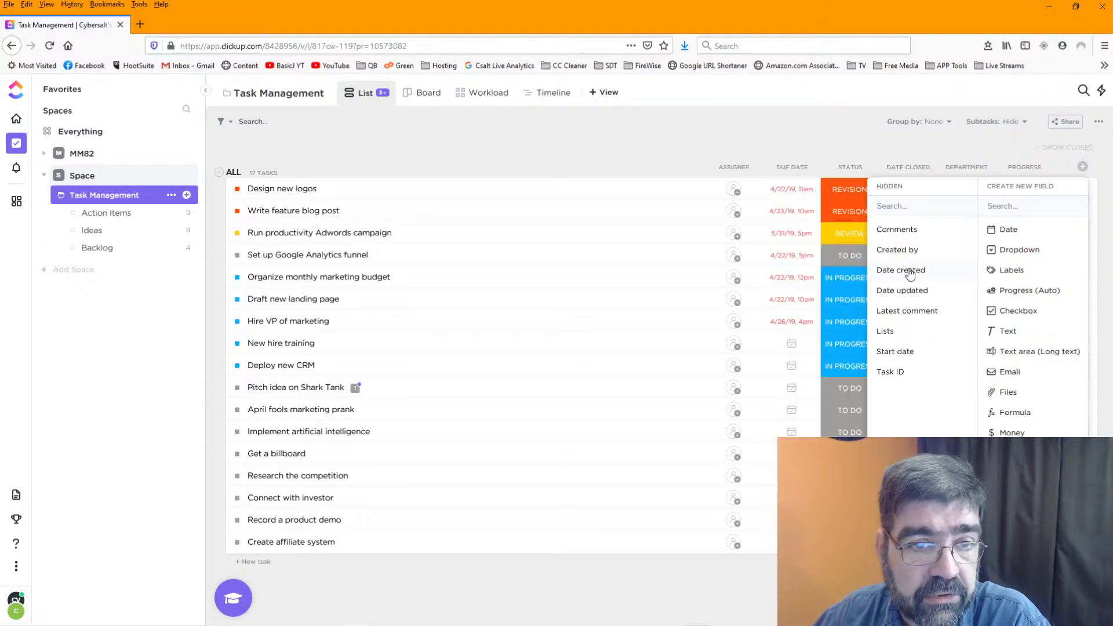
click(789, 142)
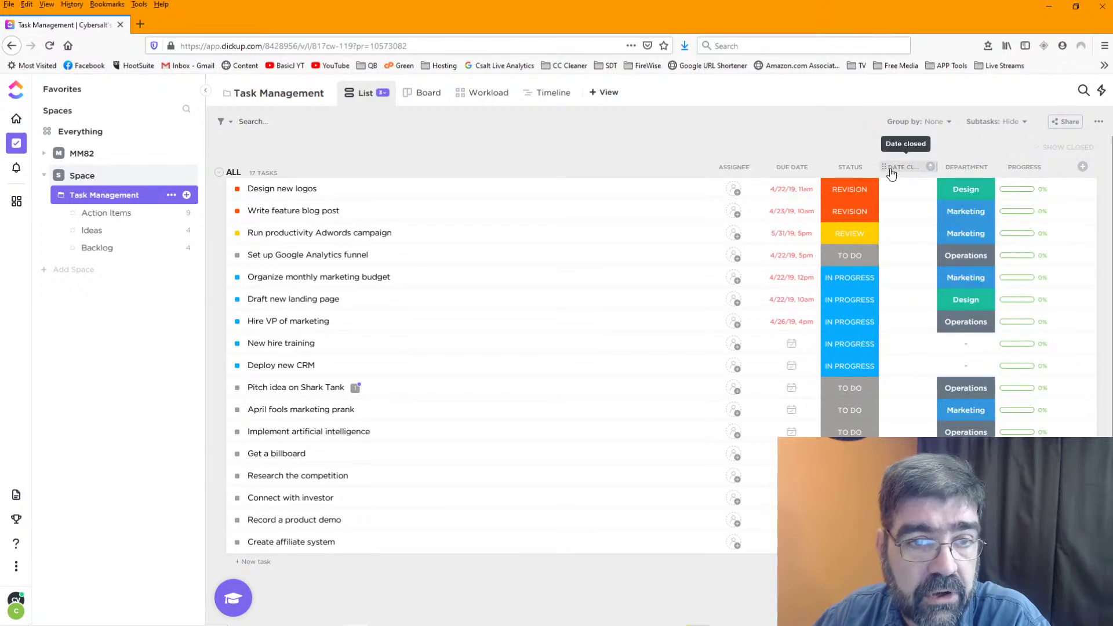
drag(890, 173, 1015, 167)
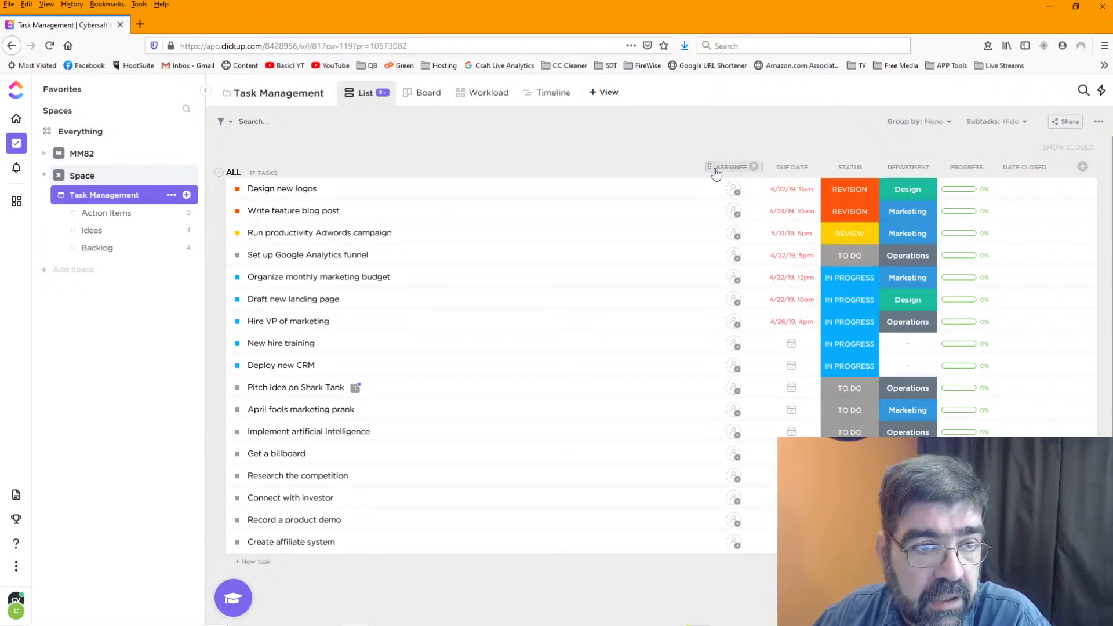
mouse_move(705, 169)
mouse_down()
mouse_move(654, 171)
mouse_move(686, 174)
mouse_up()
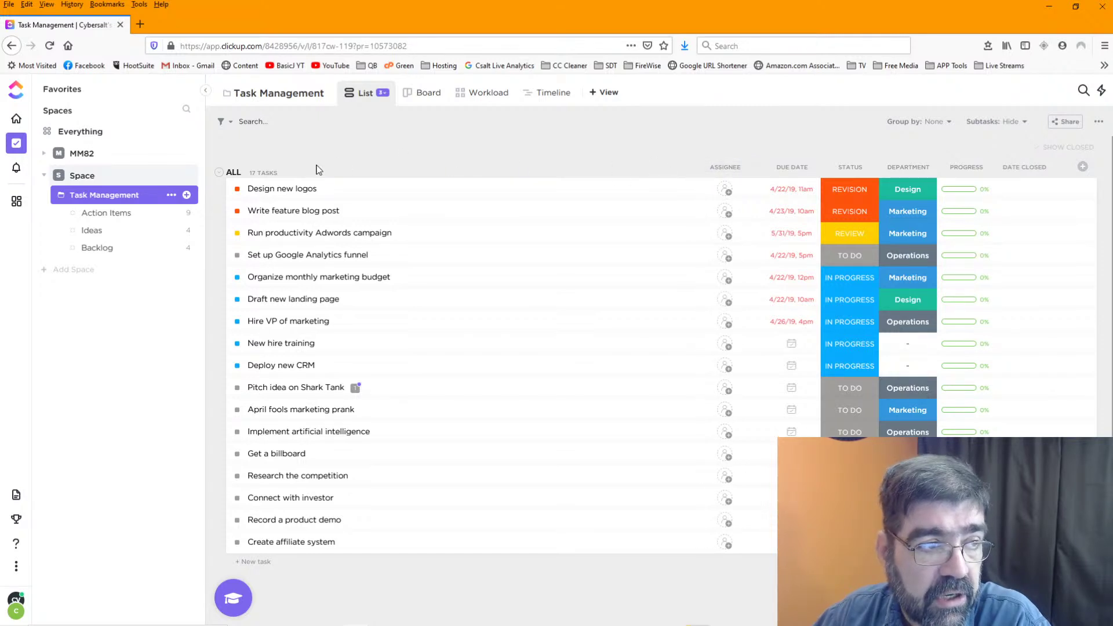
- Review the details and activity of the "Run productivity Adwords campaign" task and close it
click(264, 235)
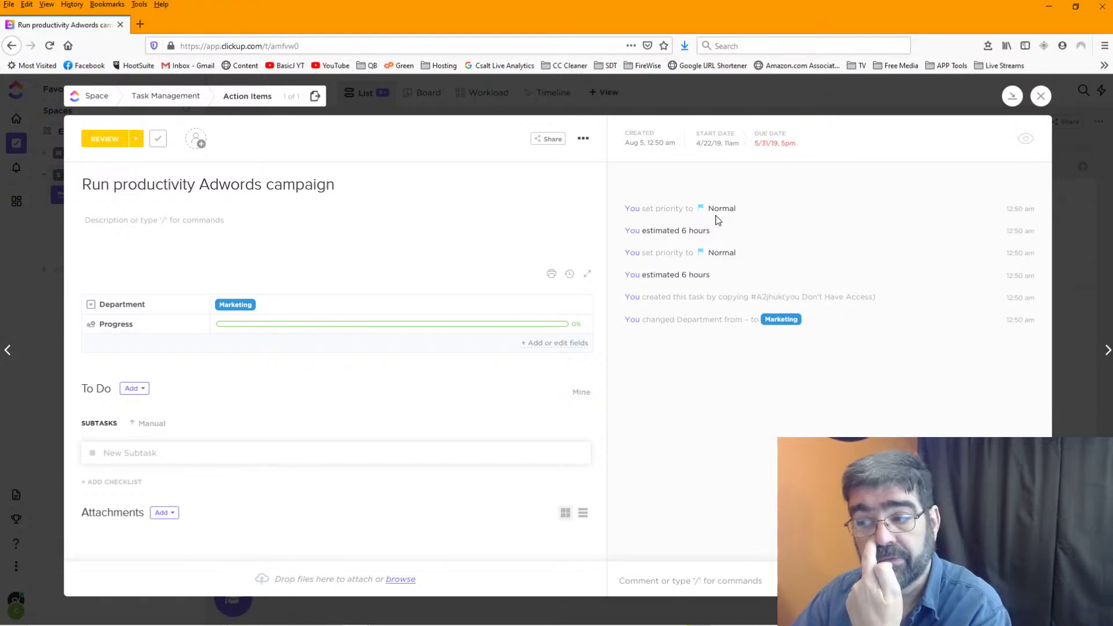
mouse_move(693, 182)
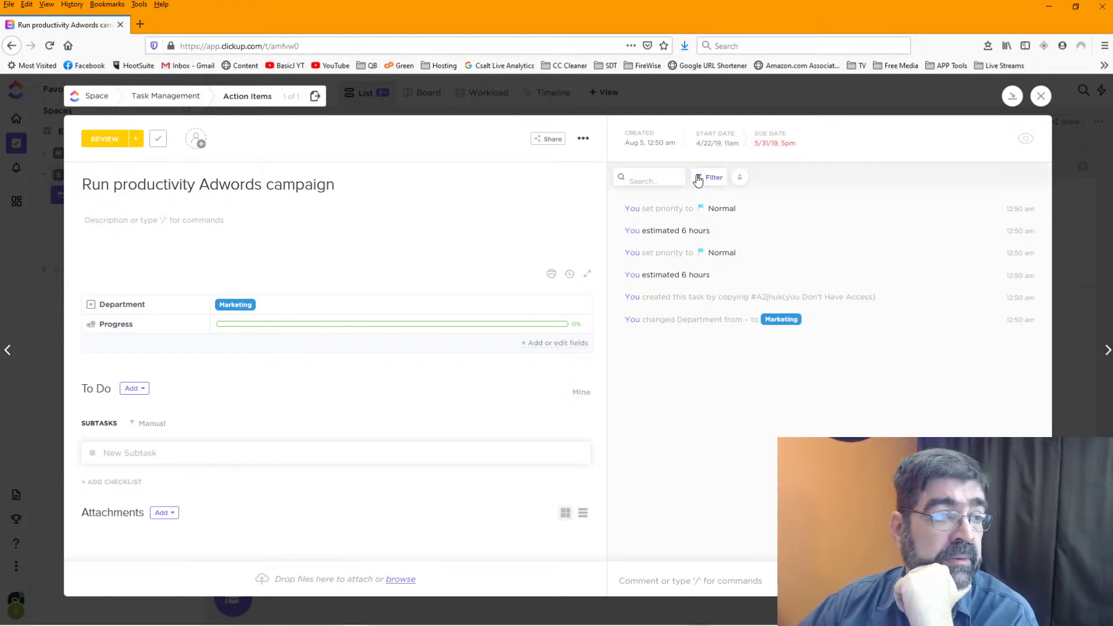
click(1041, 96)
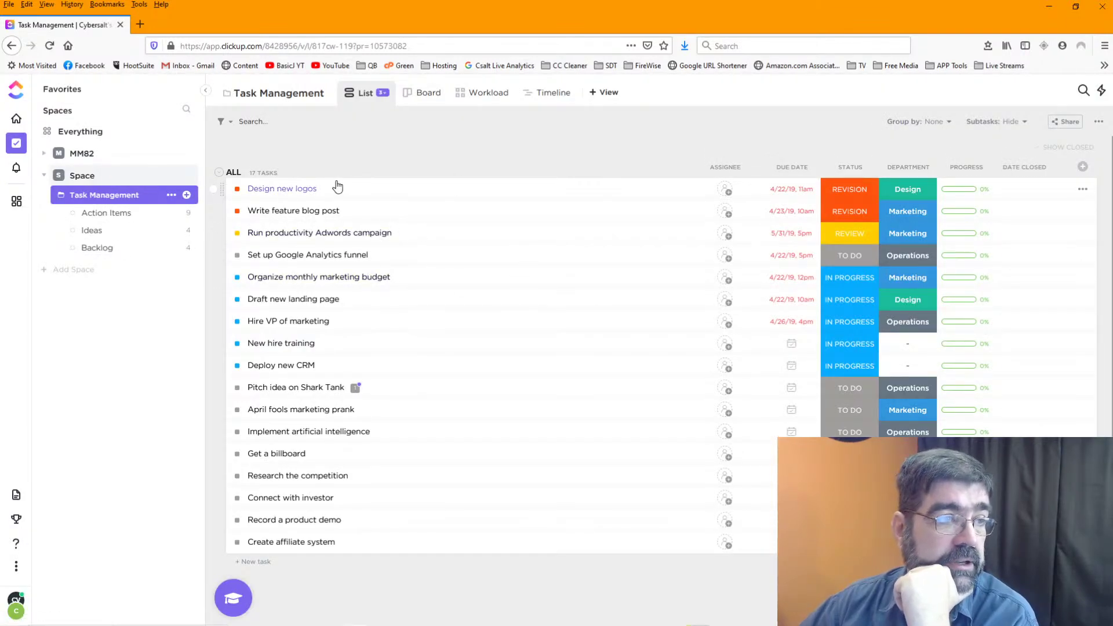
- View the Action Items list, the Task Management folder's Board, Workload and Timeline views, and the view types available to add
click(86, 214)
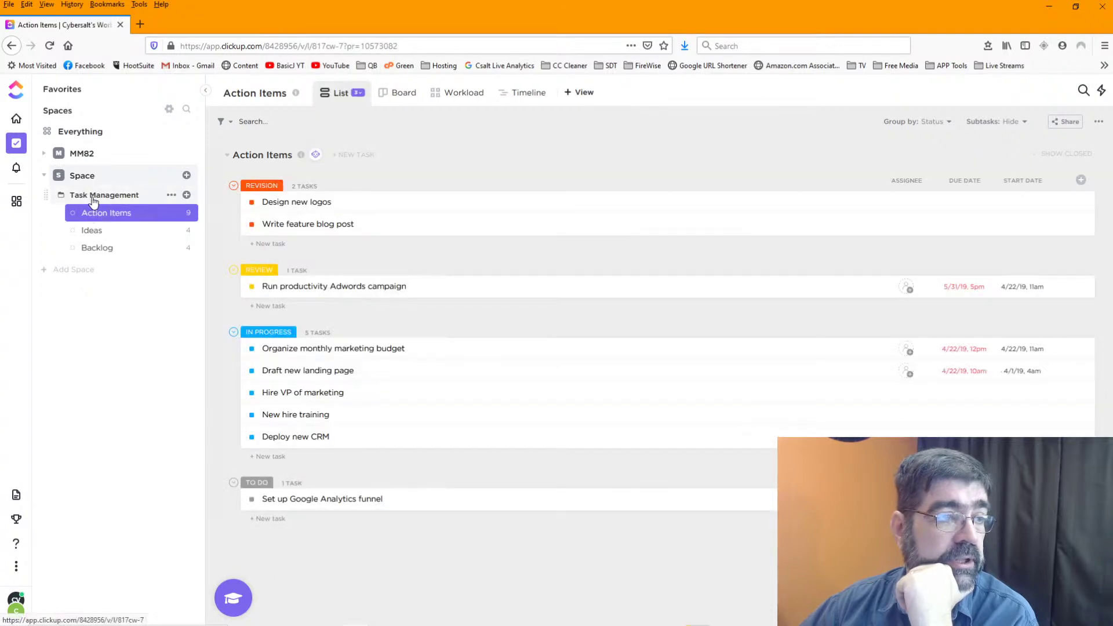
click(93, 200)
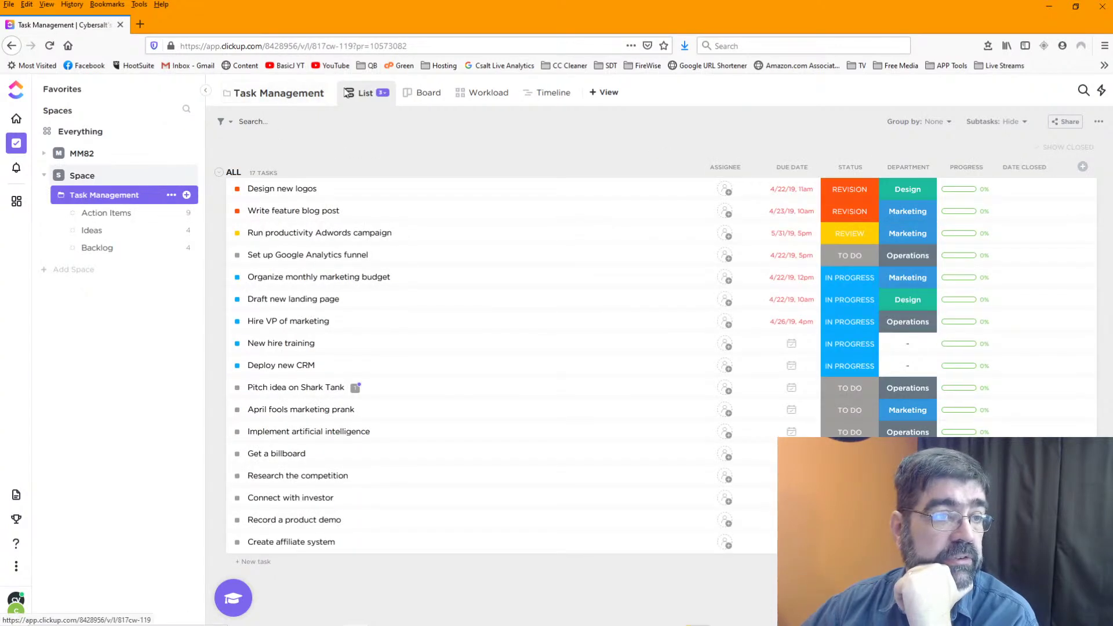
click(422, 94)
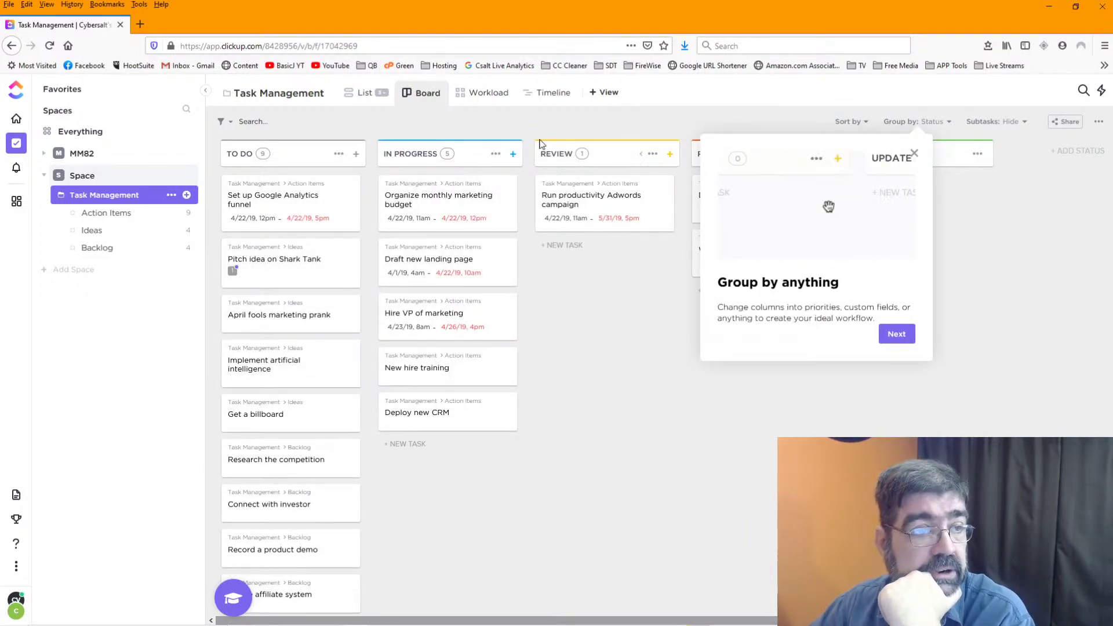
click(495, 96)
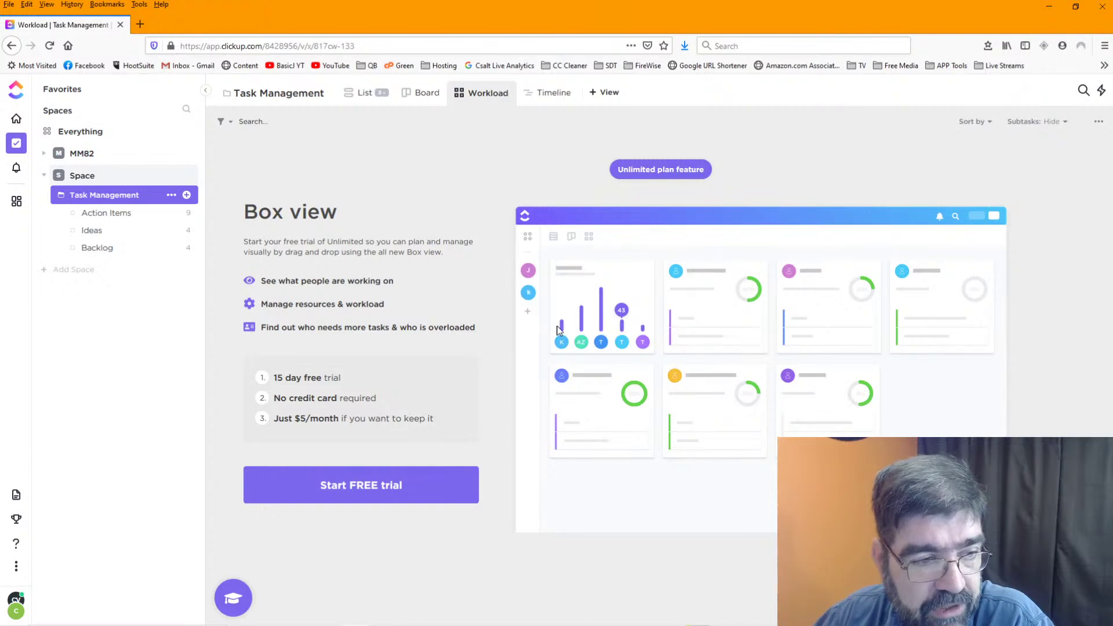
click(557, 101)
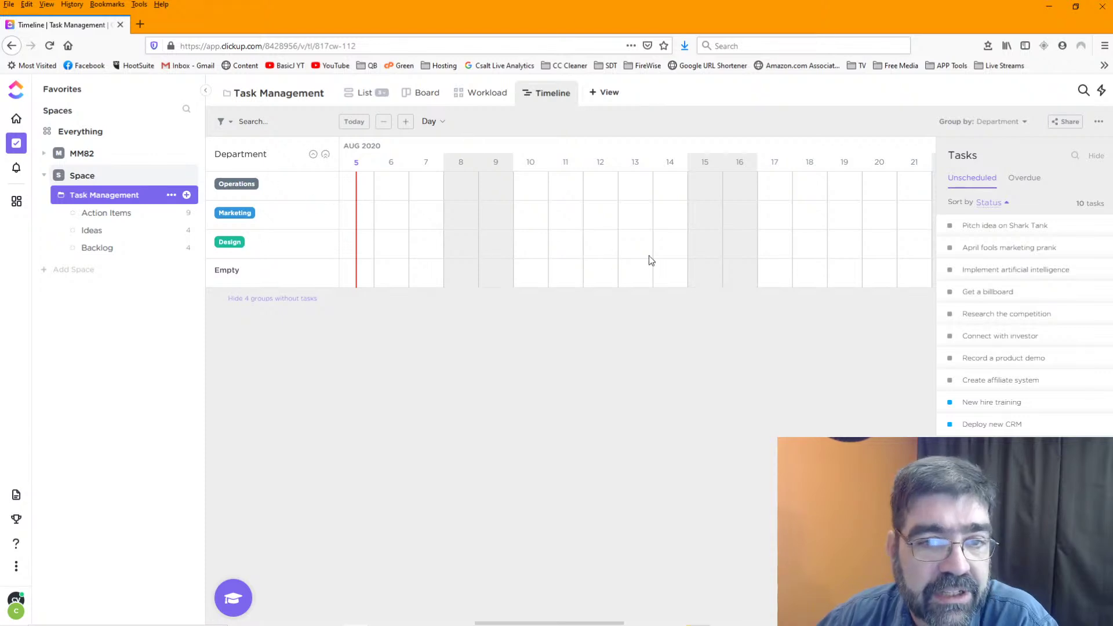
click(608, 94)
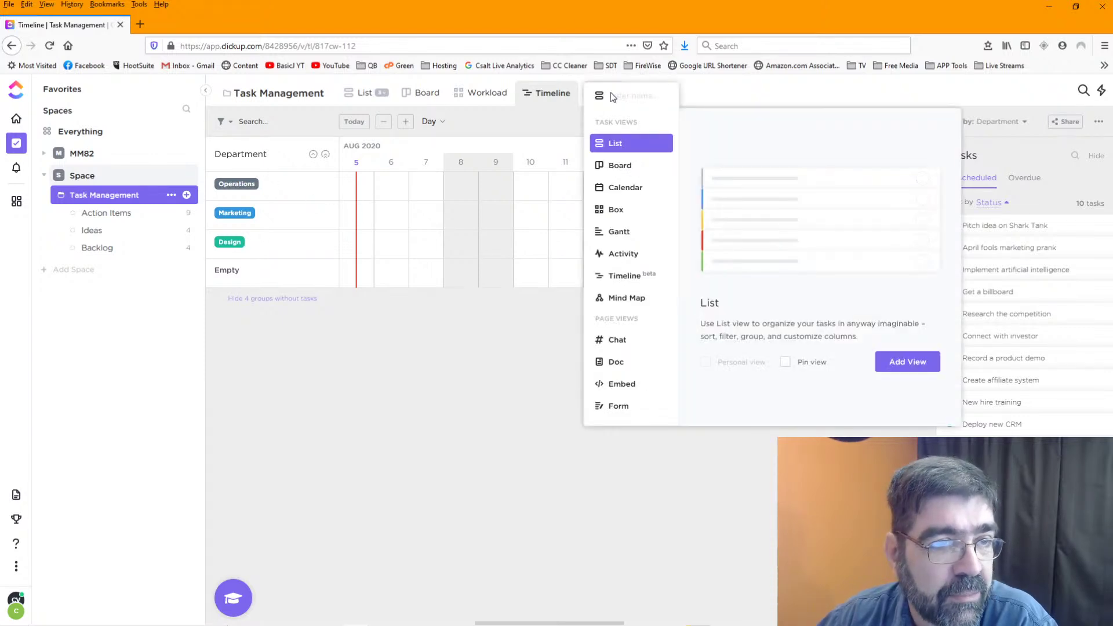
click(731, 482)
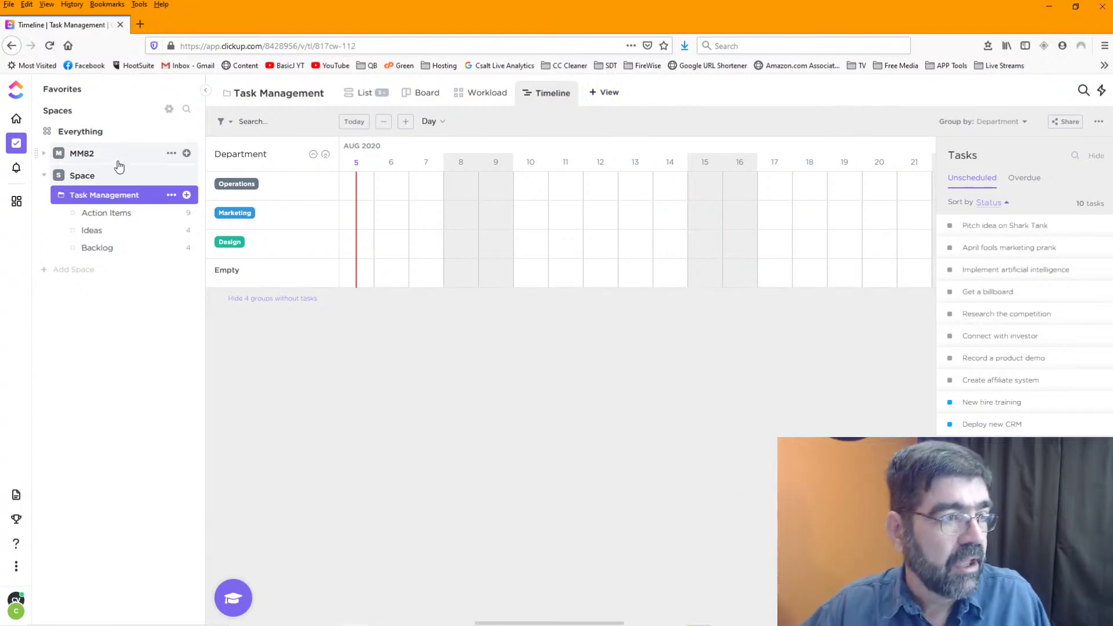
- Return to the "5 Fav ClickUp Time Tracking Features" list in MM82 and review the full activity history of "Track Time on Sub Tasks (fix shopping cart)"
click(86, 155)
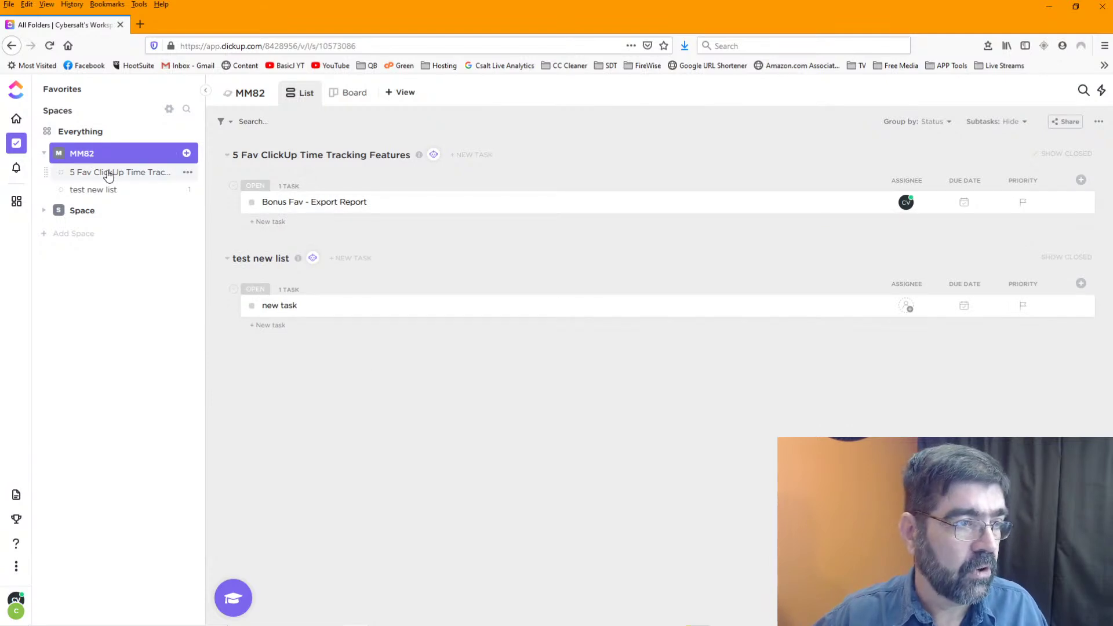
click(102, 174)
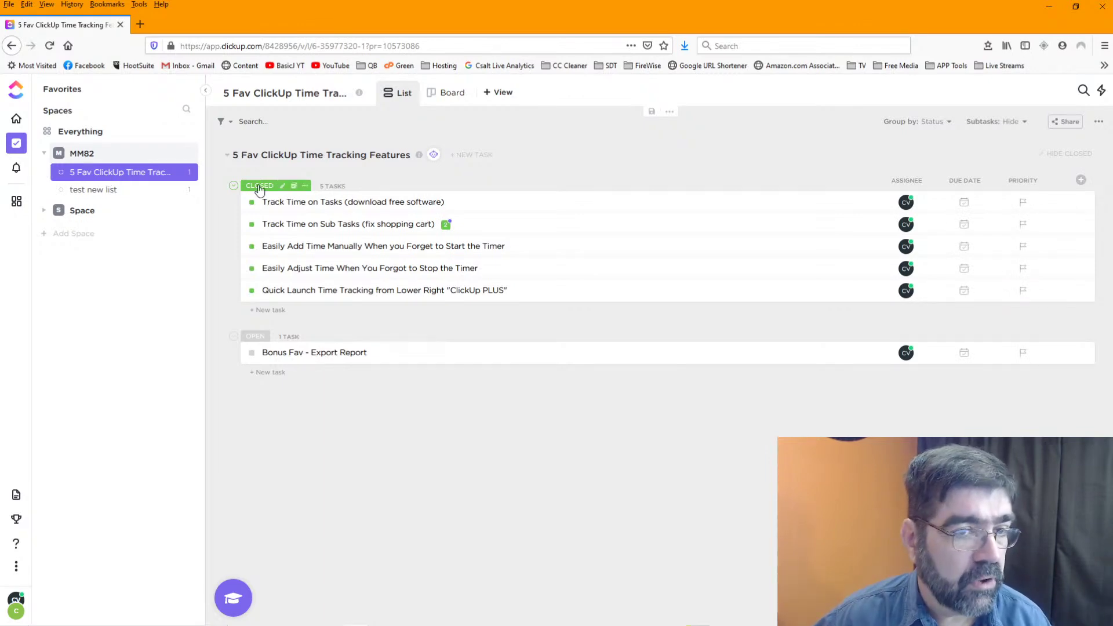
click(330, 226)
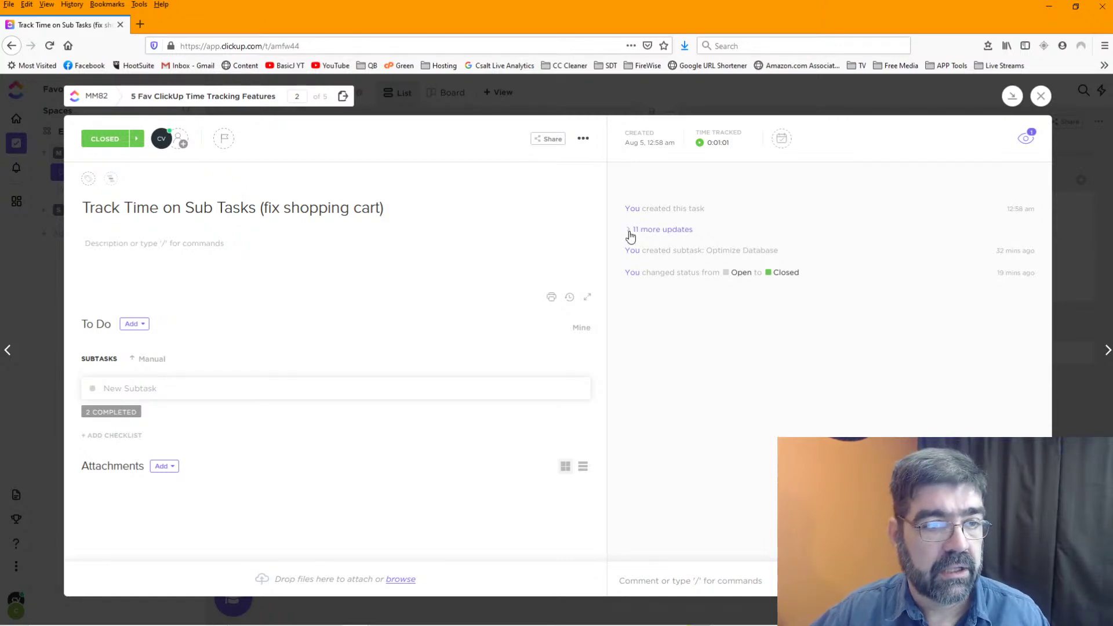
click(652, 231)
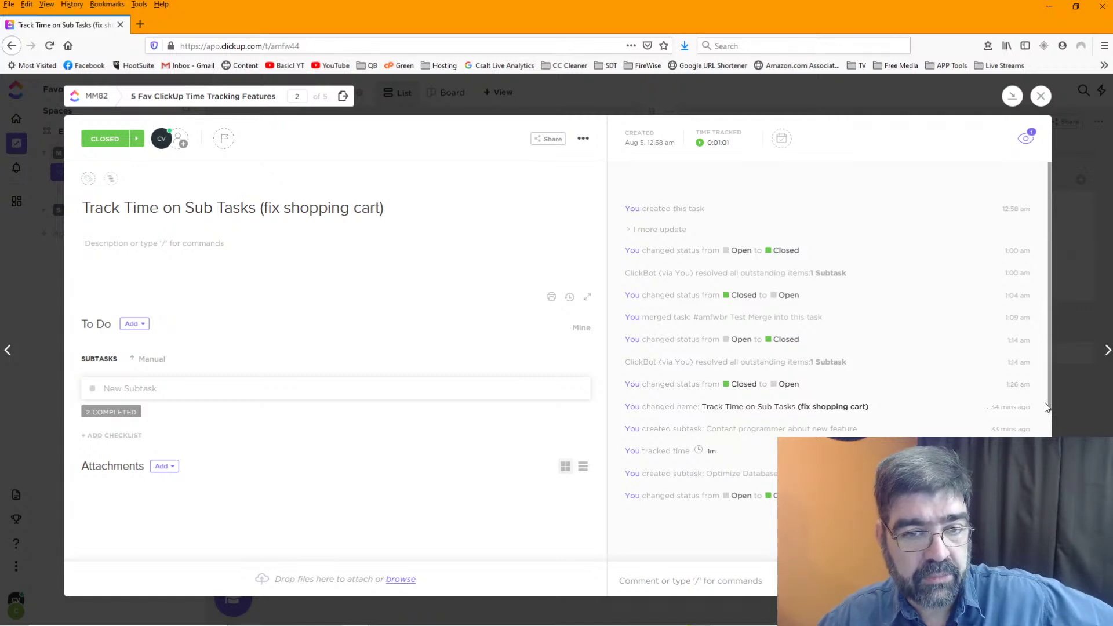
mouse_move(1024, 389)
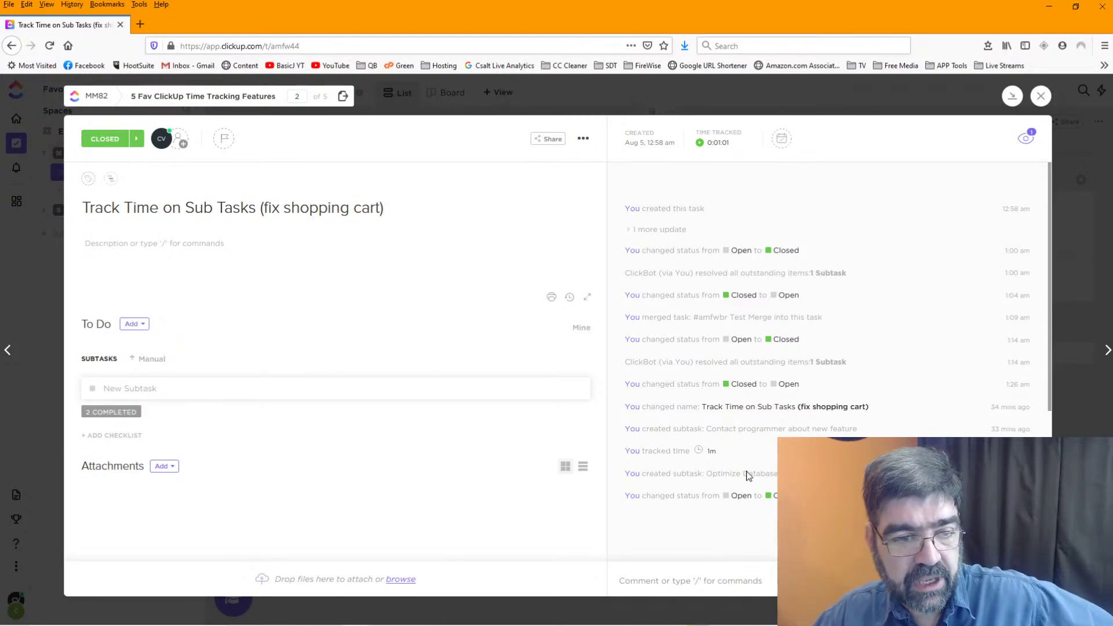
scroll(841, 430, down, 2)
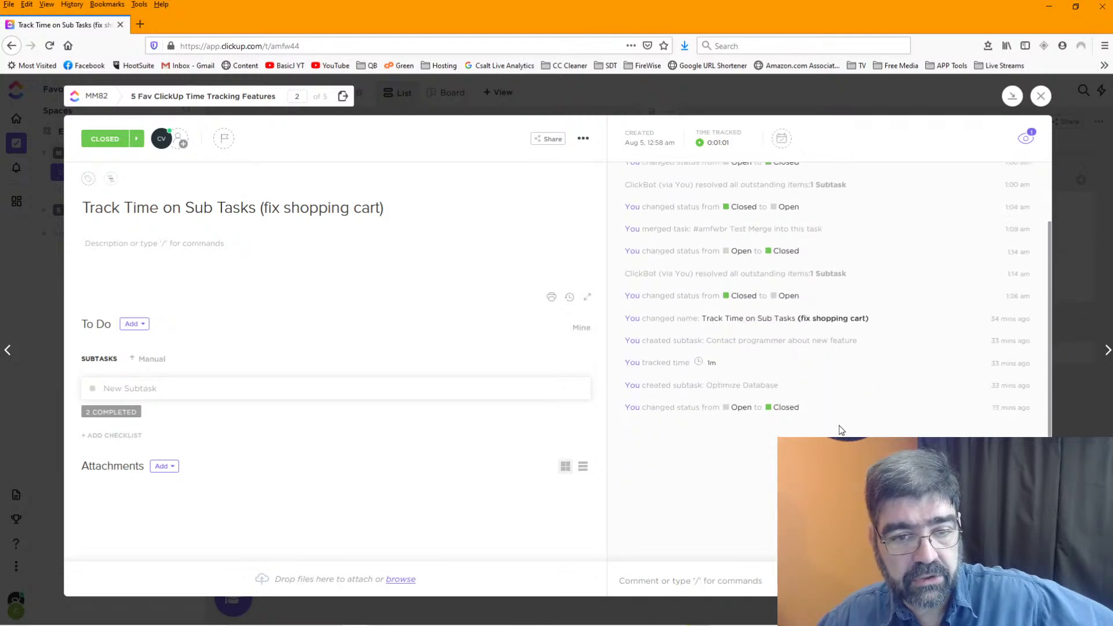
scroll(839, 434, down, 2)
scroll(745, 282, up, 5)
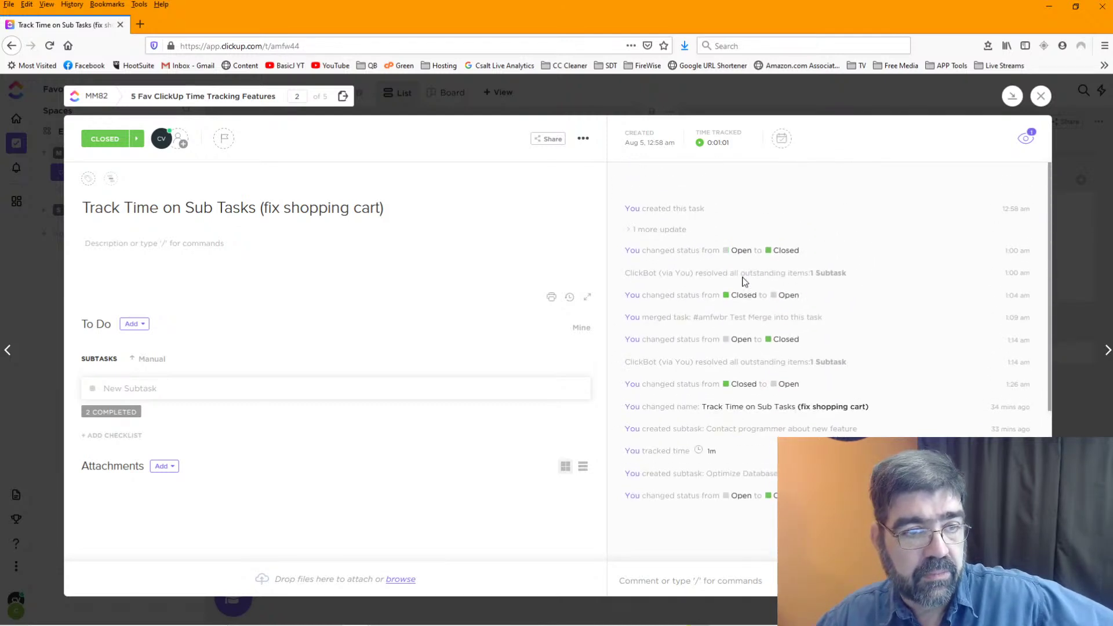
click(661, 232)
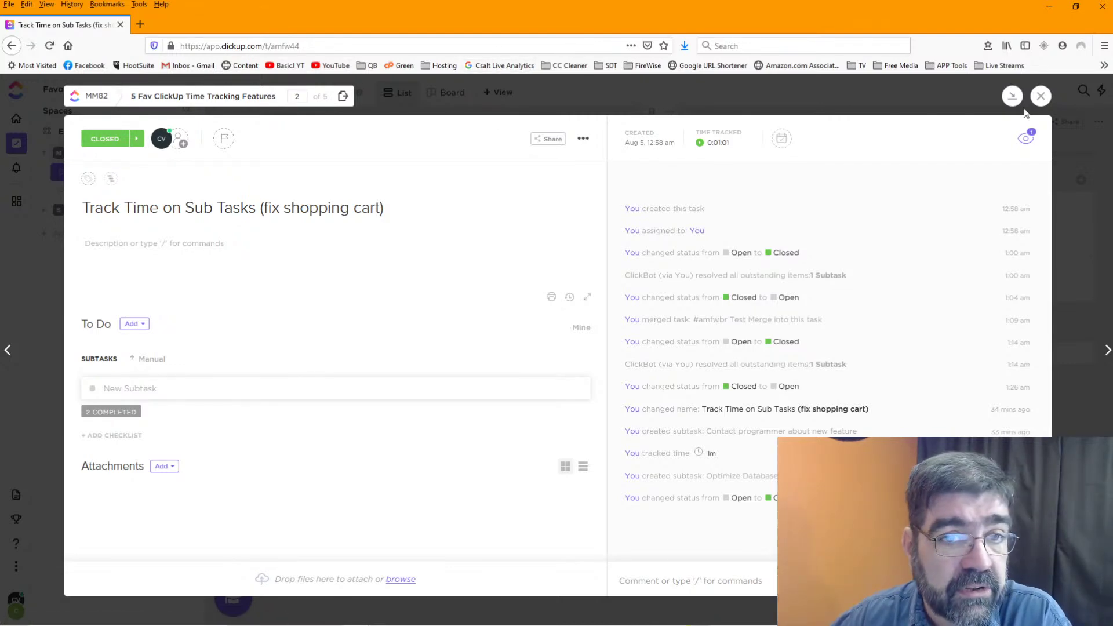
click(1040, 96)
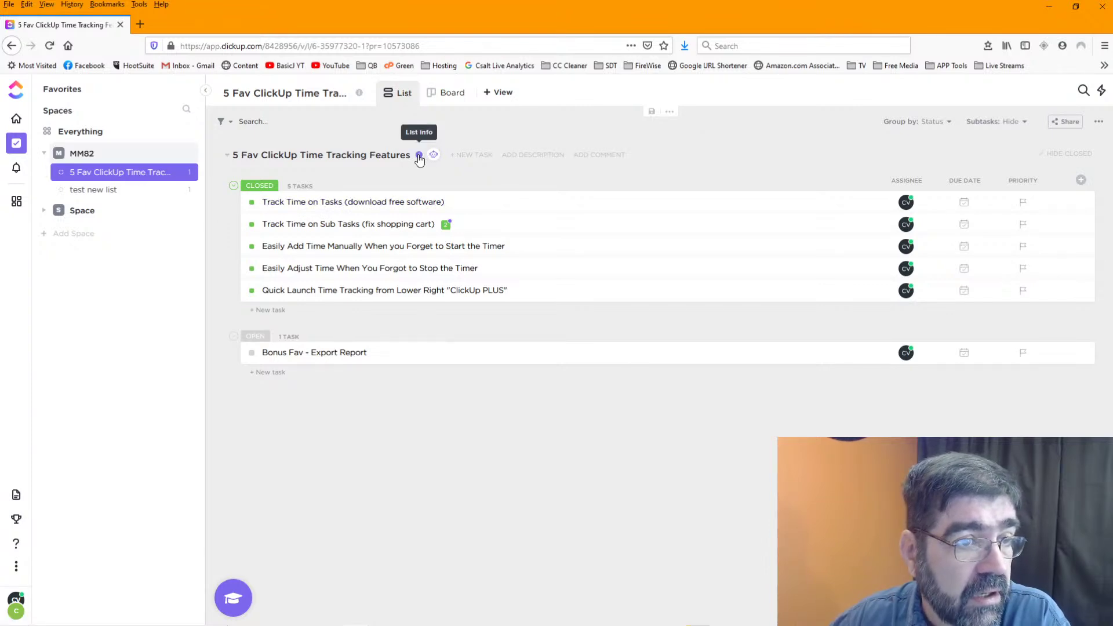
- Review the info of the "5 Fav ClickUp Time Tracking Features" list and its "Create tasks by email" instructions, and close the instructions
click(532, 159)
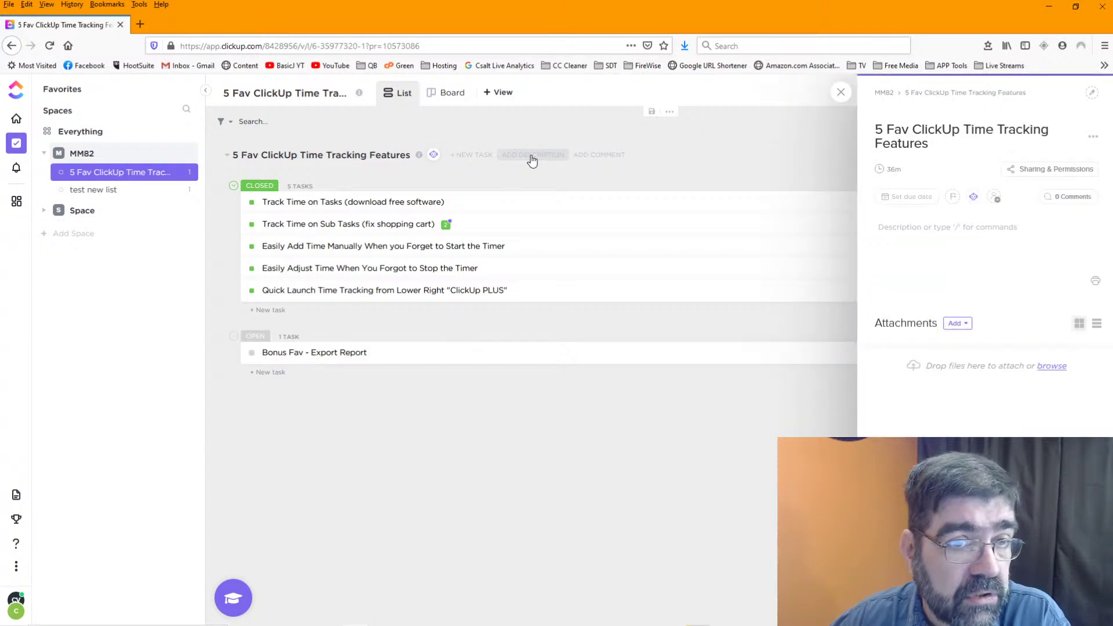
right_click(532, 158)
click(696, 159)
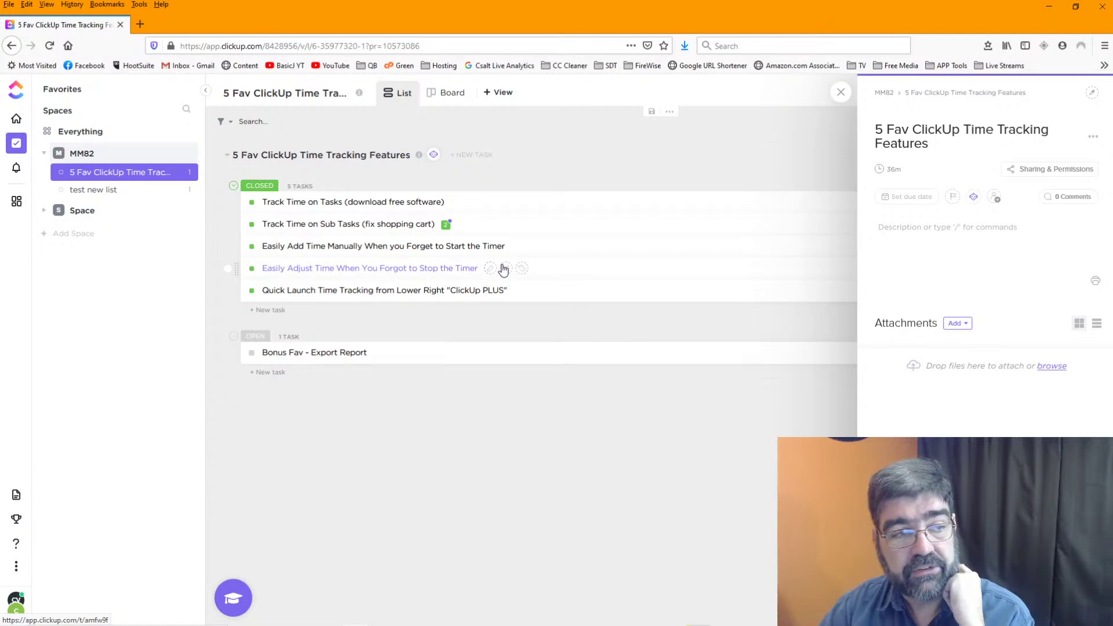
click(352, 160)
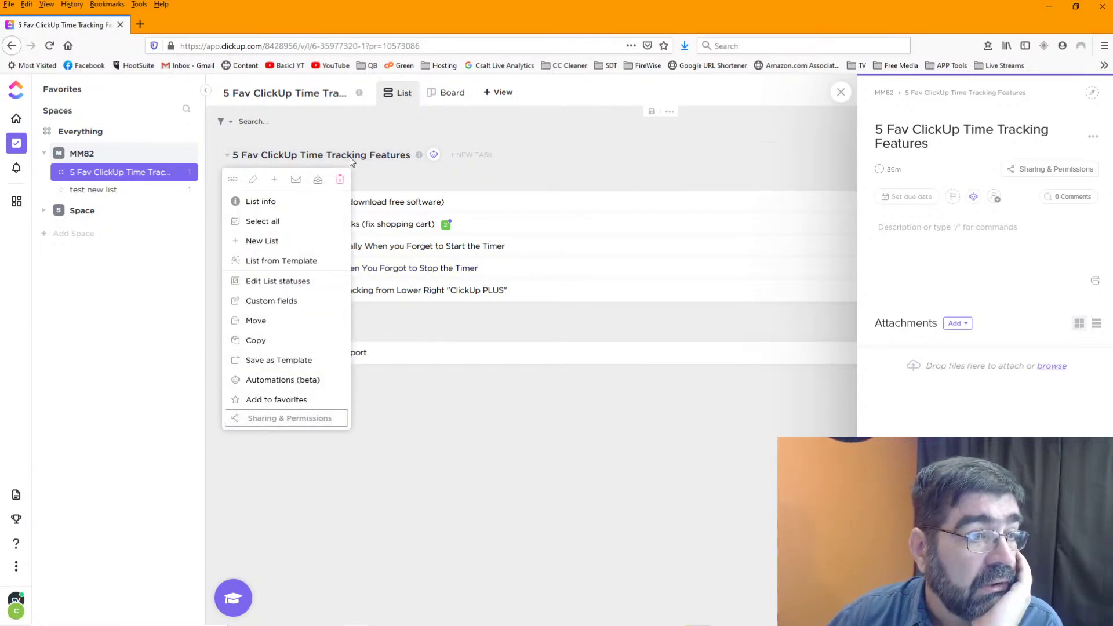
click(296, 180)
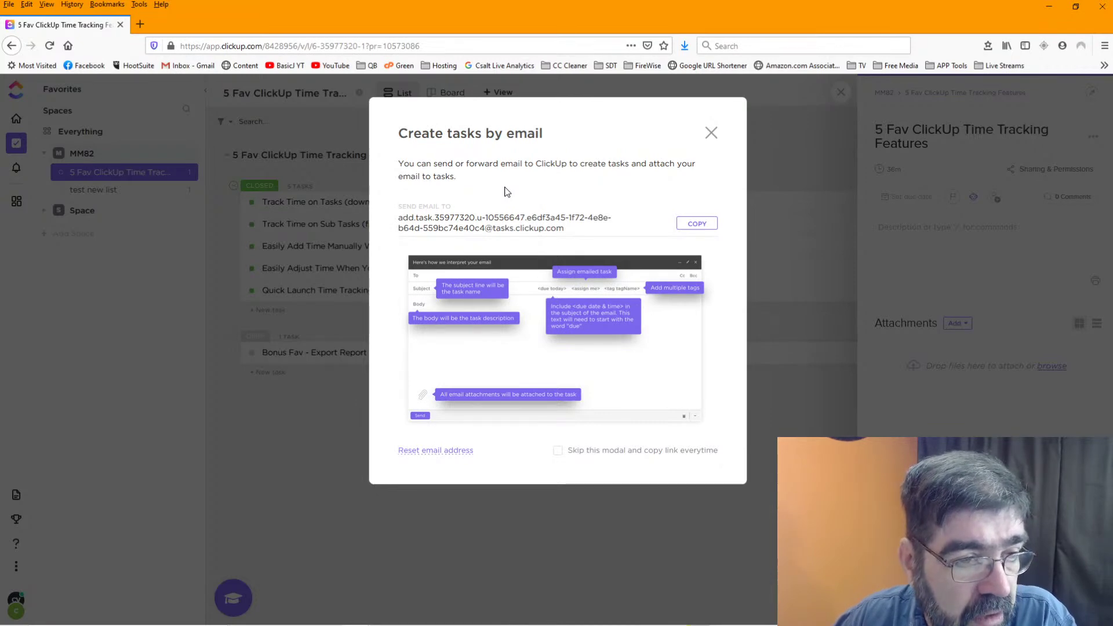
click(711, 134)
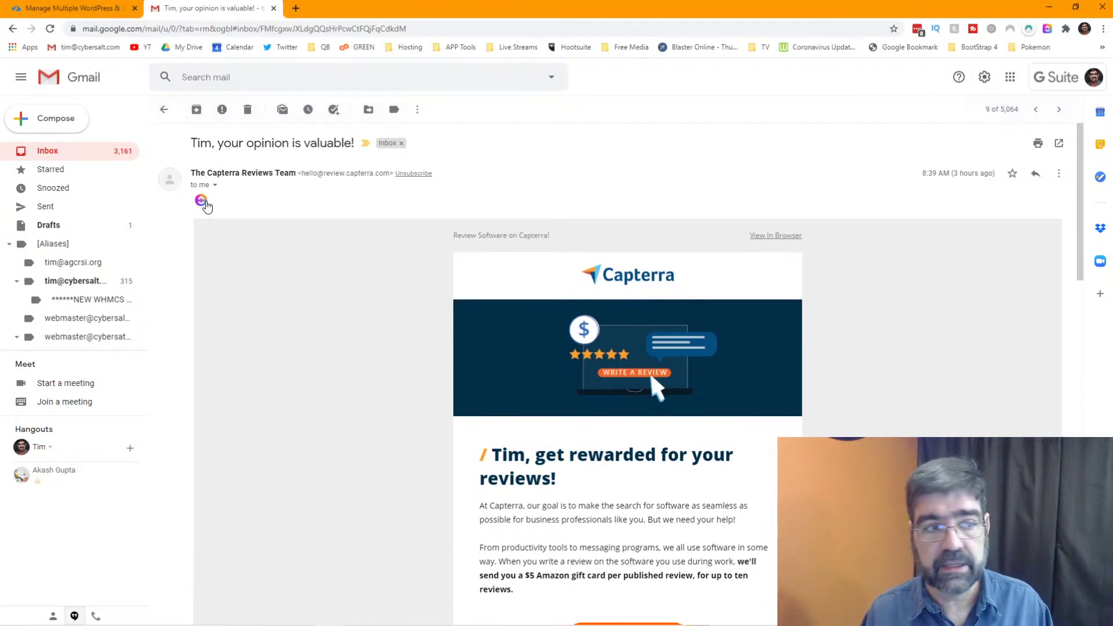
- In Gmail, start a new ClickUp task from the Capterra review email with the Joomcast Episode 22 list in the Joomcast space as destination
click(202, 201)
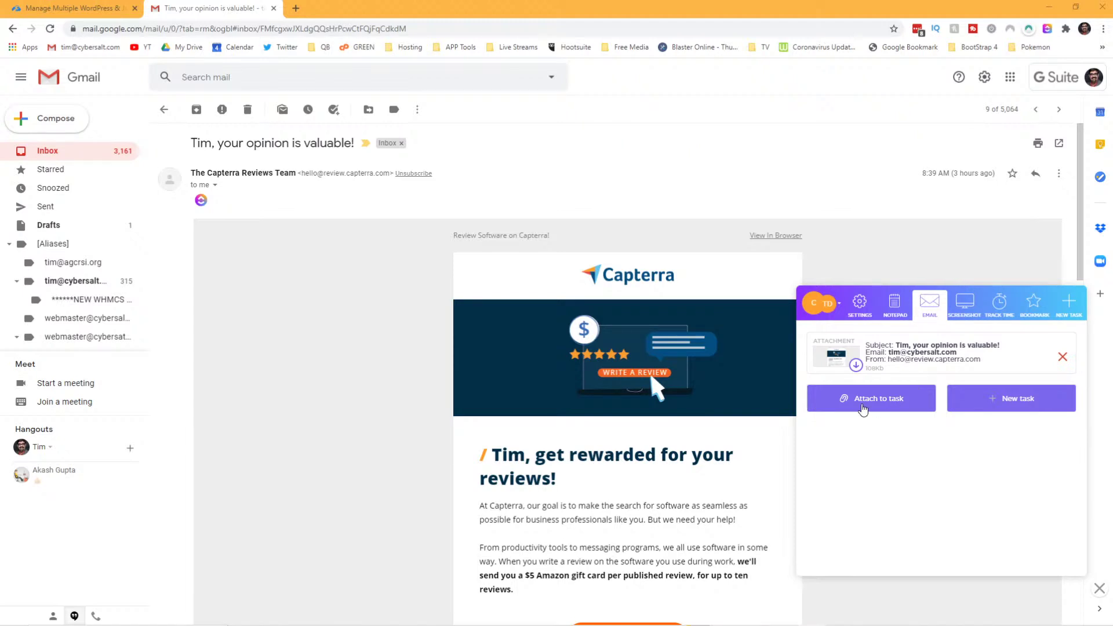
click(1032, 413)
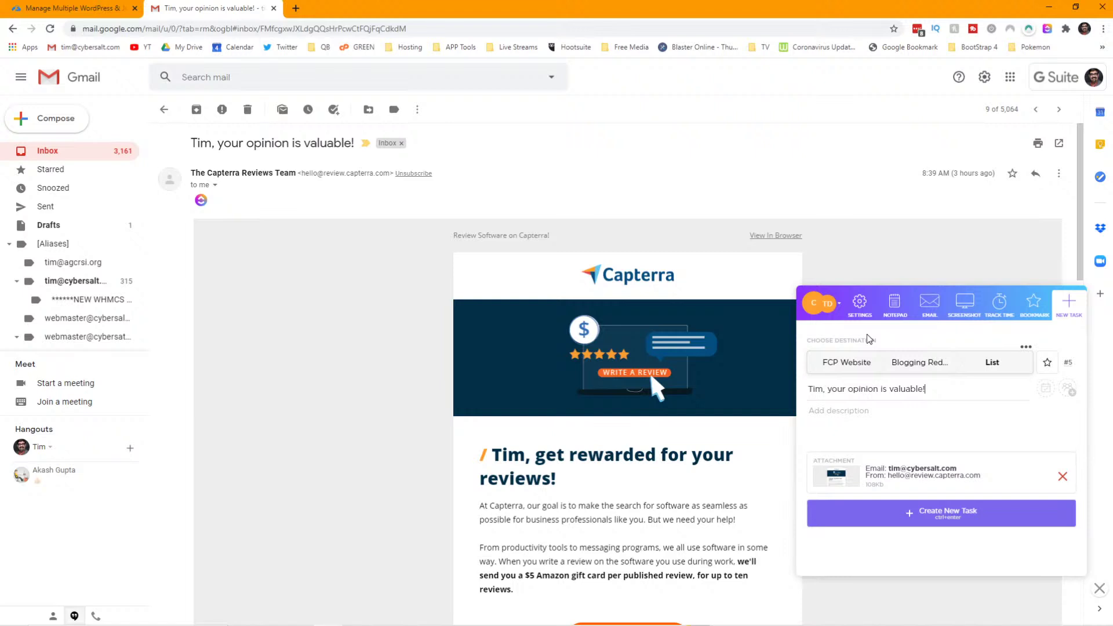
click(859, 362)
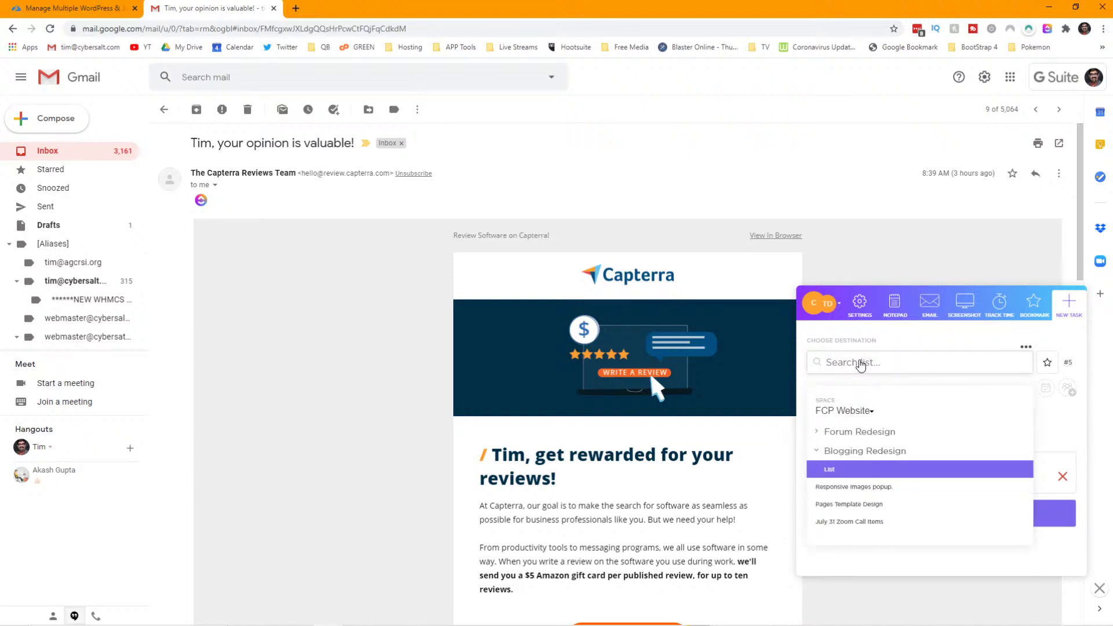
click(862, 413)
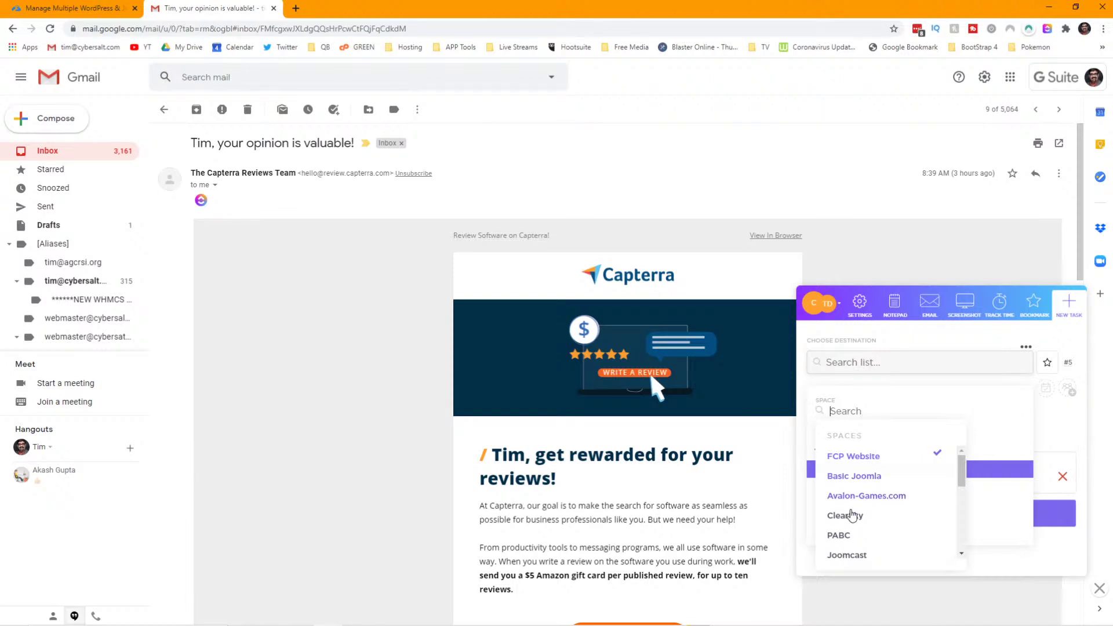
click(850, 556)
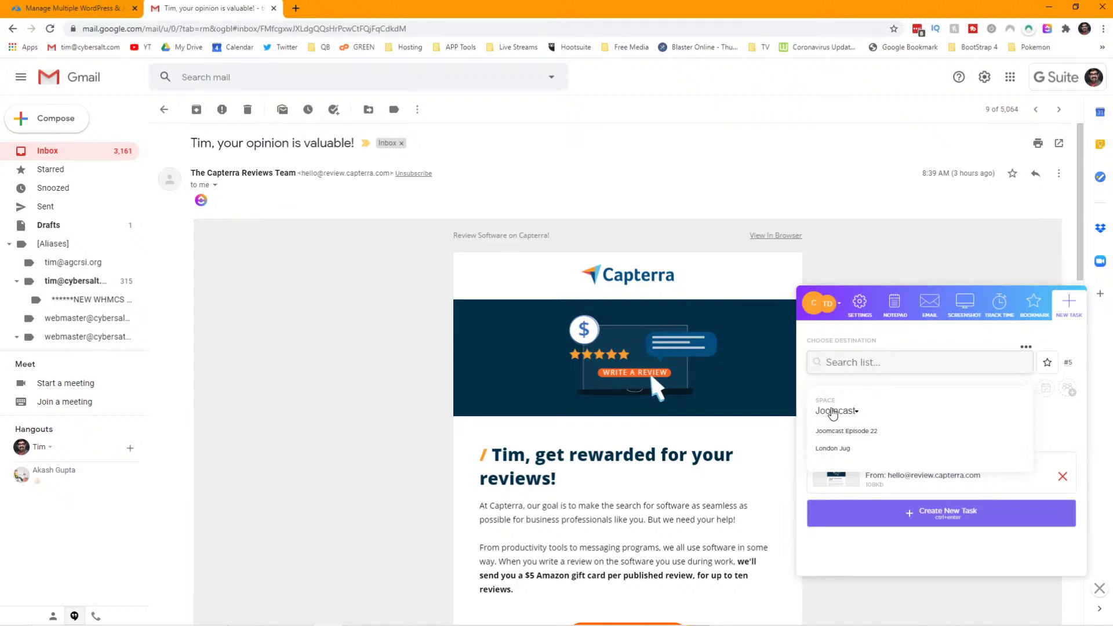
click(833, 412)
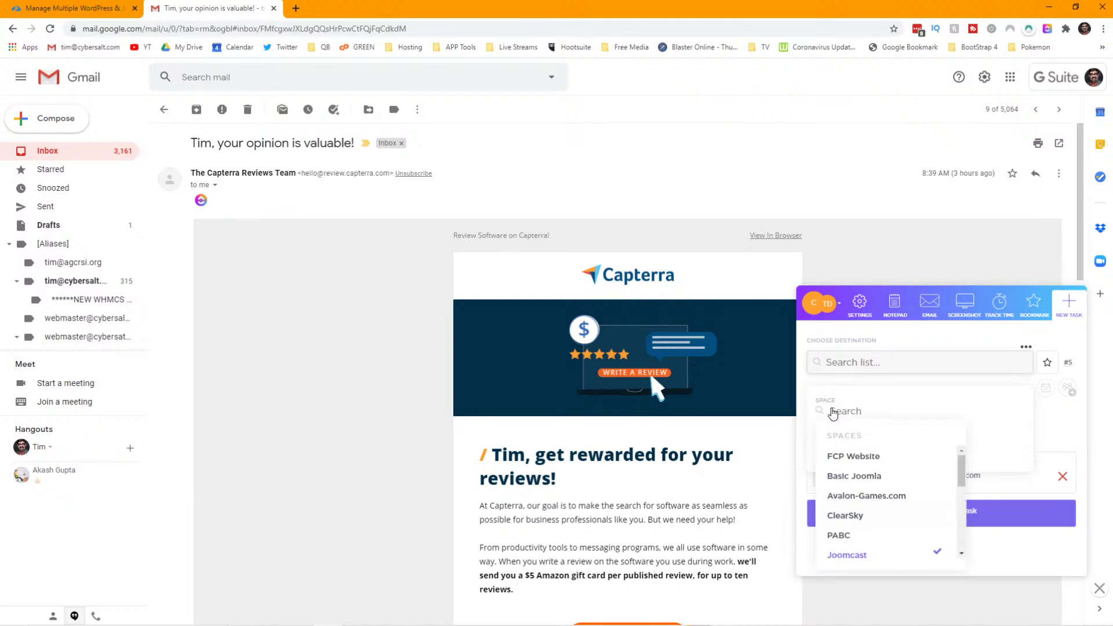
click(863, 555)
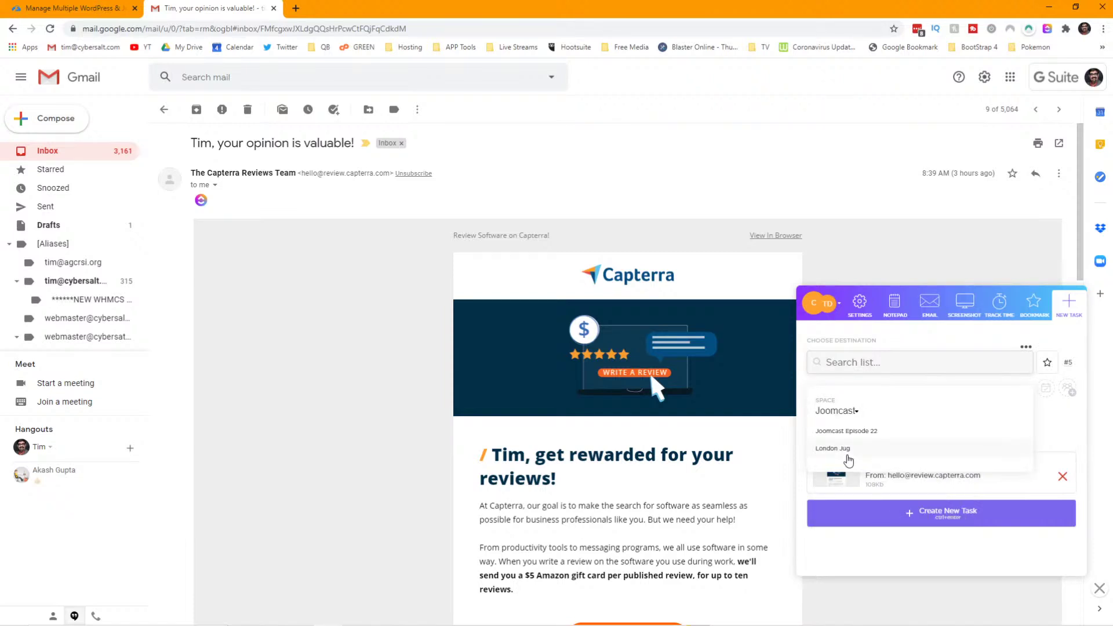
click(849, 432)
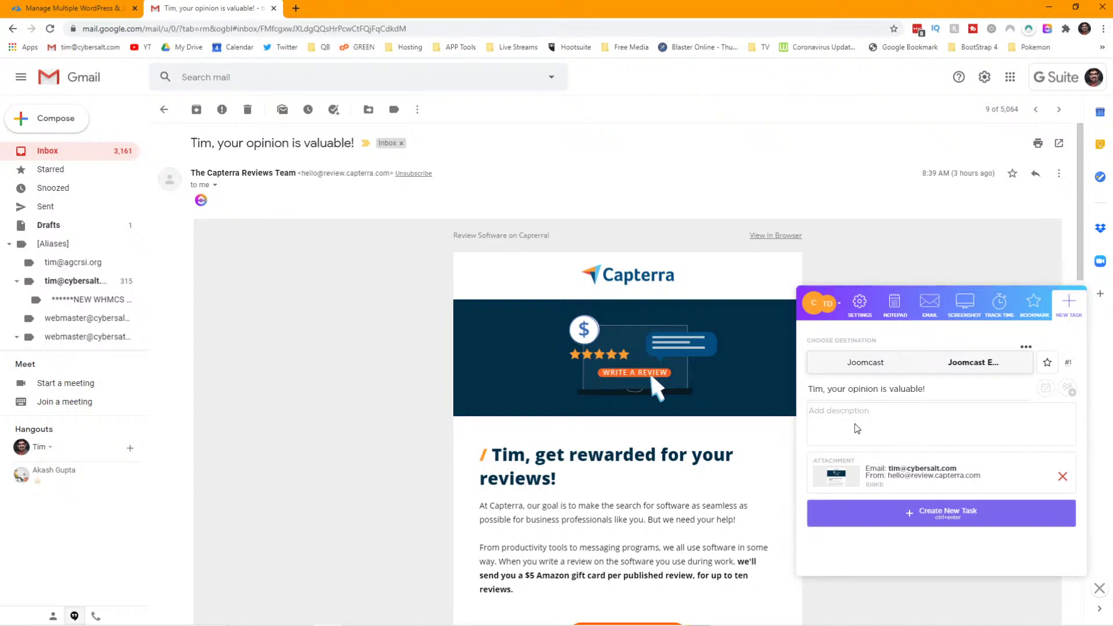
- Give the task the description "Important email to reply to in a week" and create it
click(919, 427)
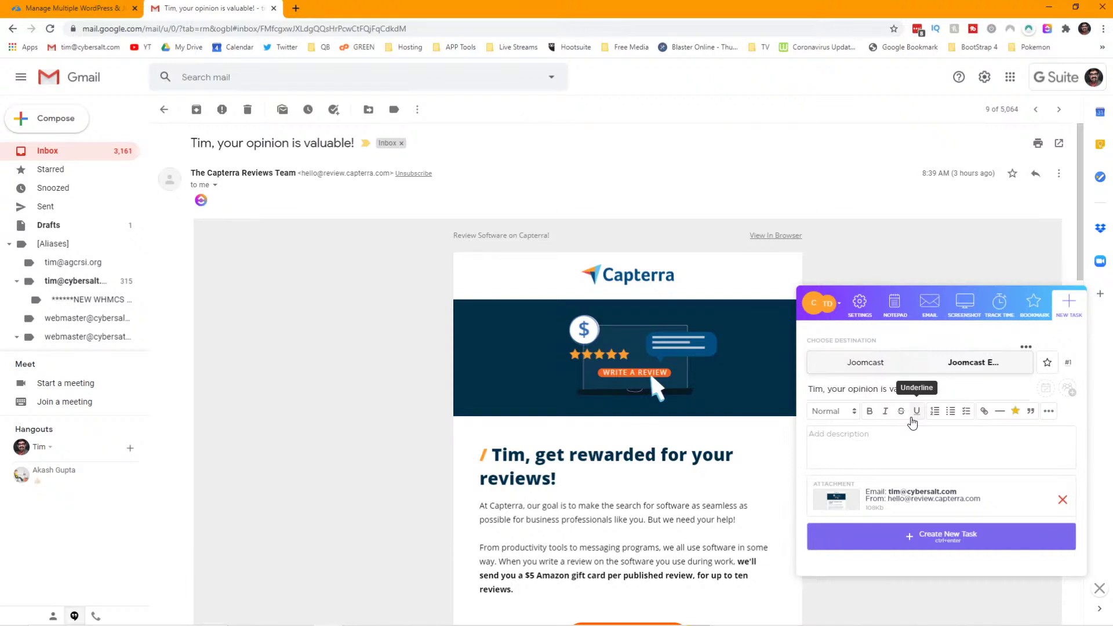
text(IMprotatnt email to reply to in a week)
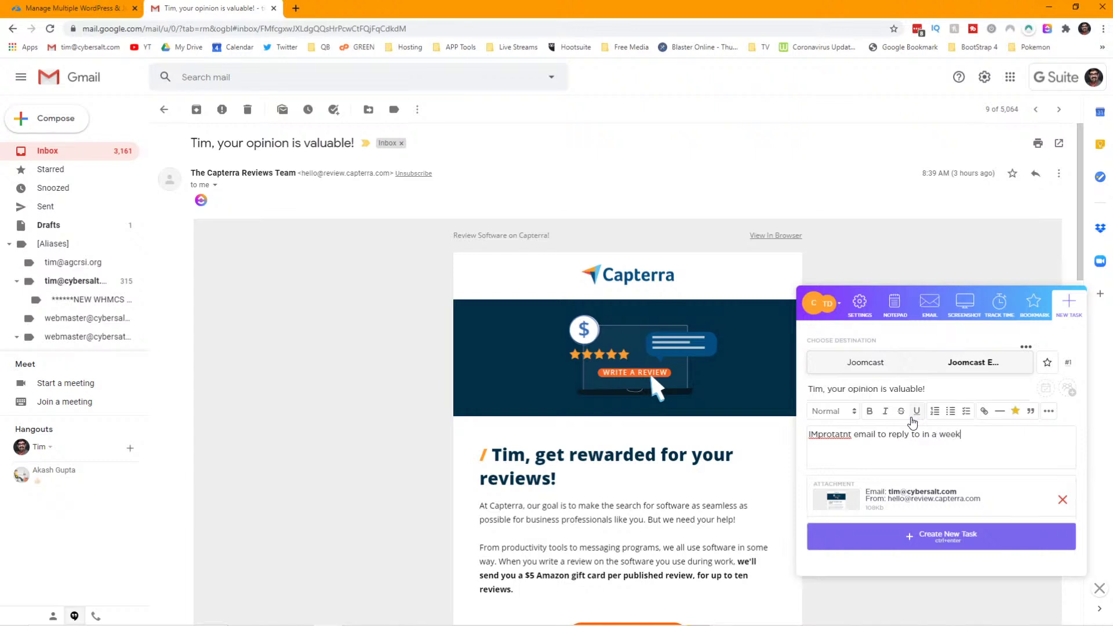
right_click(836, 433)
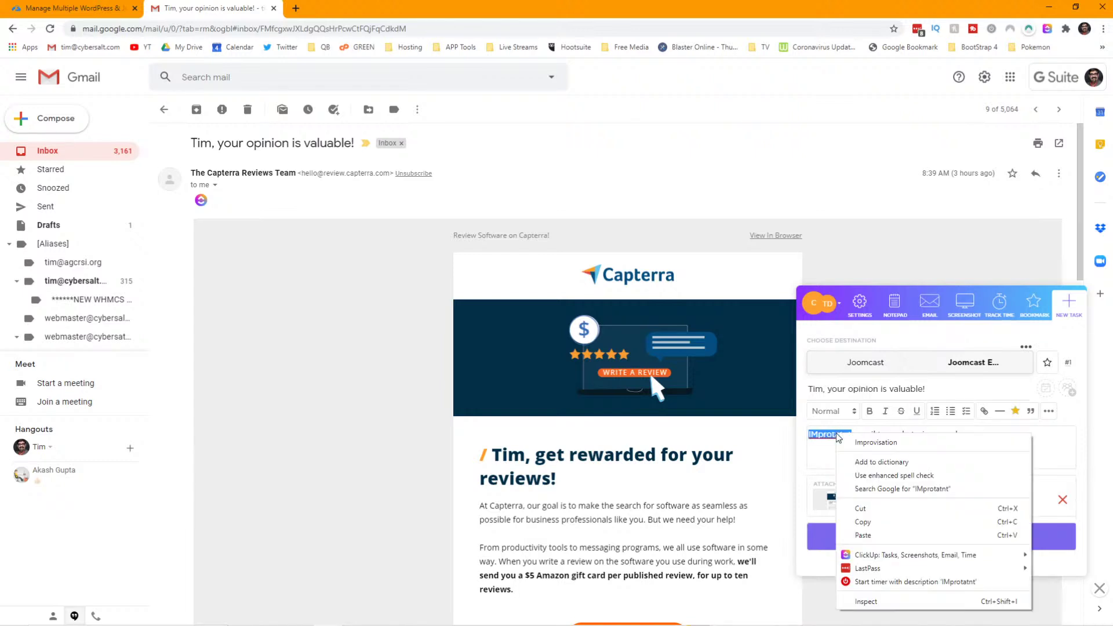
click(818, 436)
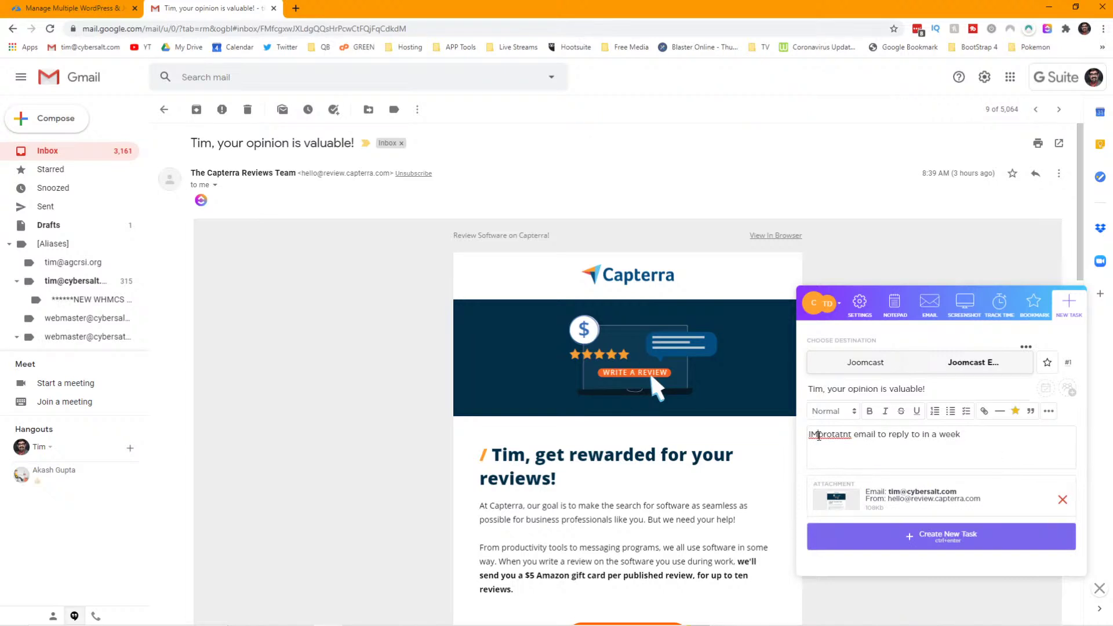
right_click(818, 436)
key(Escape)
text(Important)
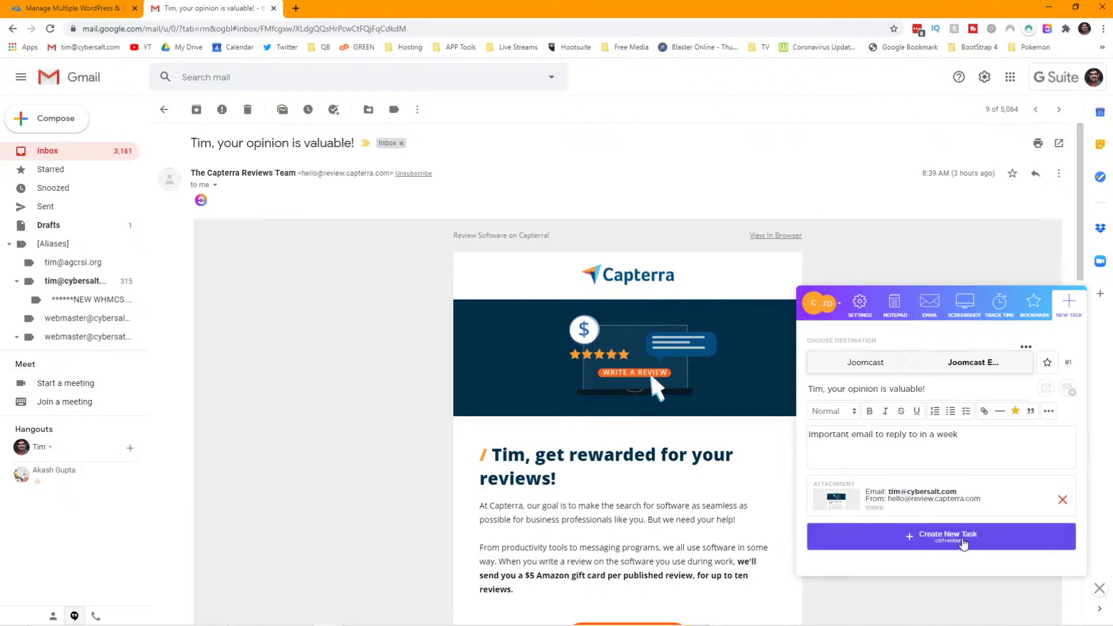
click(962, 544)
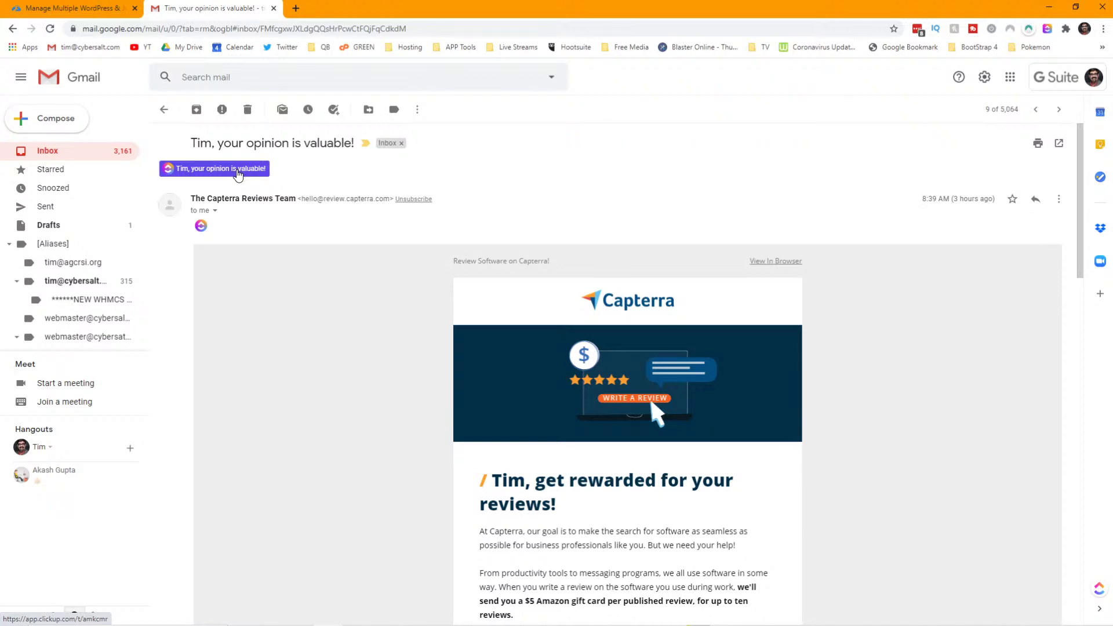
- Open the task created from the Capterra email in ClickUp and open its due date for editing
click(238, 173)
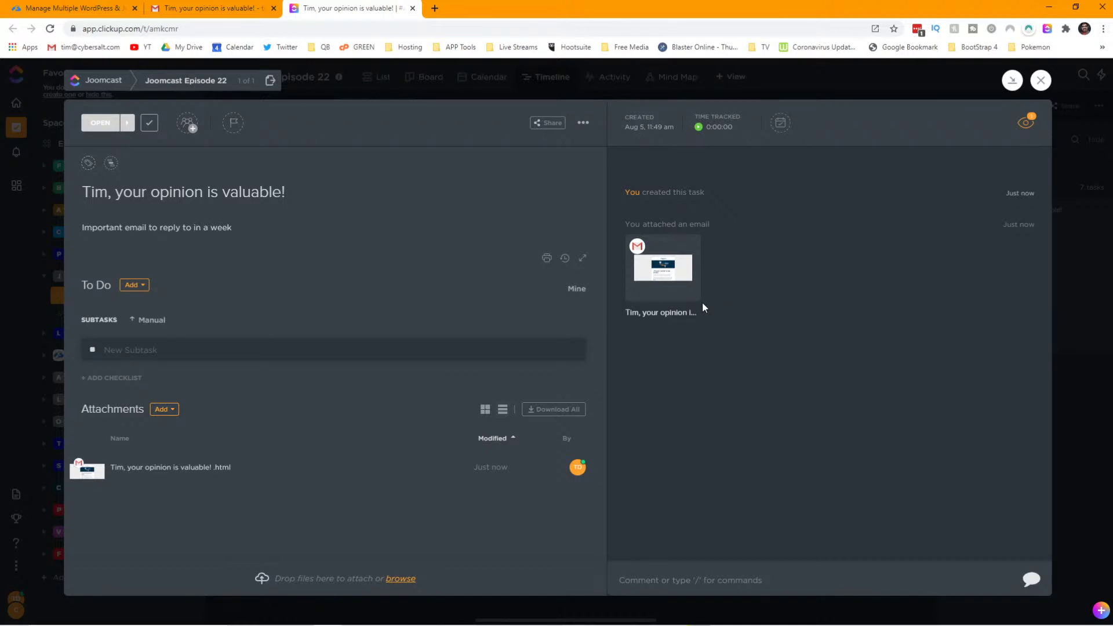
click(779, 124)
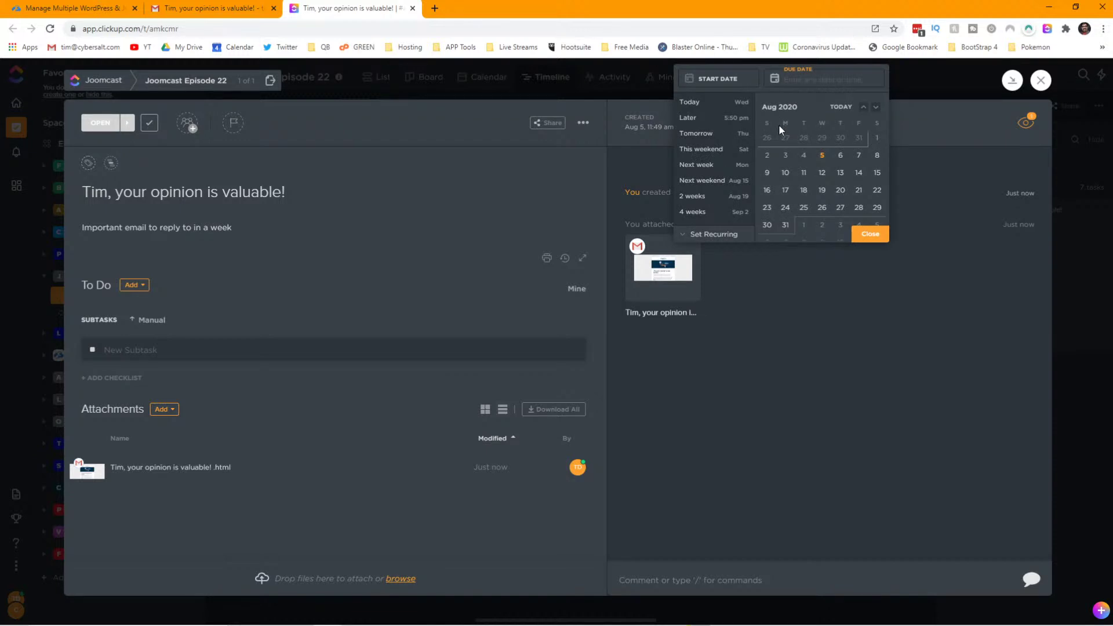
click(822, 155)
click(851, 83)
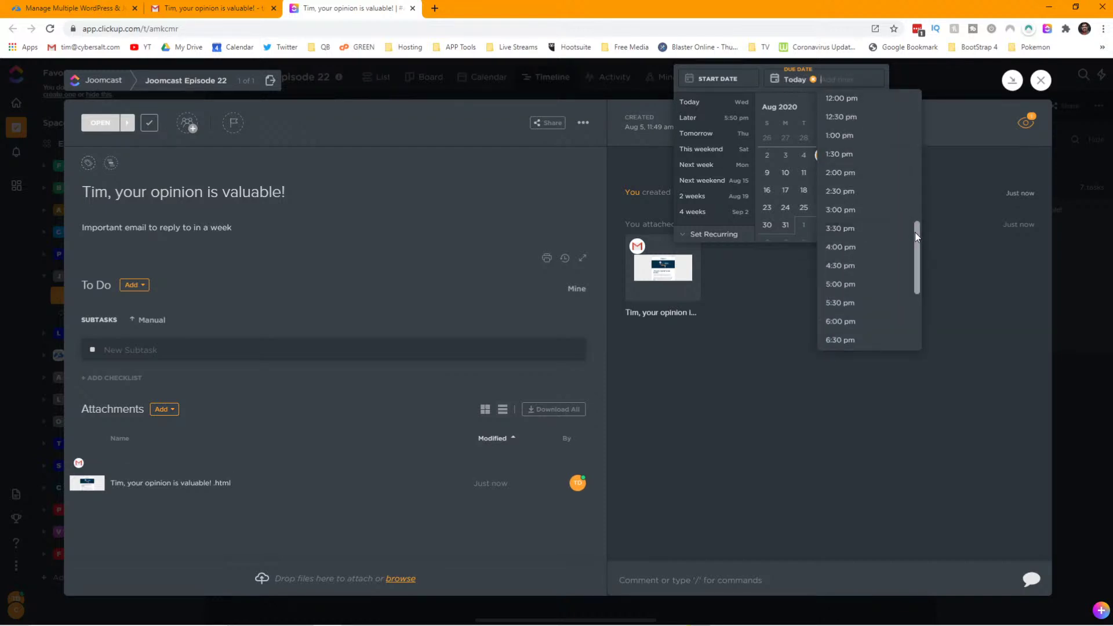
drag(915, 232, 906, 98)
click(867, 99)
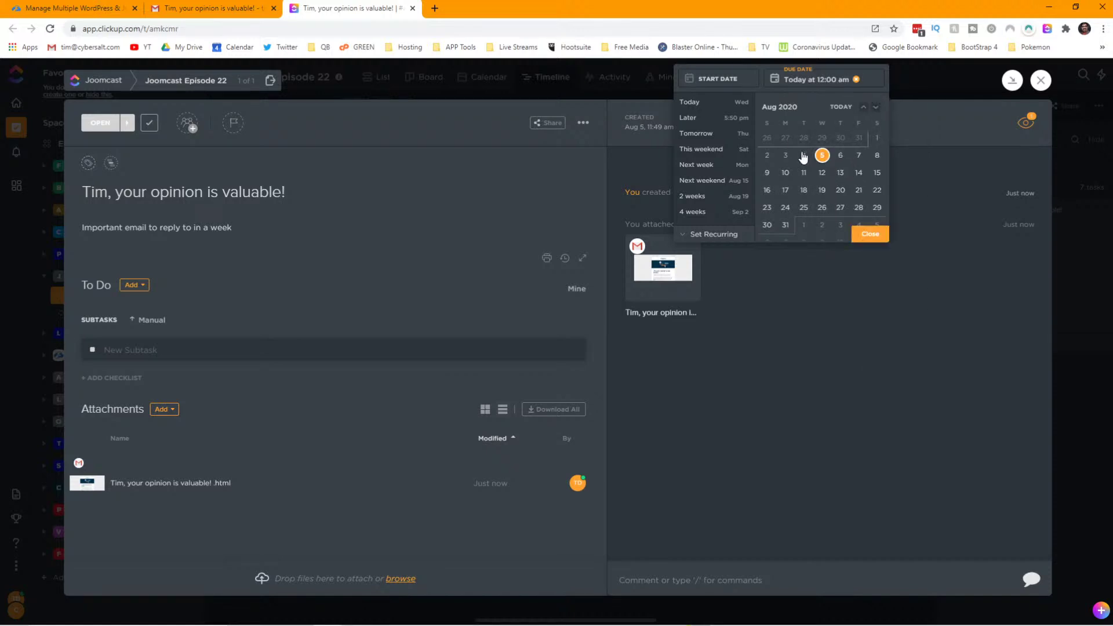
click(856, 81)
- Set the task's due date to August 12, 2020 at 1:00 pm and close the date picker
click(822, 173)
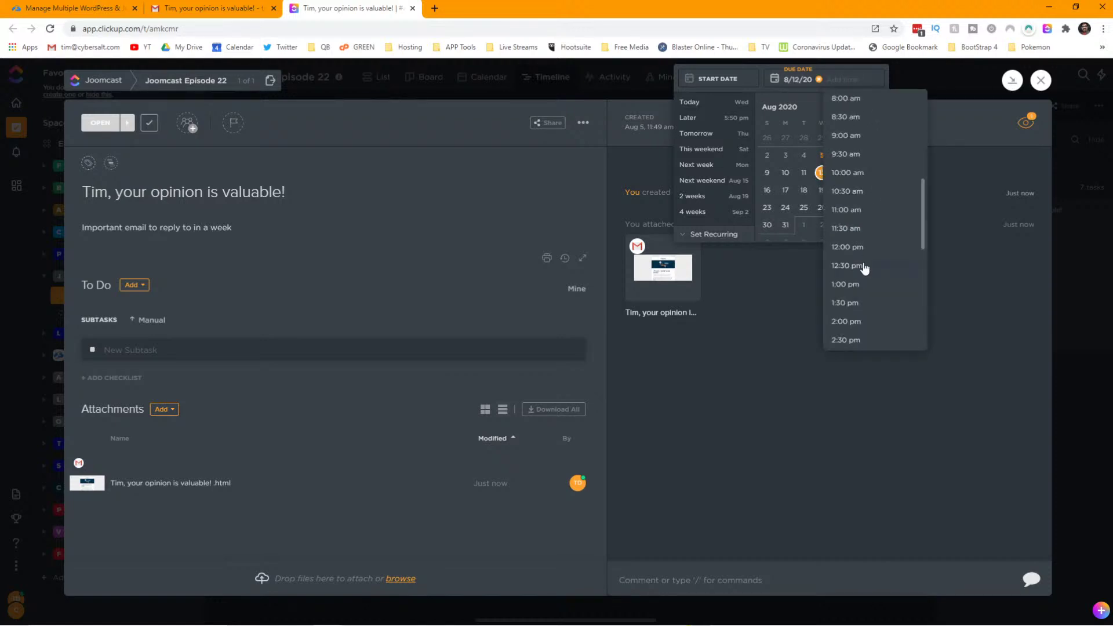
click(857, 284)
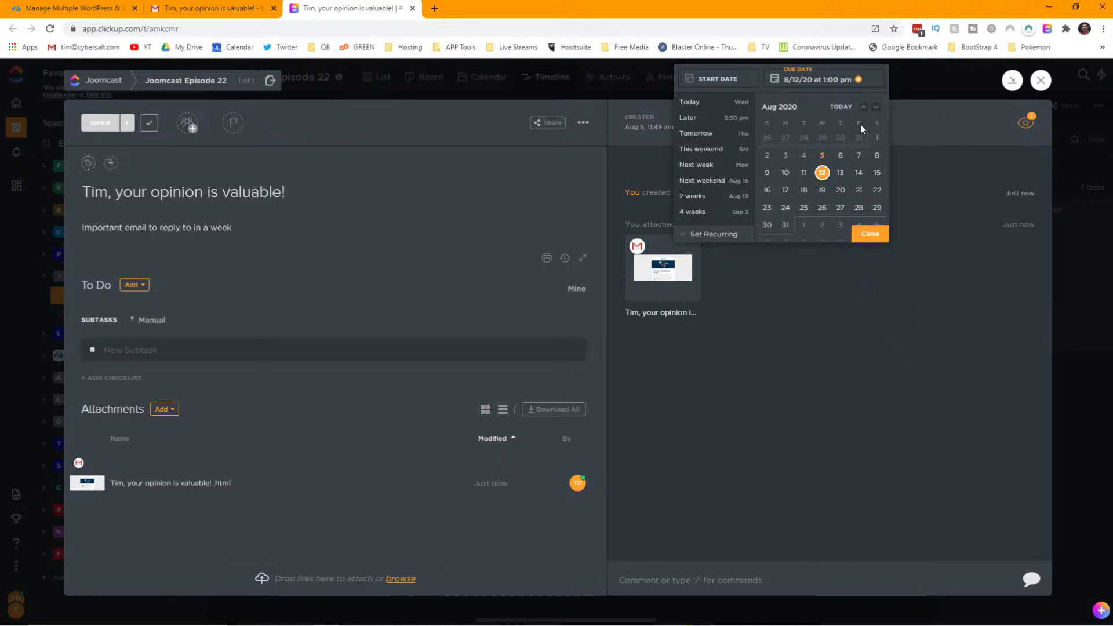
click(928, 246)
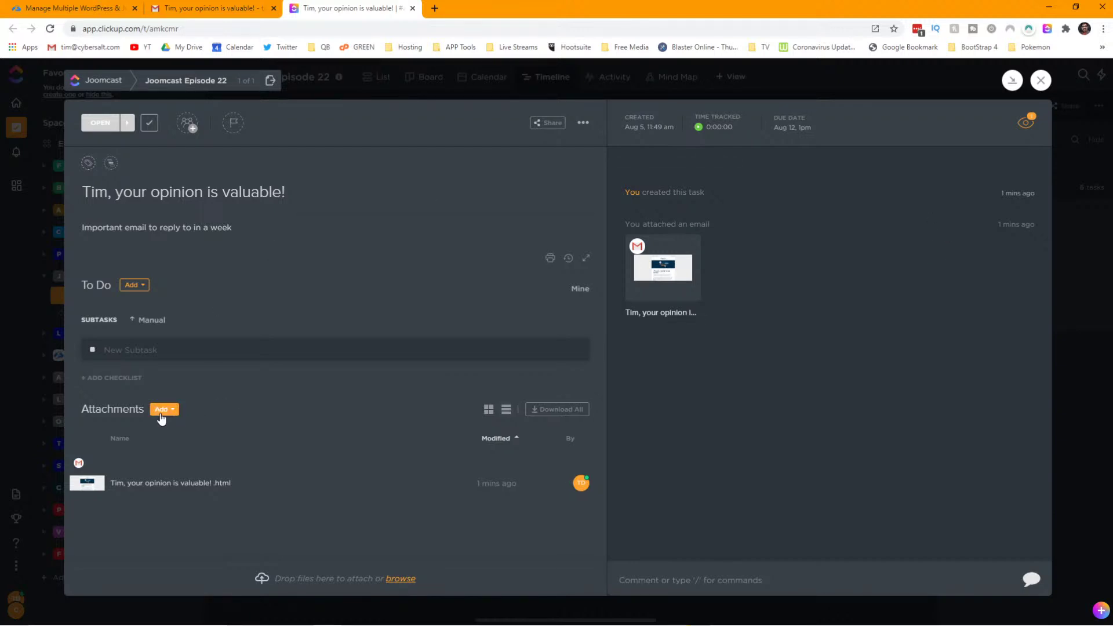
- Look through the slash commands available in the task's comment box and dismiss the command list
click(1030, 583)
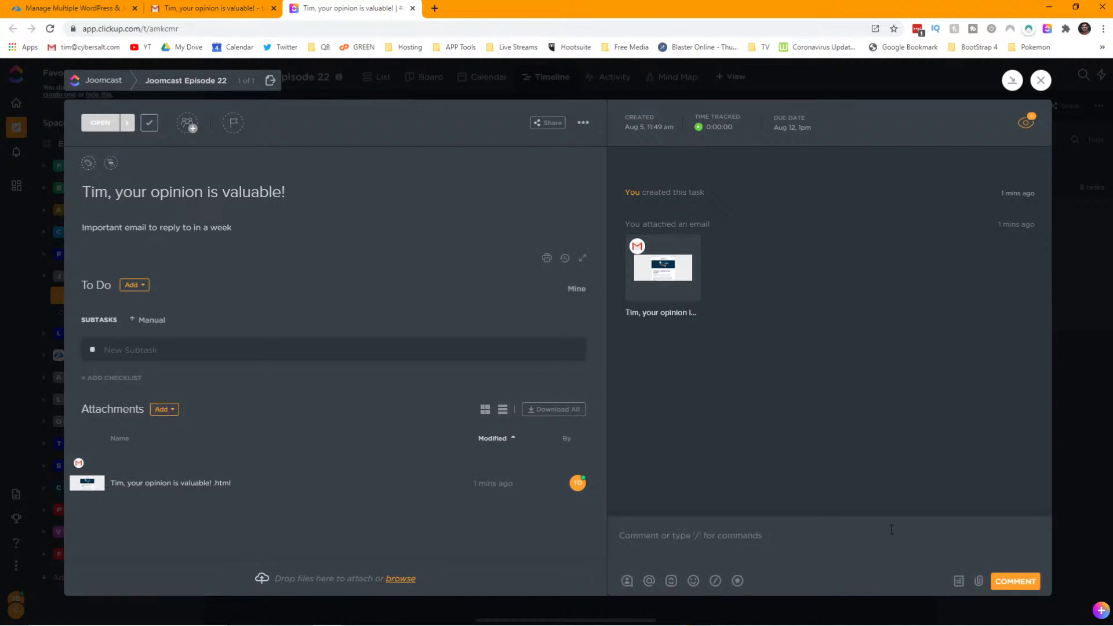
text(/)
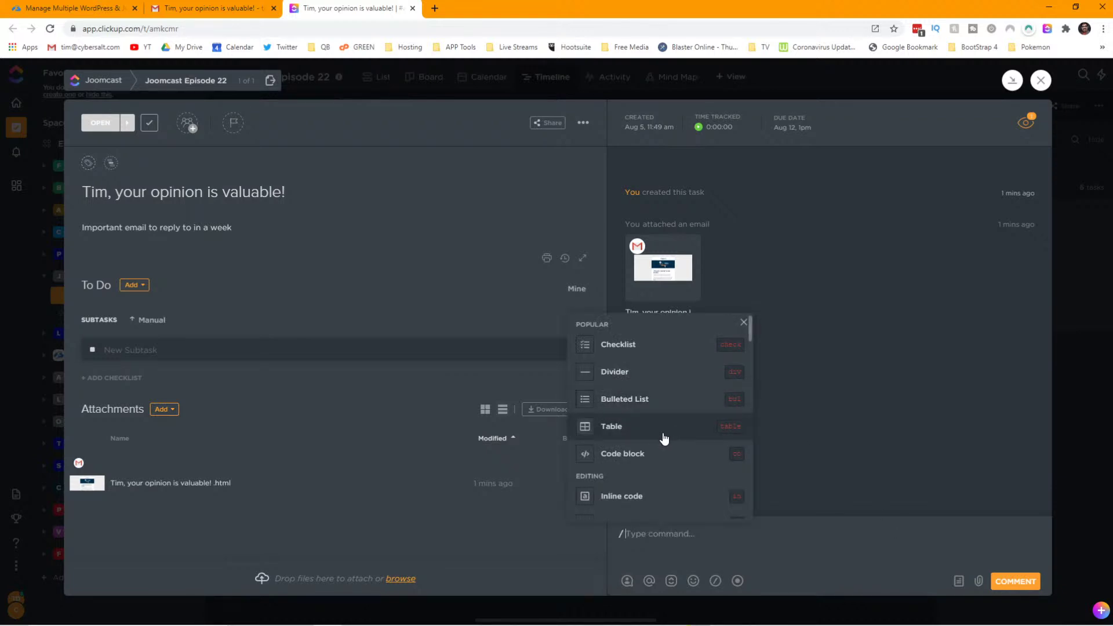
scroll(671, 422, down, 5)
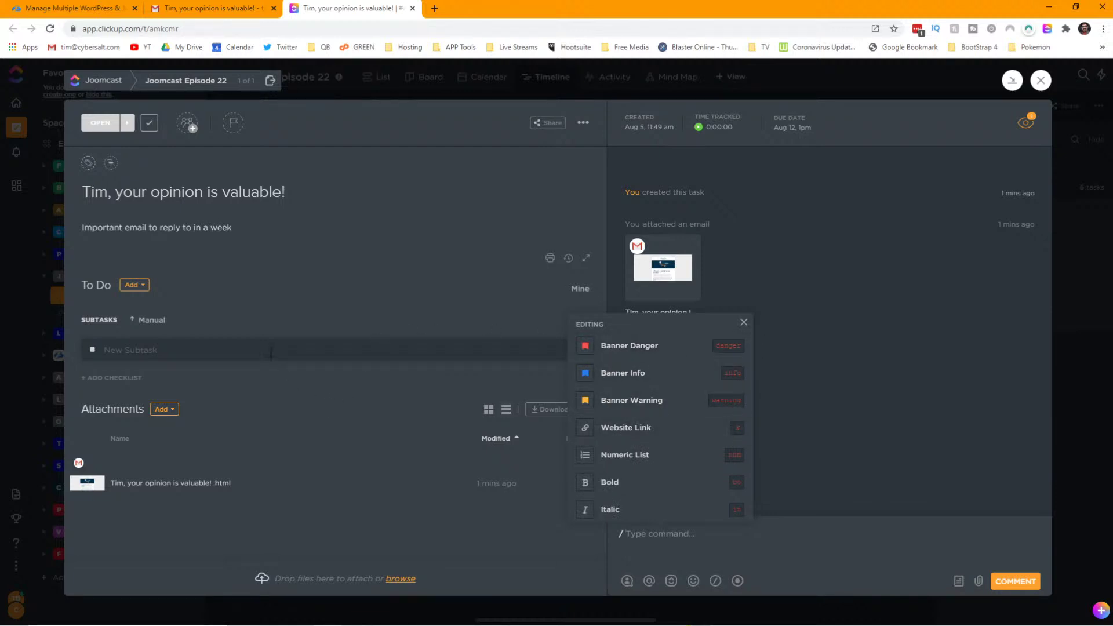
click(270, 352)
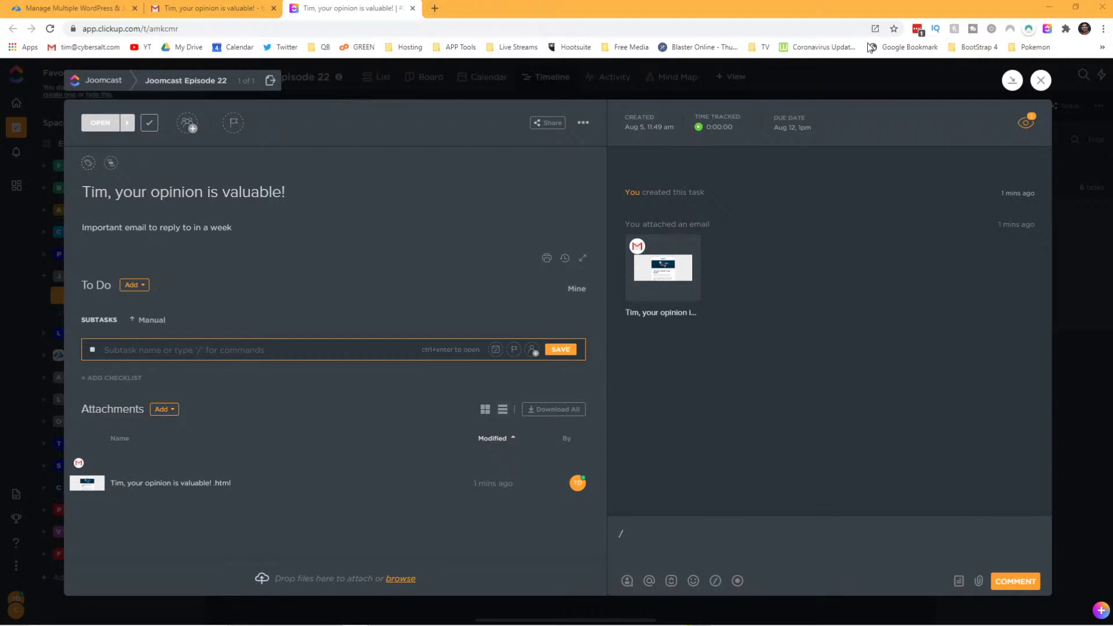
- Search Google for "clickup outlook integration" in a new browser tab
click(435, 9)
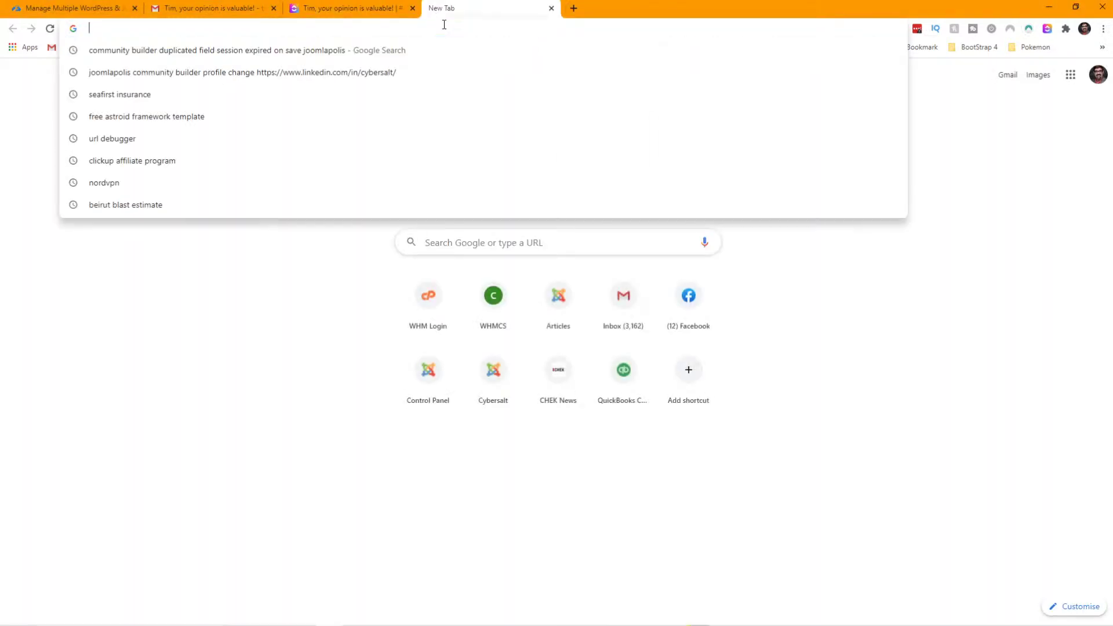
text(click)
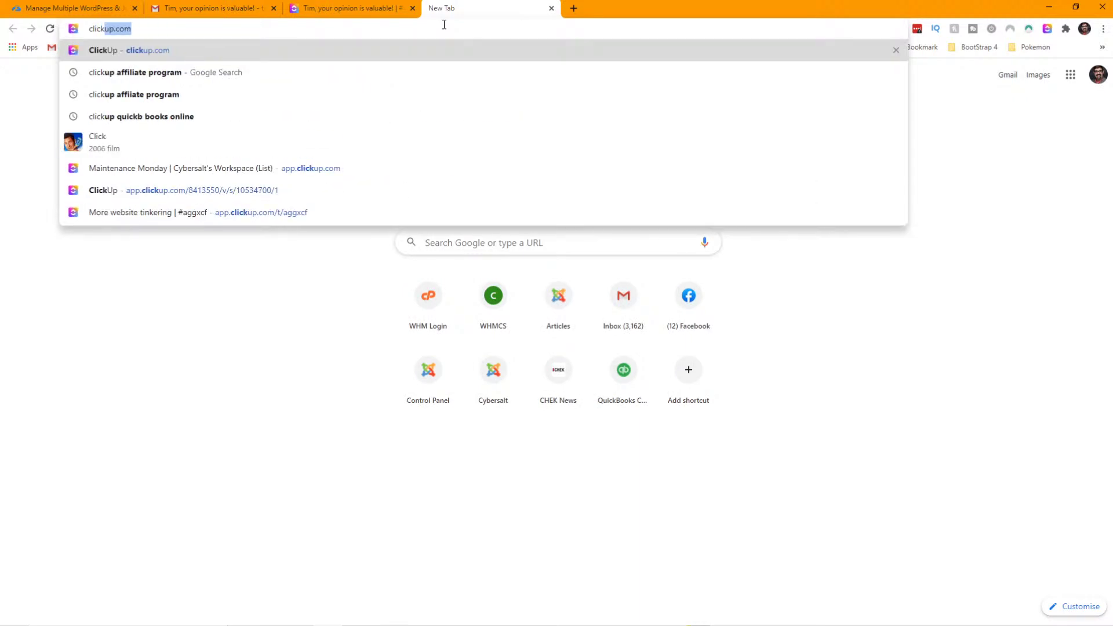
text(up)
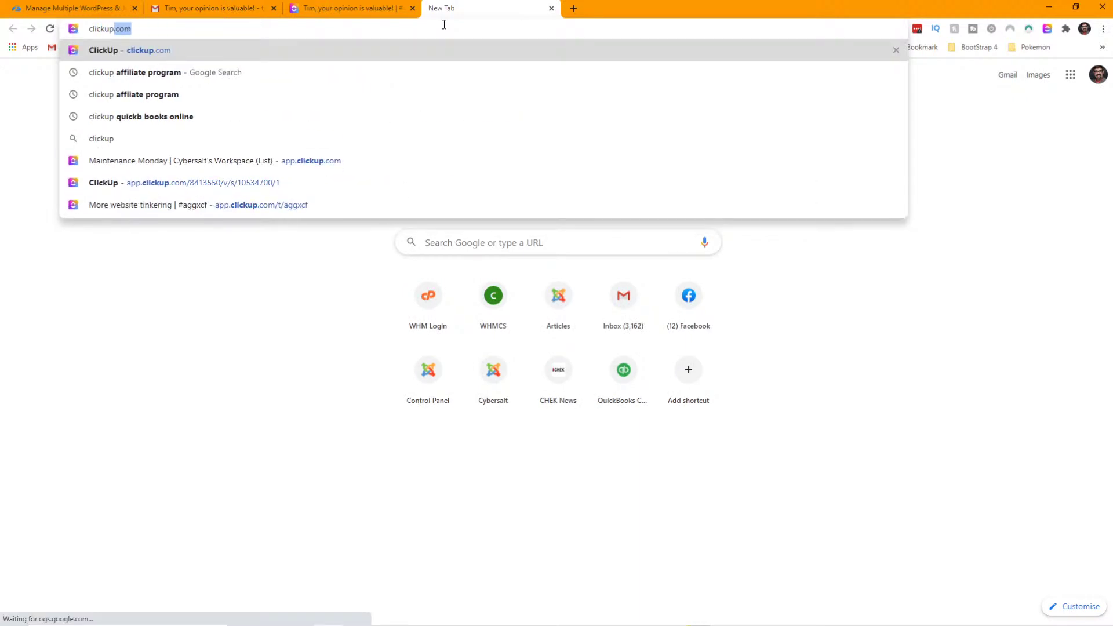
text( outlook integration)
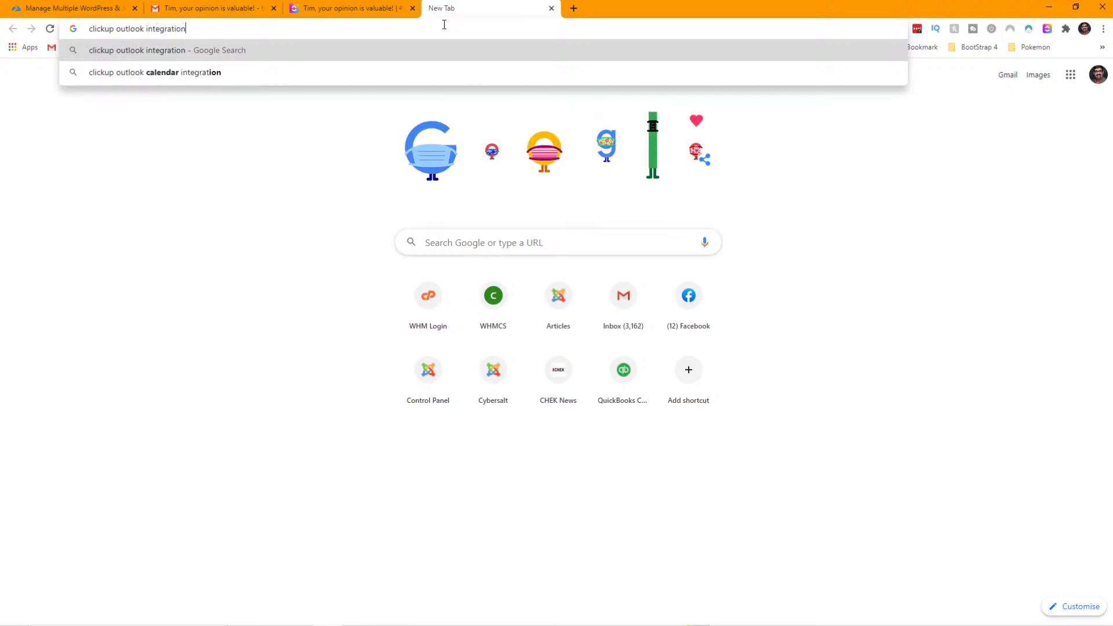
key(Return)
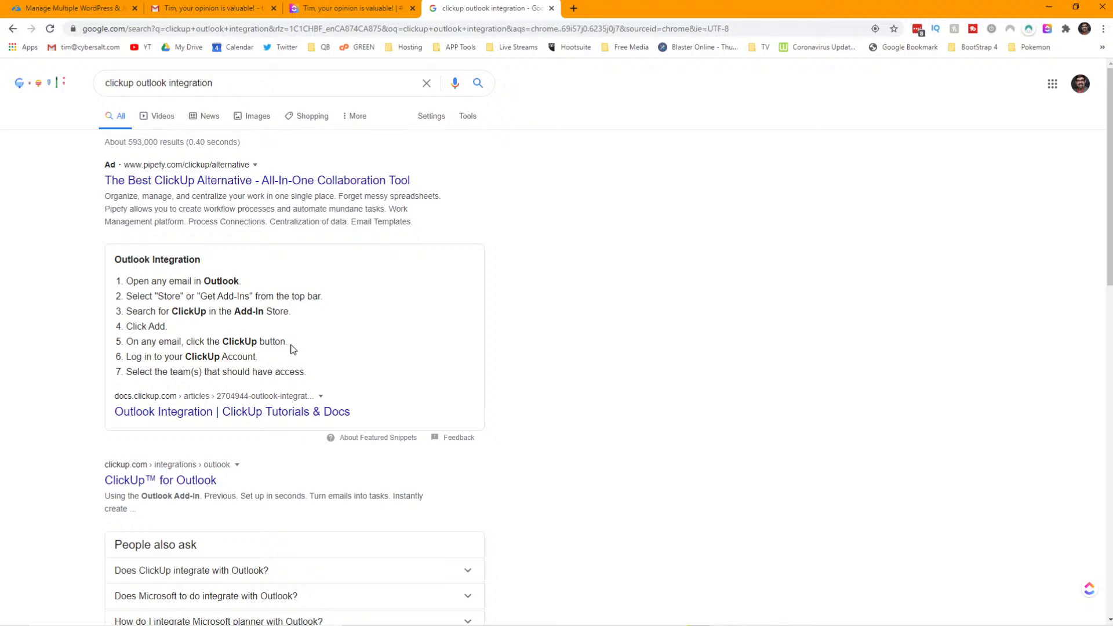
- Change the Google search to "clickup integrations" and open the ClickUp Integrations page from the results
click(143, 83)
double_click(142, 83)
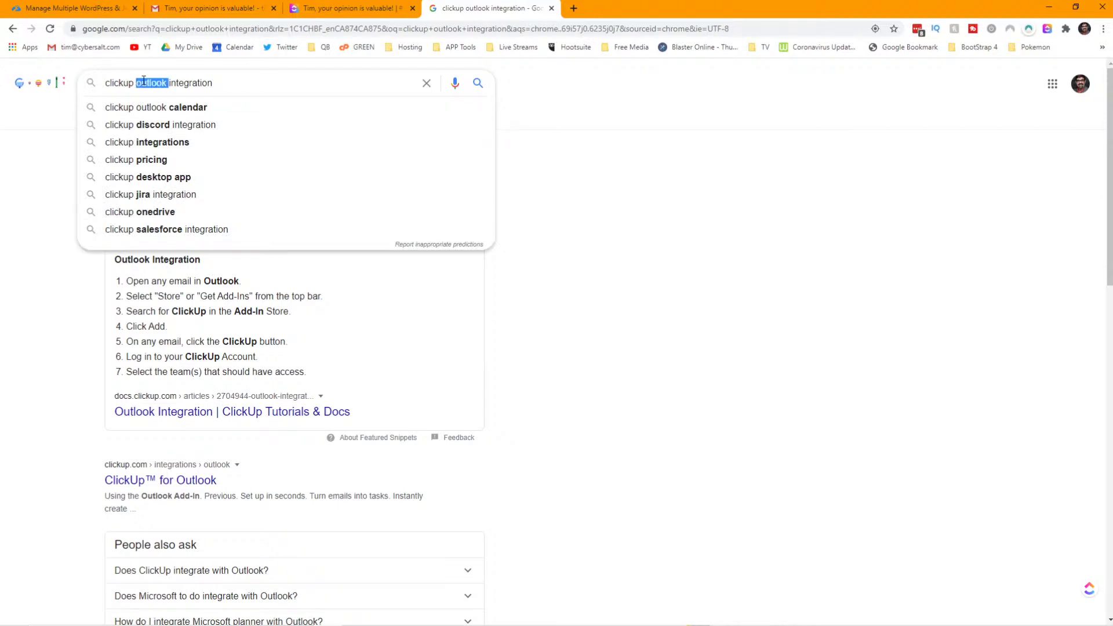
key(BackSpace)
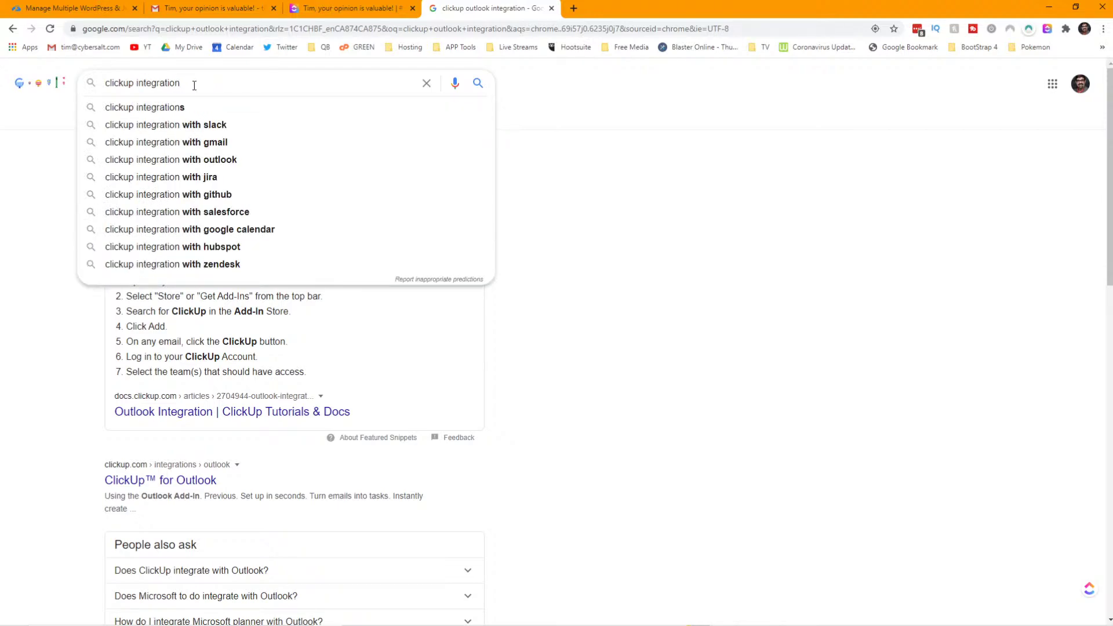
click(194, 108)
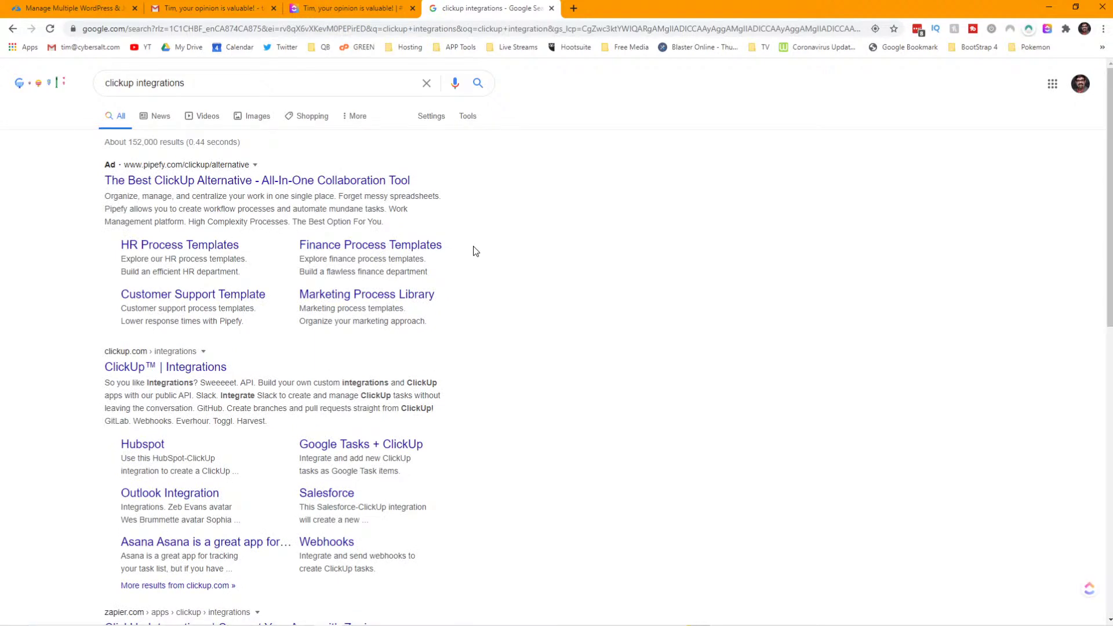
click(200, 365)
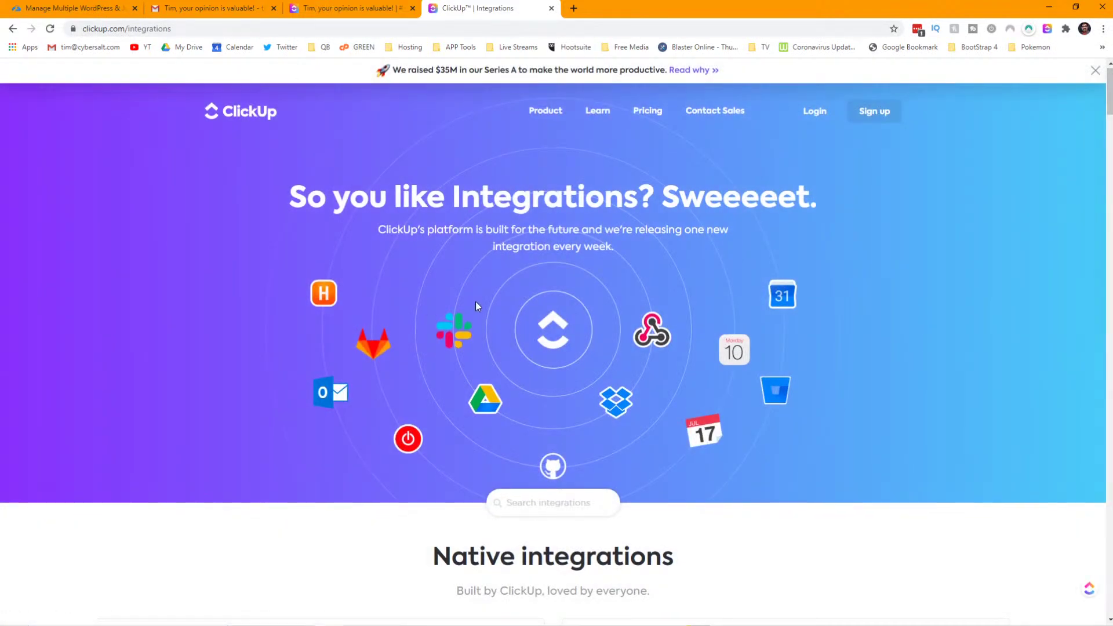
- Look through the native integrations on ClickUp's integrations page, from API and Slack to Bugsnag and Calendly
scroll(475, 302, down, 5)
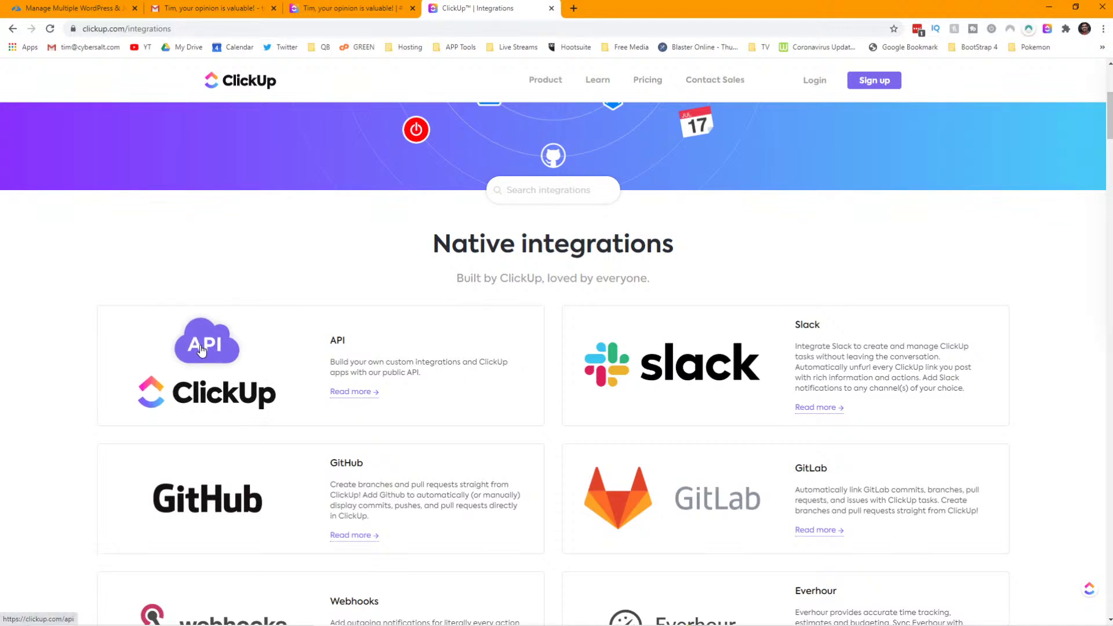
scroll(707, 372, down, 3)
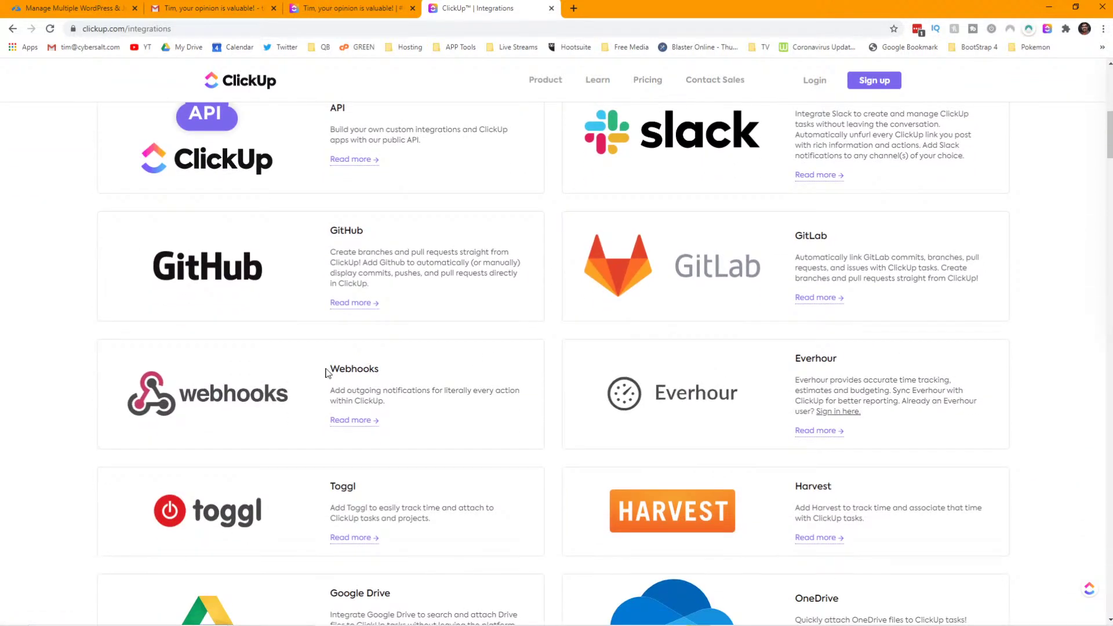
scroll(753, 390, down, 2)
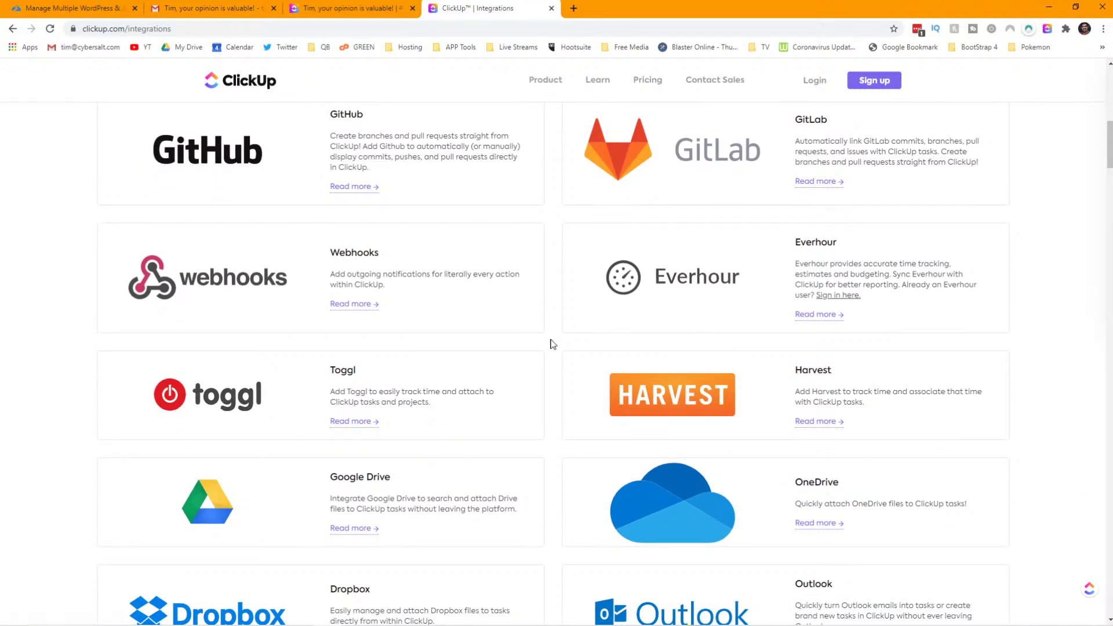
scroll(587, 355, down, 3)
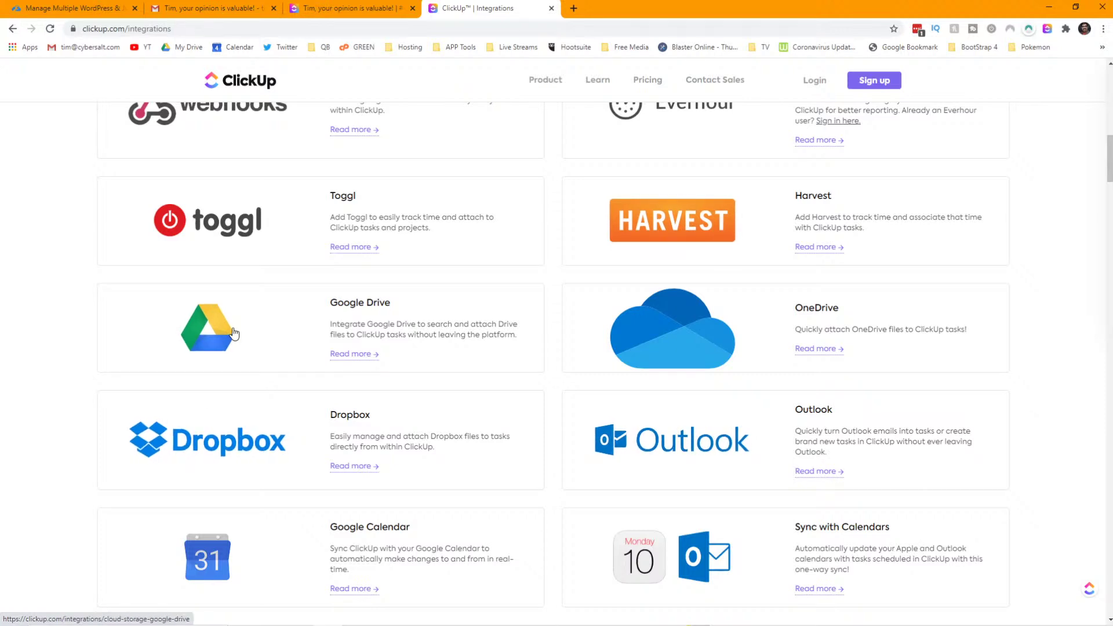
scroll(233, 334, down, 2)
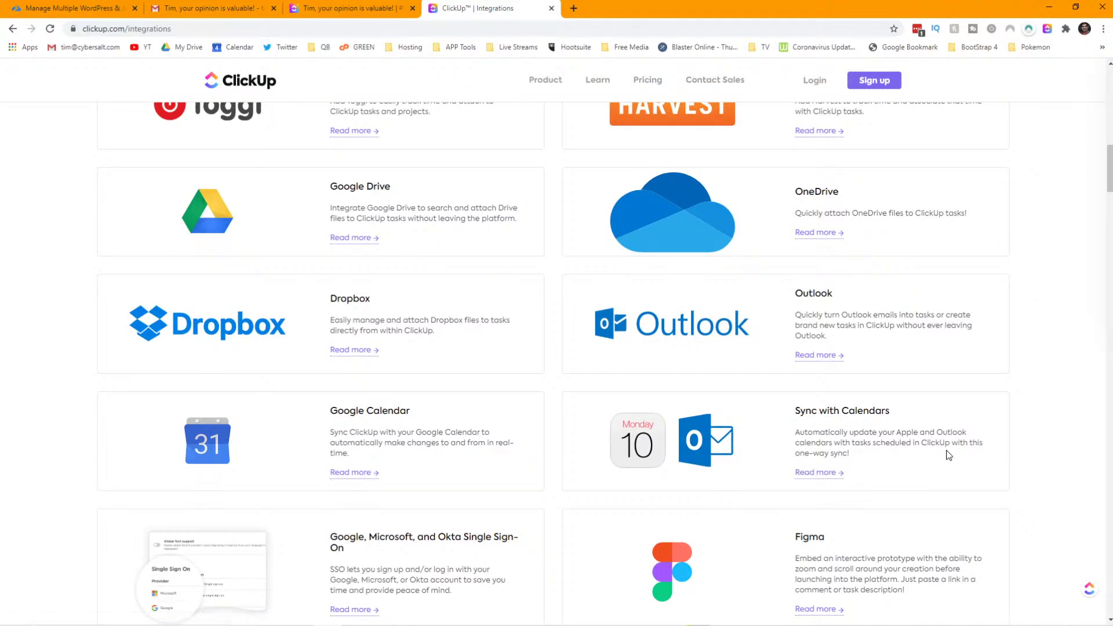
scroll(629, 411, down, 4)
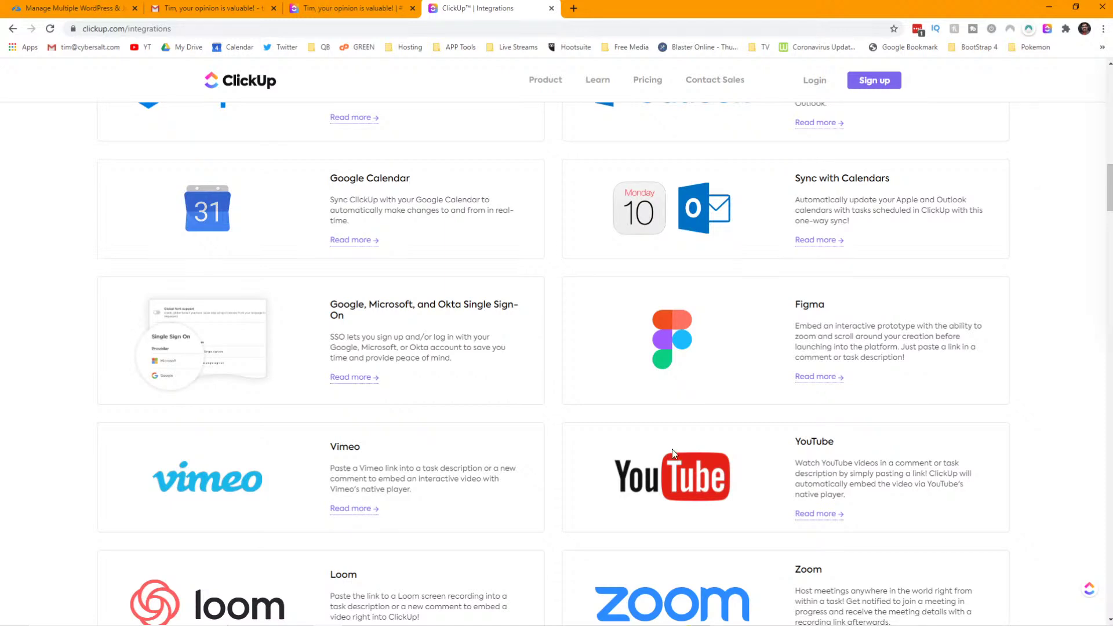
scroll(673, 448, down, 3)
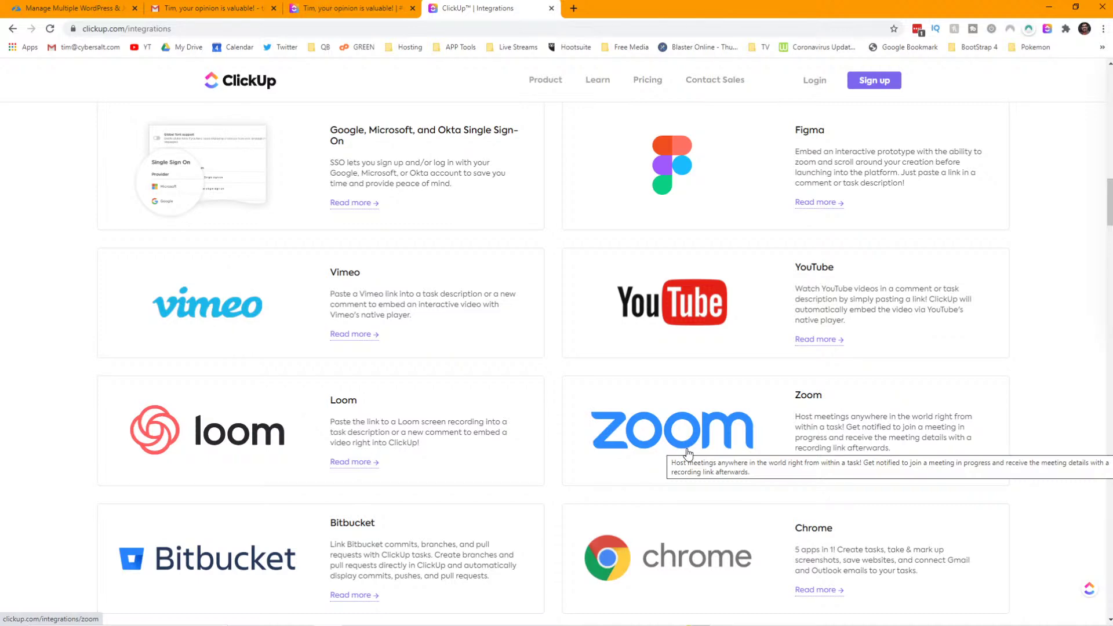
scroll(708, 442, down, 3)
scroll(708, 442, down, 4)
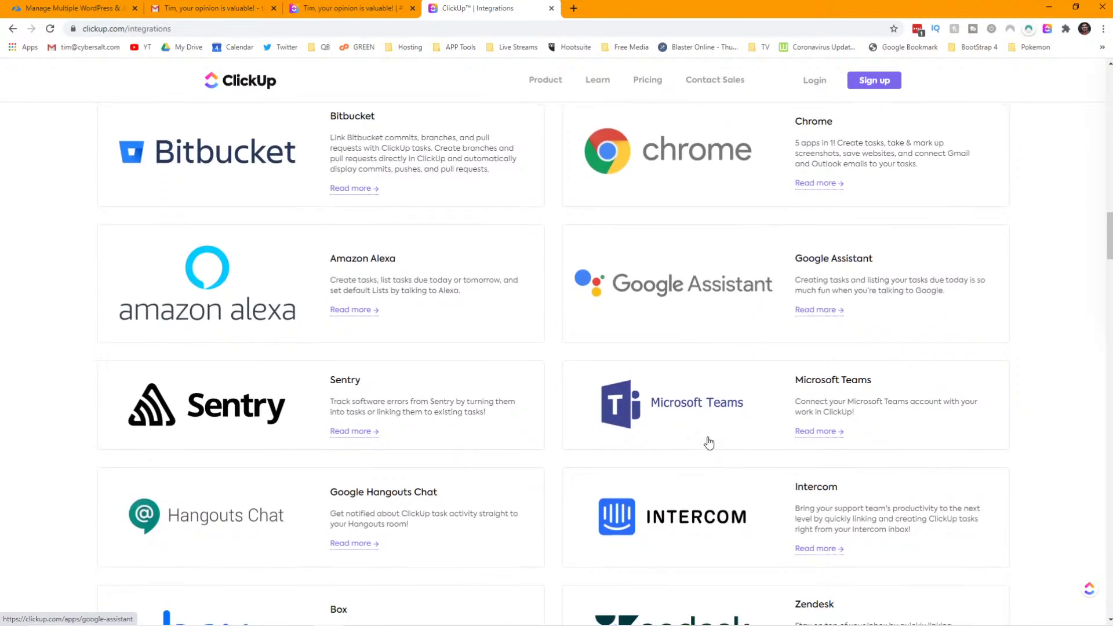
scroll(709, 442, down, 3)
scroll(708, 442, down, 5)
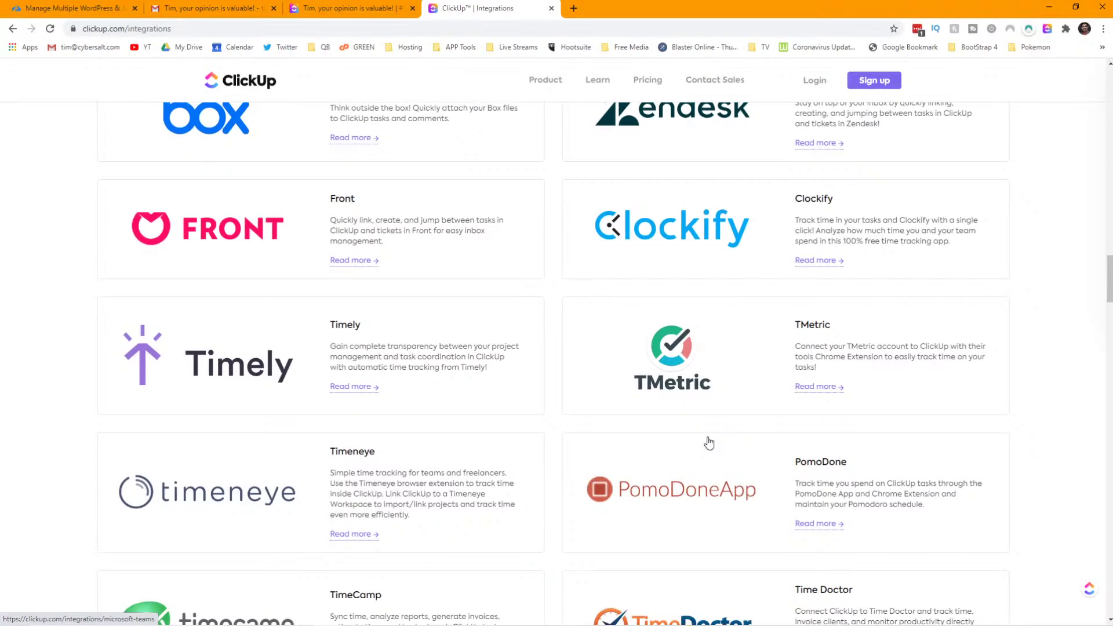
scroll(708, 443, down, 5)
scroll(708, 442, down, 4)
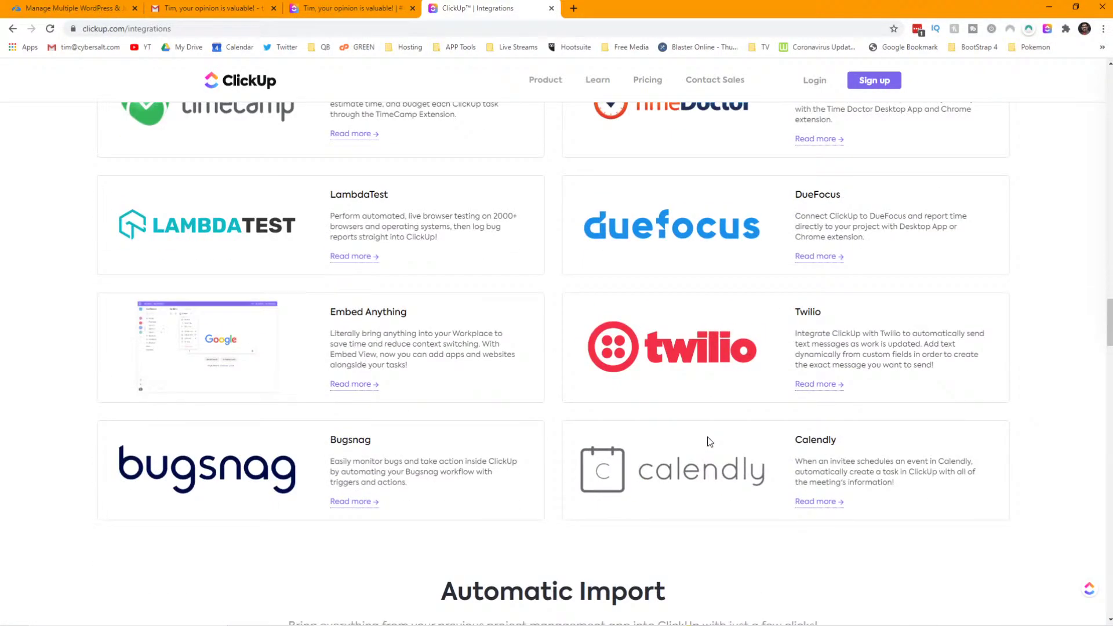
scroll(708, 442, down, 2)
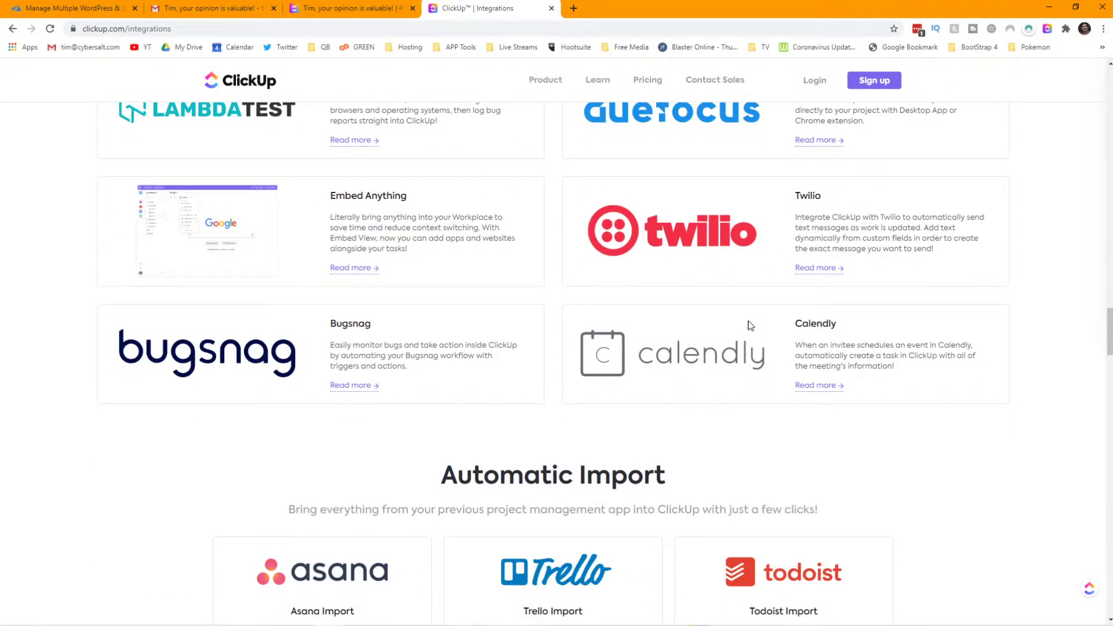
- Review the Automatic Import options for bringing projects from other management apps into ClickUp
scroll(748, 325, down, 4)
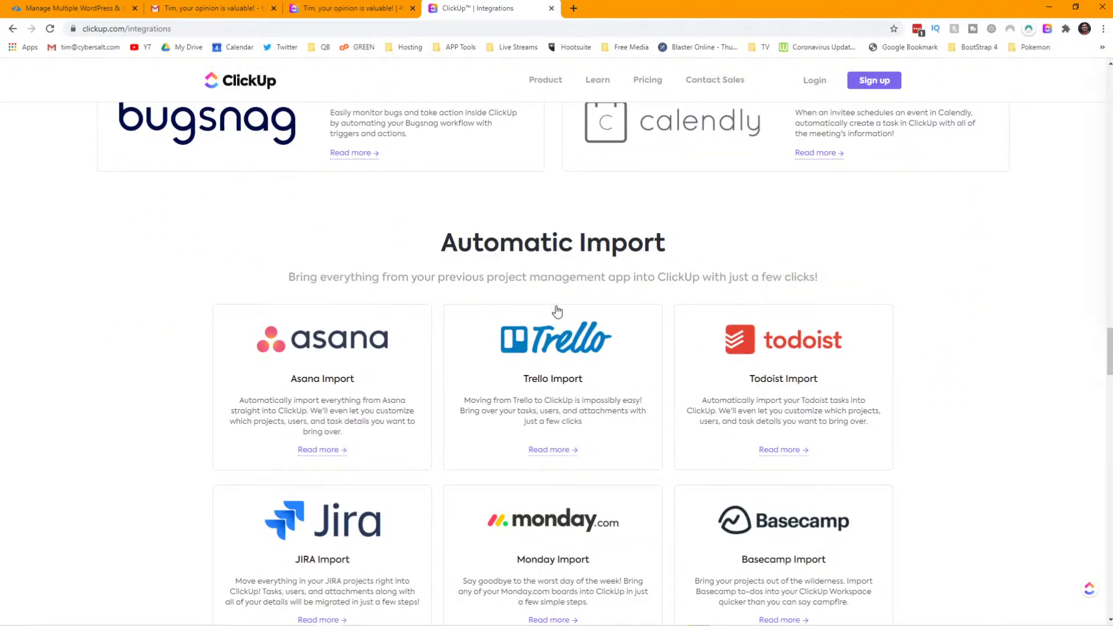
scroll(556, 316, down, 3)
scroll(556, 316, down, 5)
scroll(556, 314, down, 2)
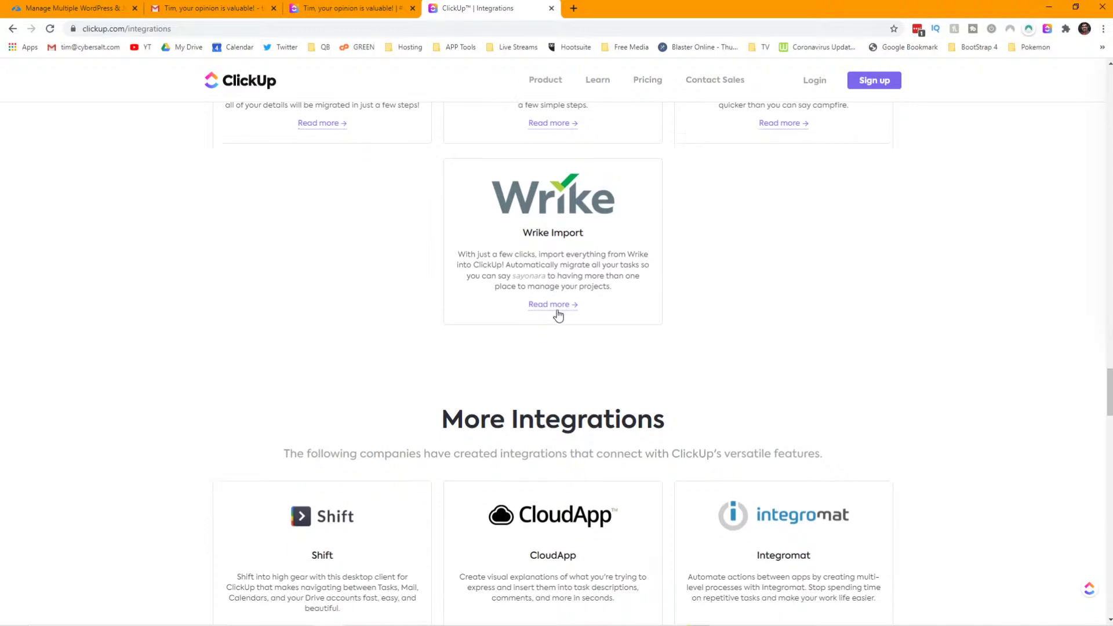
- Examine the More Integrations section and the Zapier apps, continuing to the footer links of the page
scroll(559, 314, down, 3)
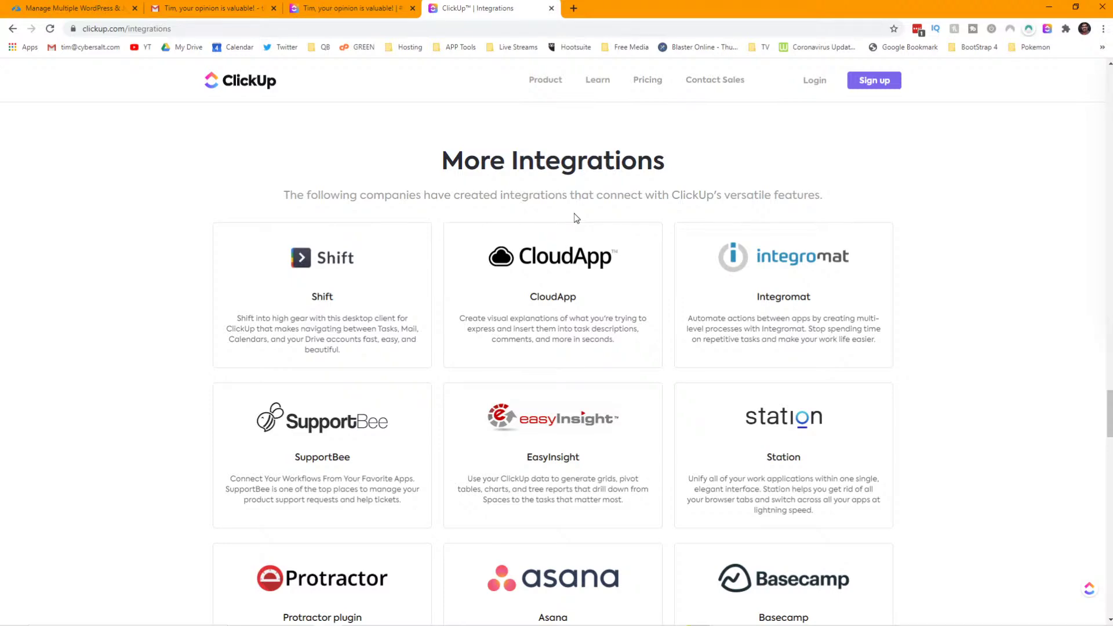
scroll(576, 218, down, 4)
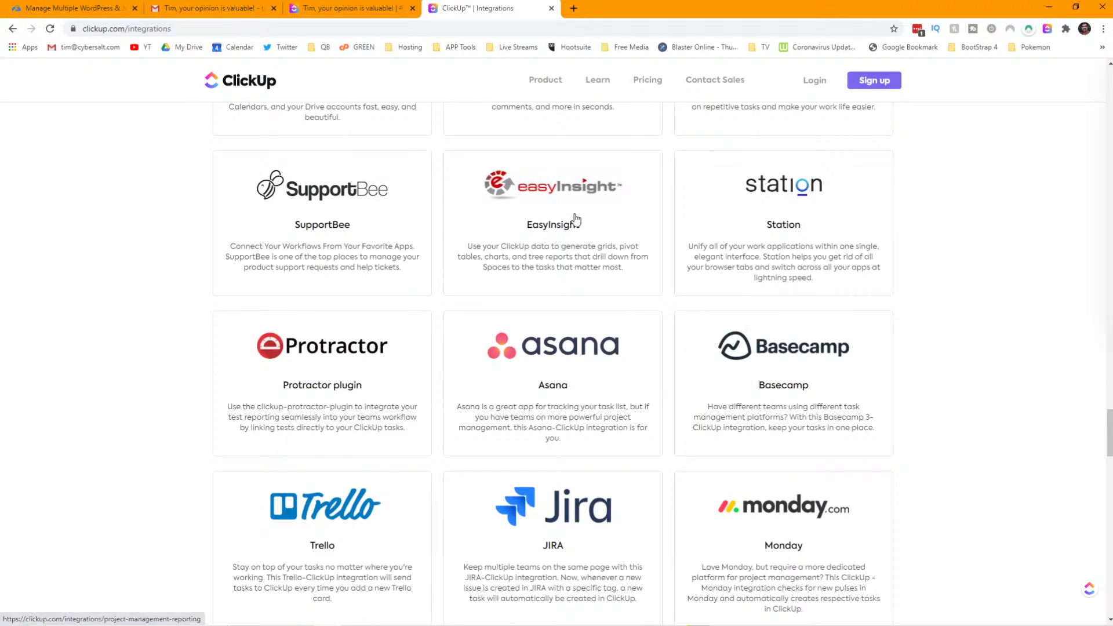
scroll(576, 218, down, 6)
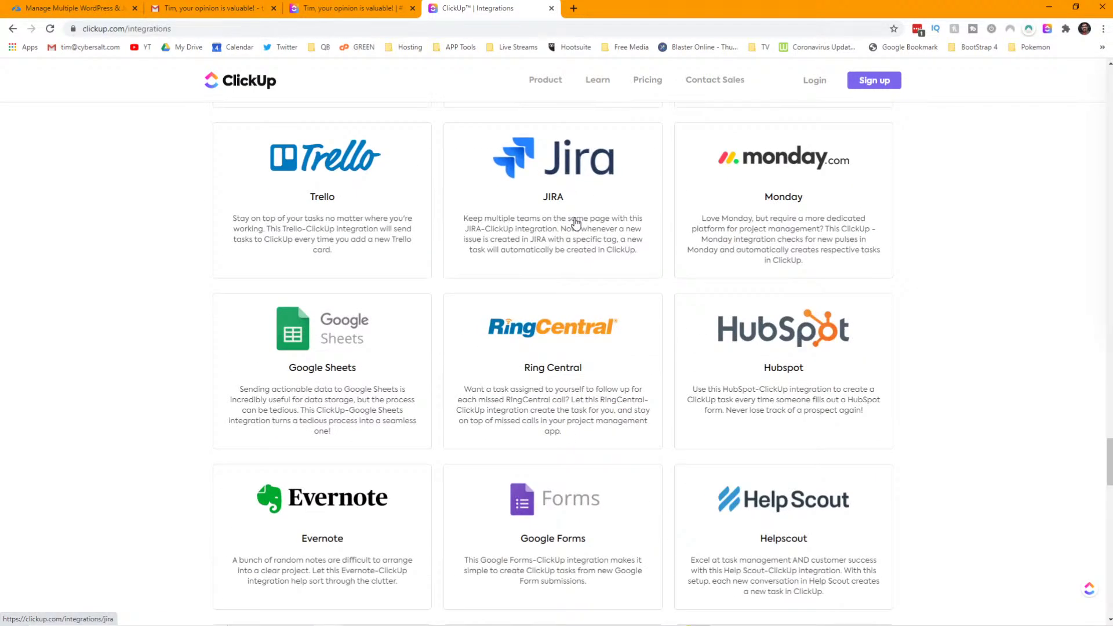
scroll(576, 221, down, 8)
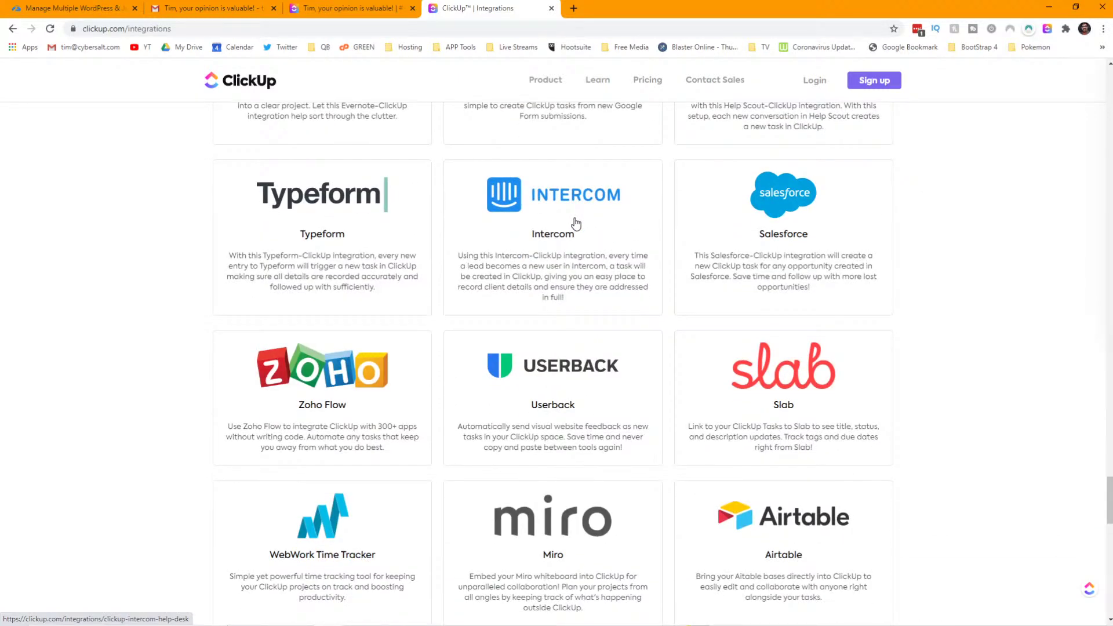
scroll(575, 223, down, 10)
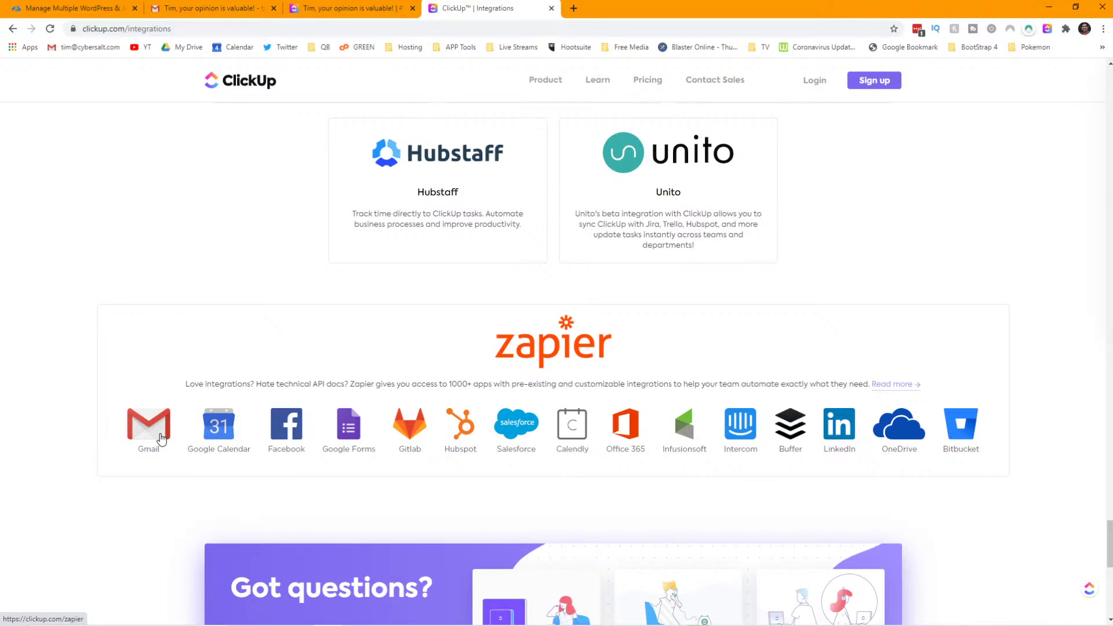
scroll(568, 370, down, 5)
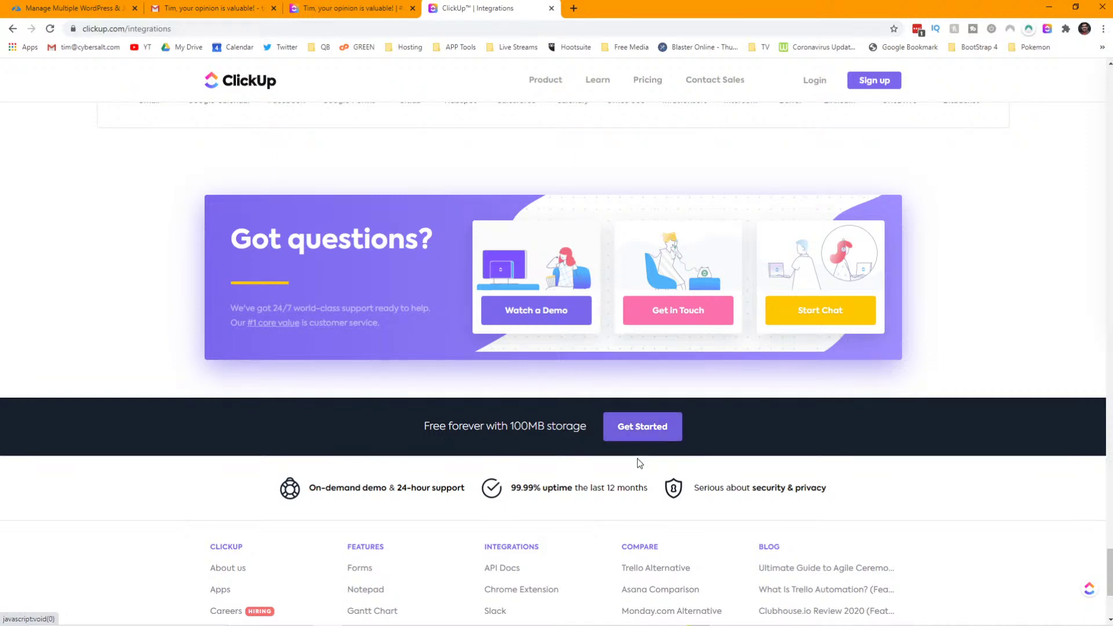
scroll(613, 506, down, 2)
scroll(614, 510, down, 2)
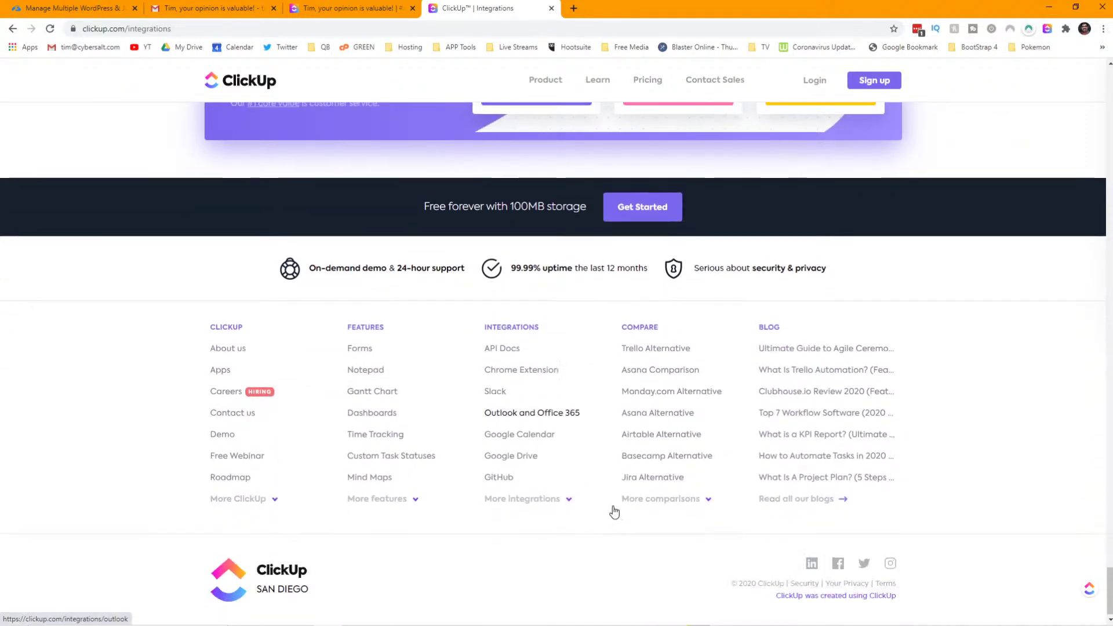
- Return to the start of the integrations page and look over the native integrations again
scroll(613, 510, up, 20)
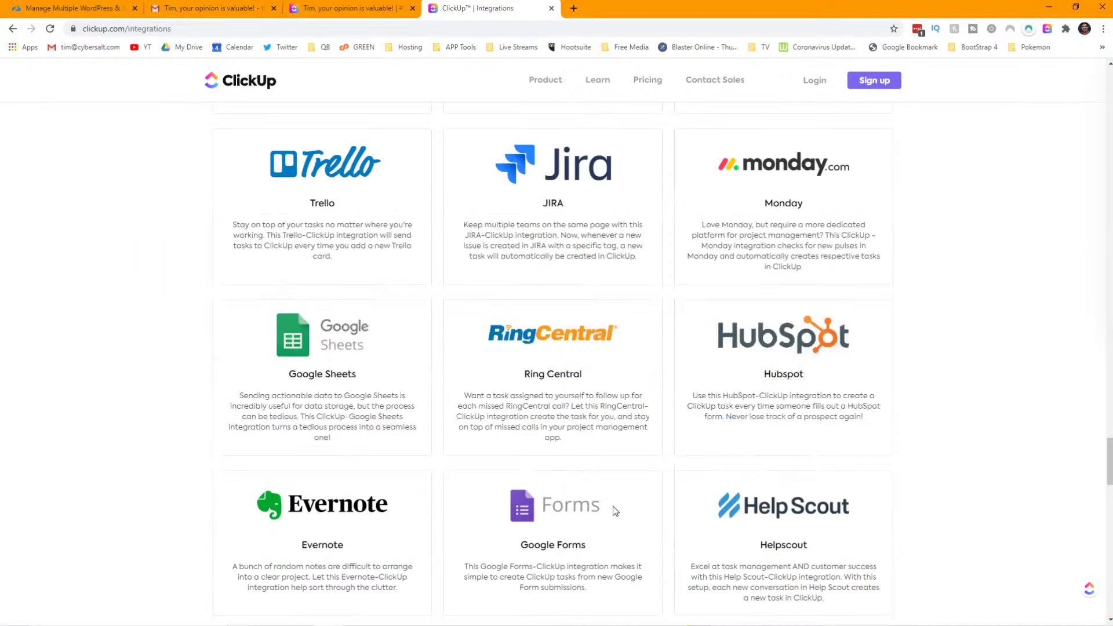
scroll(614, 510, up, 15)
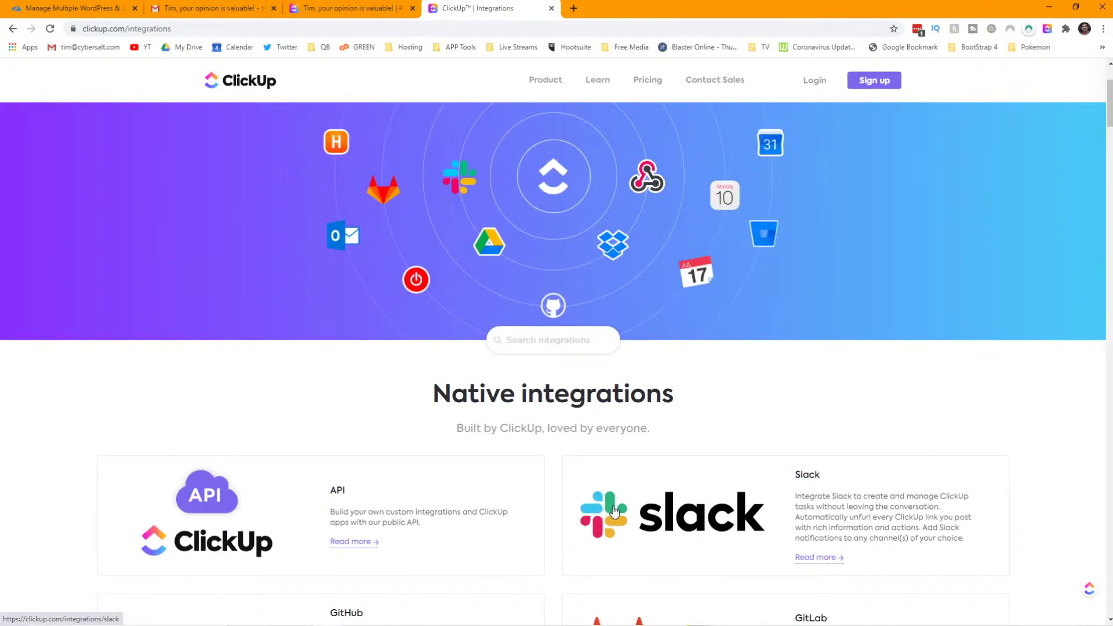
scroll(615, 510, up, 3)
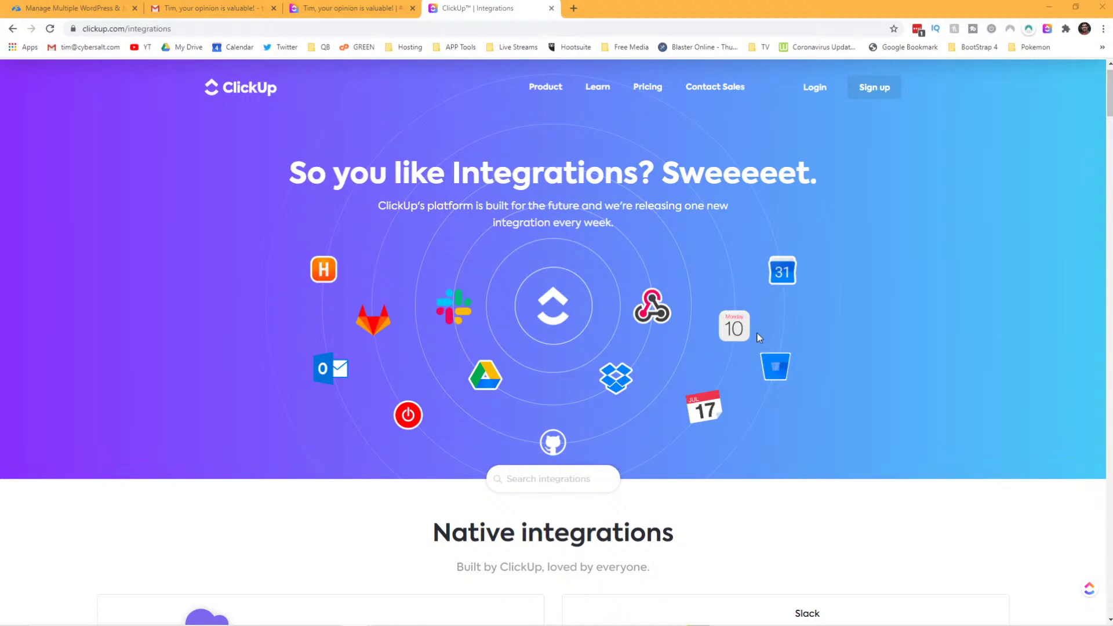
scroll(765, 331, down, 5)
scroll(783, 329, down, 17)
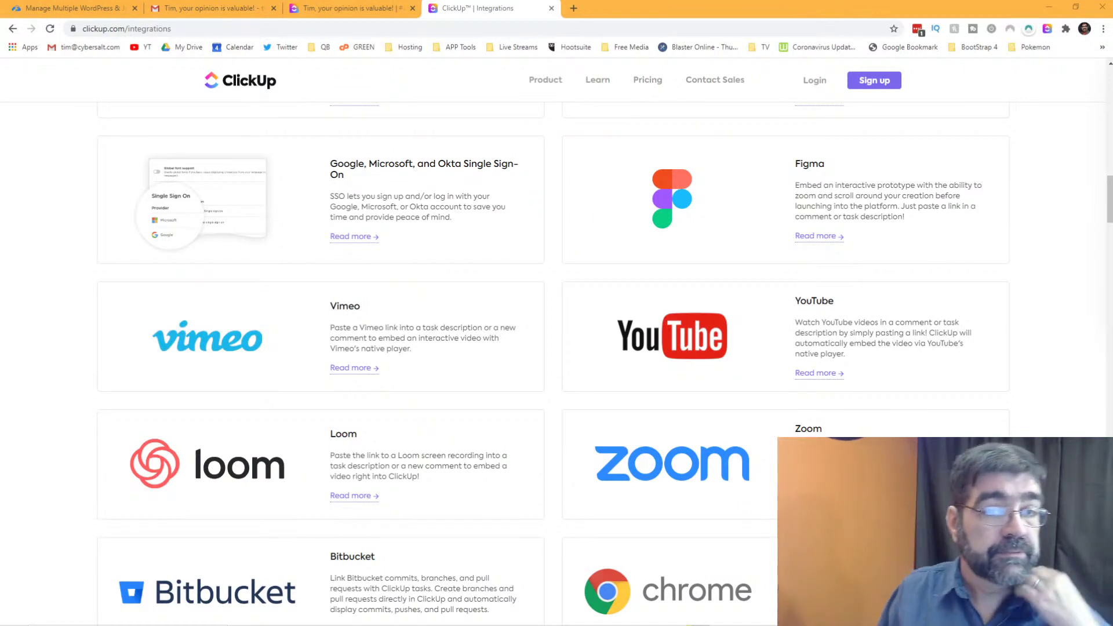
- Minimize the Chrome window, switch to ClickUp in Firefox, and show the tasks of all spaces in the Everything view
click(1048, 8)
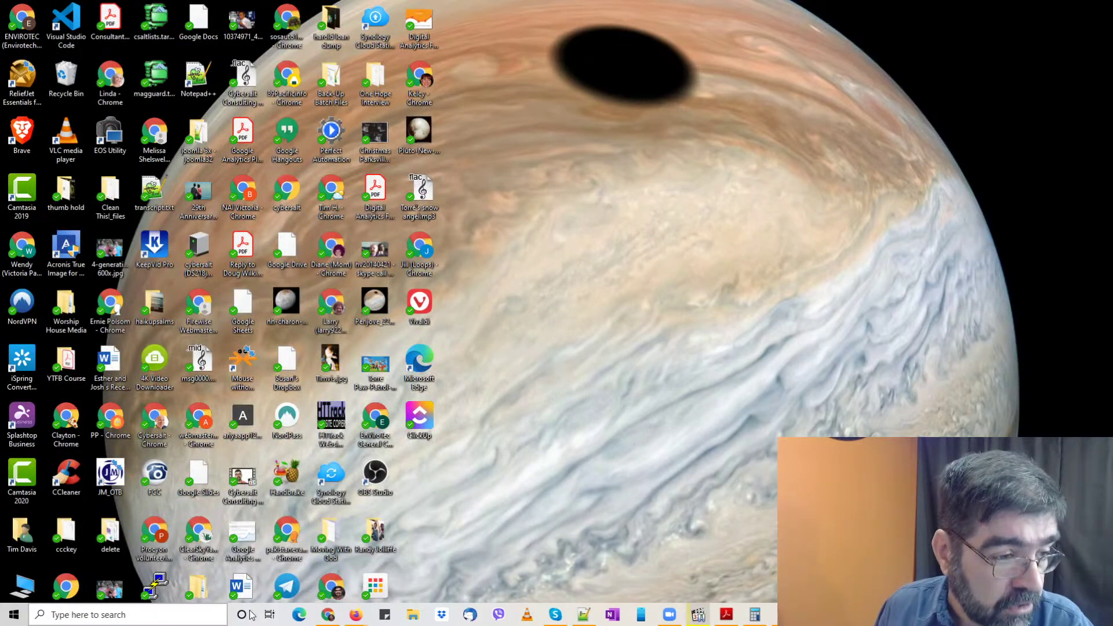
mouse_move(355, 616)
click(284, 534)
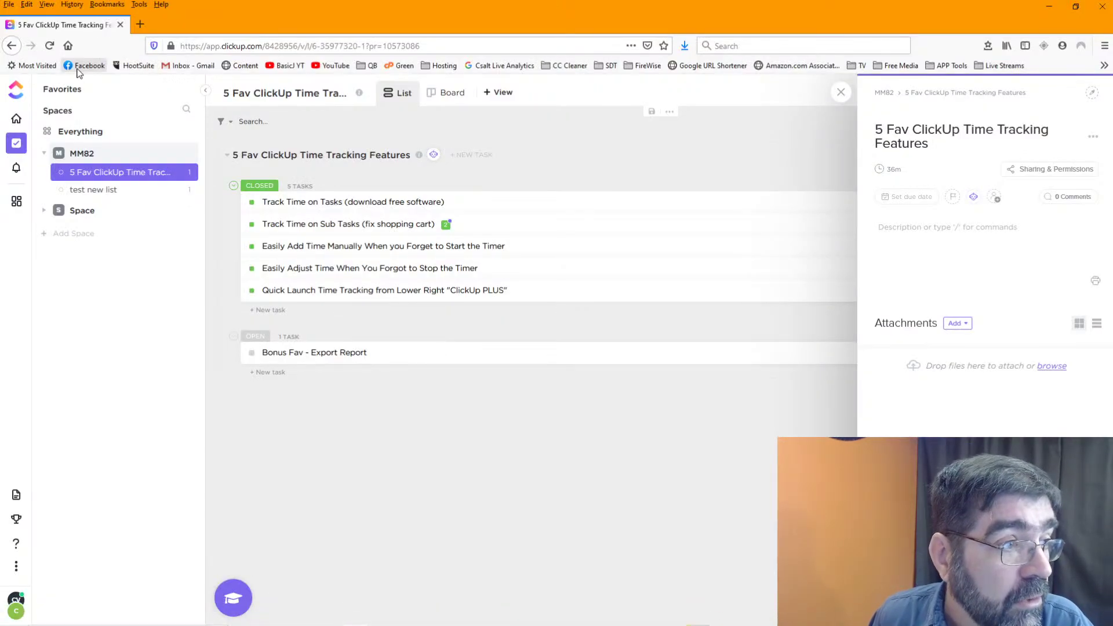
click(74, 132)
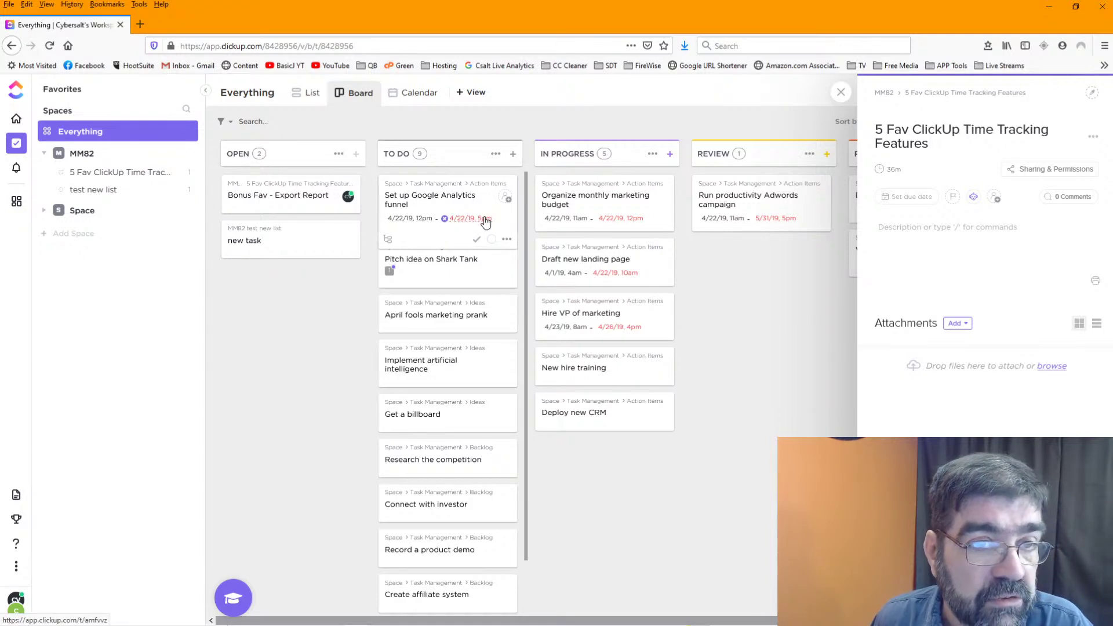
- Open the ClickUp Home page, close the list details pane, and look through the Home sections
click(16, 123)
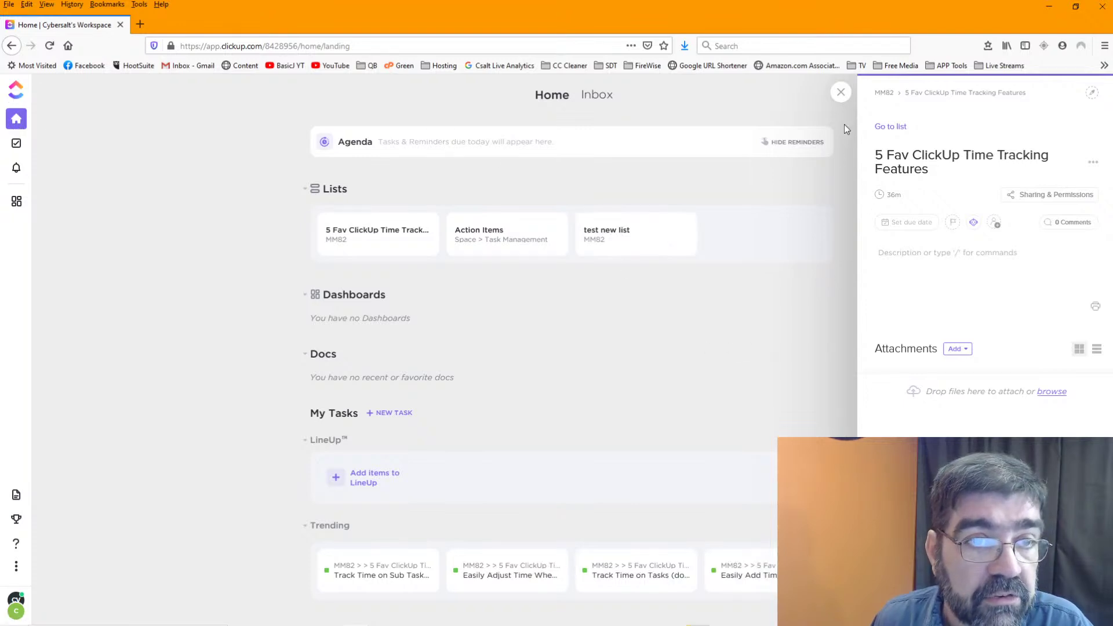
click(841, 94)
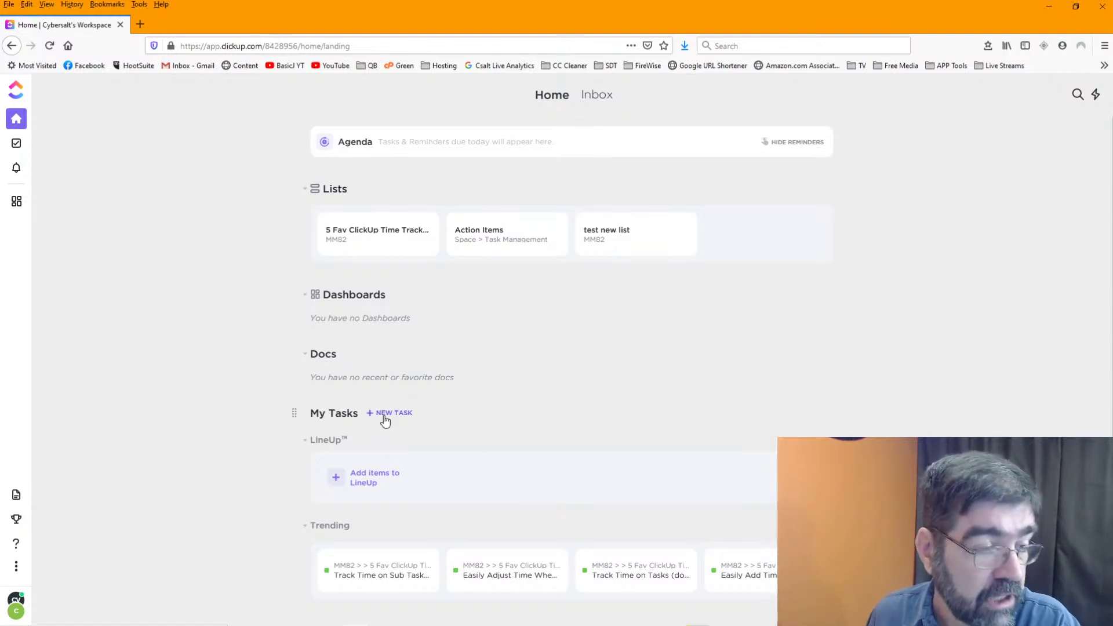
scroll(445, 374, down, 2)
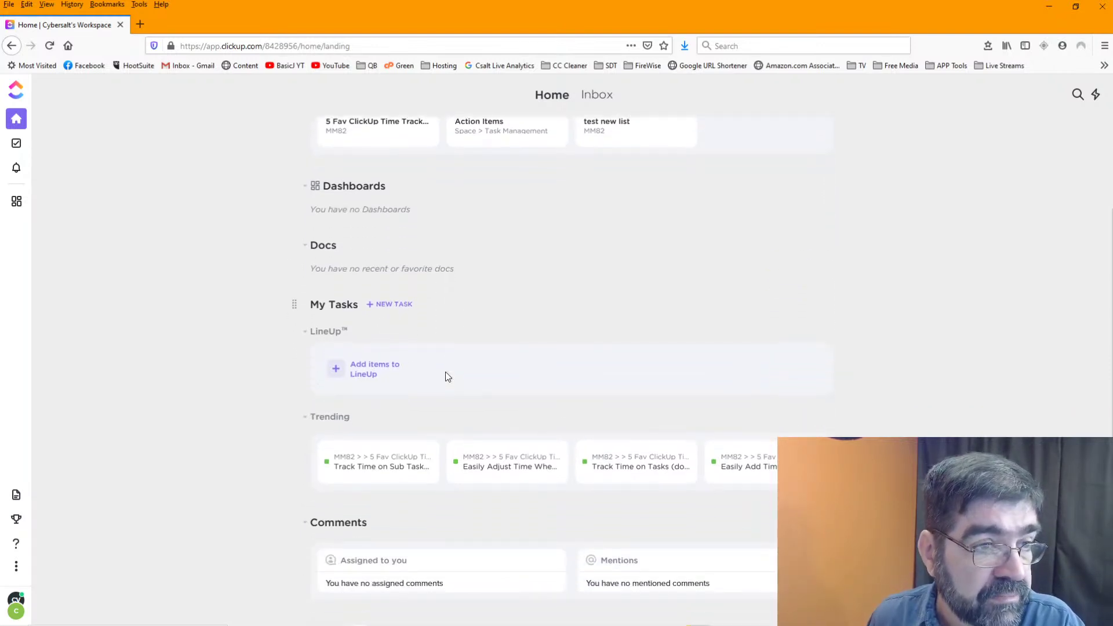
scroll(447, 376, up, 2)
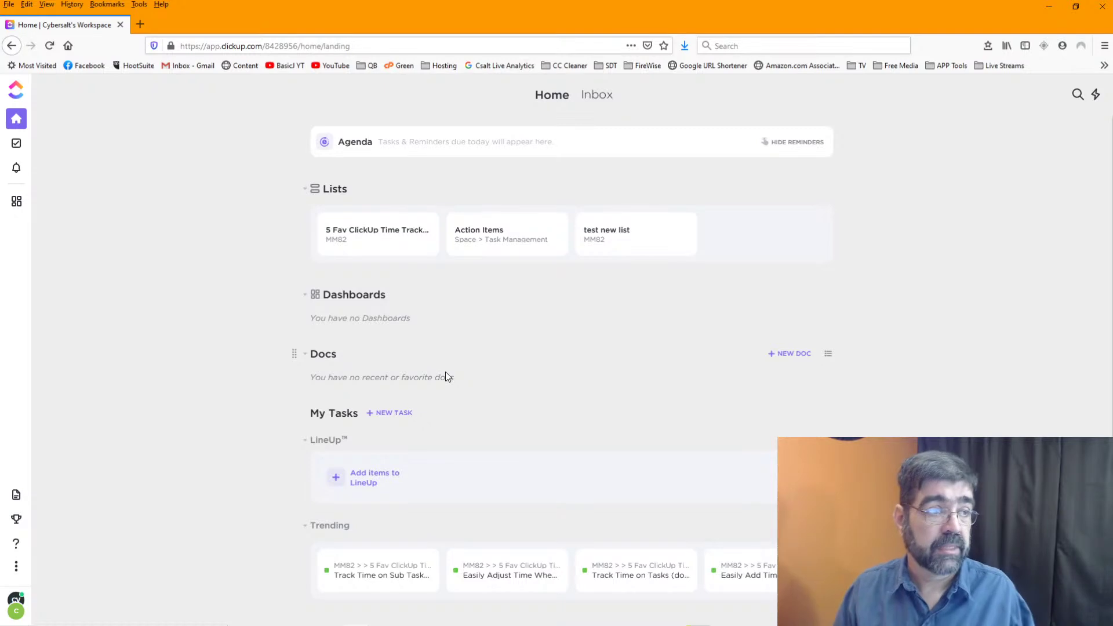
- Show the spaces and give the MM82 space a globe icon and an orange colour, trying purple first
click(17, 144)
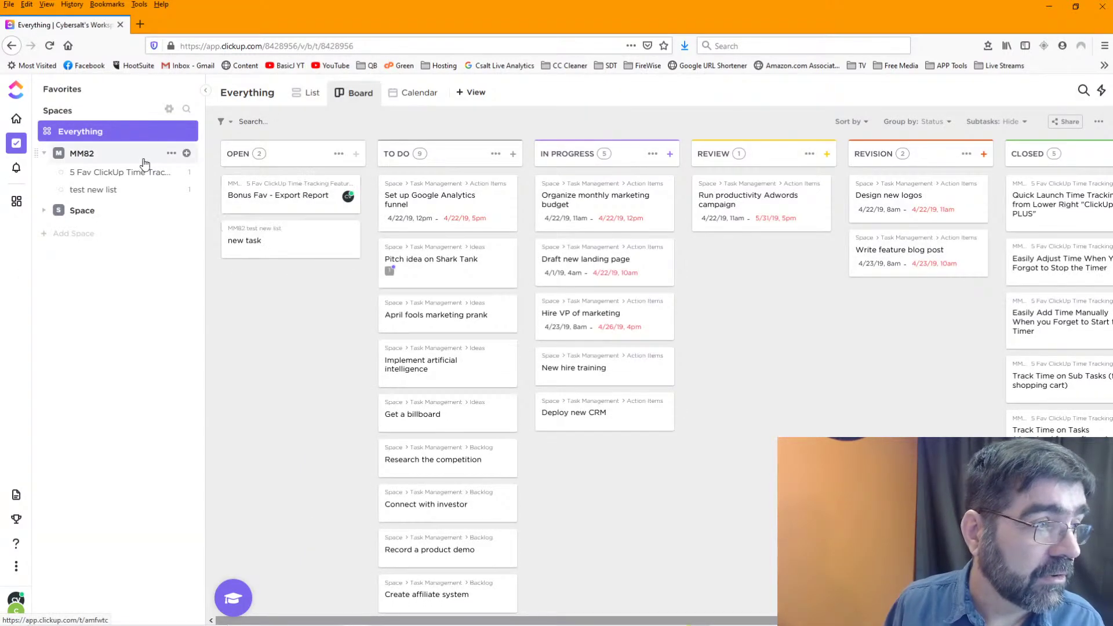
click(172, 154)
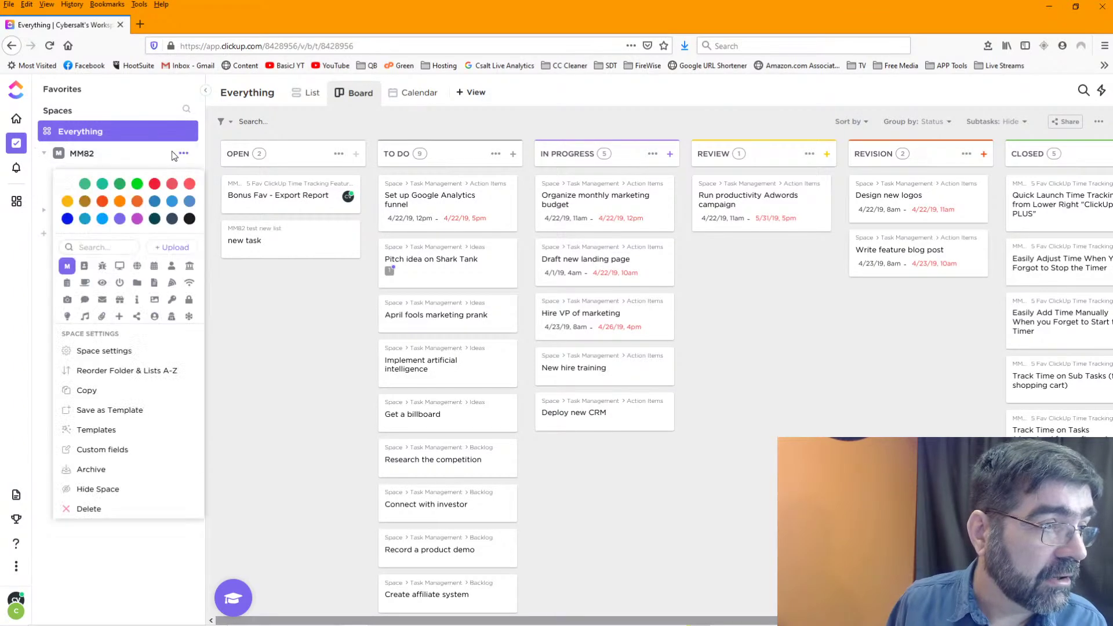
click(121, 220)
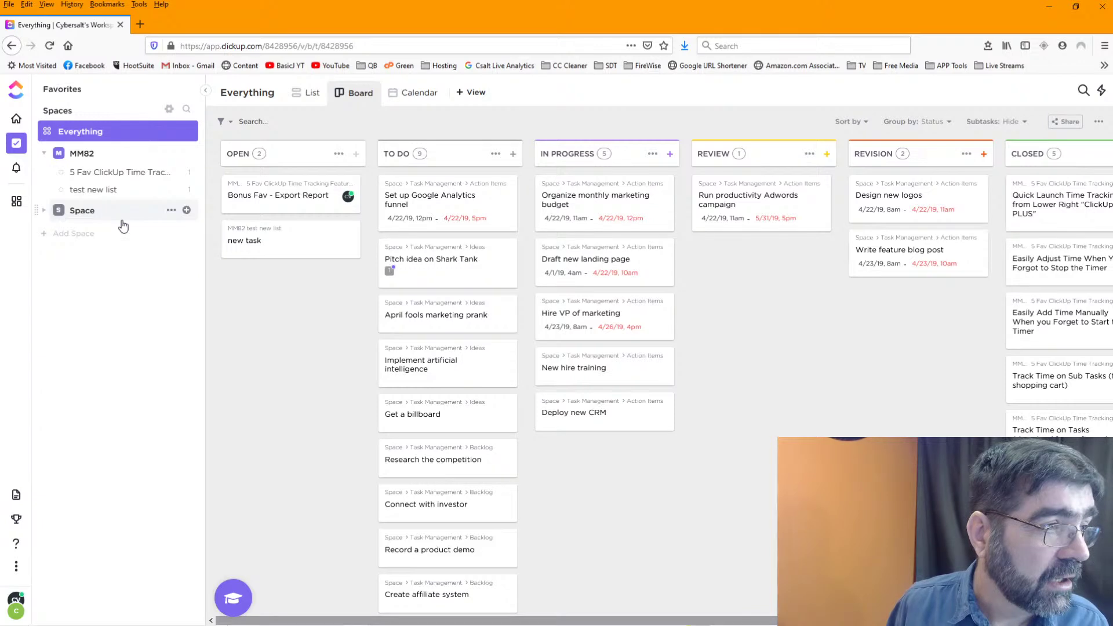
click(167, 156)
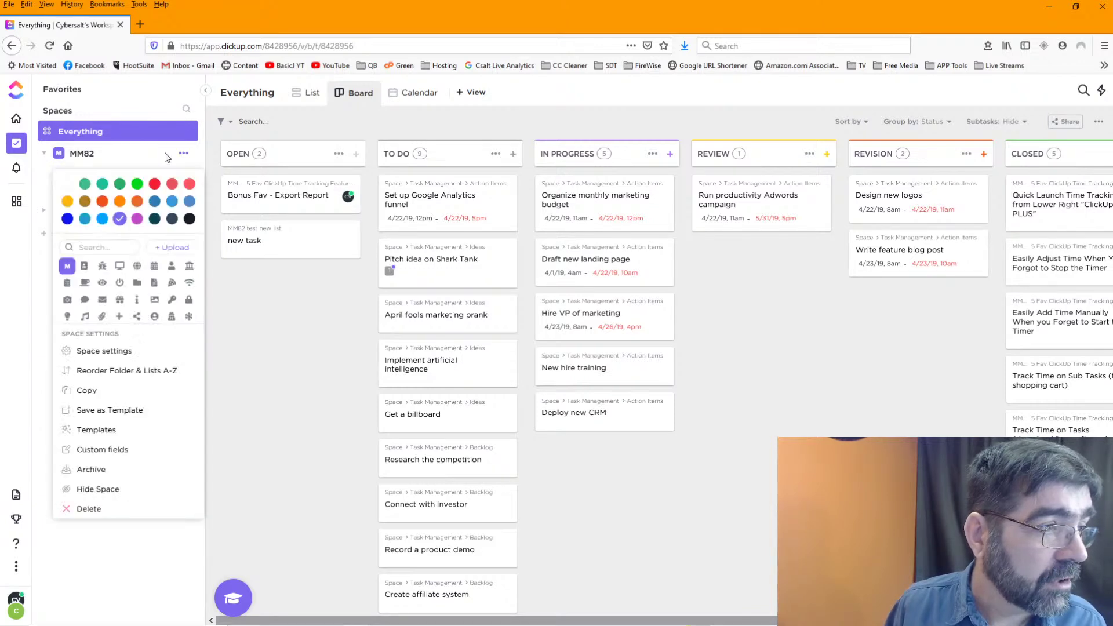
click(133, 266)
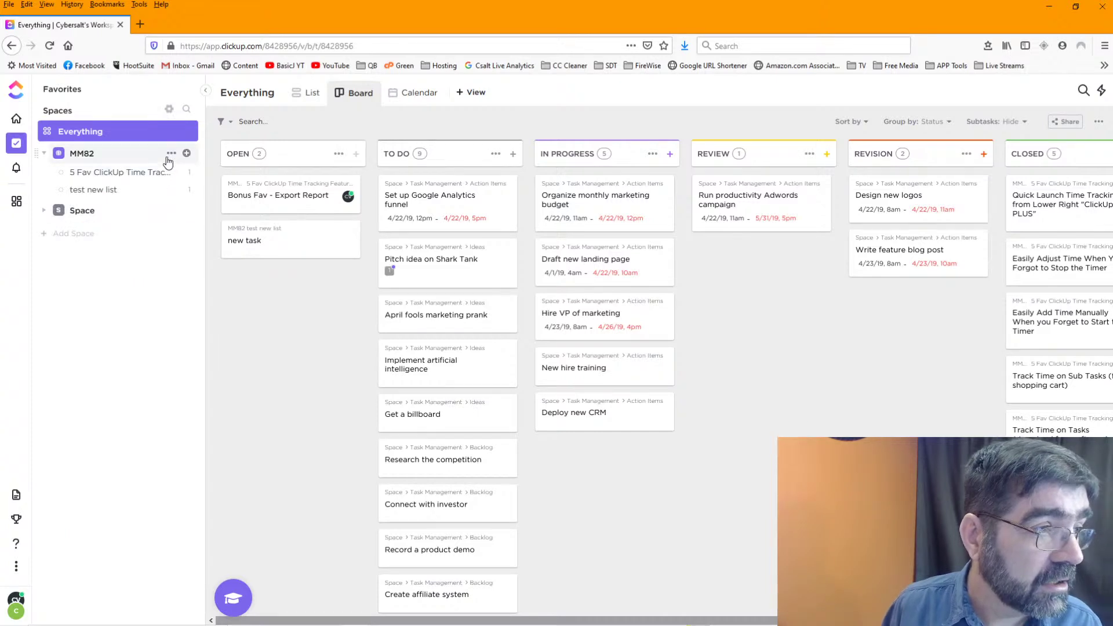
click(168, 155)
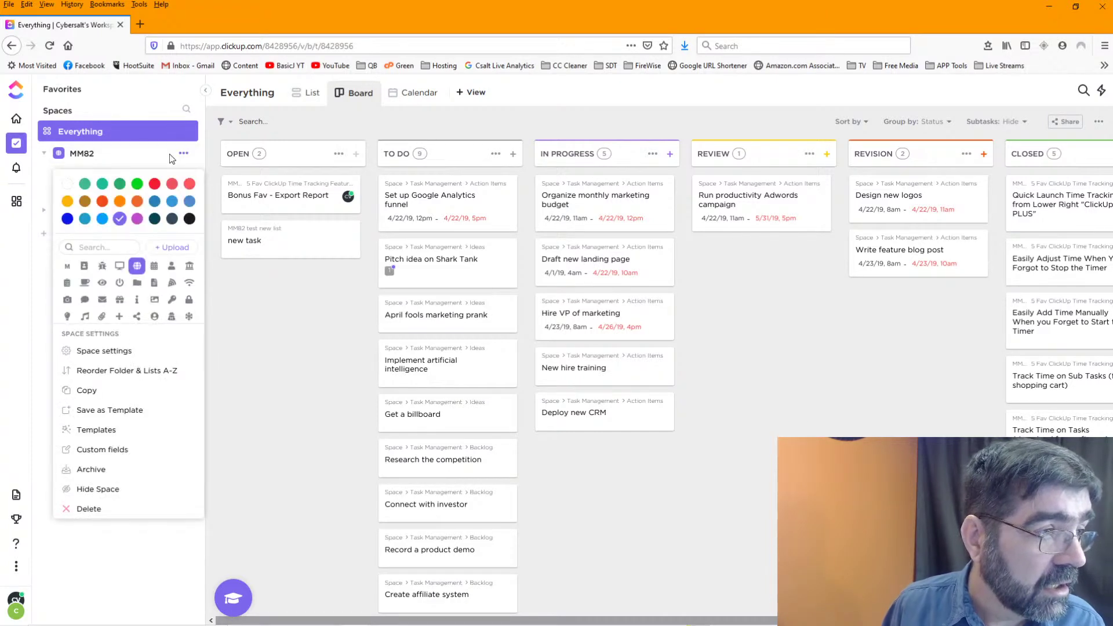
click(120, 202)
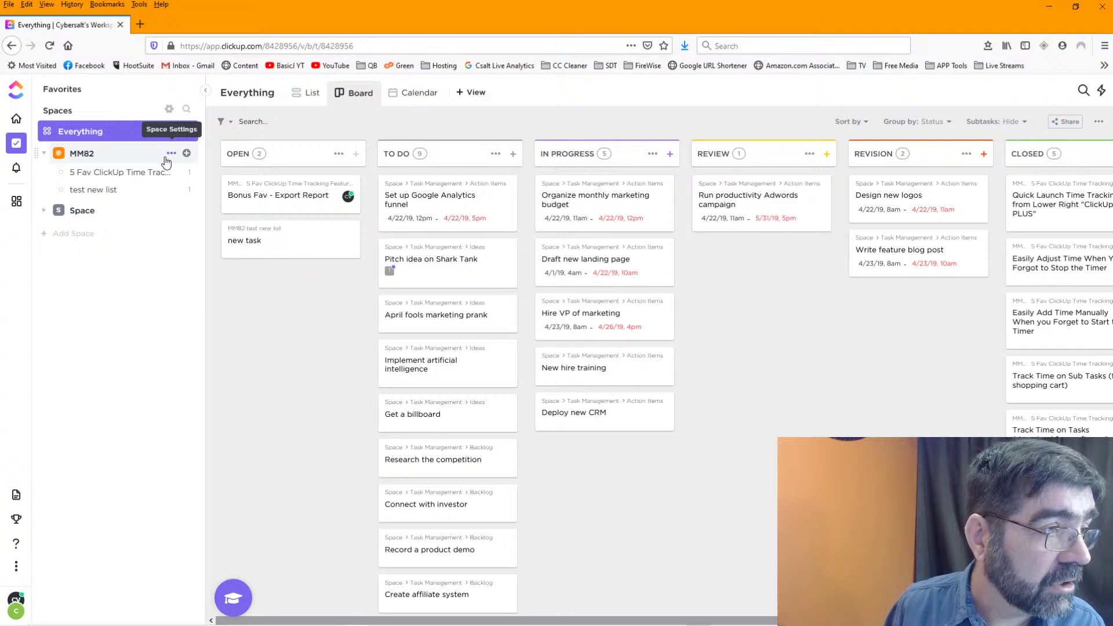
- Open the MM82 space's settings and rename the space to WMW83
click(171, 155)
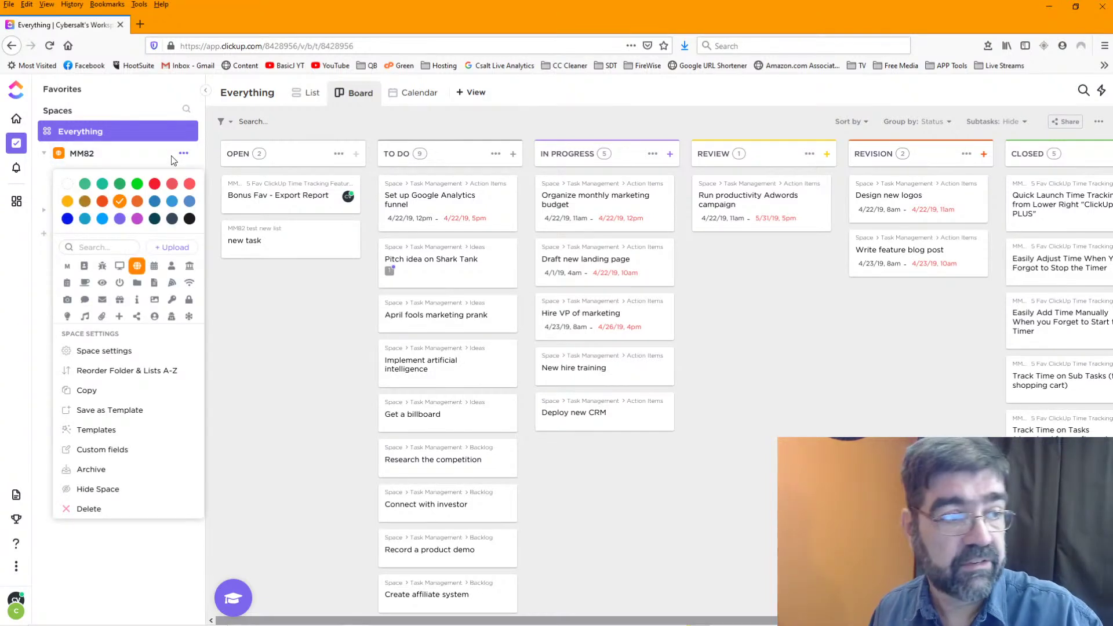
click(109, 352)
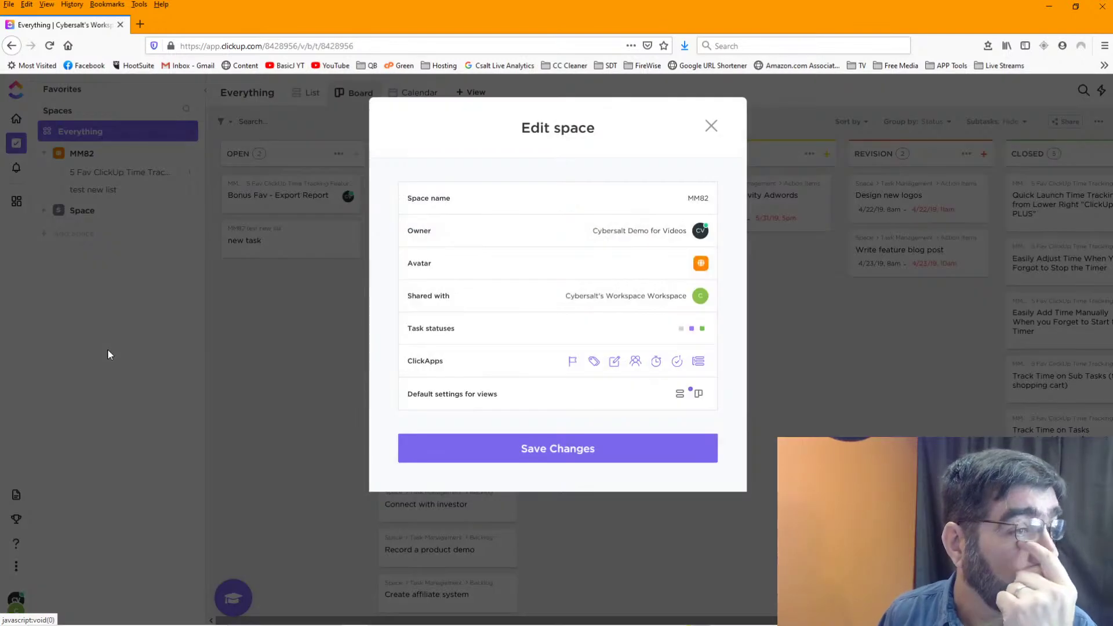
click(694, 204)
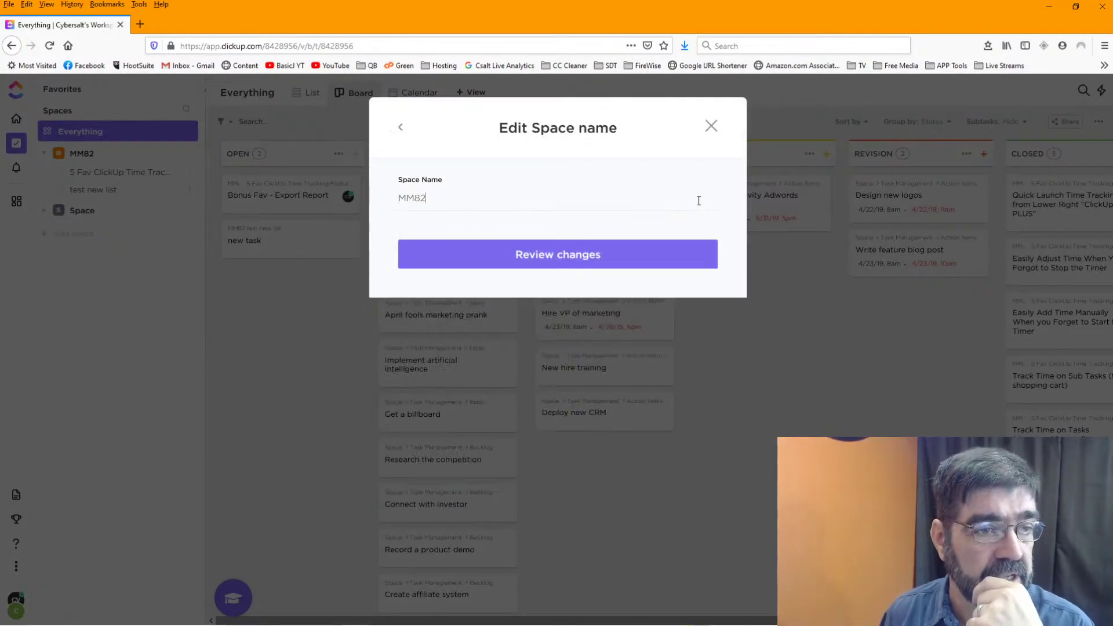
double_click(473, 203)
right_click(472, 204)
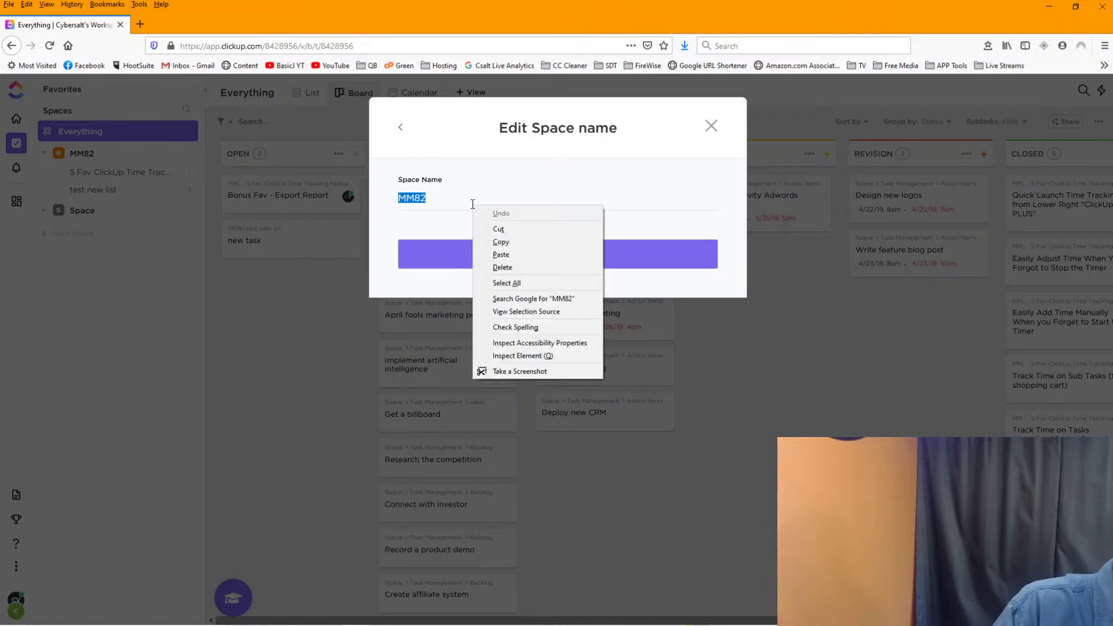
click(444, 199)
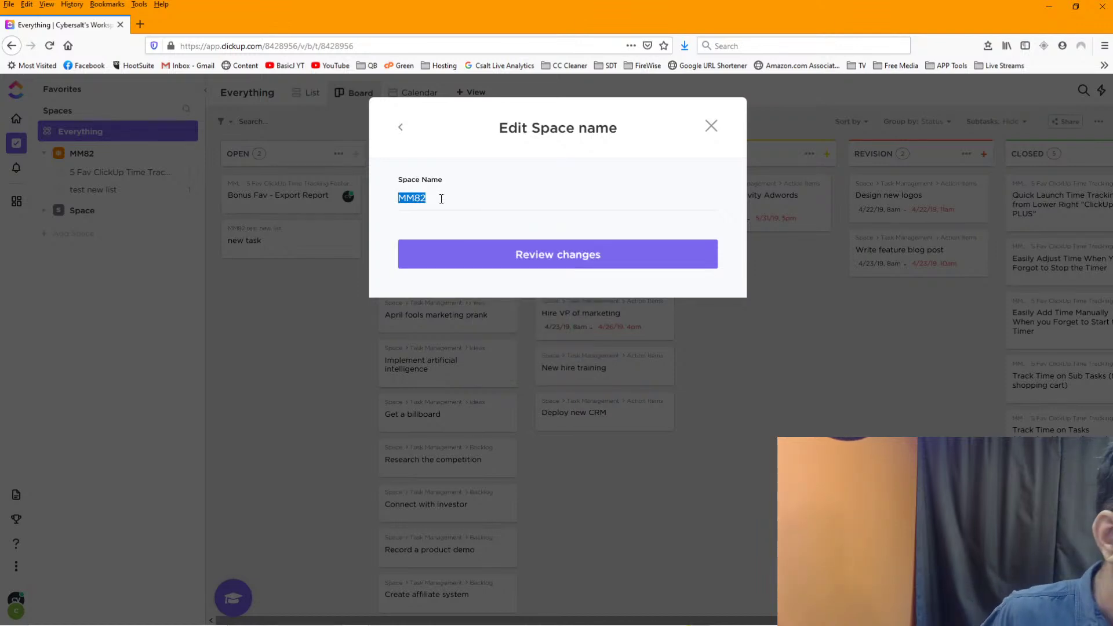
text(WMW)
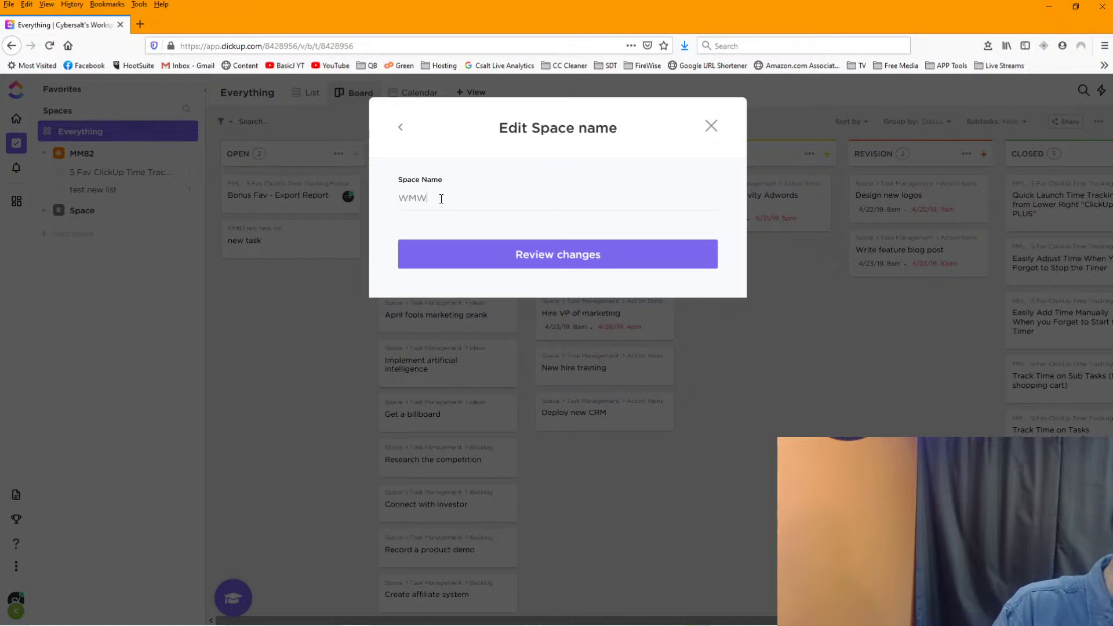
text(83)
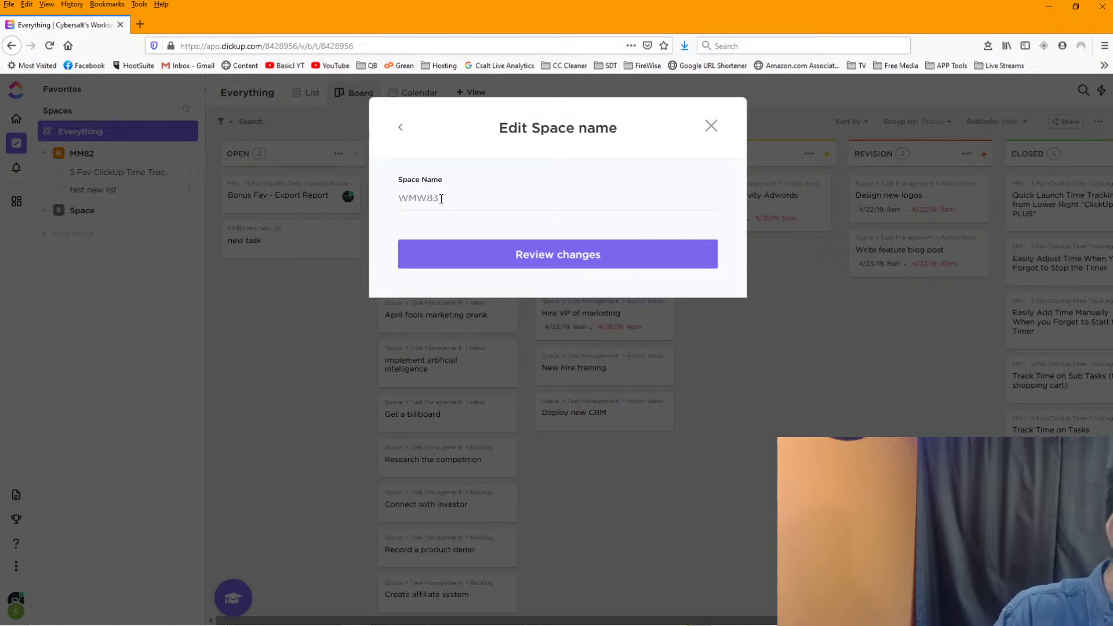
key(Return)
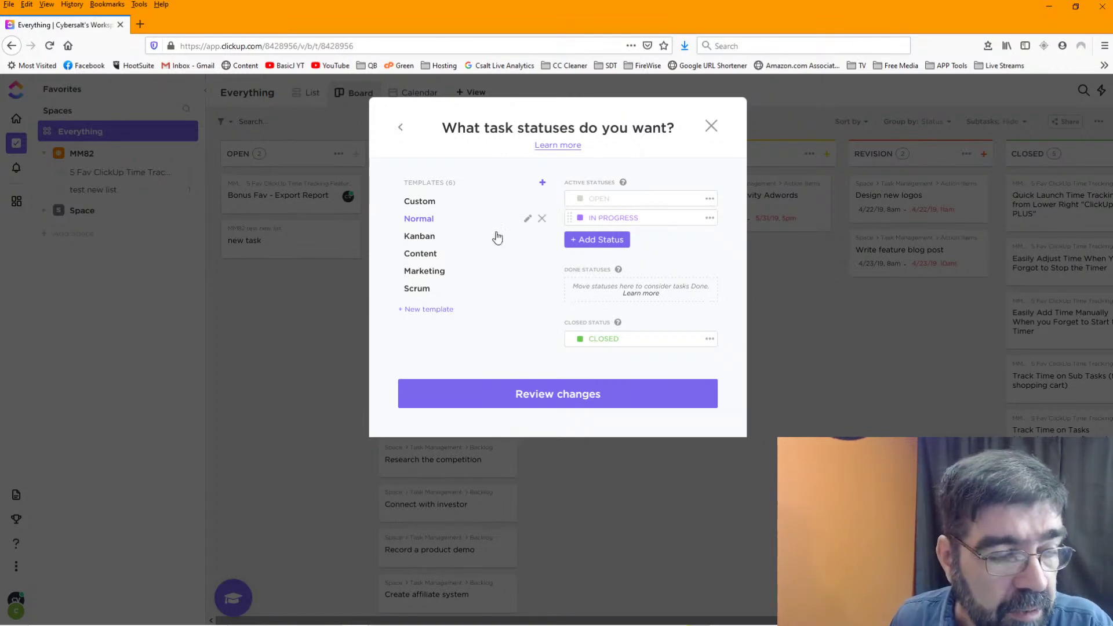
- Apply the Content status template to the space and add a brown active status named "custom status"
click(431, 255)
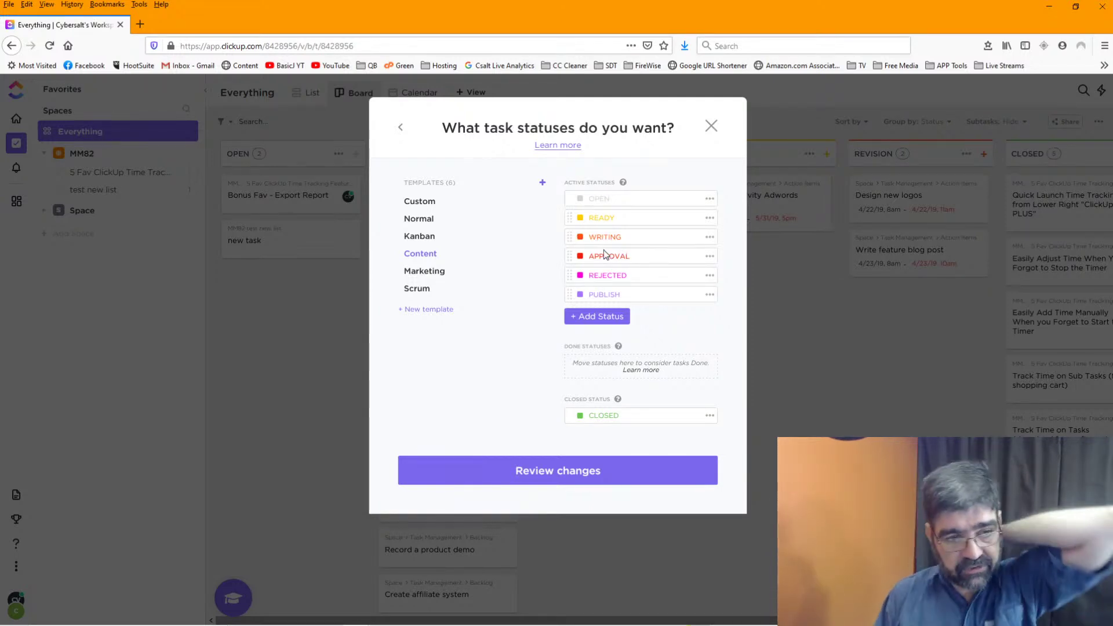
click(607, 316)
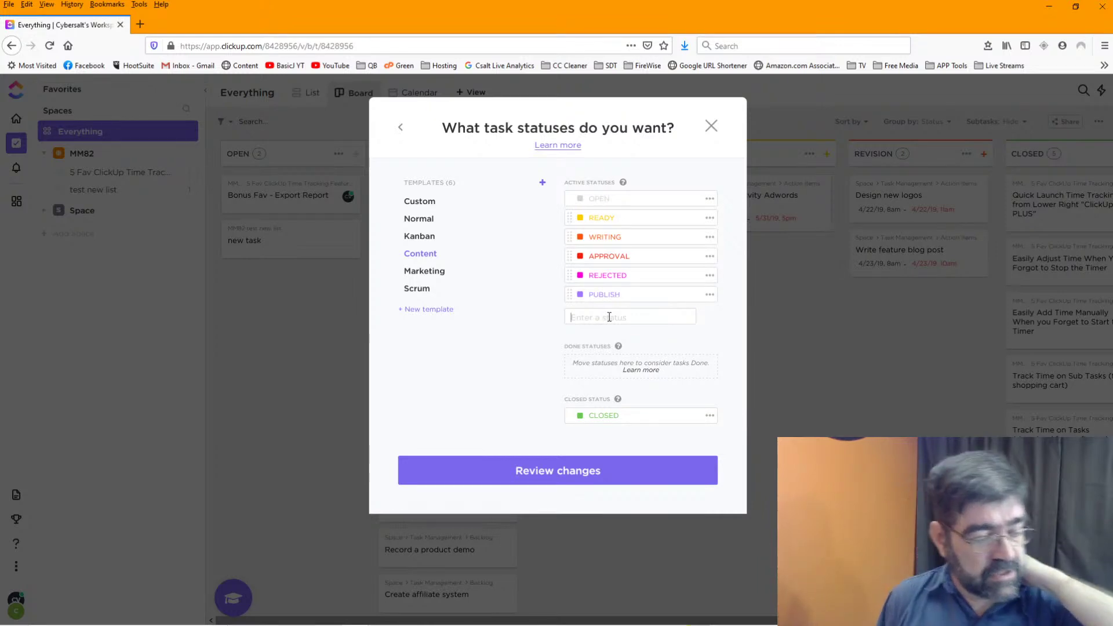
text(custom status)
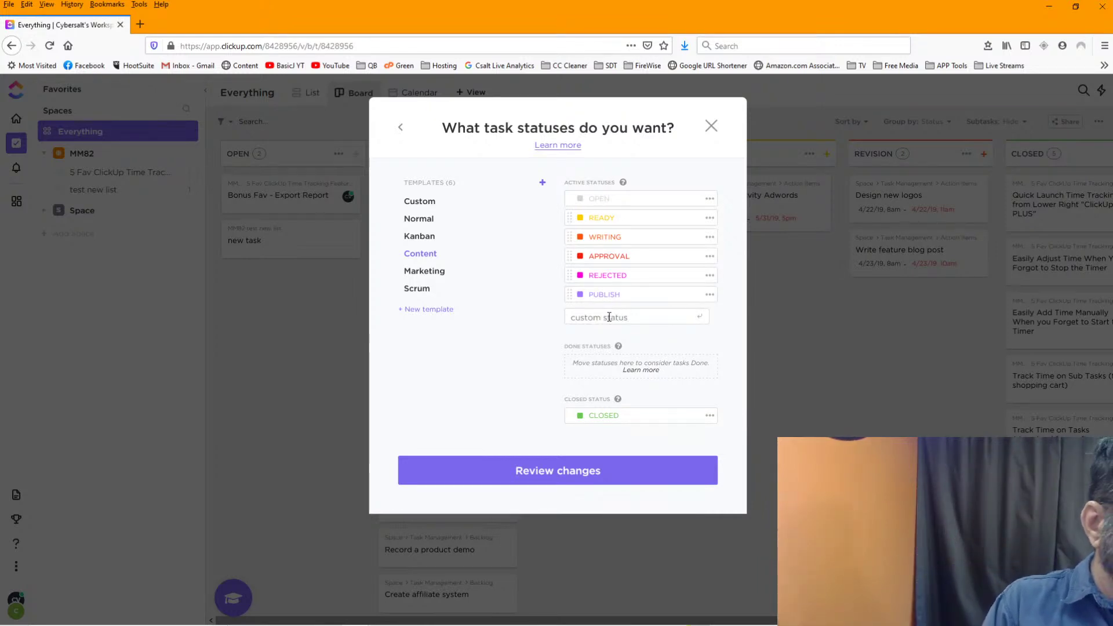
key(Return)
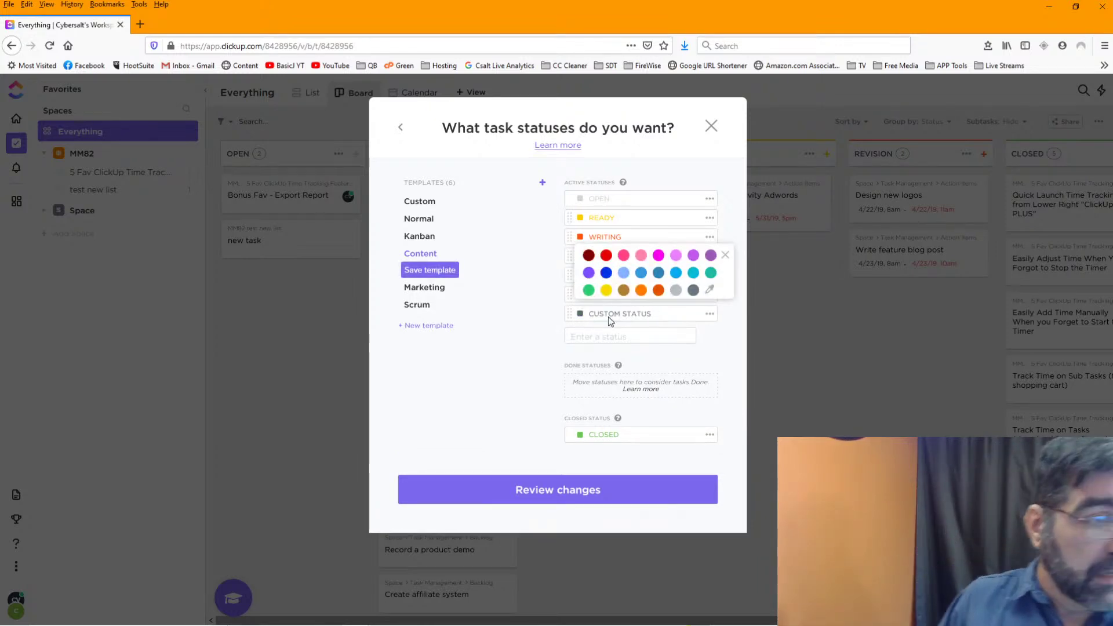
click(623, 292)
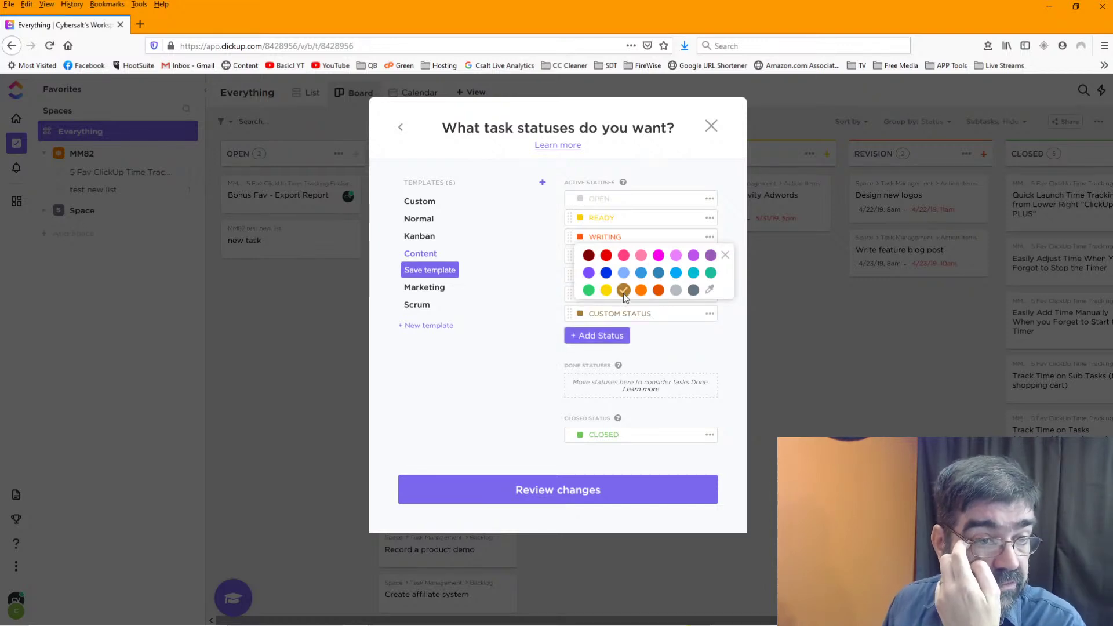
click(631, 320)
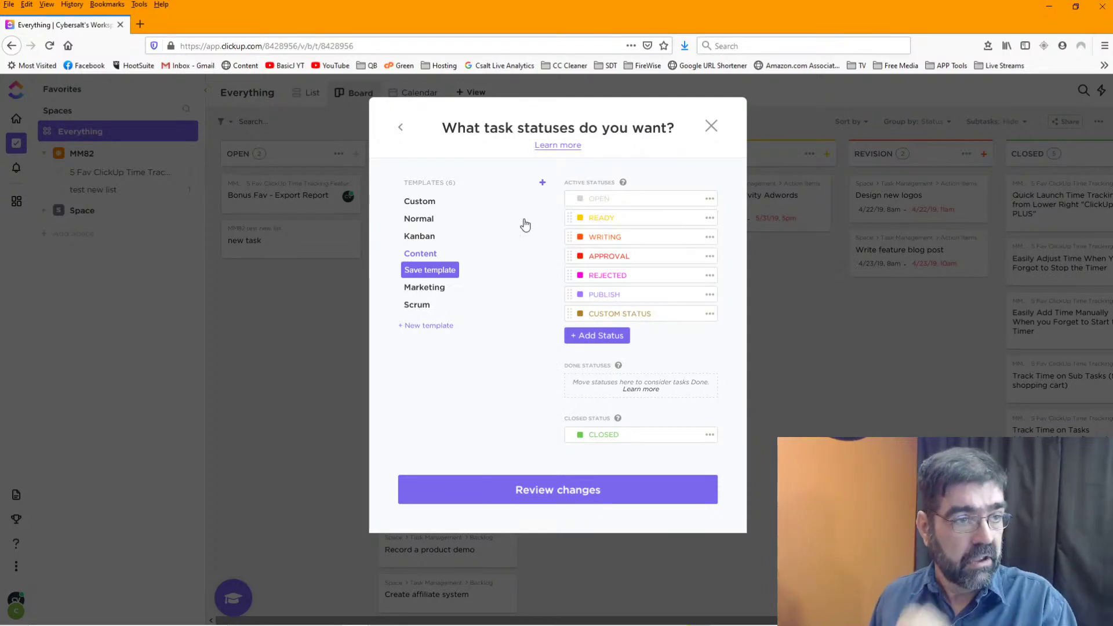
click(539, 497)
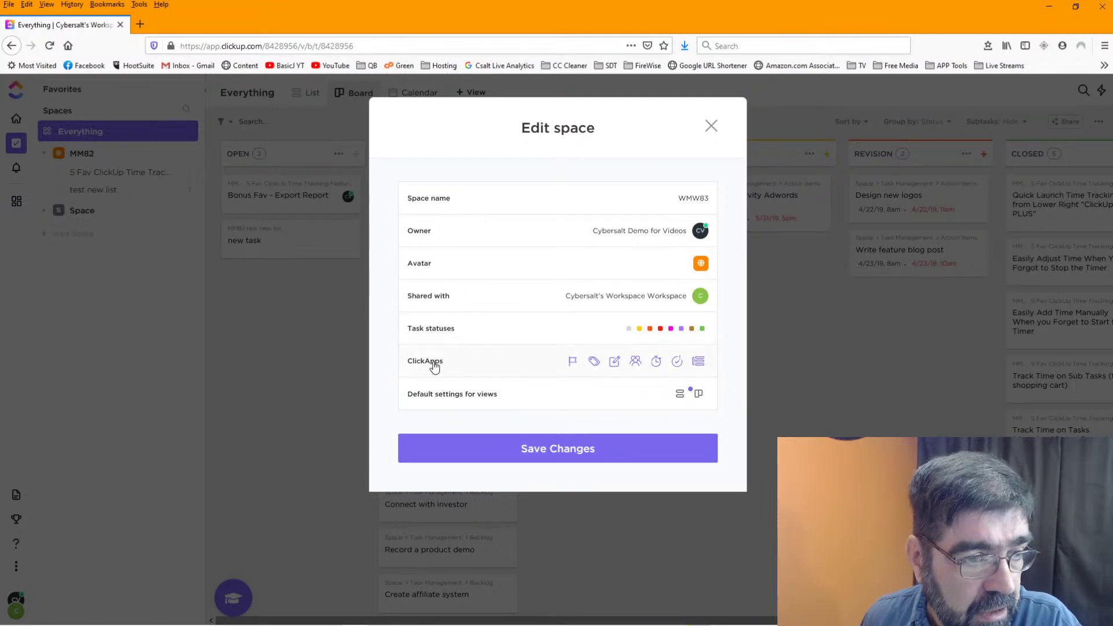
- Show all ClickApps for the space, toggle Incomplete Warning off and back on, and turn off Custom Fields
click(428, 369)
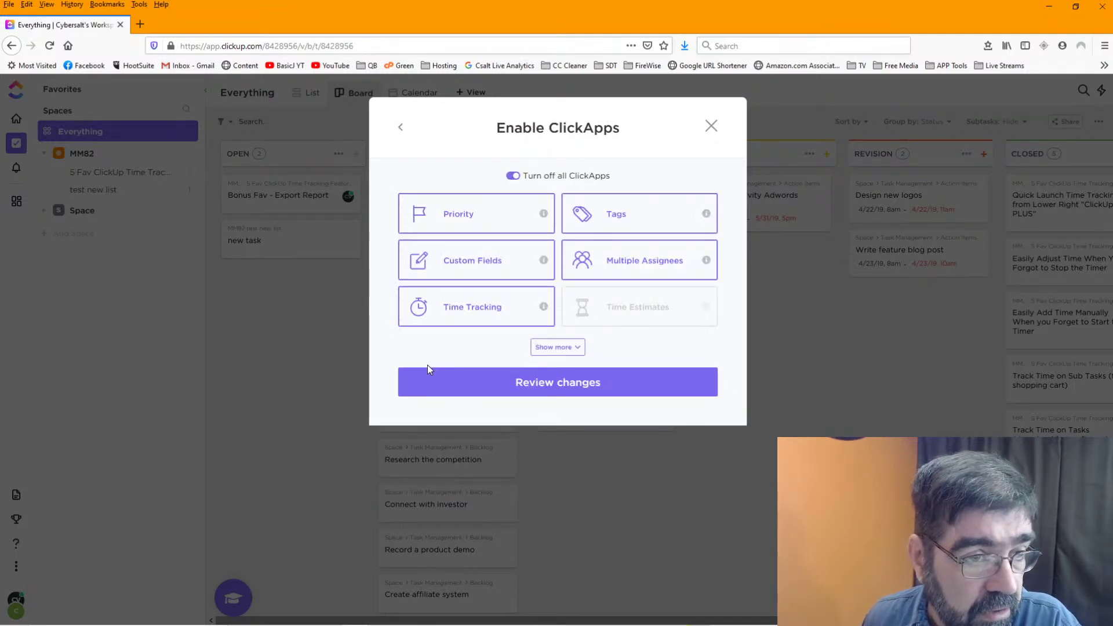
click(574, 349)
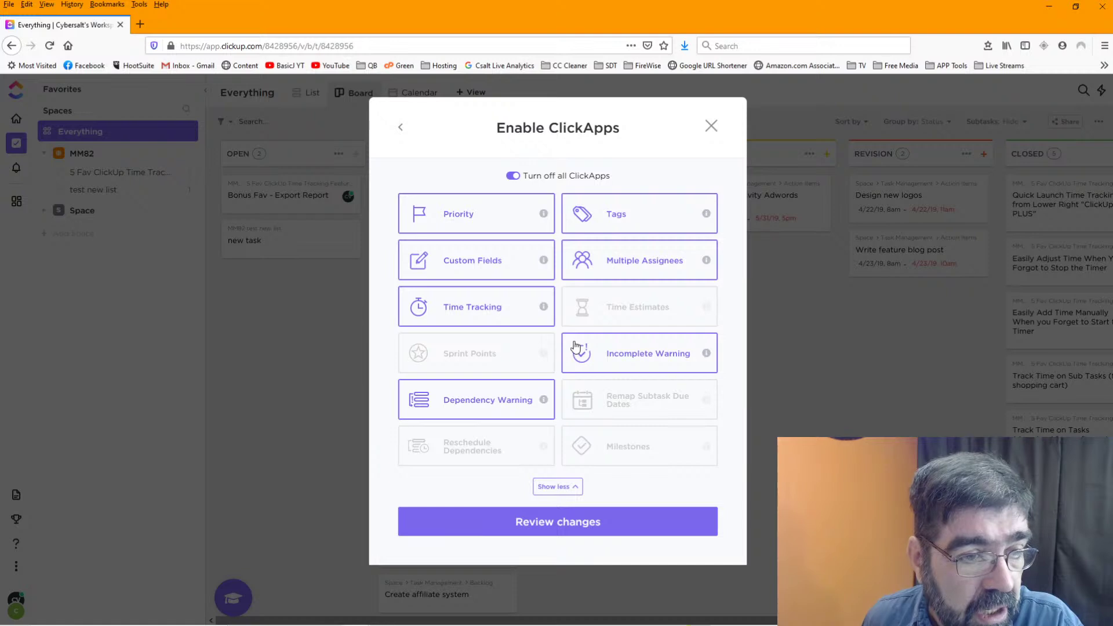
click(624, 352)
click(623, 351)
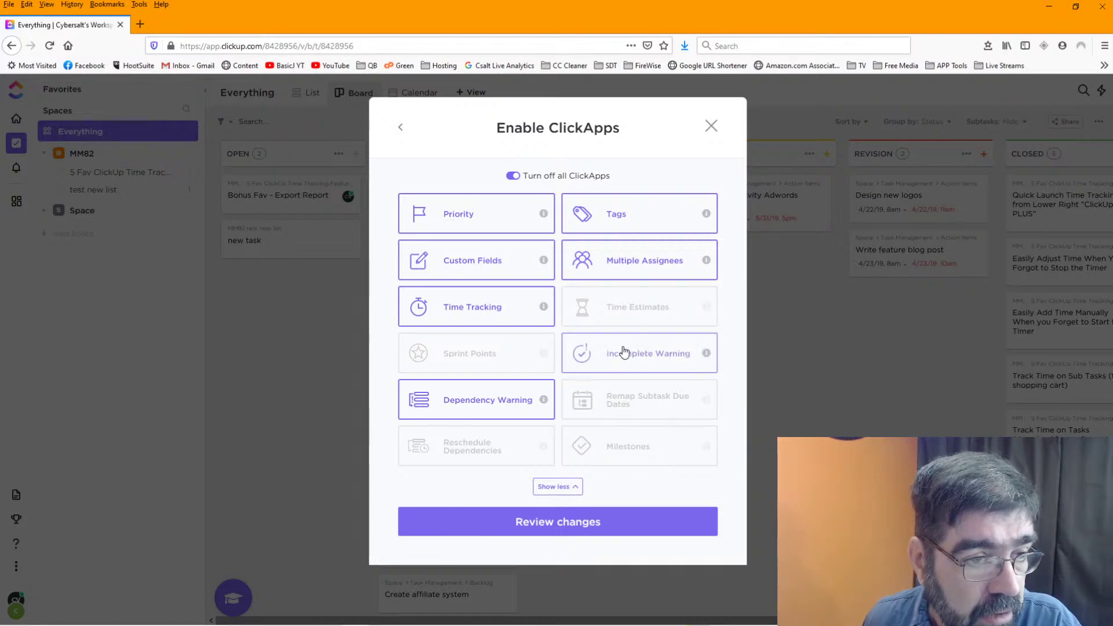
click(483, 274)
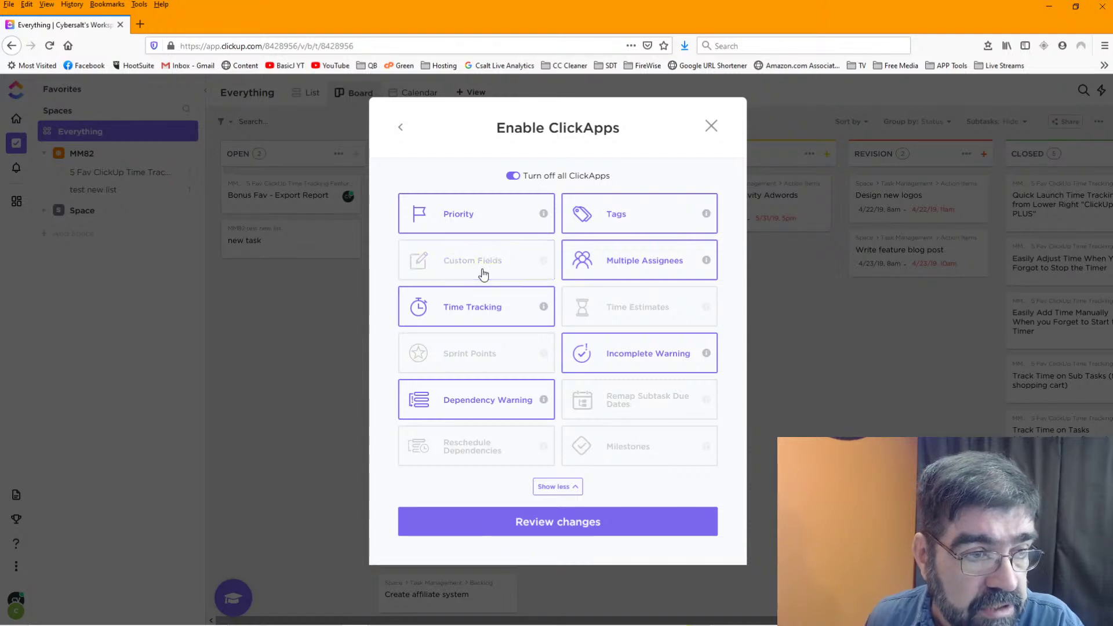
- Enable the Time Estimates ClickApp, toggle Milestones and Remap Subtask Due Dates on and back off, and save the space changes
click(644, 307)
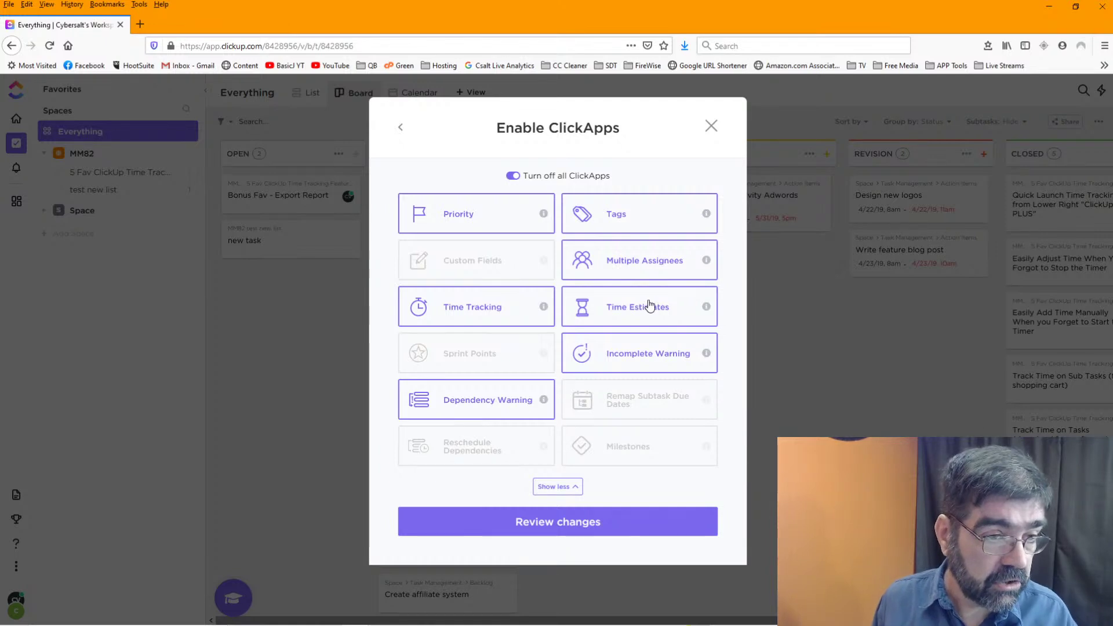
click(639, 458)
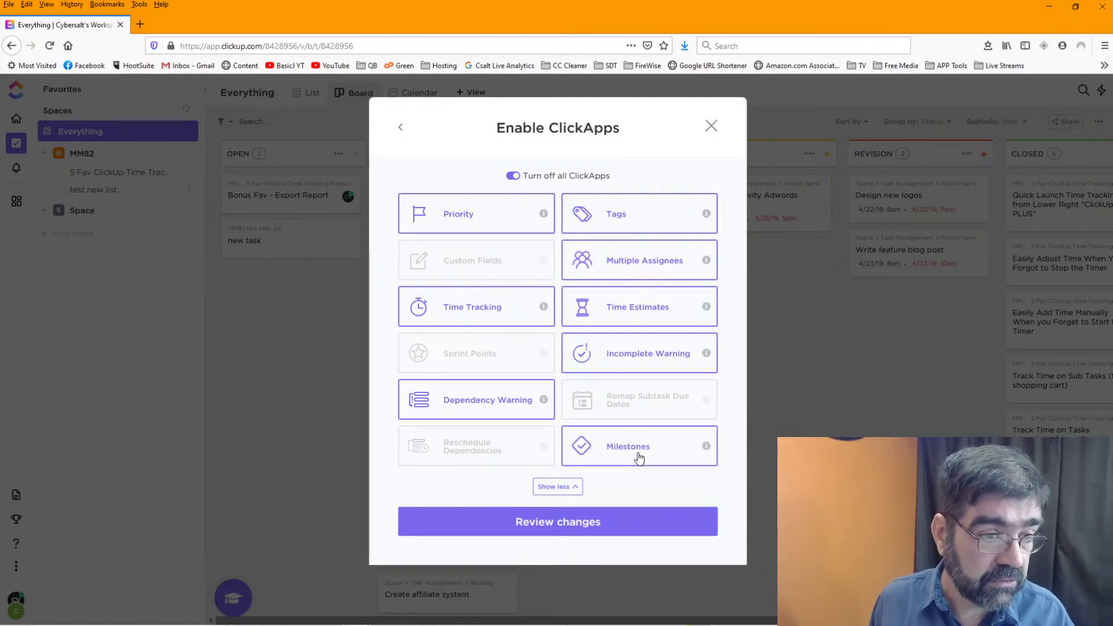
click(641, 409)
click(641, 409)
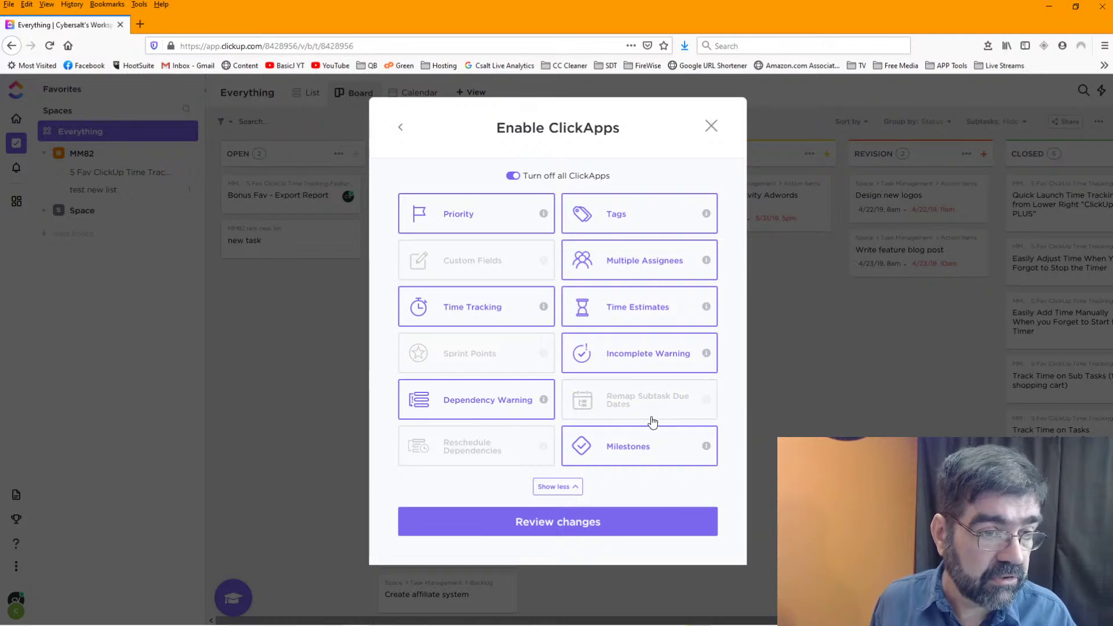
click(637, 441)
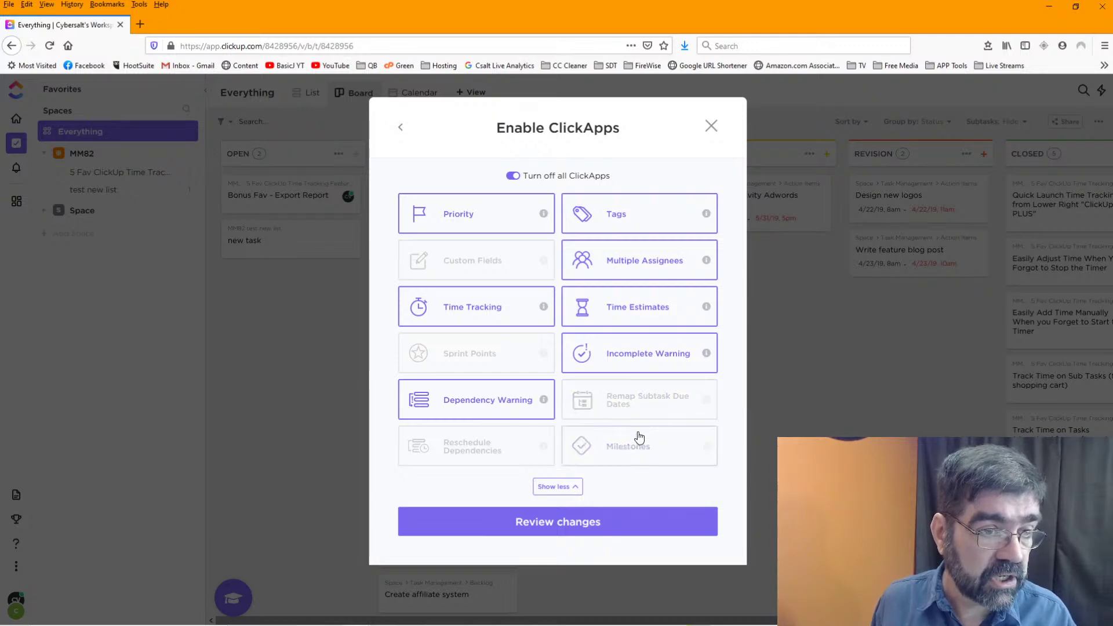
click(563, 523)
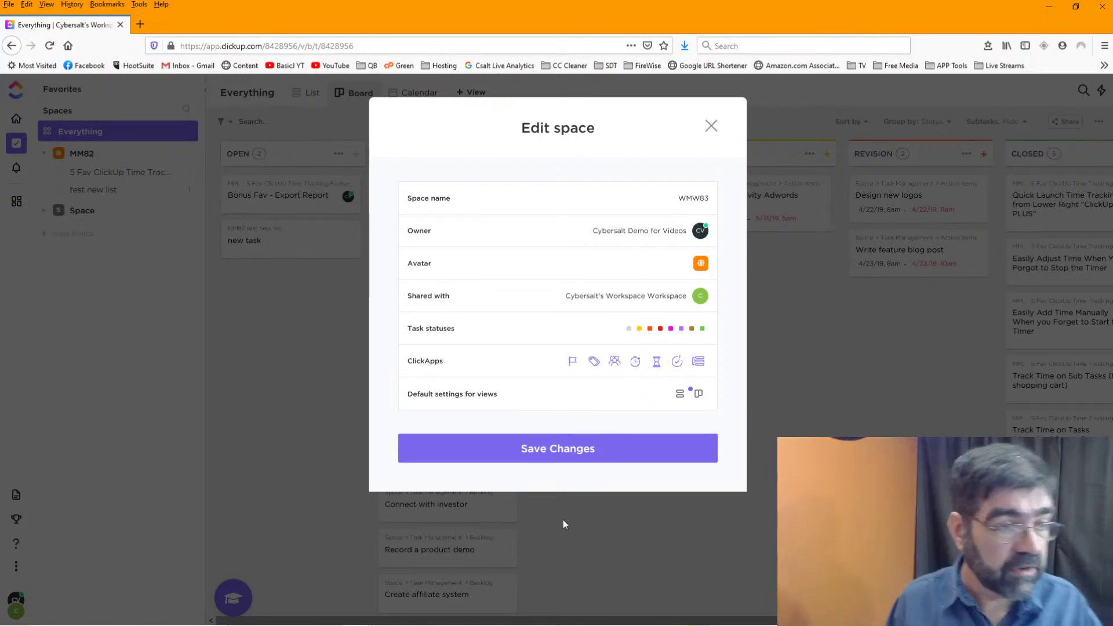
click(572, 456)
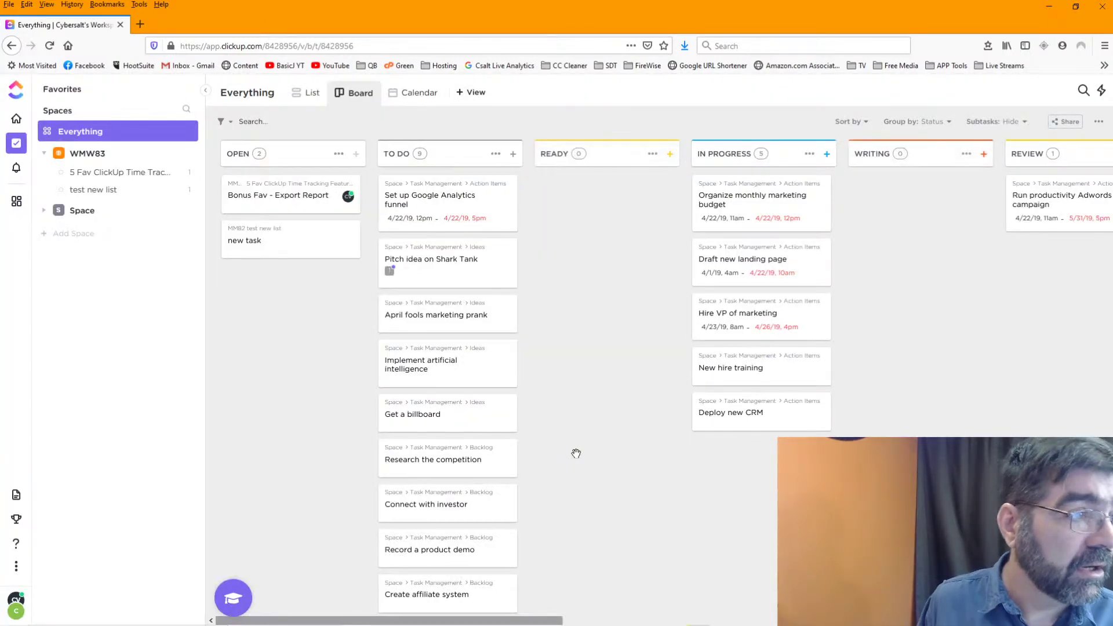
- Open "new task" in the test new list of the WMW83 space and rename it "Get 'r done"
click(109, 197)
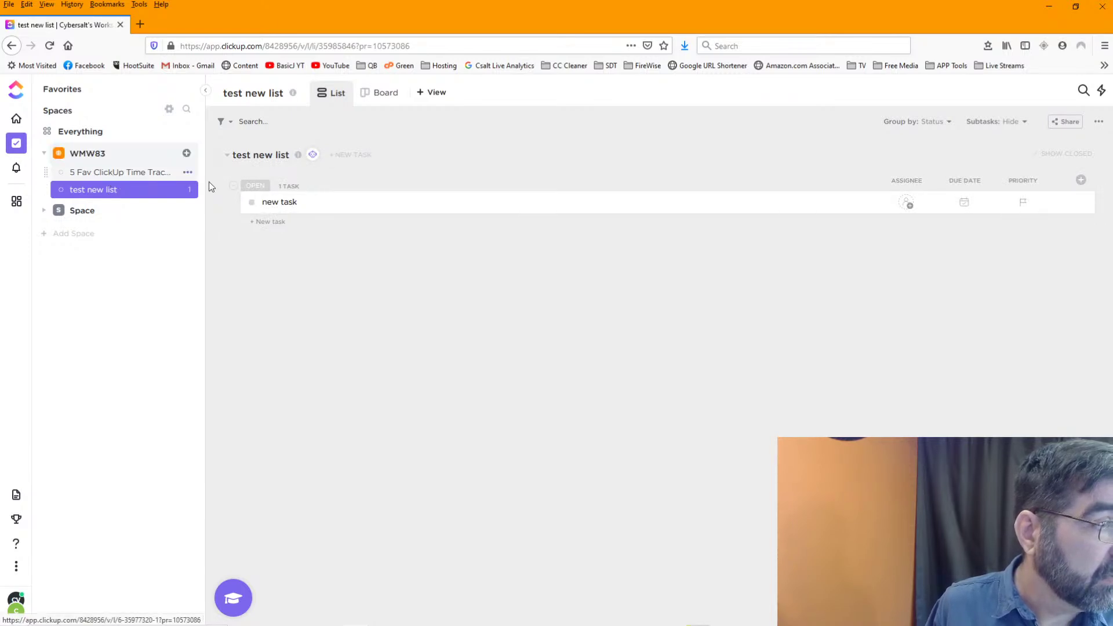
click(297, 201)
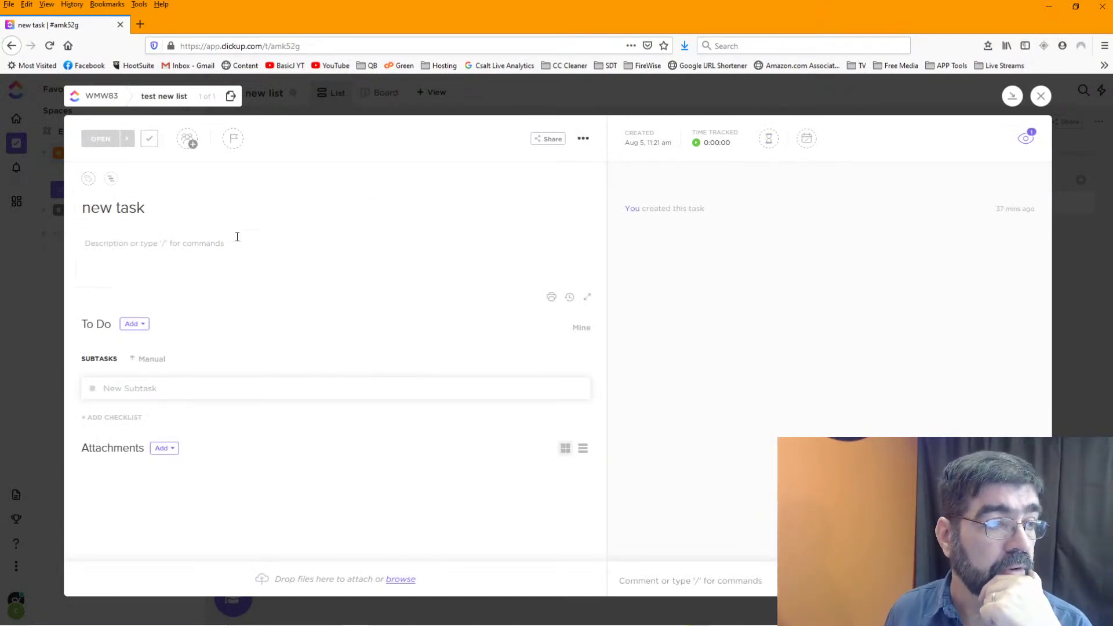
triple_click(231, 216)
text(get)
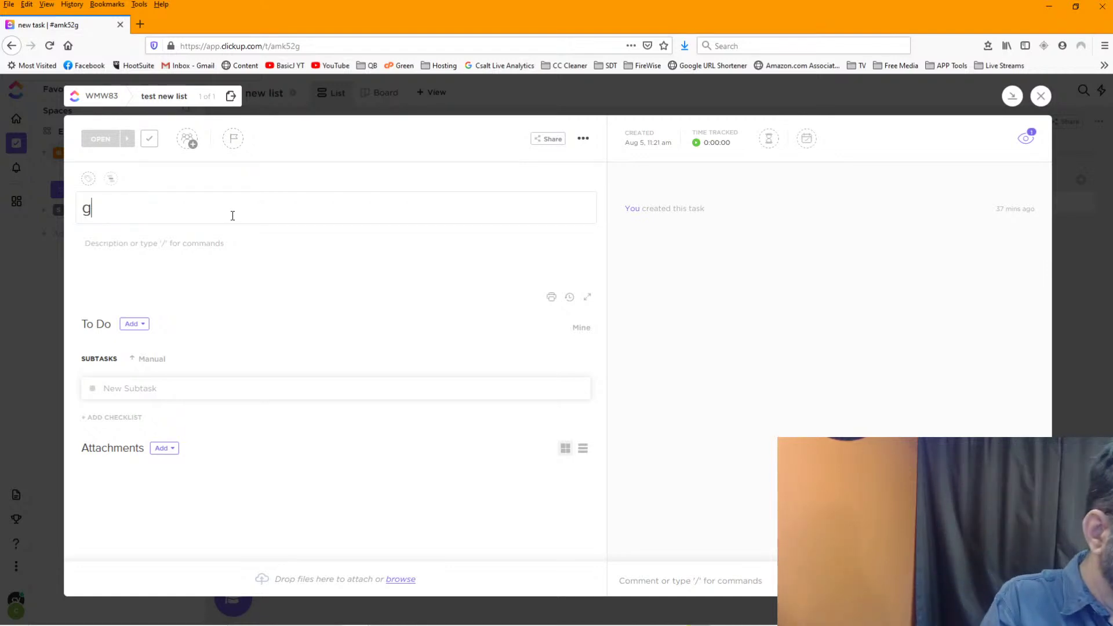
key(BackSpace)
key(BackSpace)
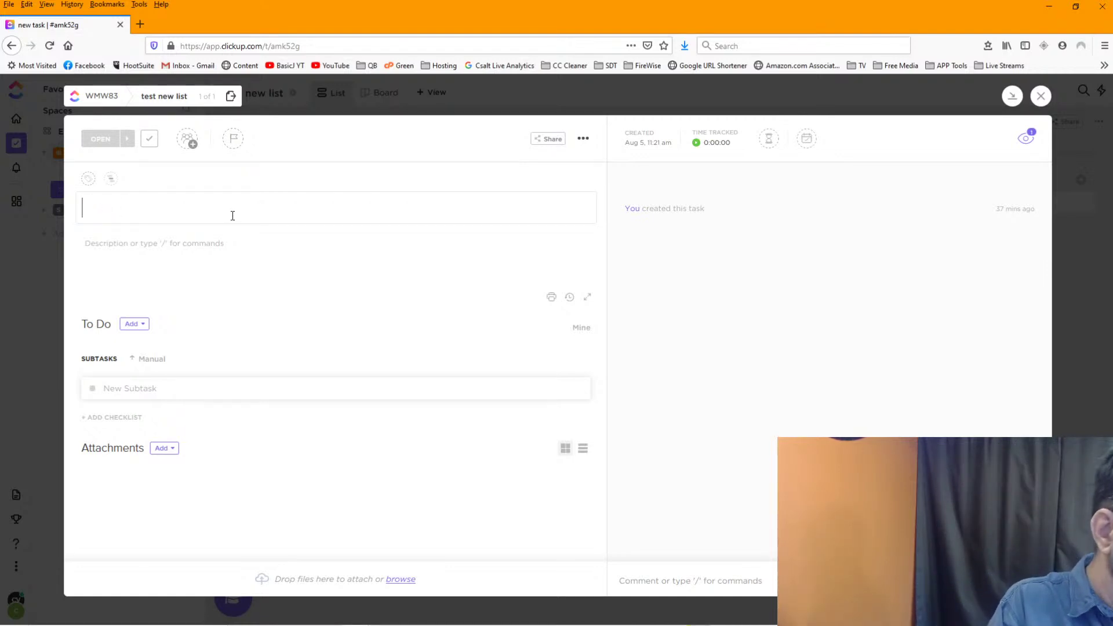
text(Get h)
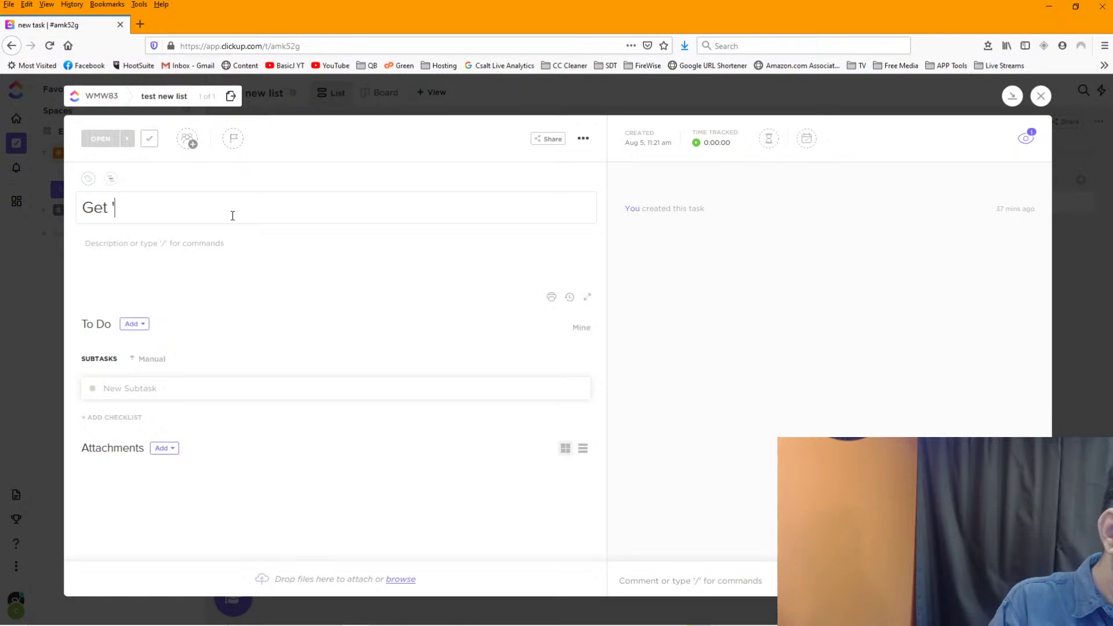
text(er)
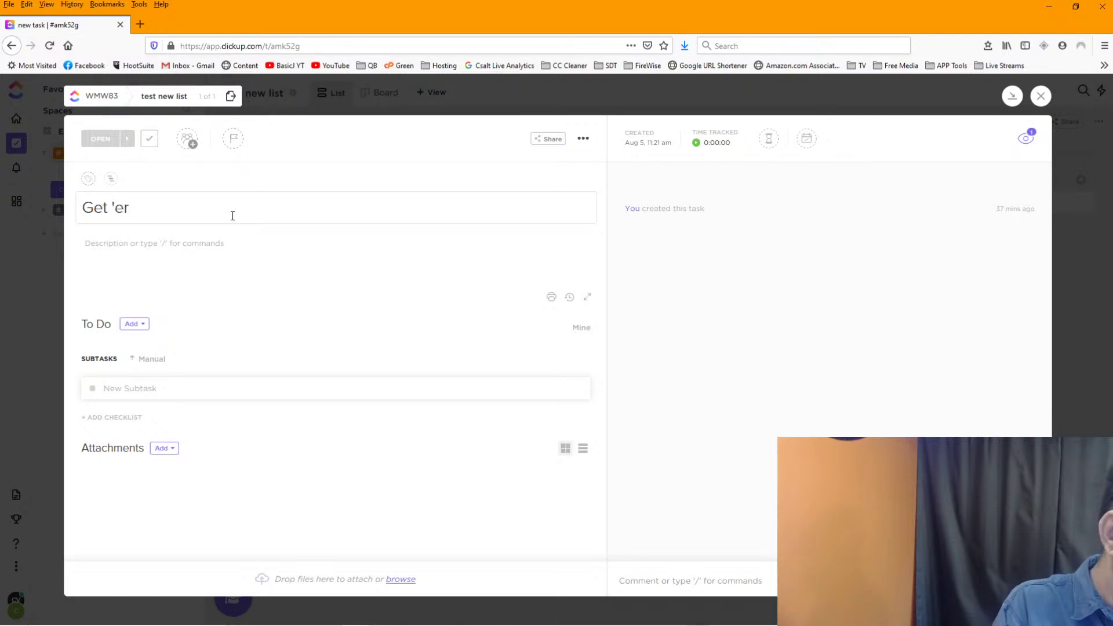
key(BackSpace)
key(BackSpace)
key(BackSpace)
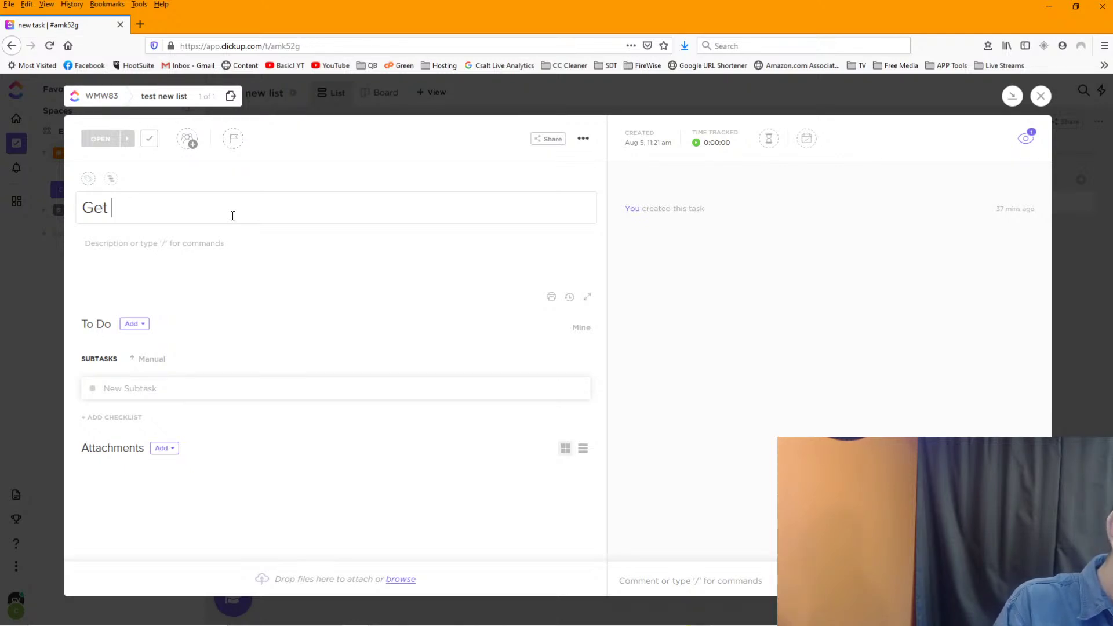
text(r done)
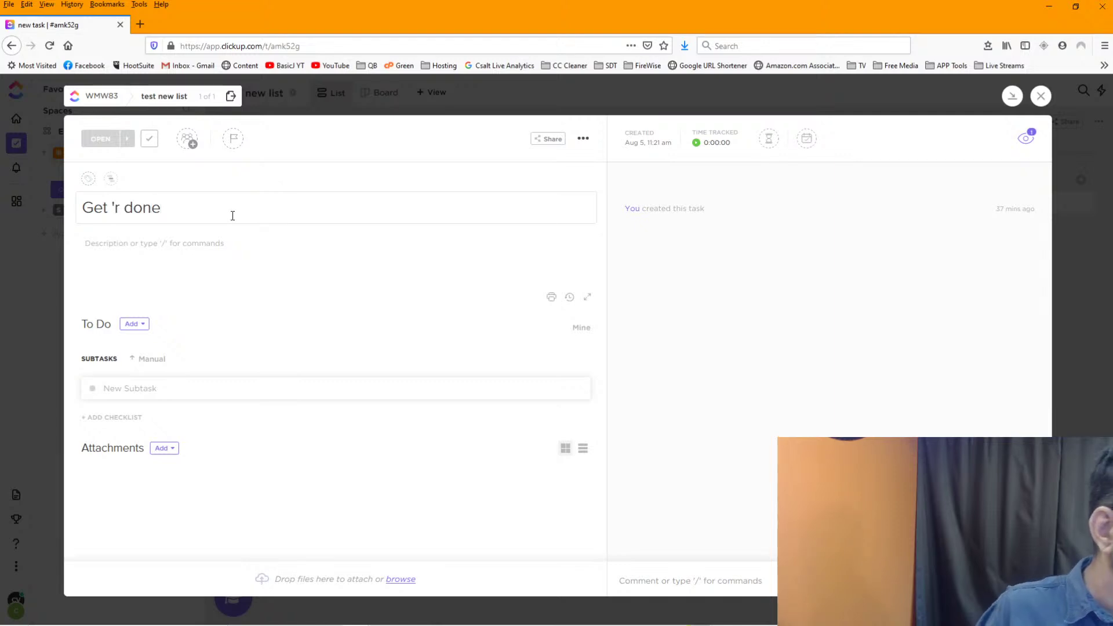
- Set the task's time estimate to 25m and close the task
click(769, 140)
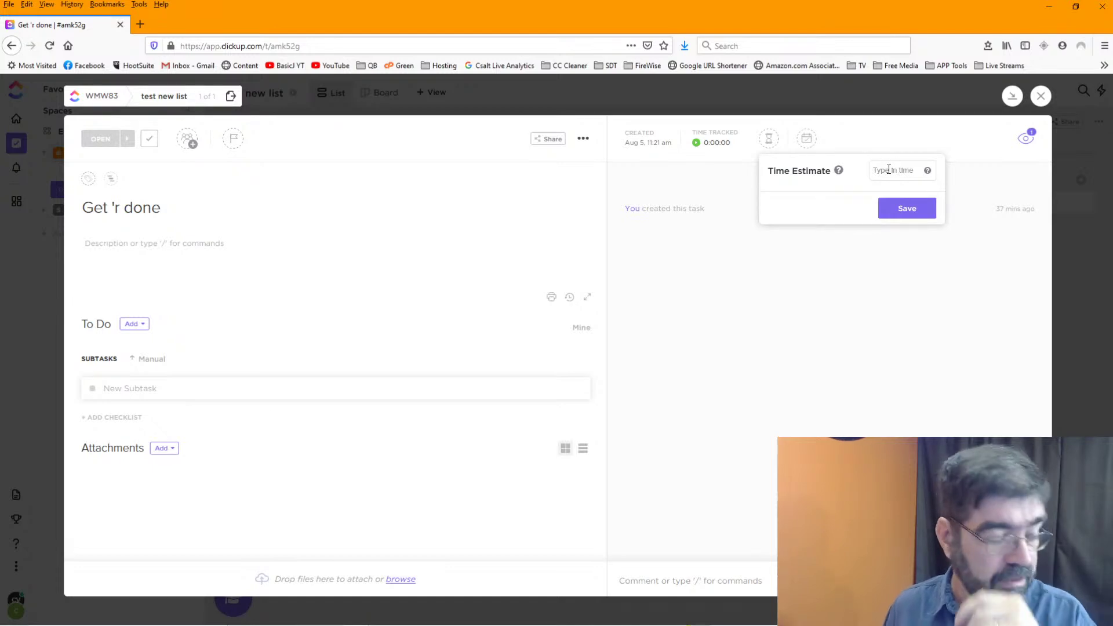
text(2h)
key(Return)
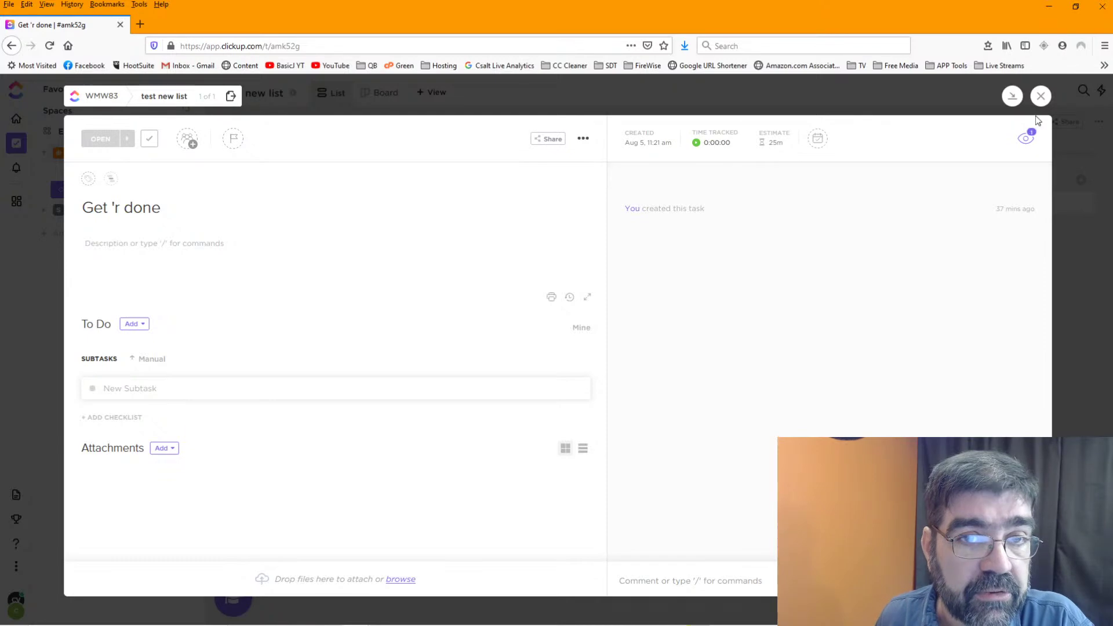
click(1040, 96)
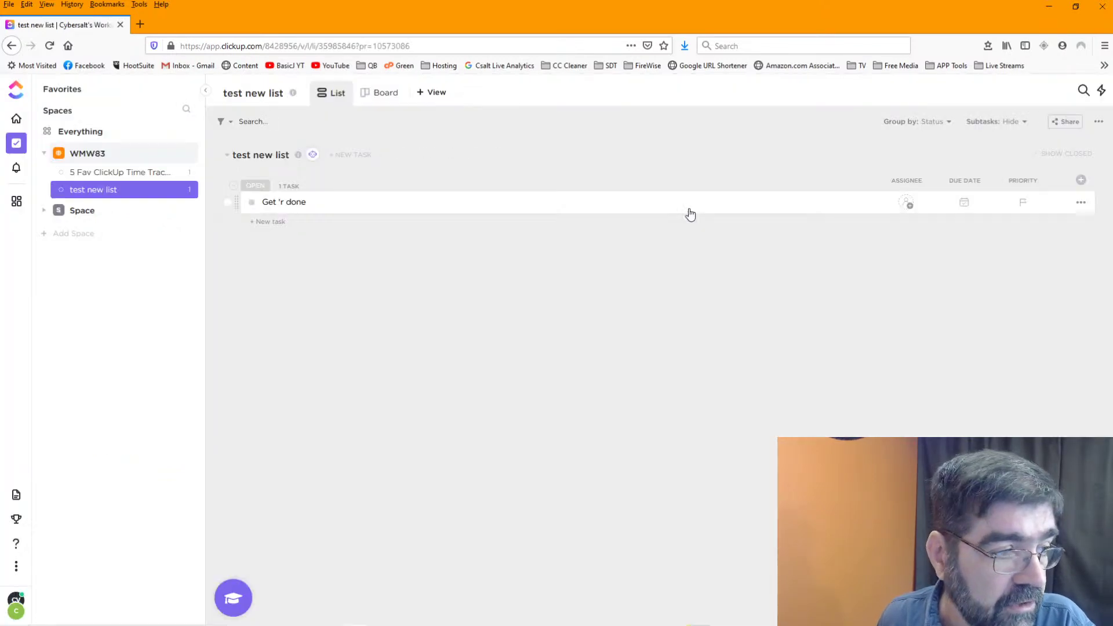
- Open the workspace's Reporting page and expand the member's tasks in the Completed report
click(17, 568)
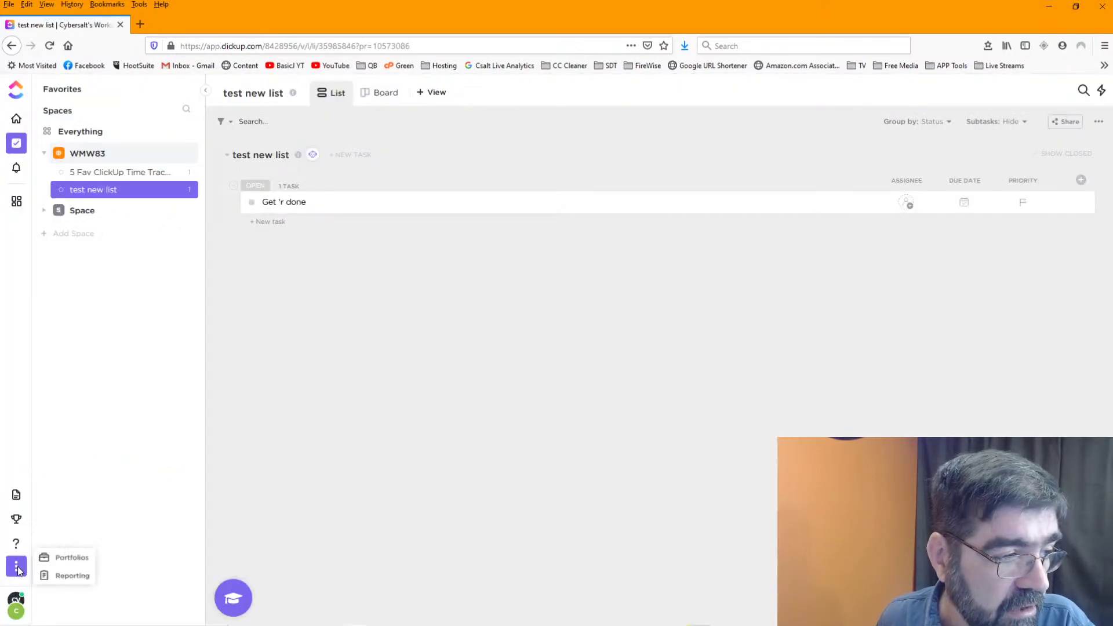
click(66, 577)
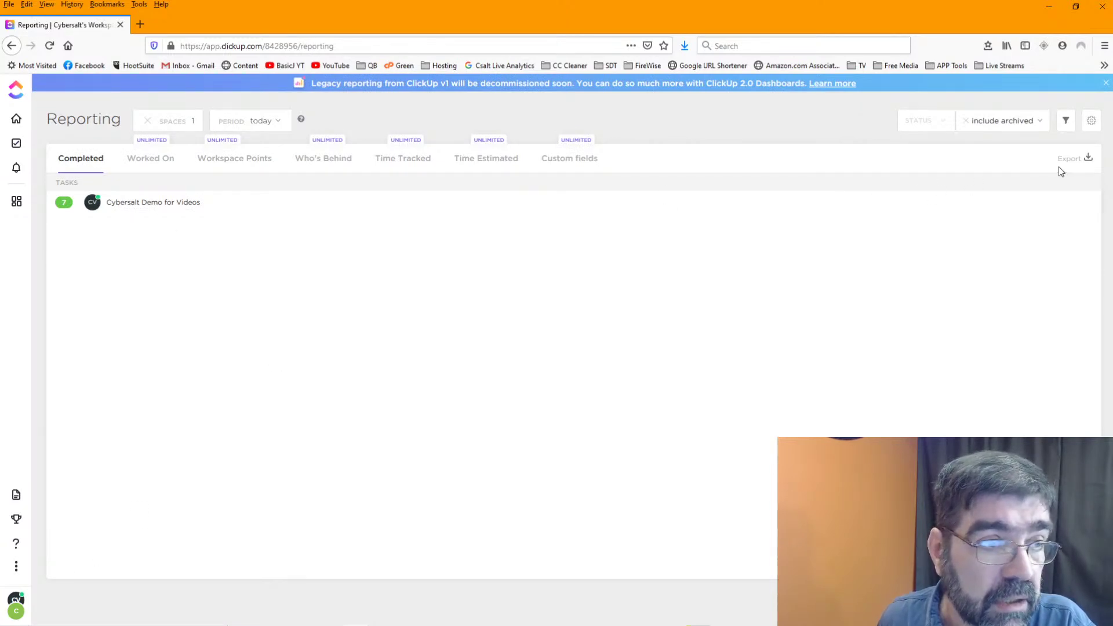
click(167, 210)
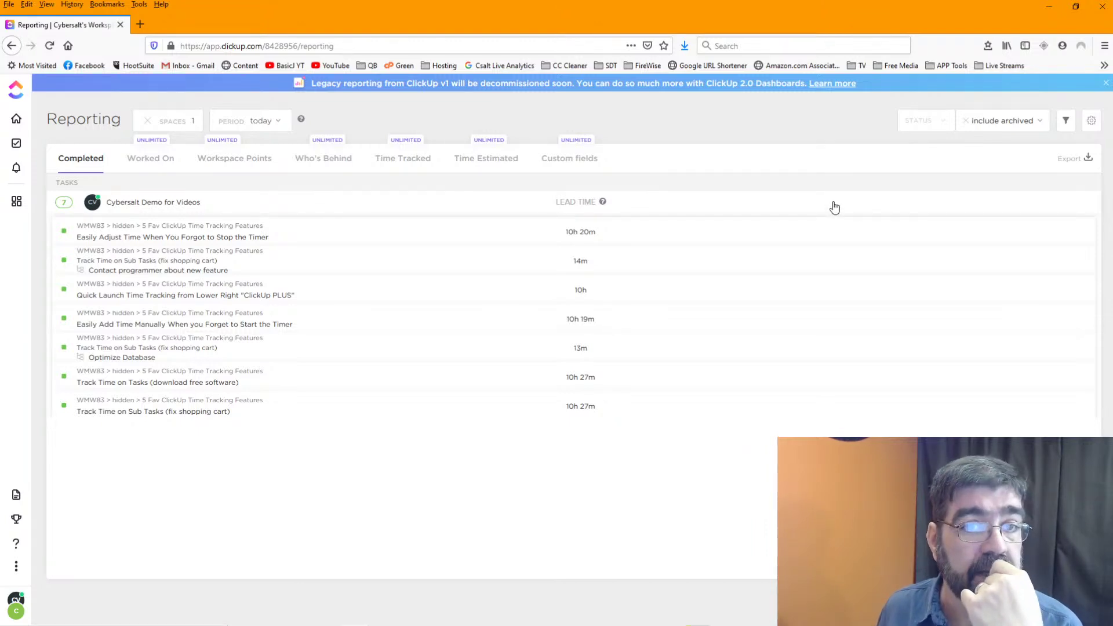
- Toggle the report's subtask parent names off and back on, and dismiss the legacy reporting notice
click(1091, 121)
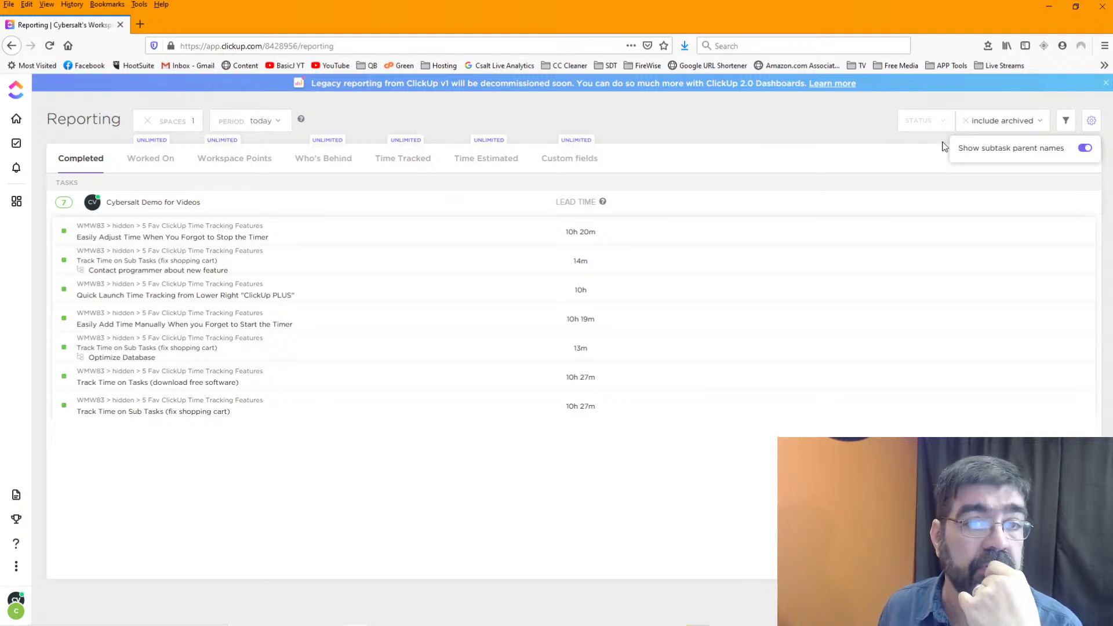
click(1085, 148)
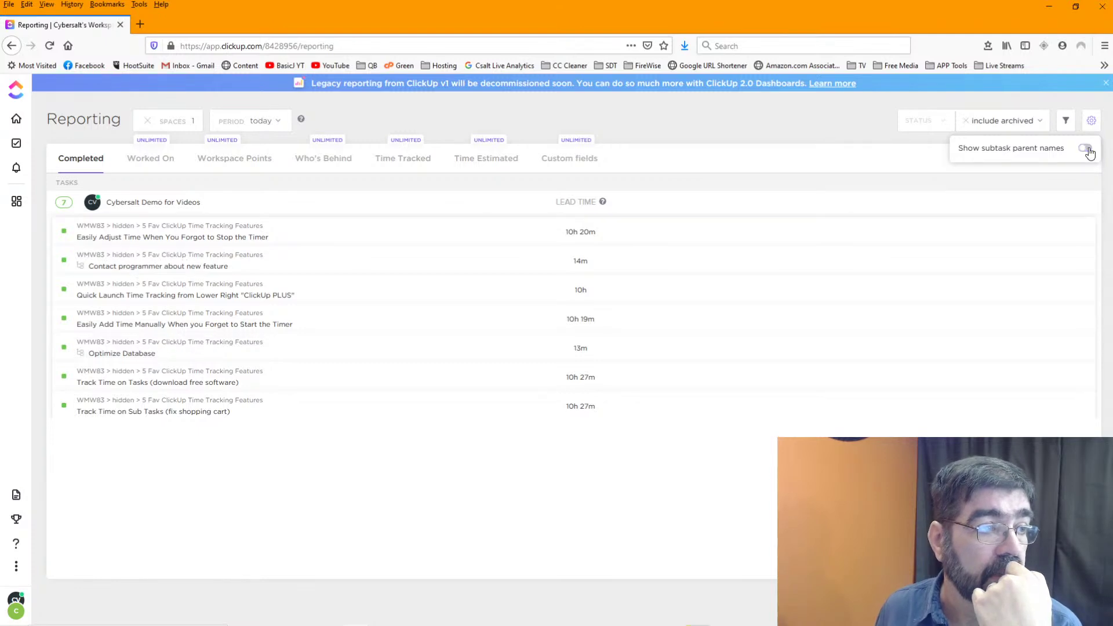
click(1086, 149)
click(1087, 150)
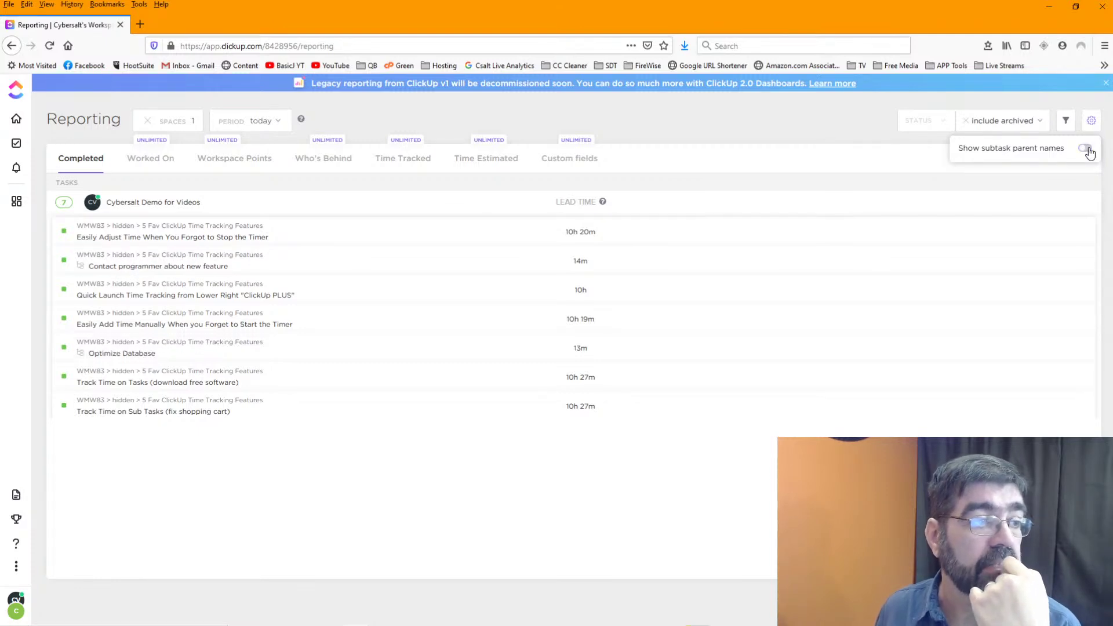
click(1089, 150)
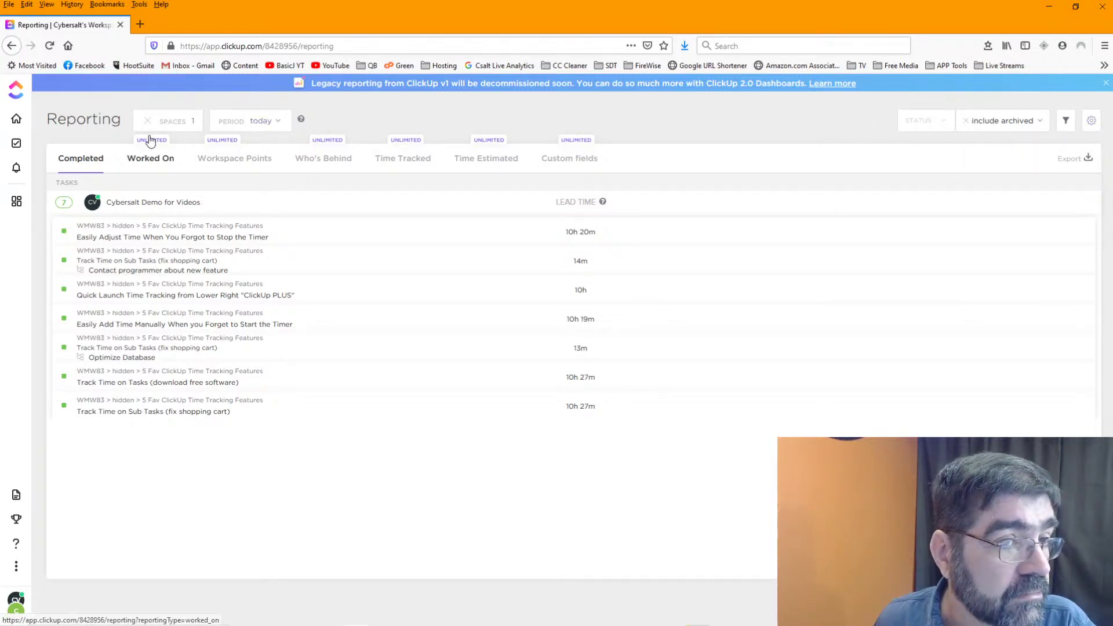
click(1104, 85)
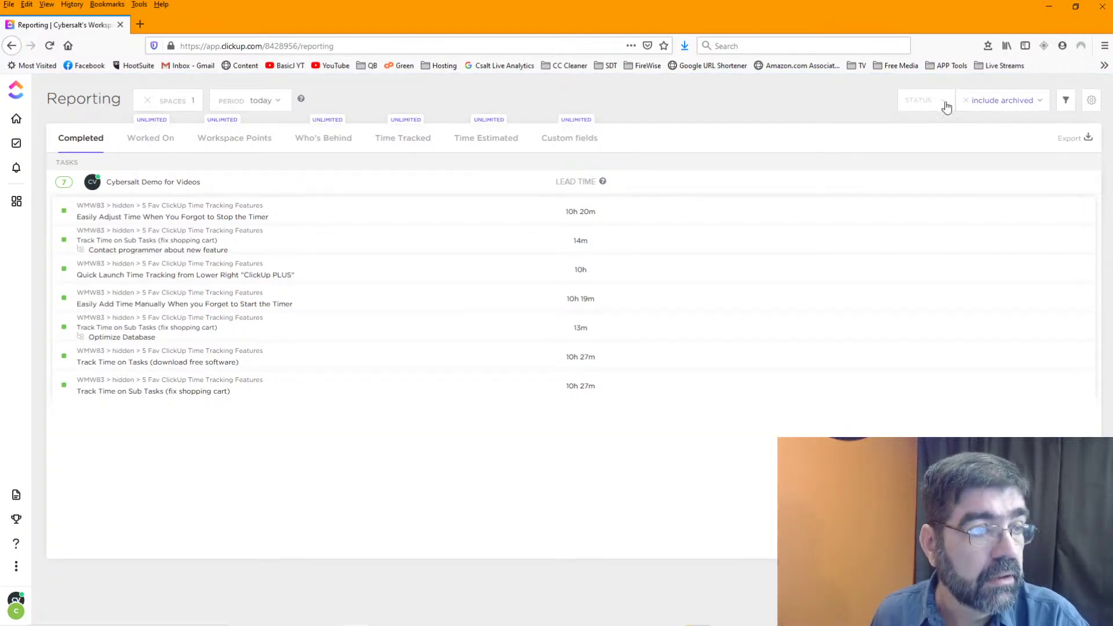
- View the Time Estimated report, and return to the Completed report with the member's tasks expanded
click(475, 143)
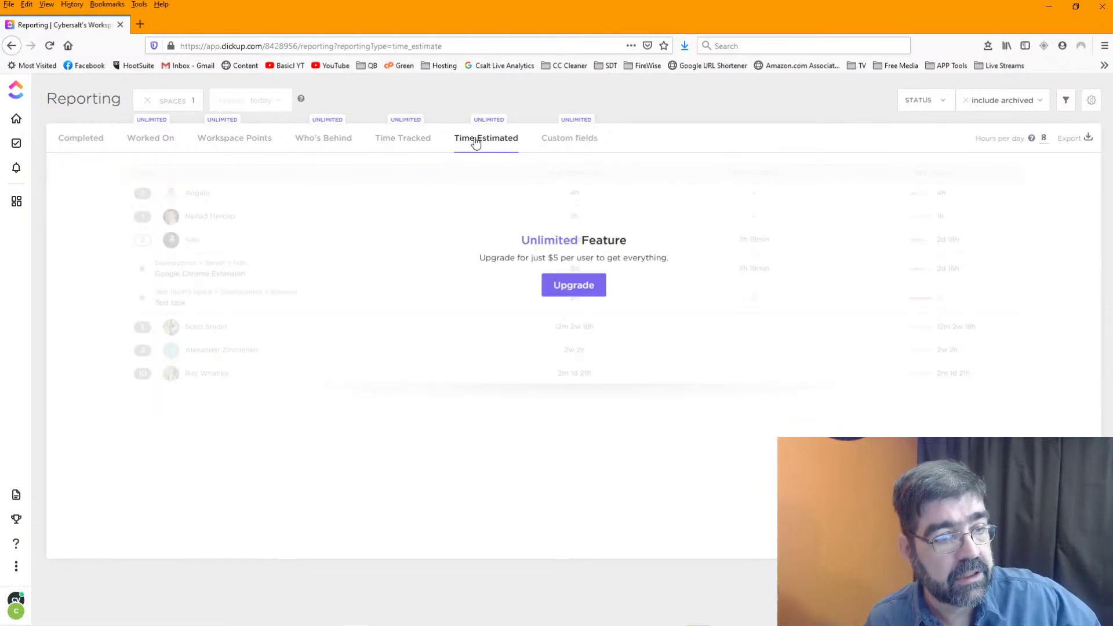
click(91, 139)
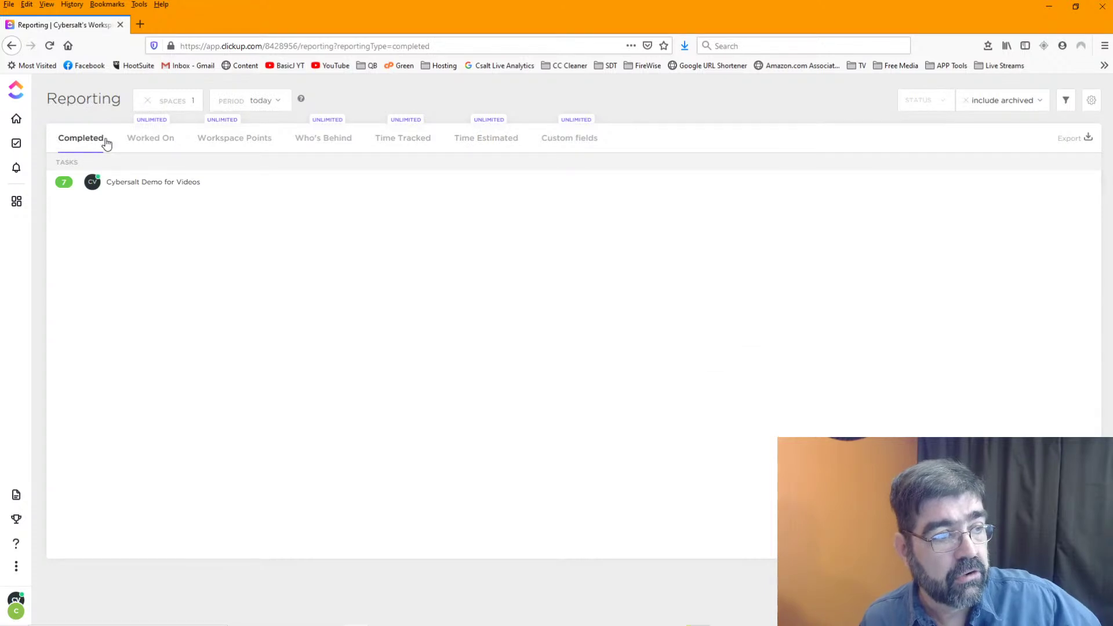
click(71, 183)
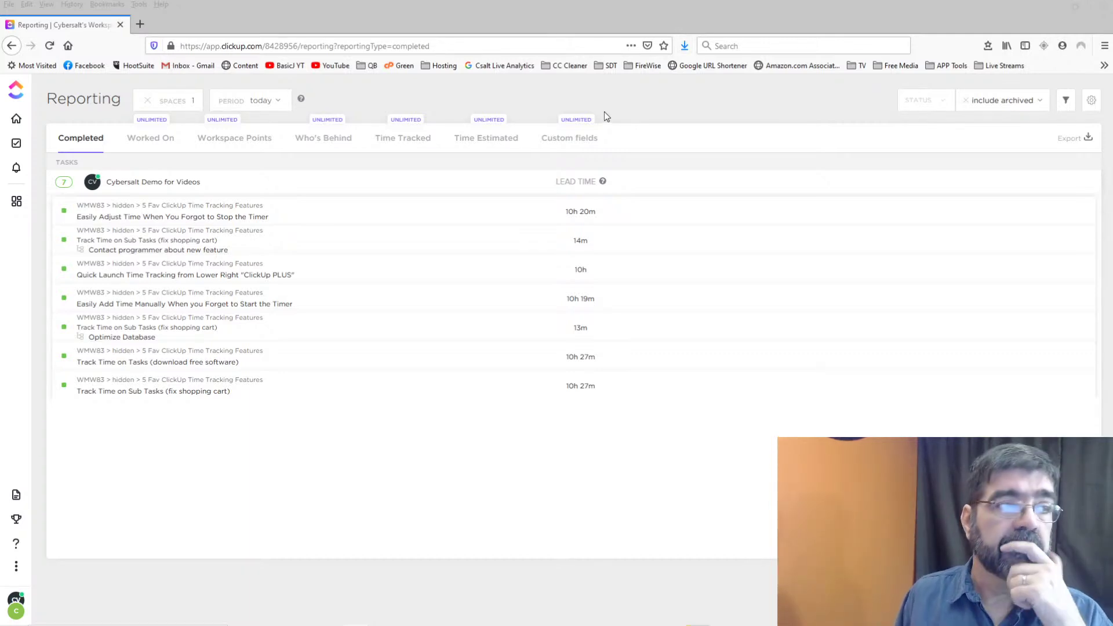
click(1055, 5)
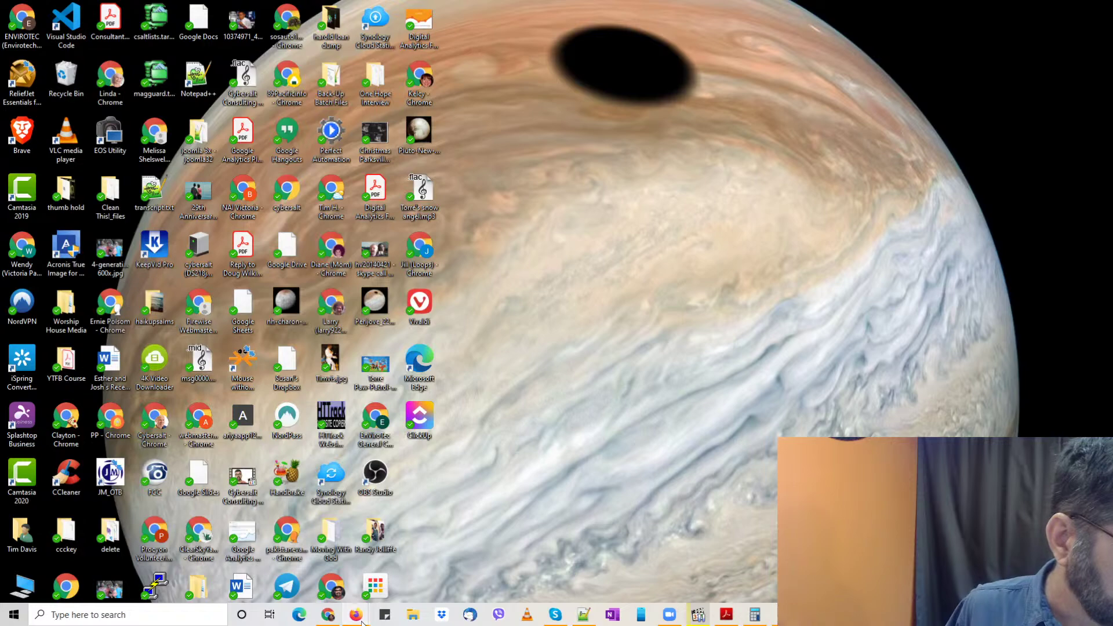
mouse_move(355, 614)
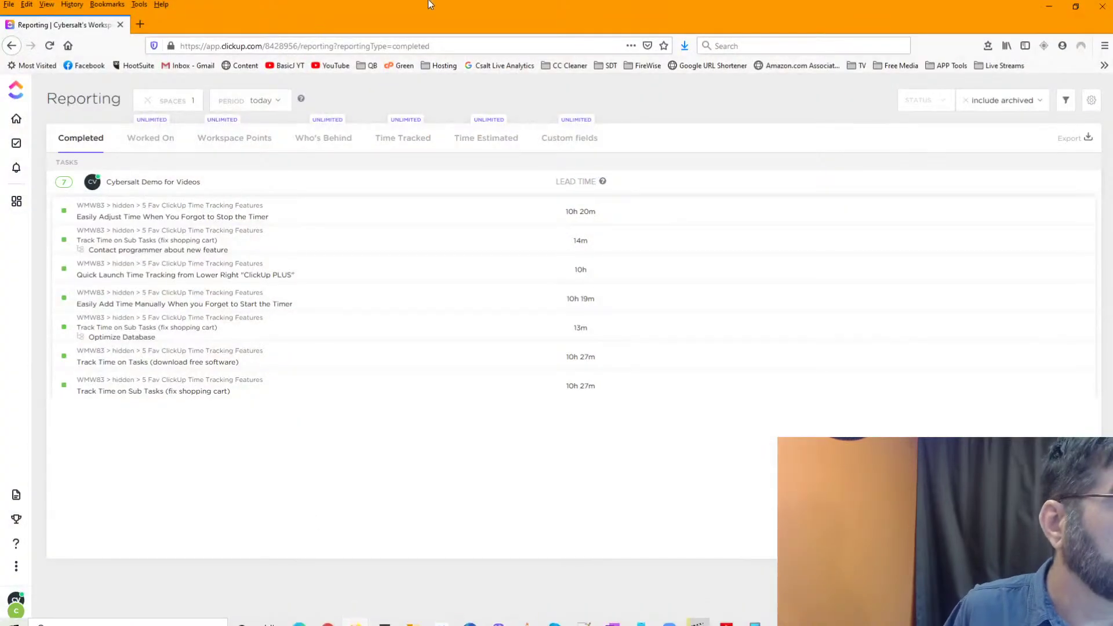
- Search the web for "clickup free account features" in a new browser tab
click(140, 24)
click(192, 46)
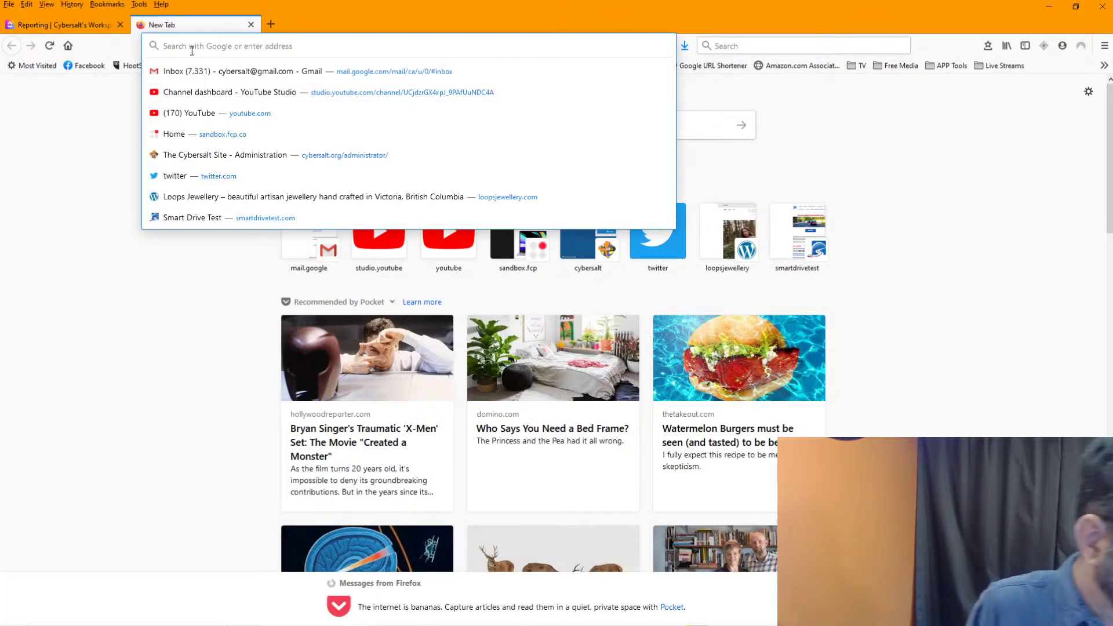
text(clickup fr)
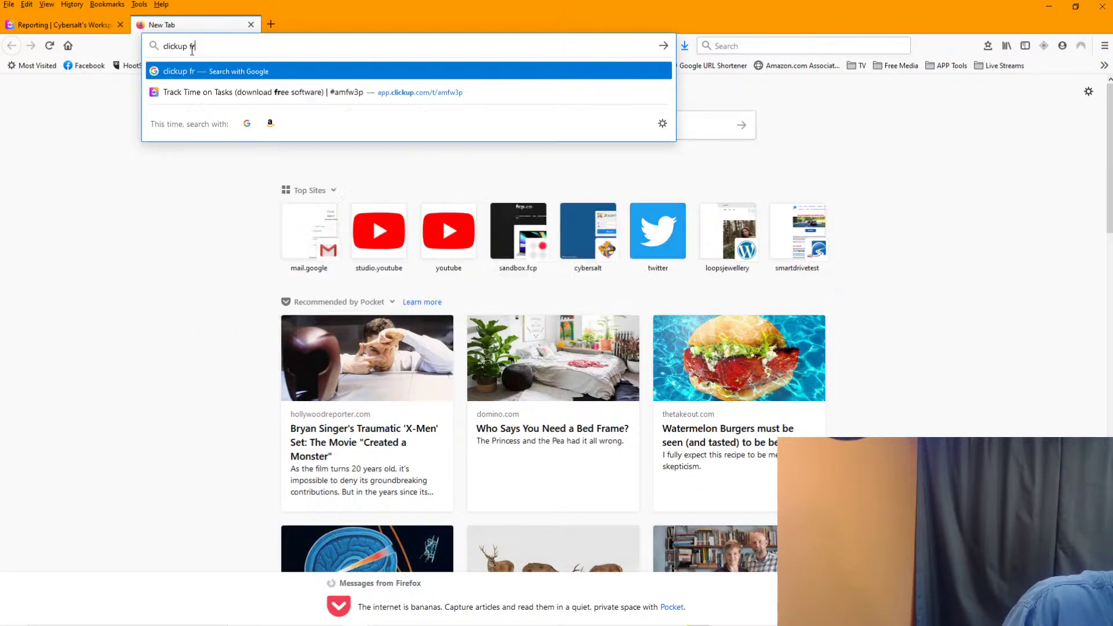
text(ee accoutn features)
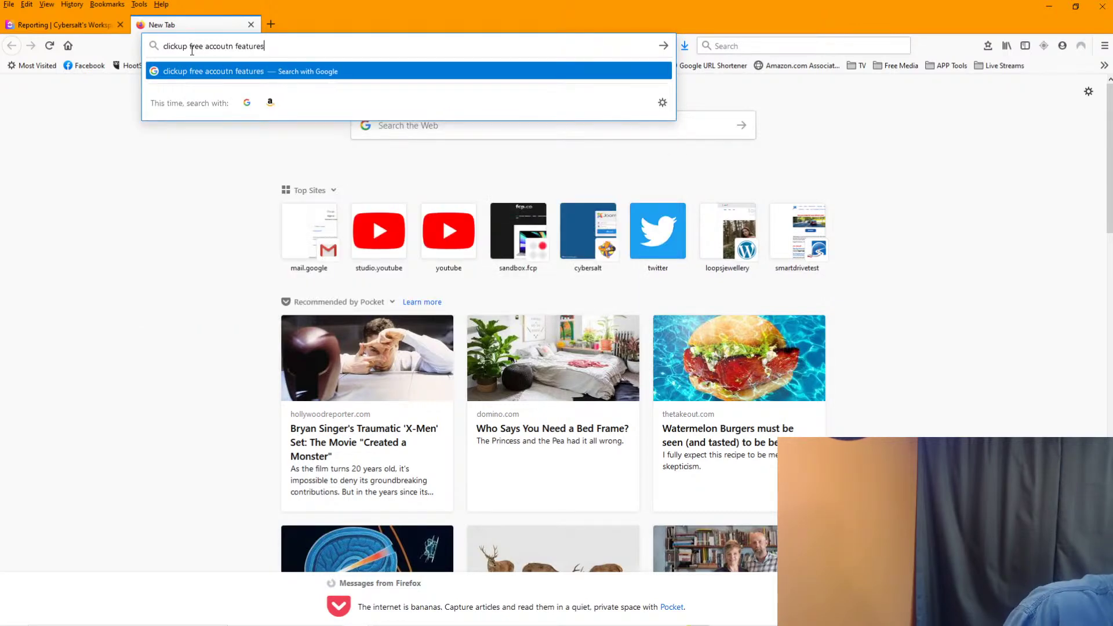
key(Left)
key(Left)
key(Left)
key(Left)
key(Left)
key(Left)
key(Left)
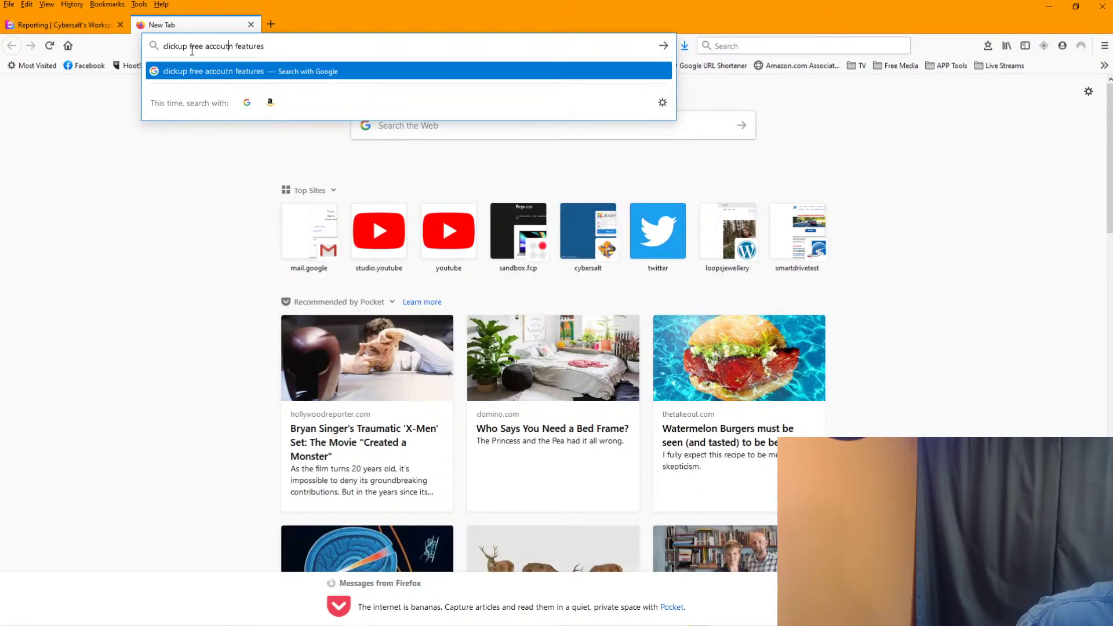
key(BackSpace)
key(BackSpace)
text(nr)
key(BackSpace)
text(t)
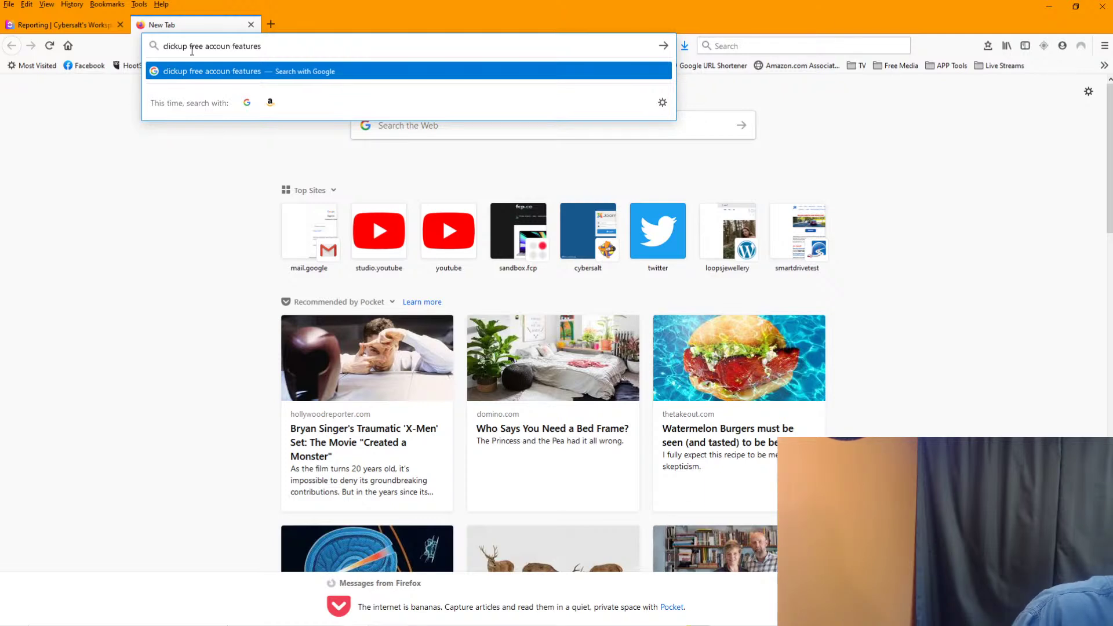
key(Return)
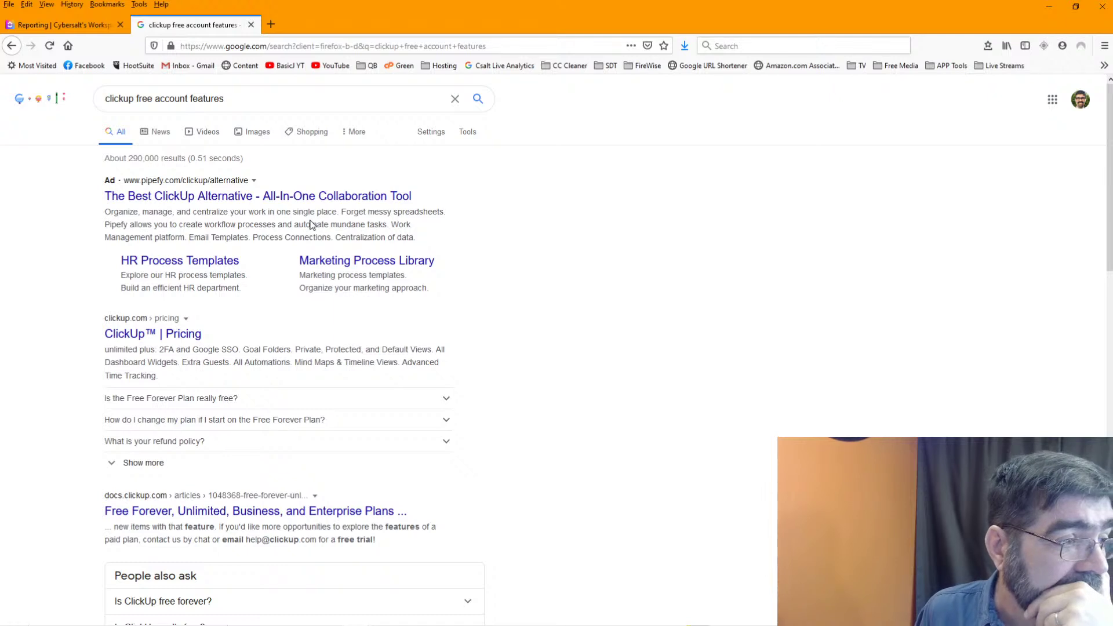
- Expand the answer to "Is the Free Forever Plan really free?" and open the ClickUp Pricing search result
click(213, 400)
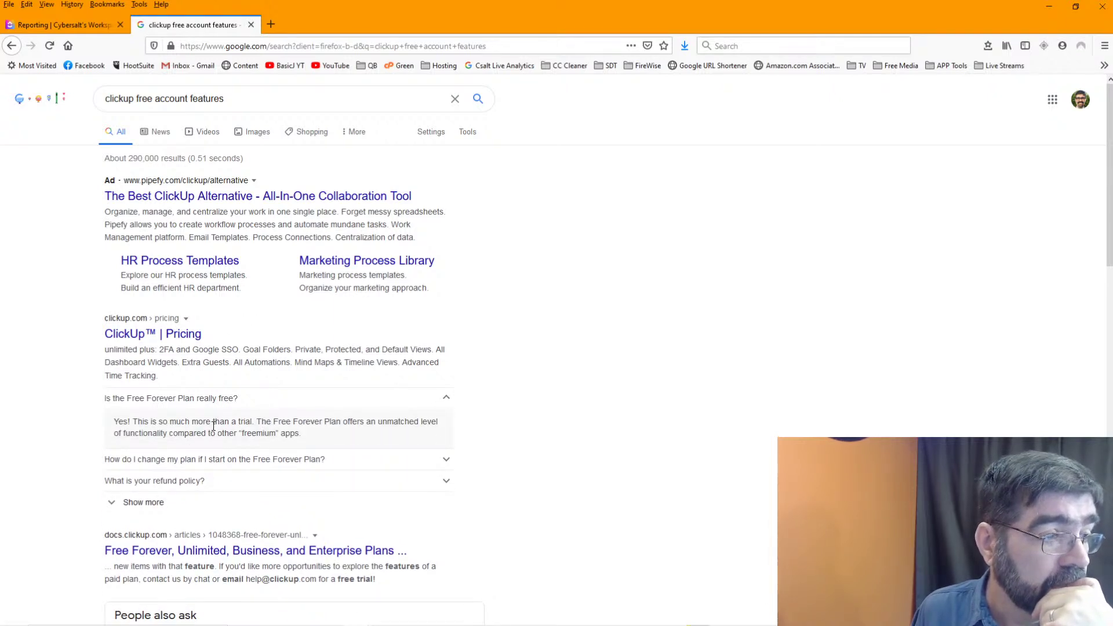
click(130, 339)
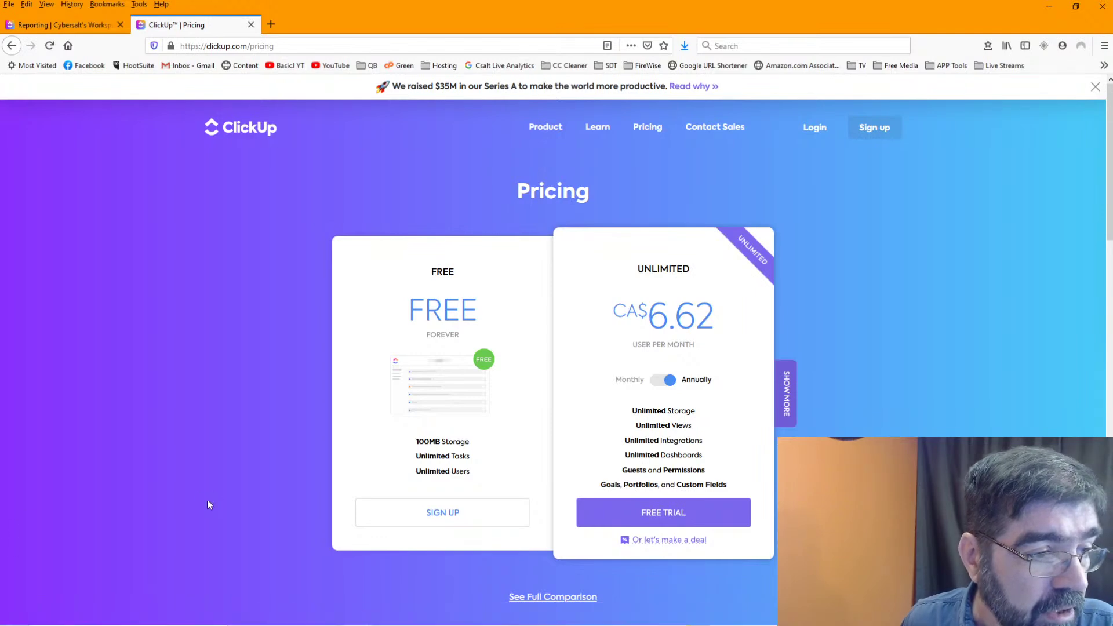
- Review the Free and Unlimited plans and expand the pricing overview to include the Business and Enterprise plans
mouse_move(464, 450)
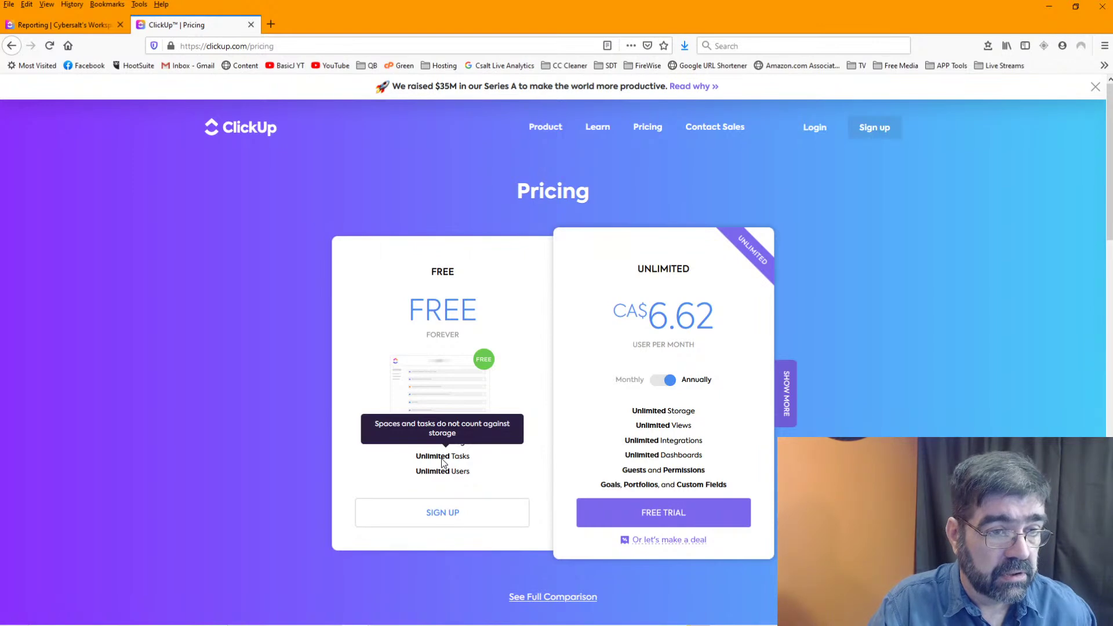
mouse_move(695, 287)
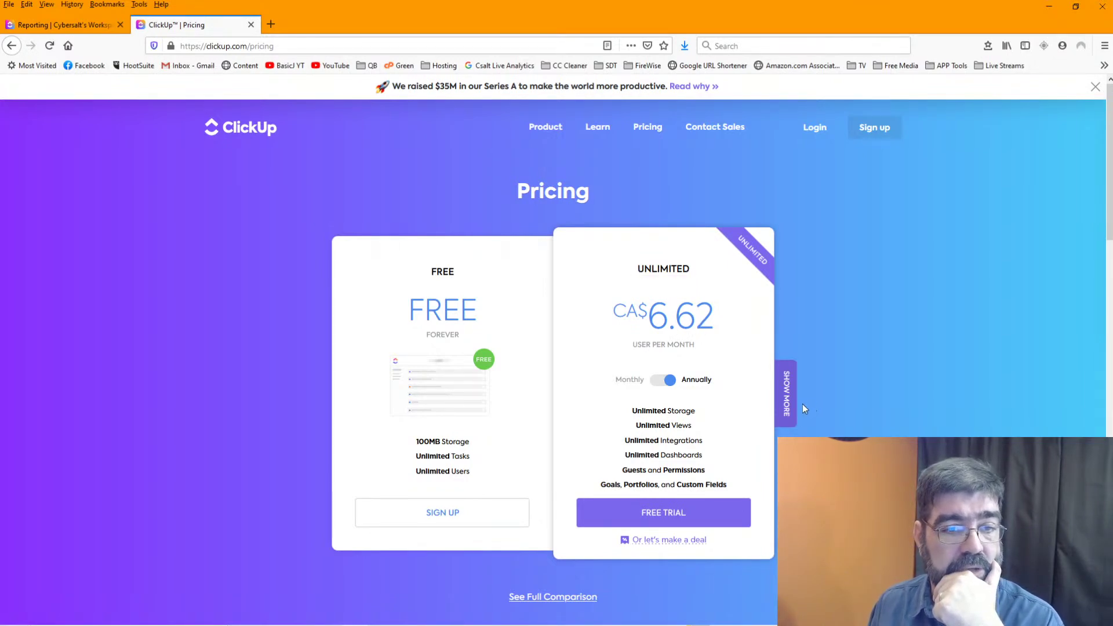
click(792, 406)
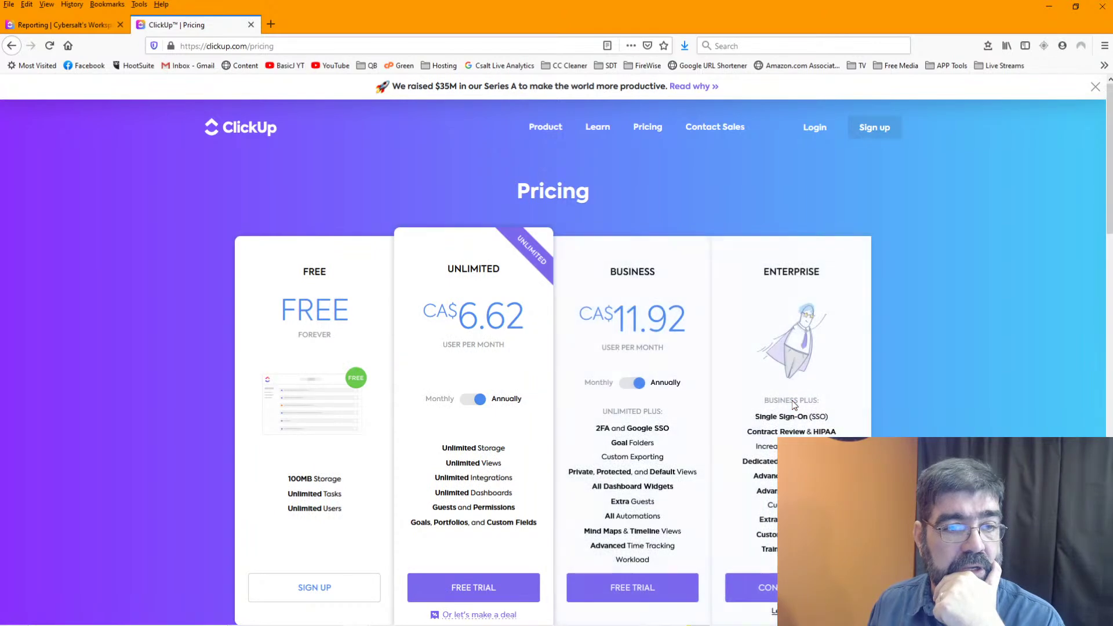
- Review the Business plan's price and feature descriptions, and open the full plan comparison
mouse_move(668, 332)
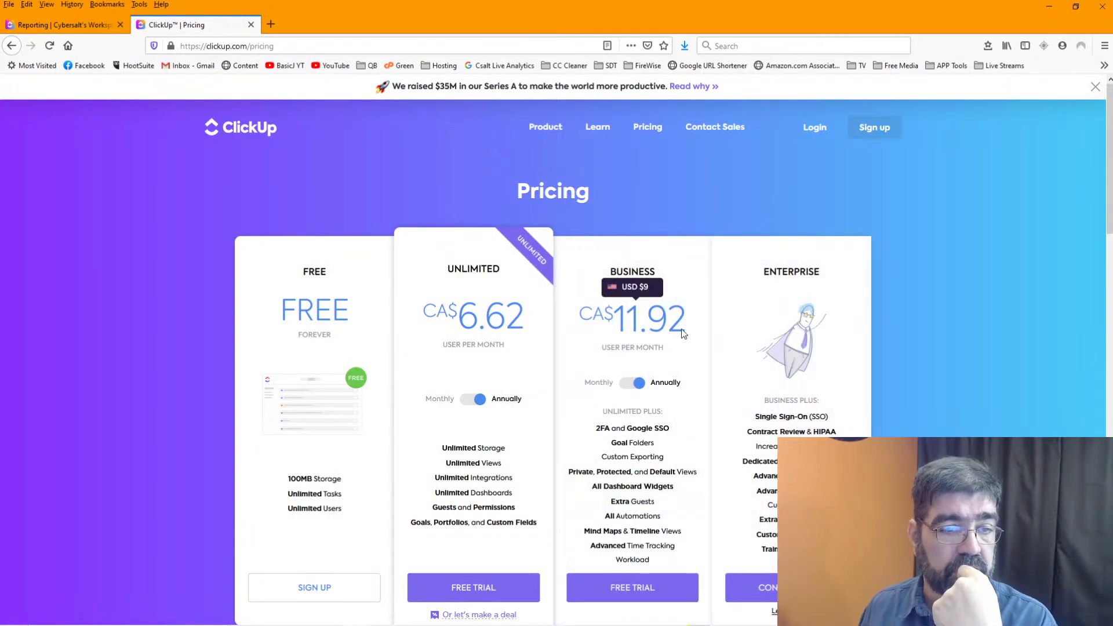
mouse_move(655, 432)
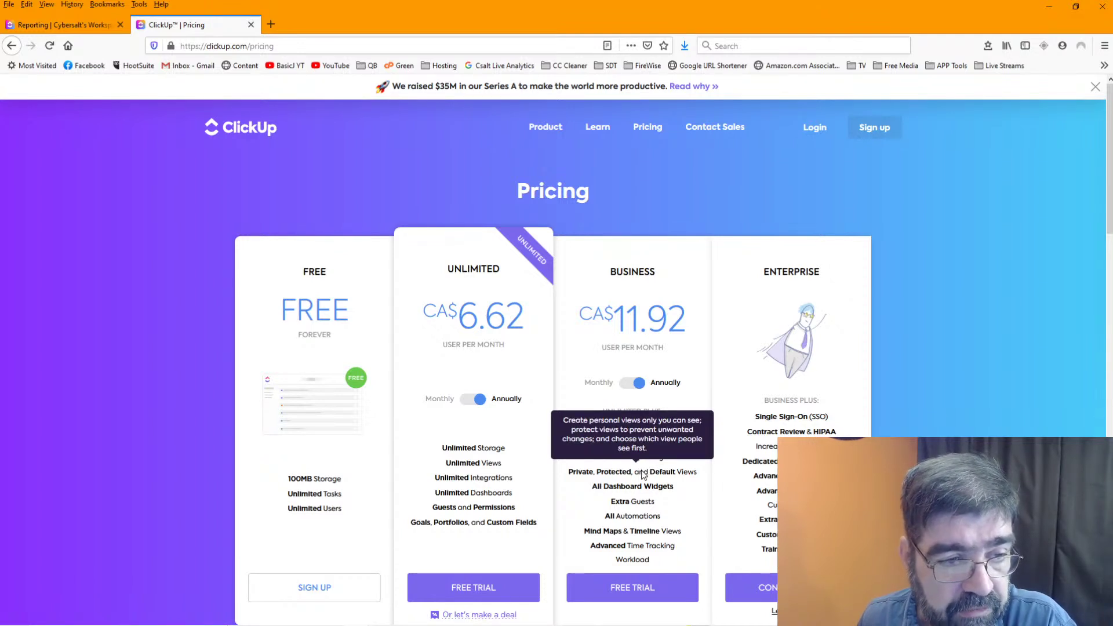
mouse_move(641, 502)
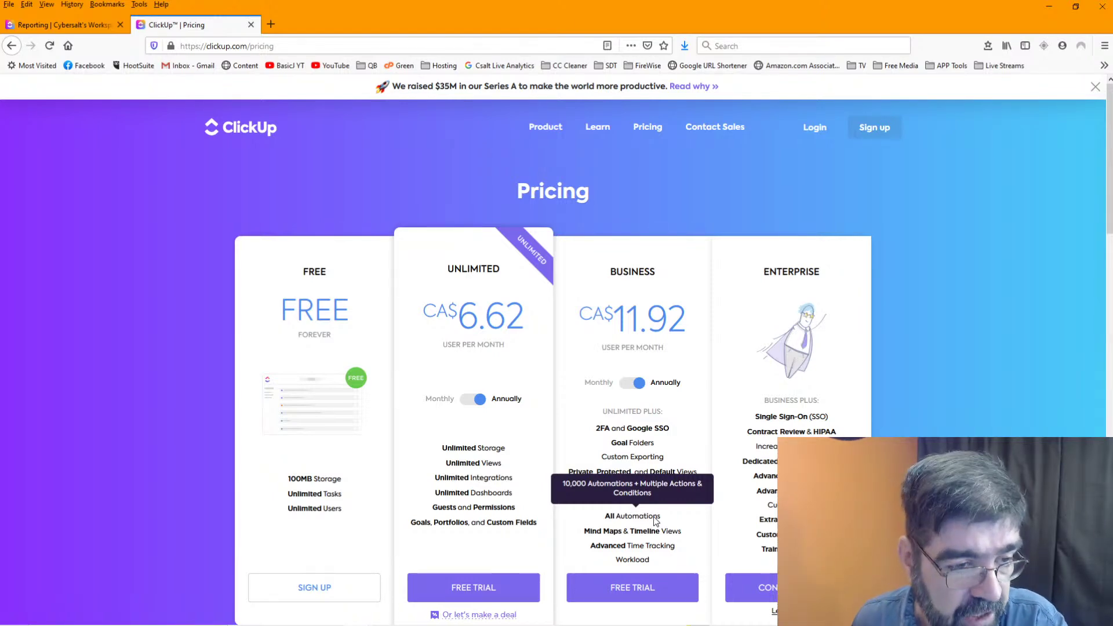
scroll(654, 520, down, 3)
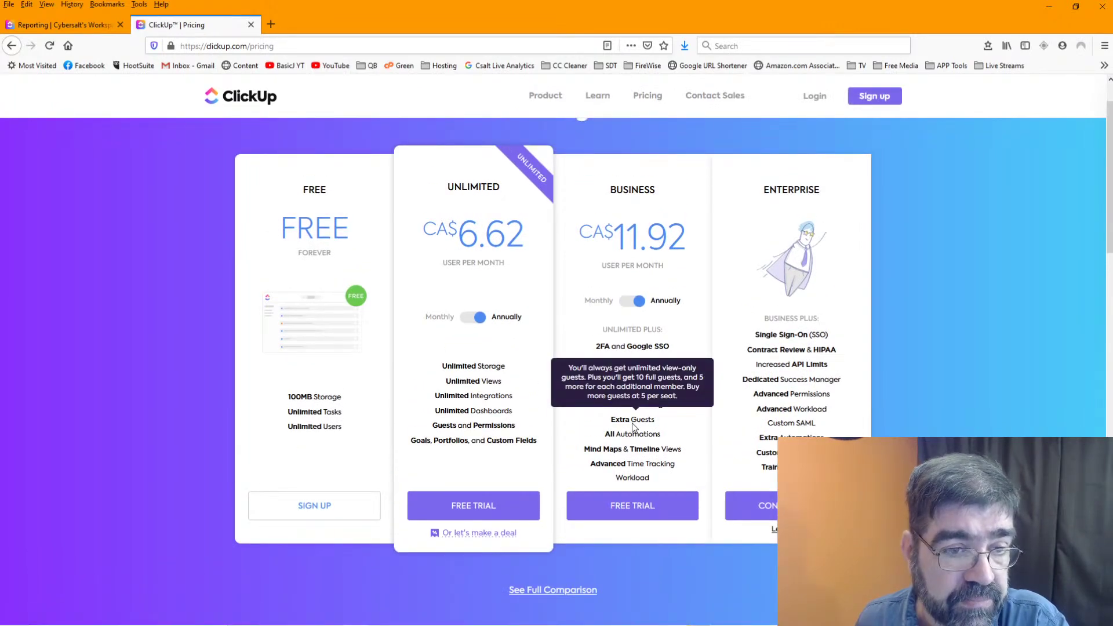
scroll(633, 427, down, 4)
click(545, 480)
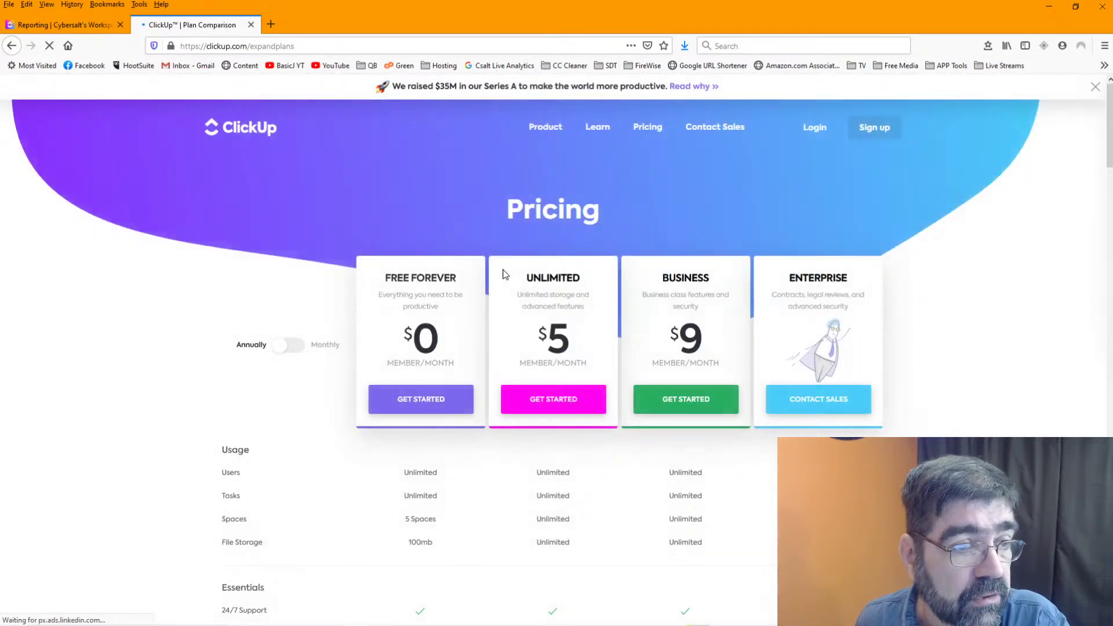
- Examine the Usage, Essentials and Advanced features across the four plans in the comparison table
scroll(561, 283, down, 3)
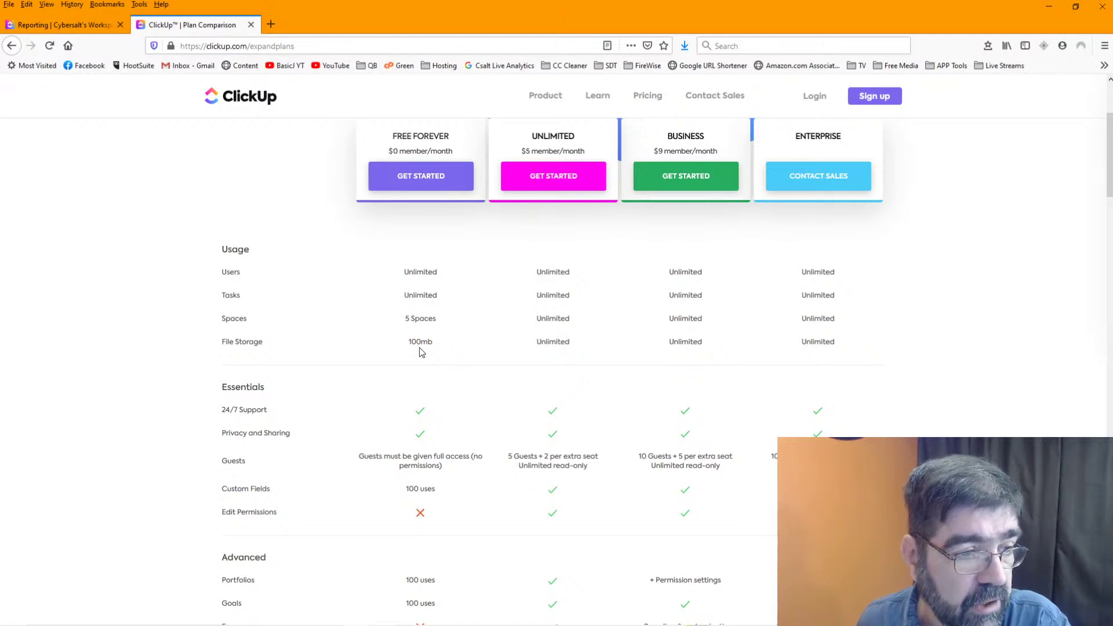
scroll(419, 347, down, 2)
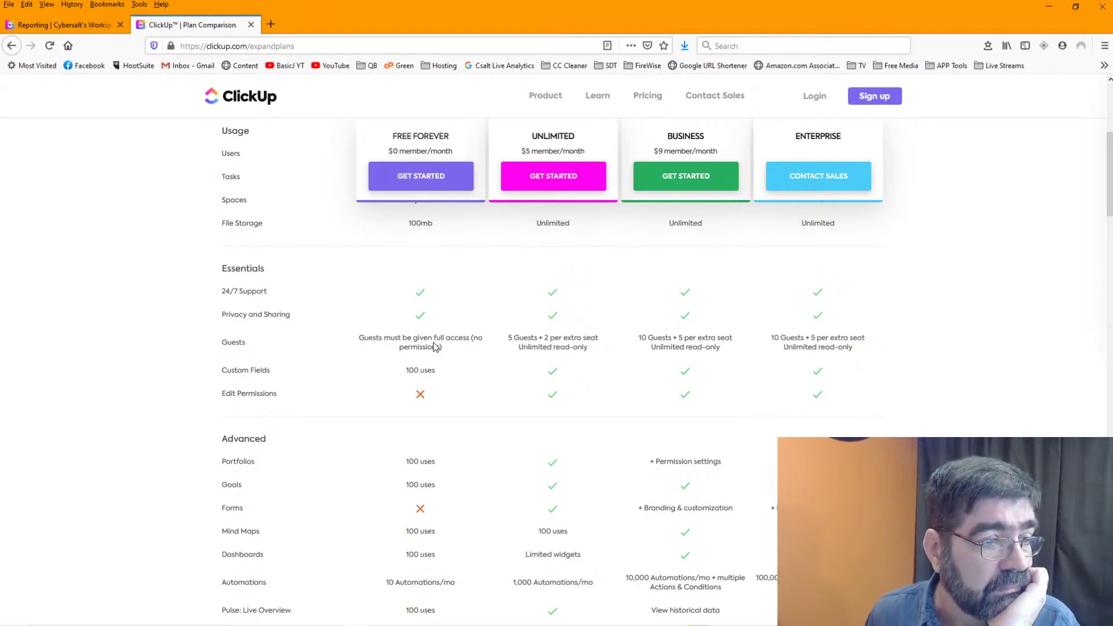
scroll(436, 346, down, 1)
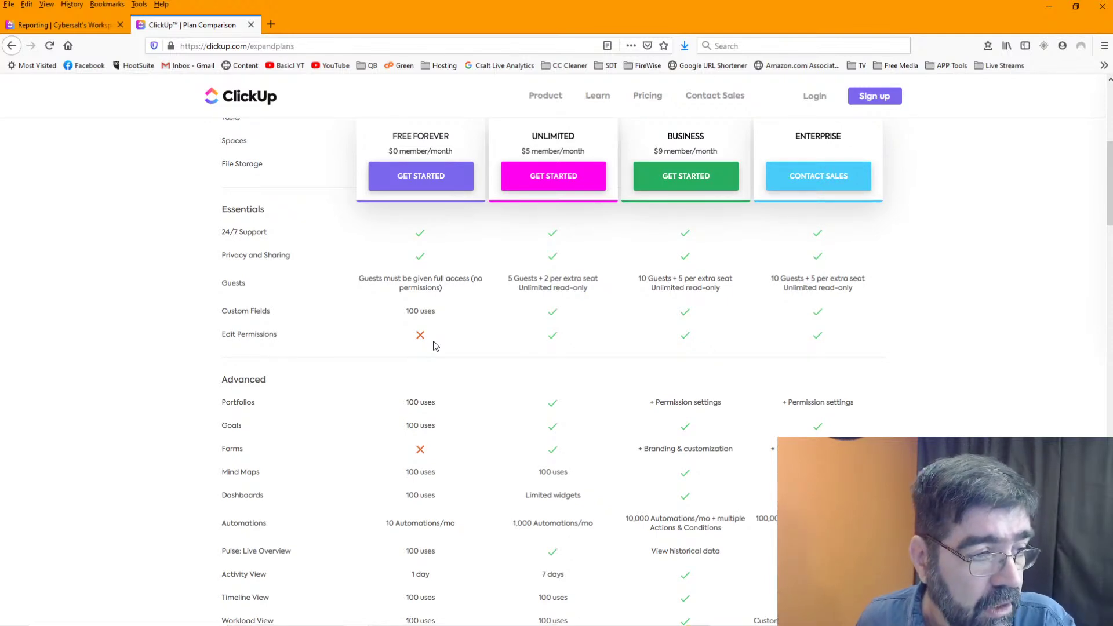
scroll(433, 341, down, 1)
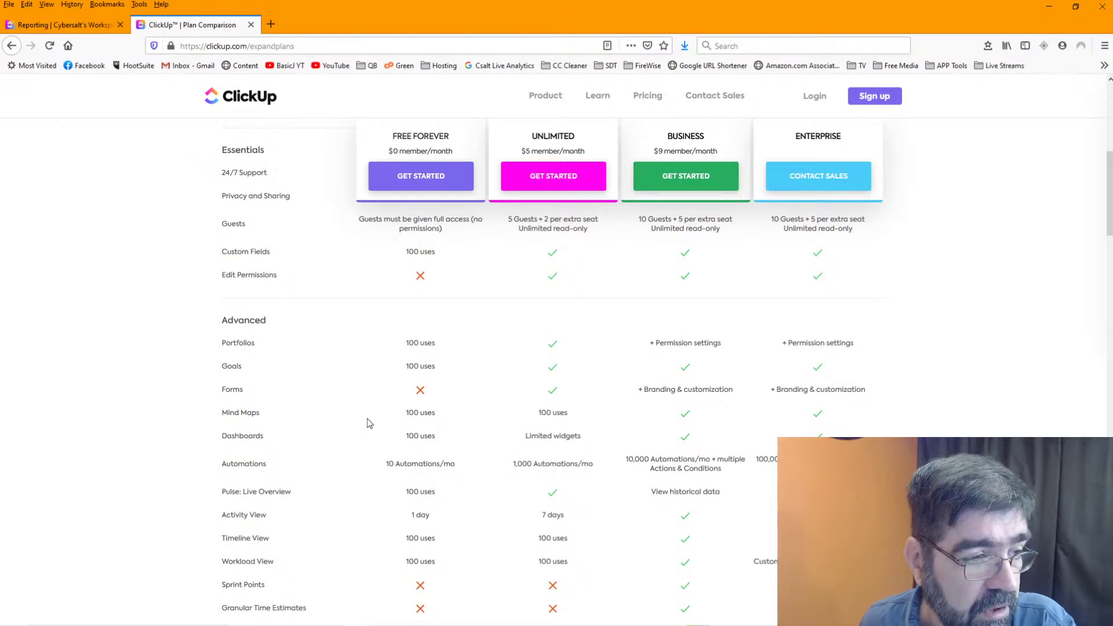
scroll(368, 422, down, 3)
scroll(369, 422, down, 3)
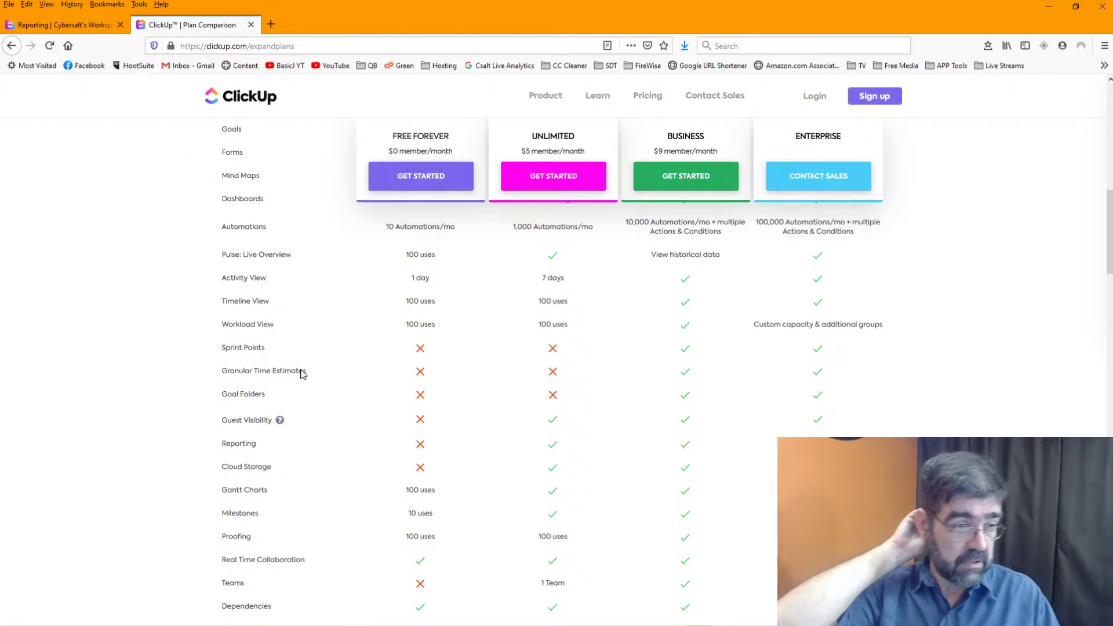
scroll(511, 331, down, 2)
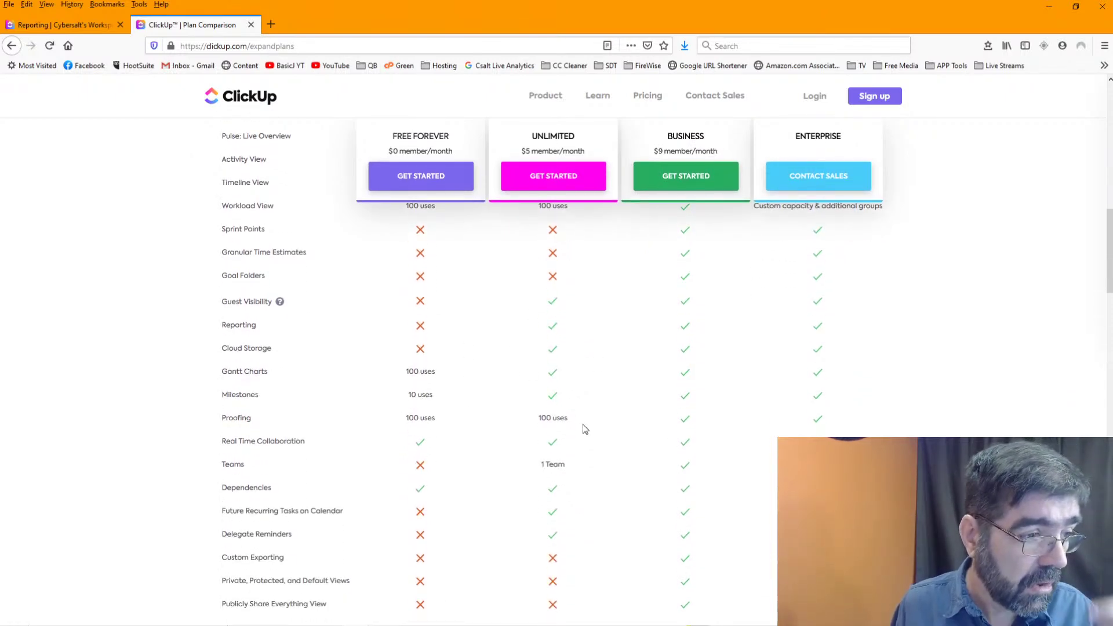
- Examine the comparison's Integrations, Support and Security sections, and return to the Usage and Essentials rows
scroll(587, 429, down, 4)
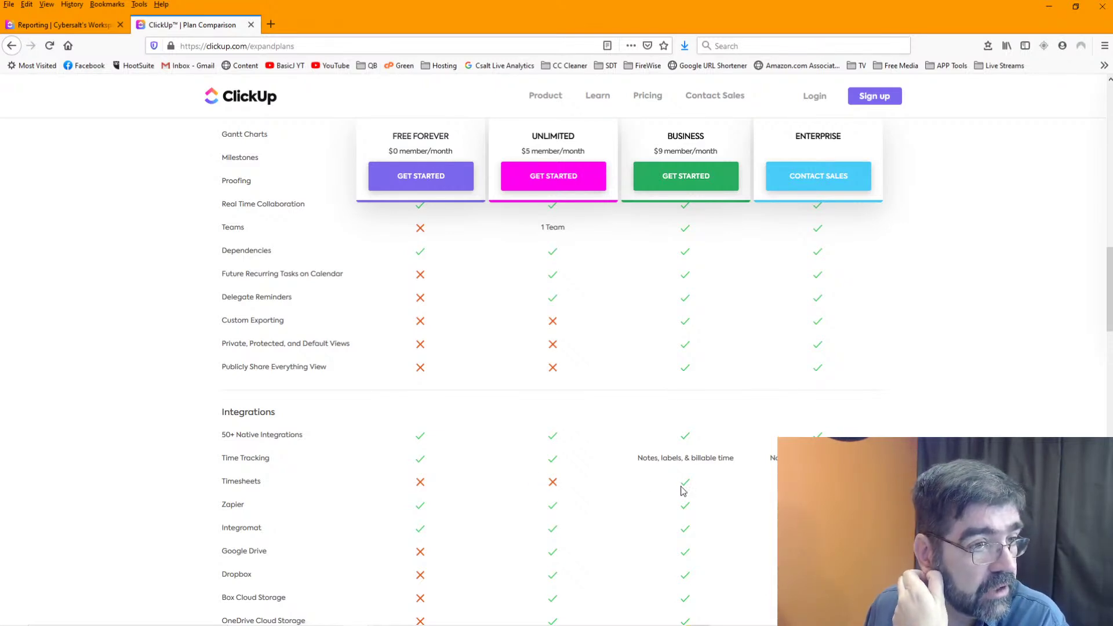
scroll(689, 492, down, 2)
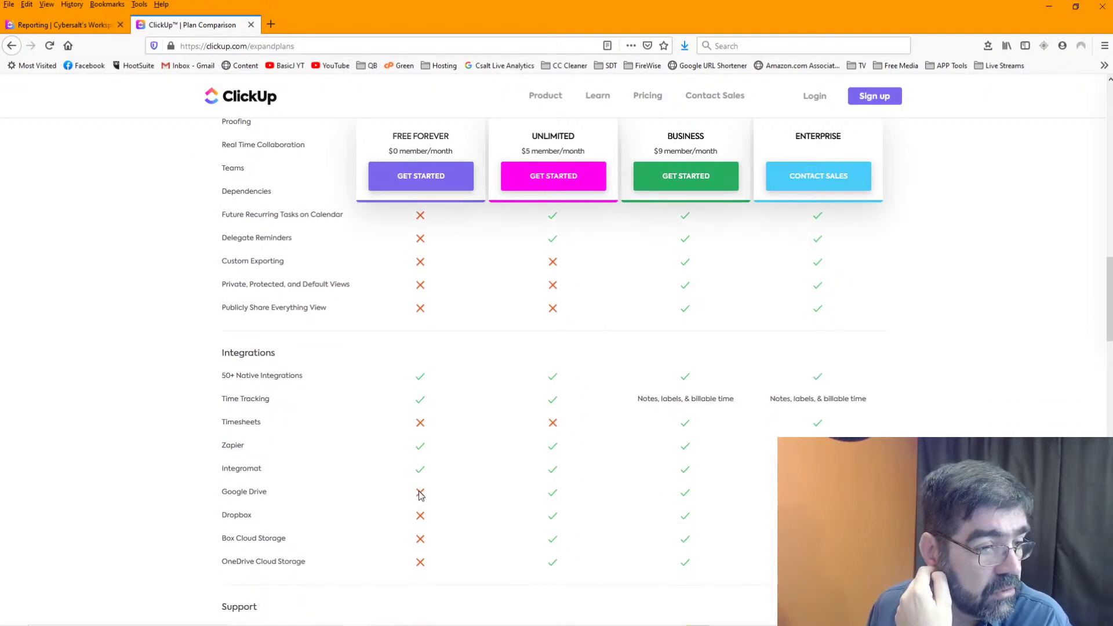
scroll(456, 496, down, 5)
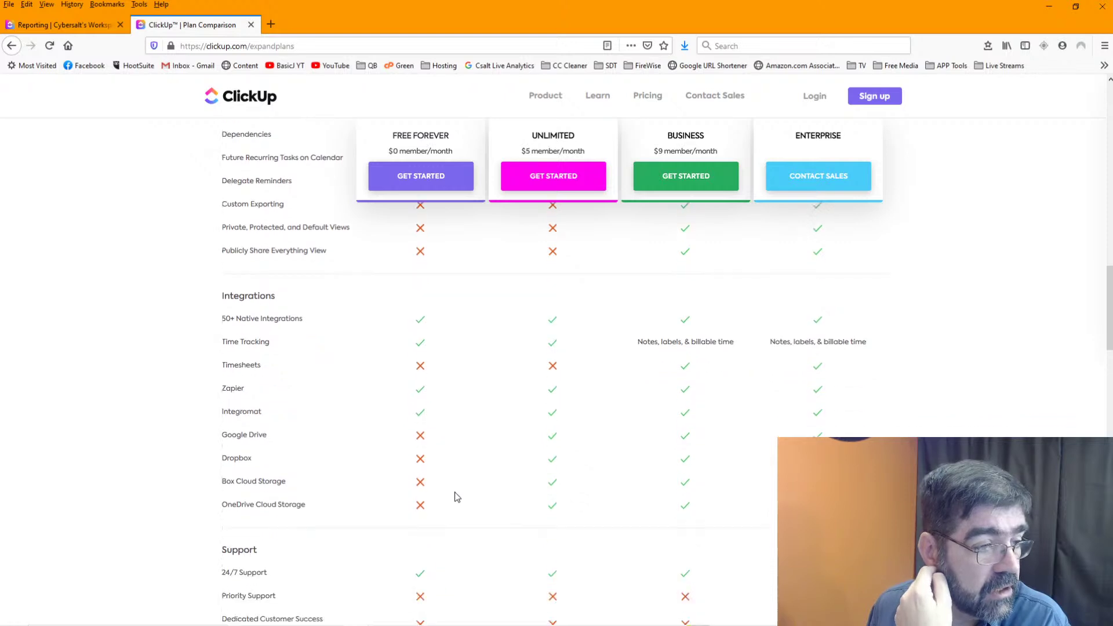
scroll(456, 497, down, 10)
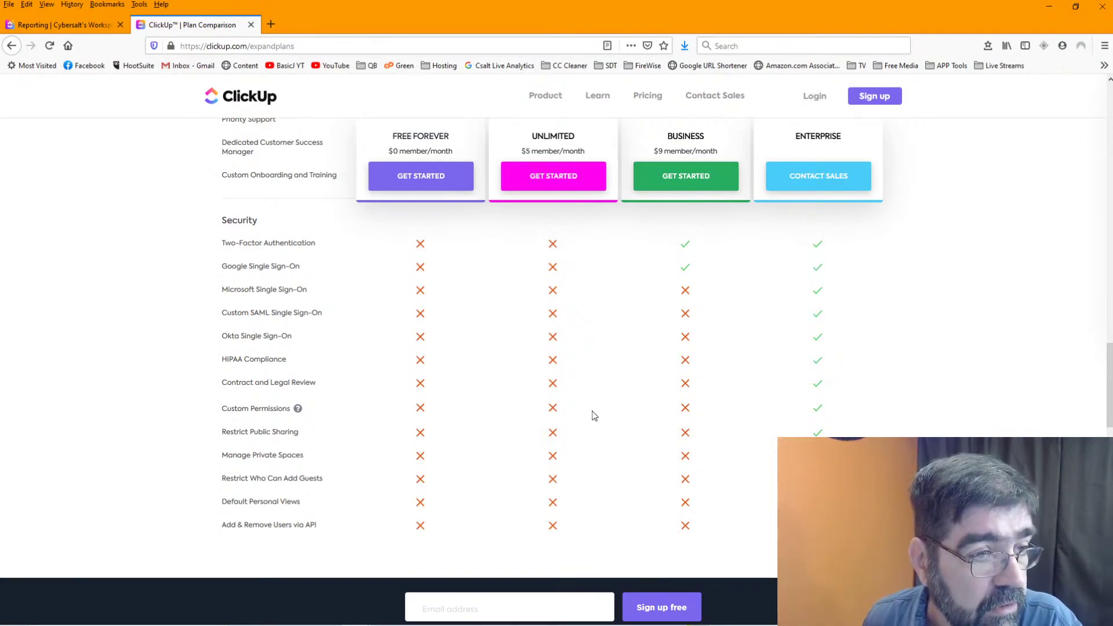
scroll(592, 414, up, 12)
scroll(592, 415, up, 20)
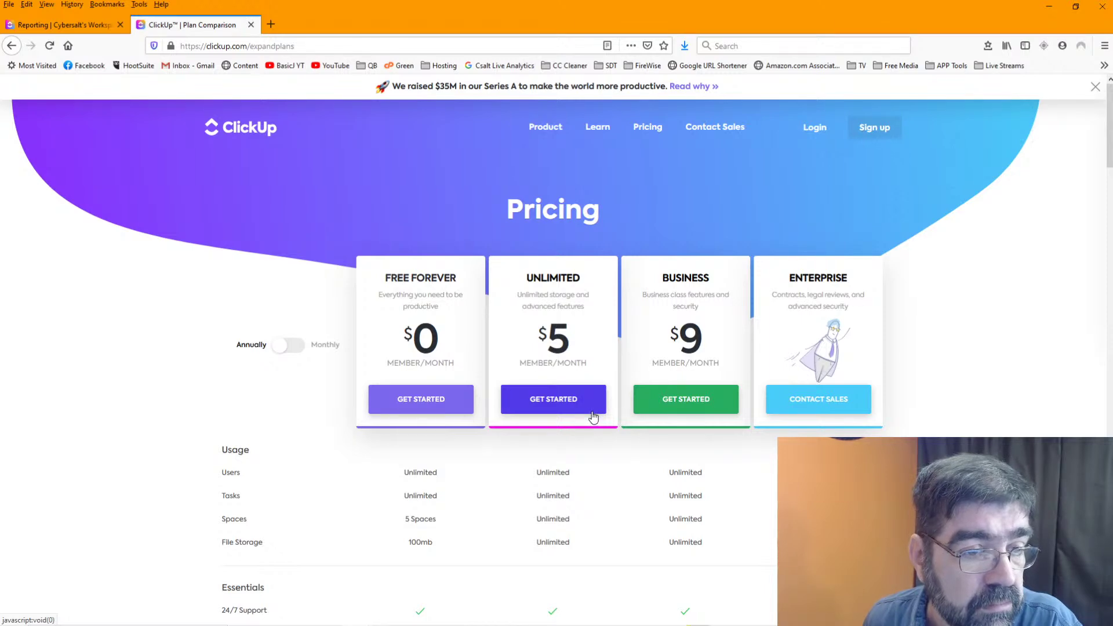
scroll(592, 416, down, 5)
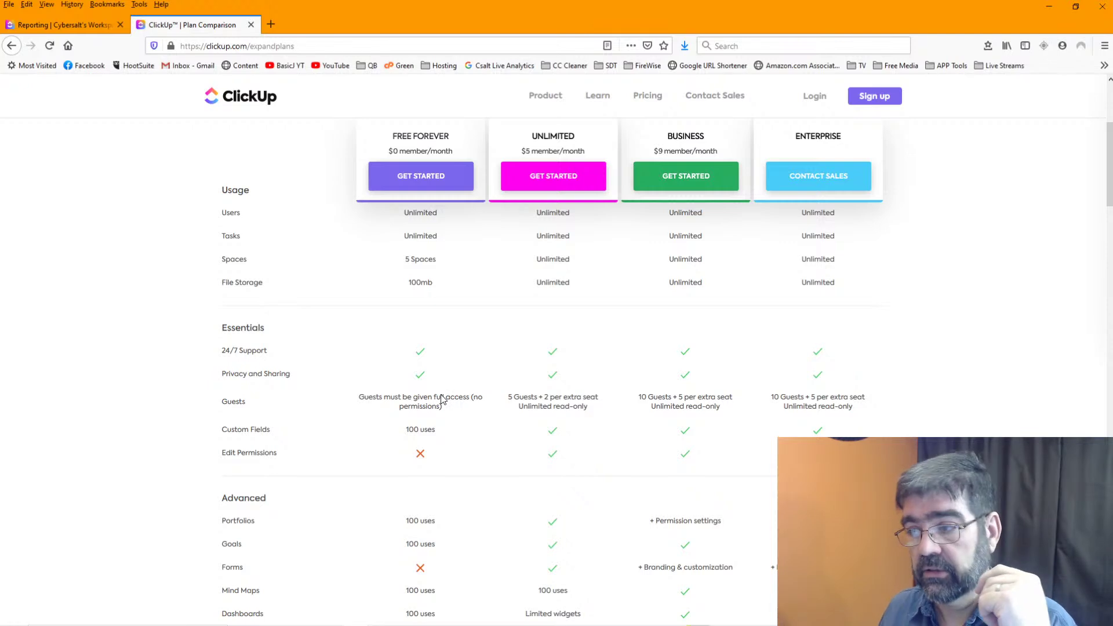
- Go back to the workspace's Completed report, and open the 5 Fav ClickUp Time Tracking Features list from the tasks area
click(67, 25)
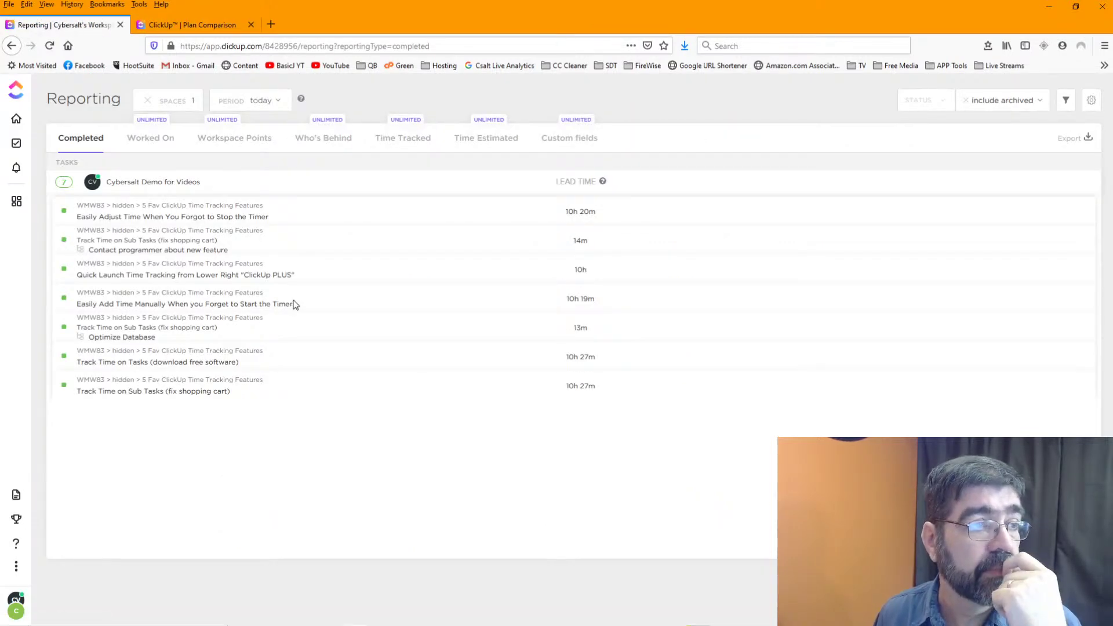
click(183, 185)
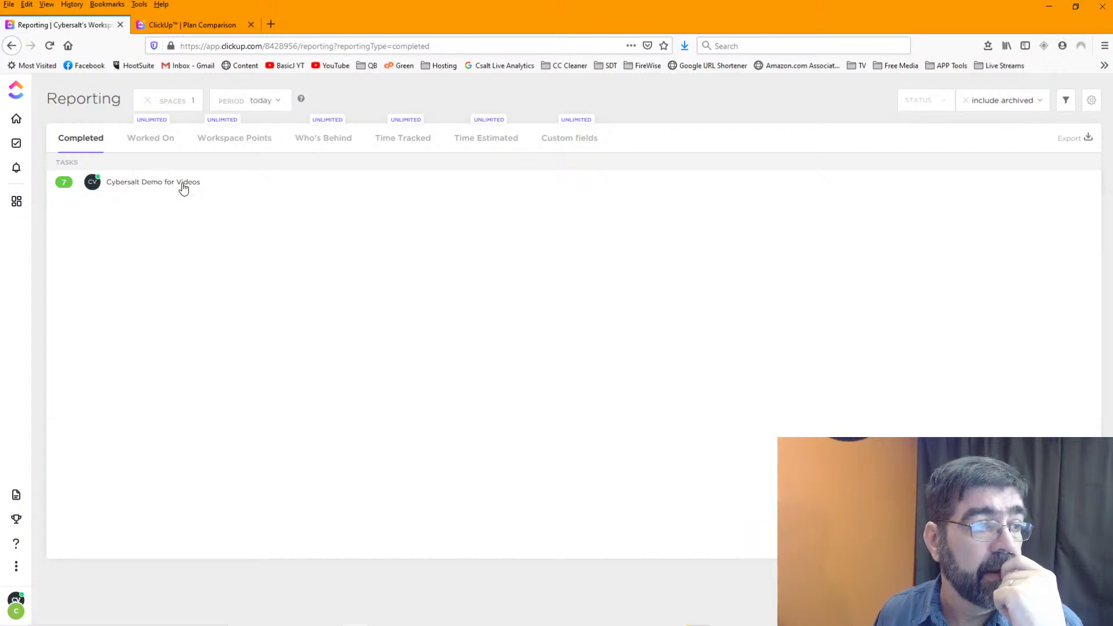
click(183, 185)
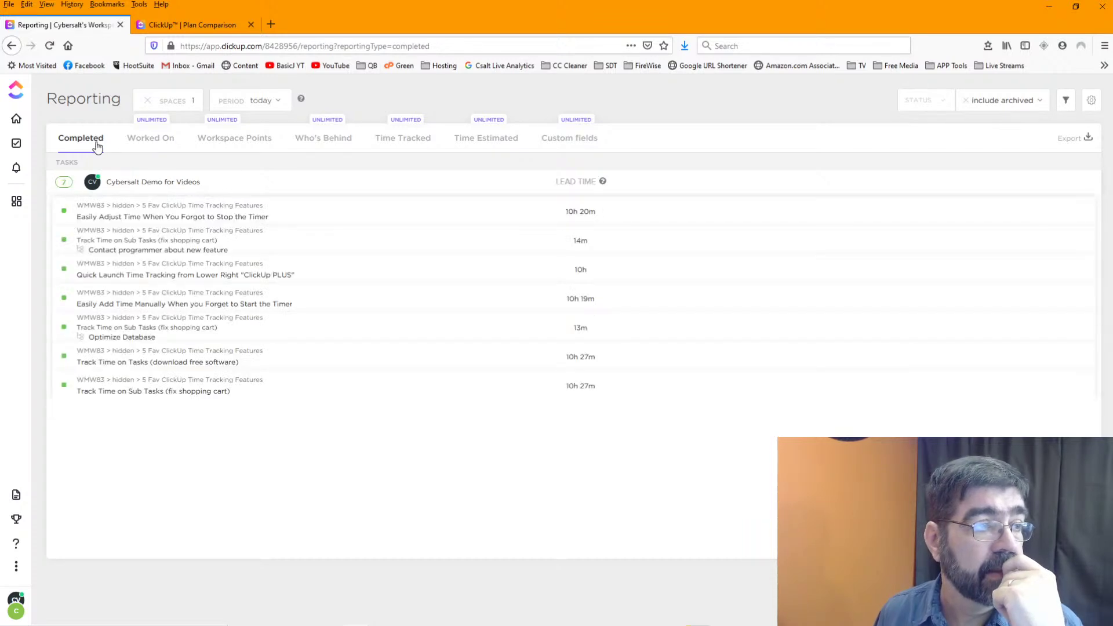
click(14, 119)
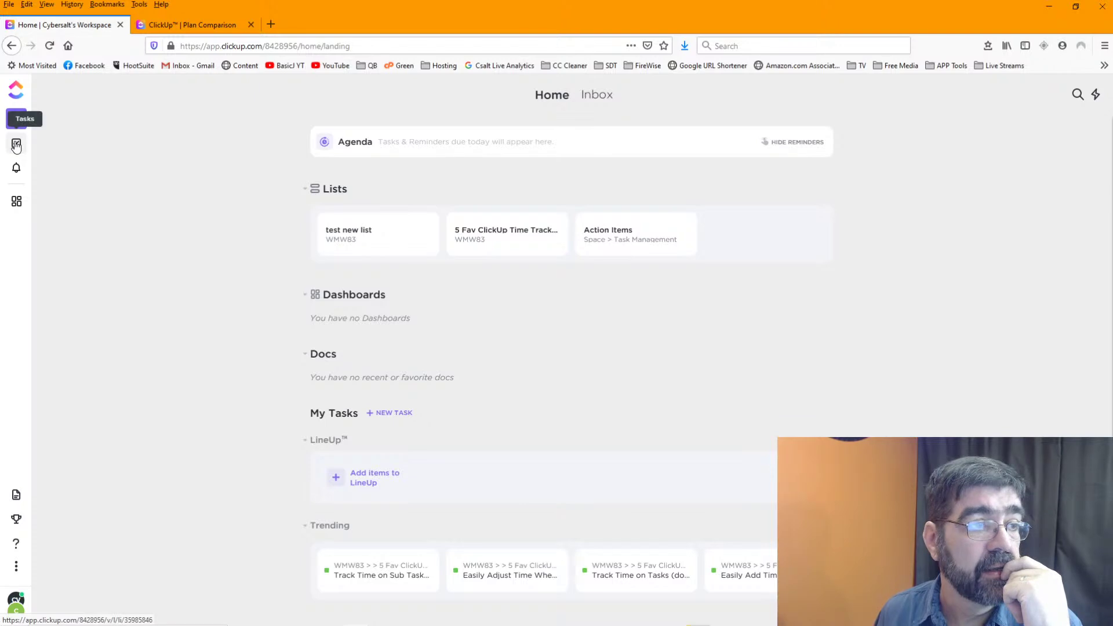
click(16, 145)
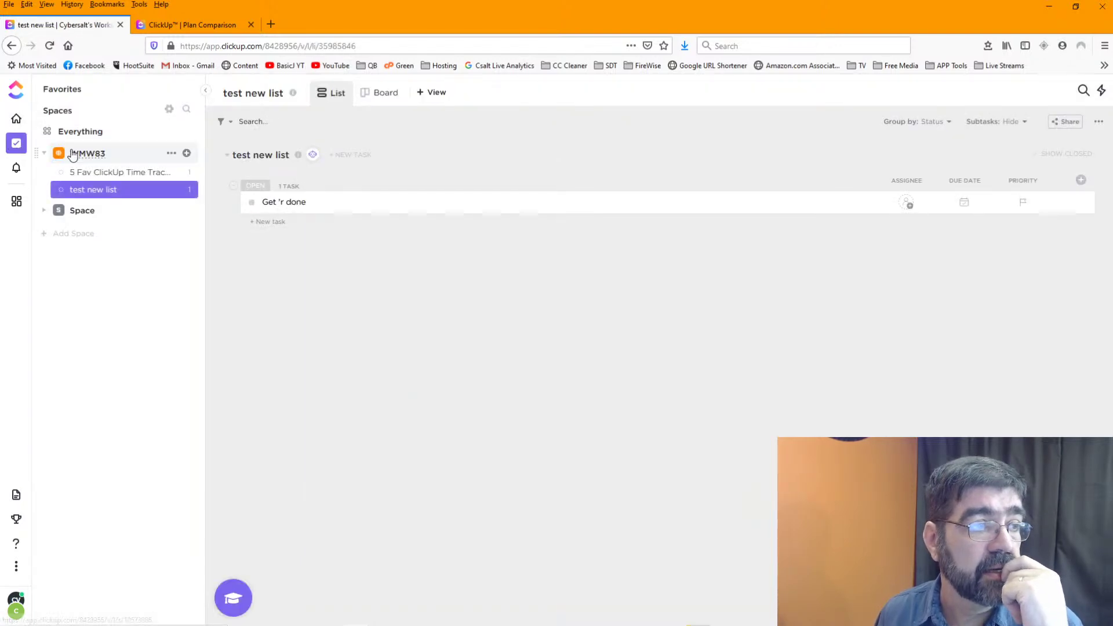
click(103, 176)
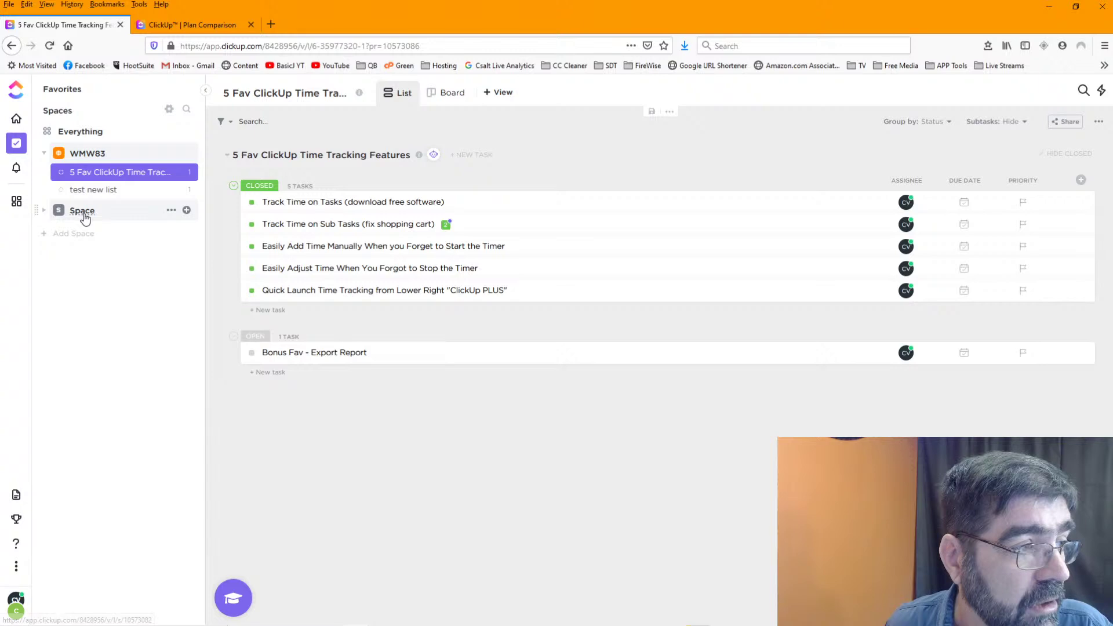
- View the group options of the Revision status in the space named Space, and return to the WMW83 space
click(83, 211)
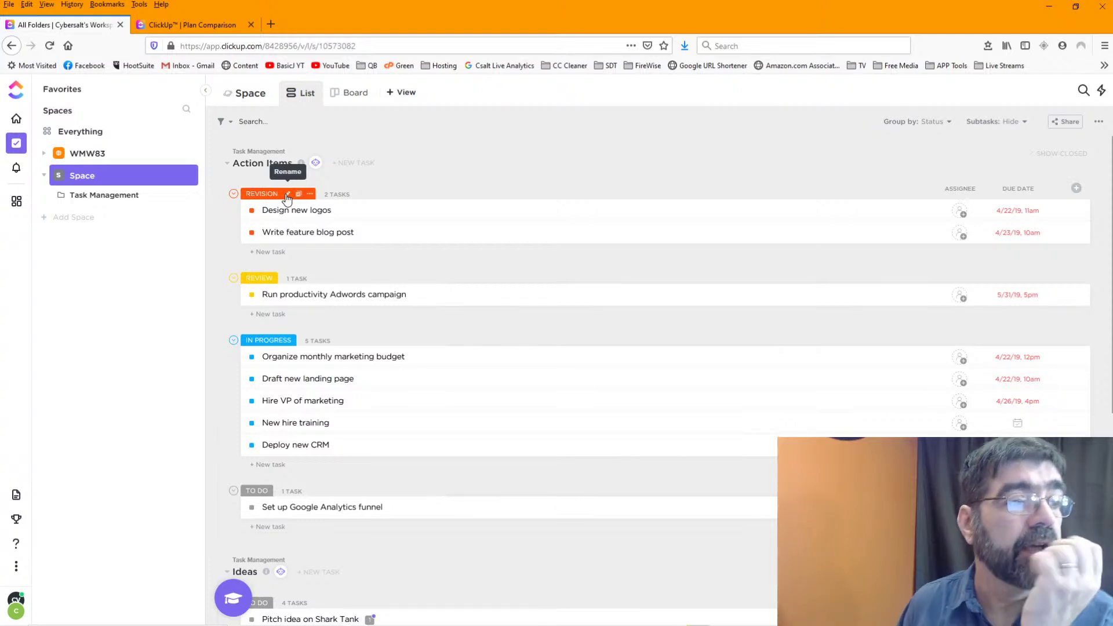
click(310, 195)
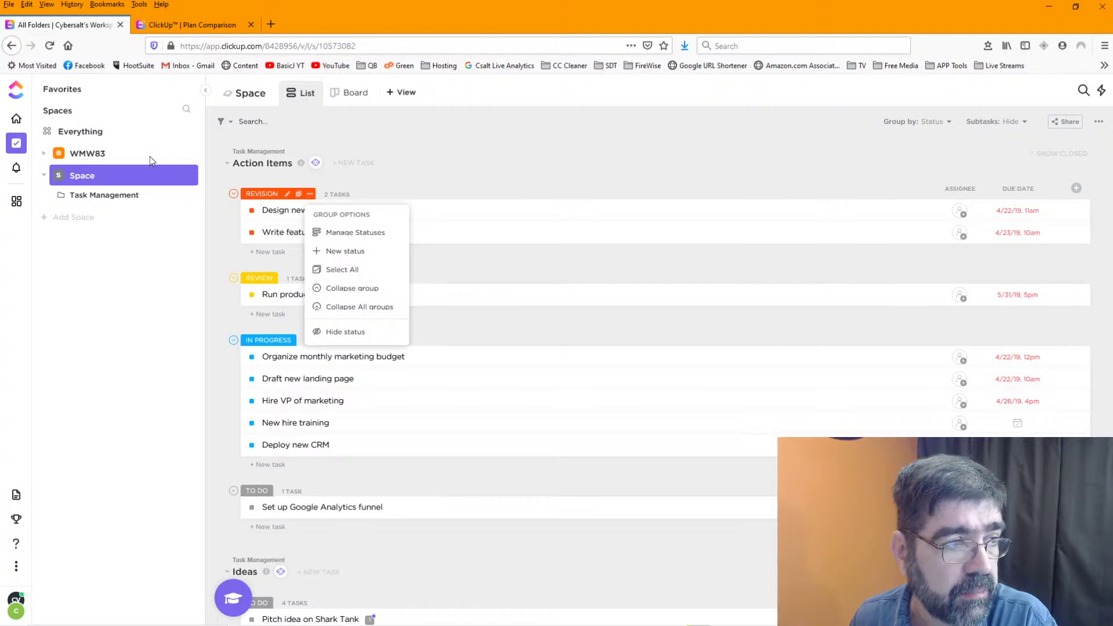
click(87, 154)
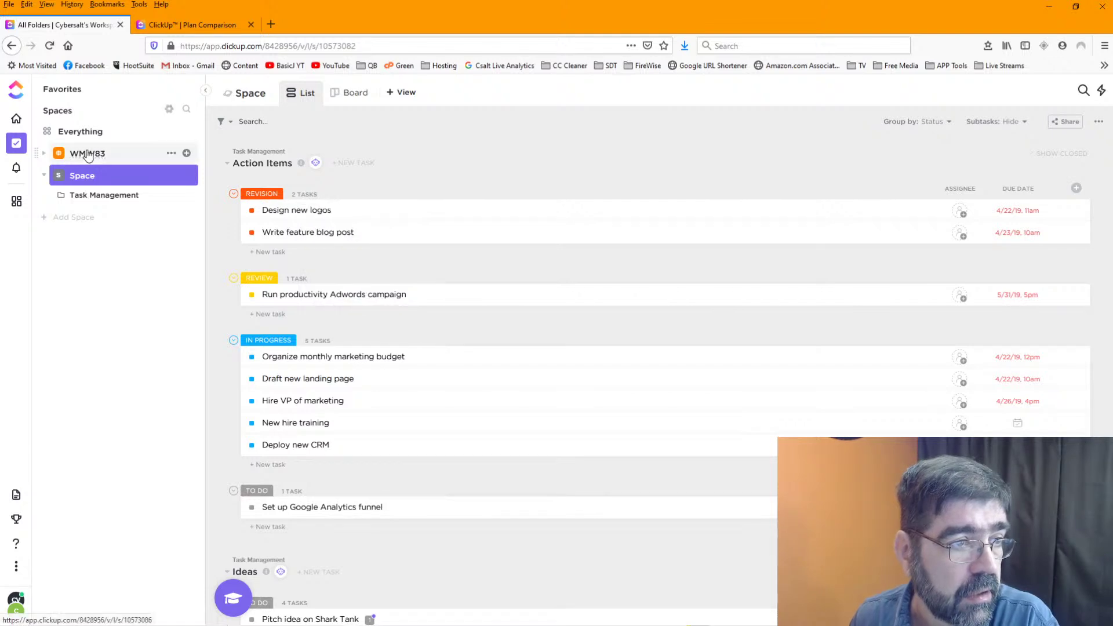
click(87, 155)
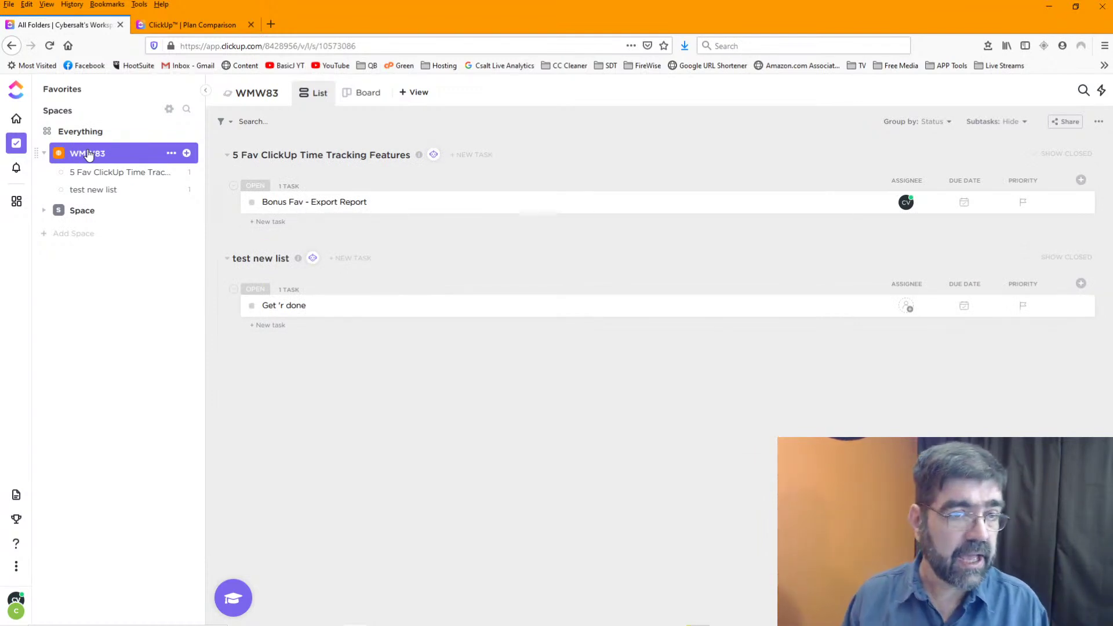
- Return to the plan comparison page, and launch Slack with its window moved off this screen
click(172, 26)
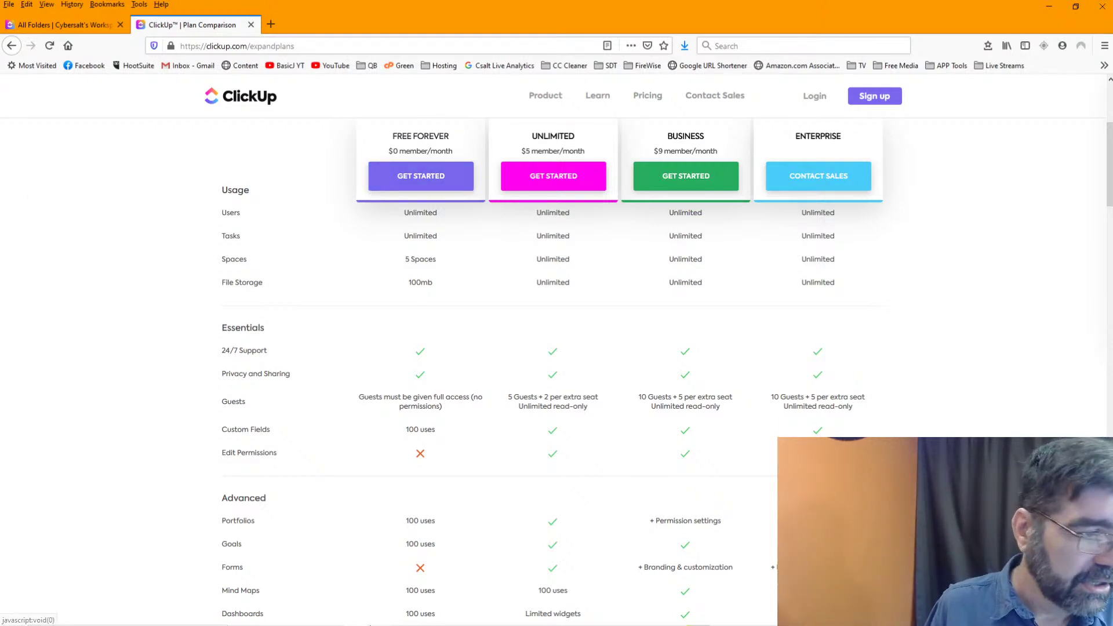
click(358, 616)
key(super)
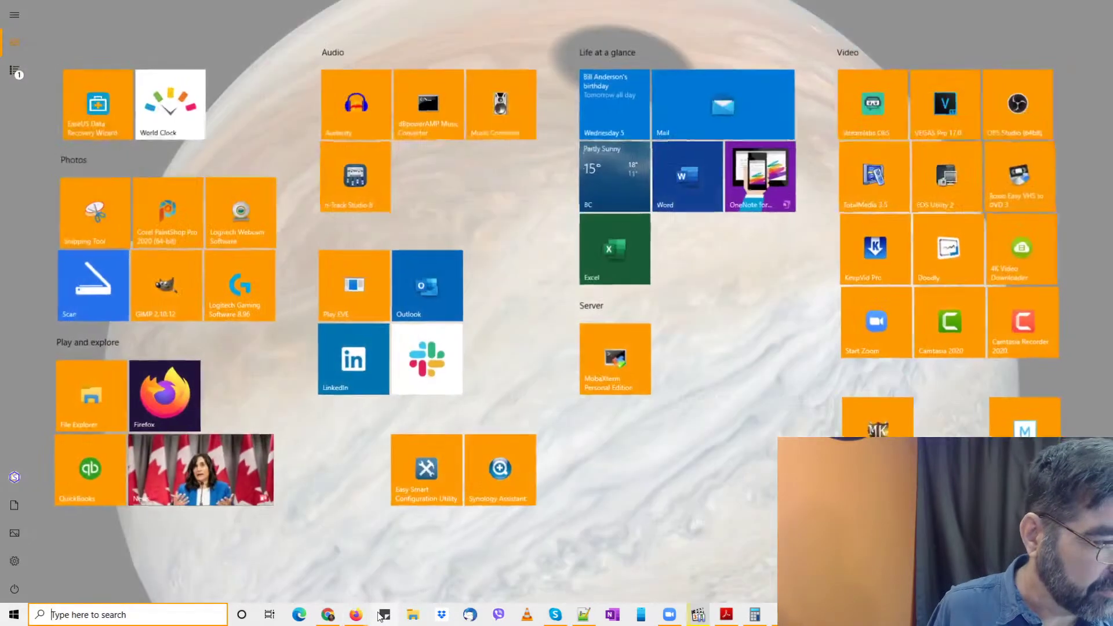
click(444, 336)
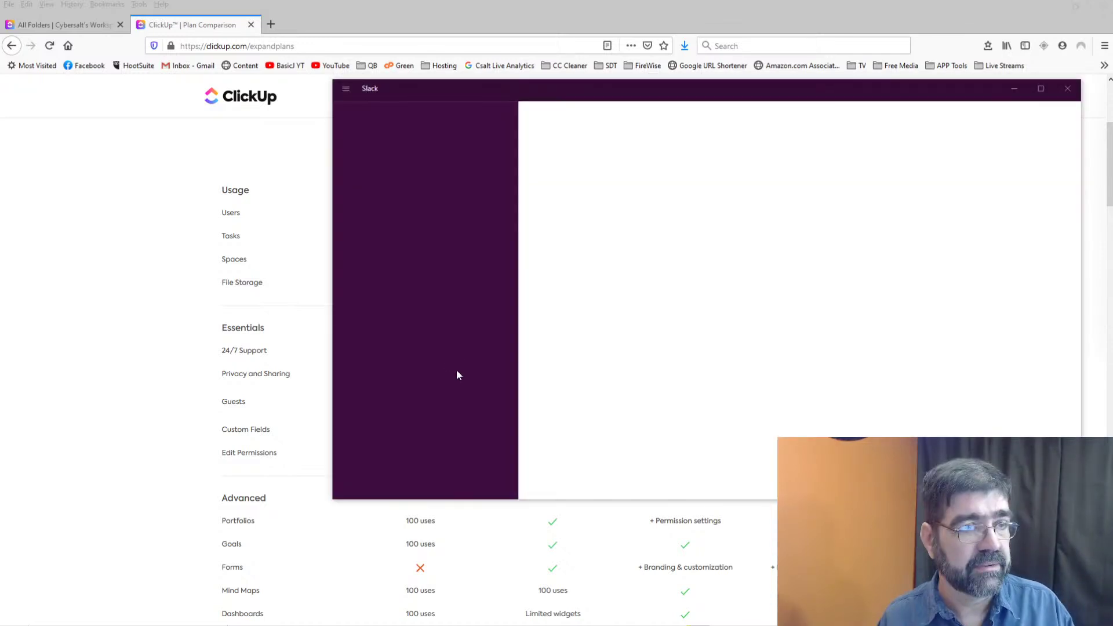
drag(626, 96, 1112, 96)
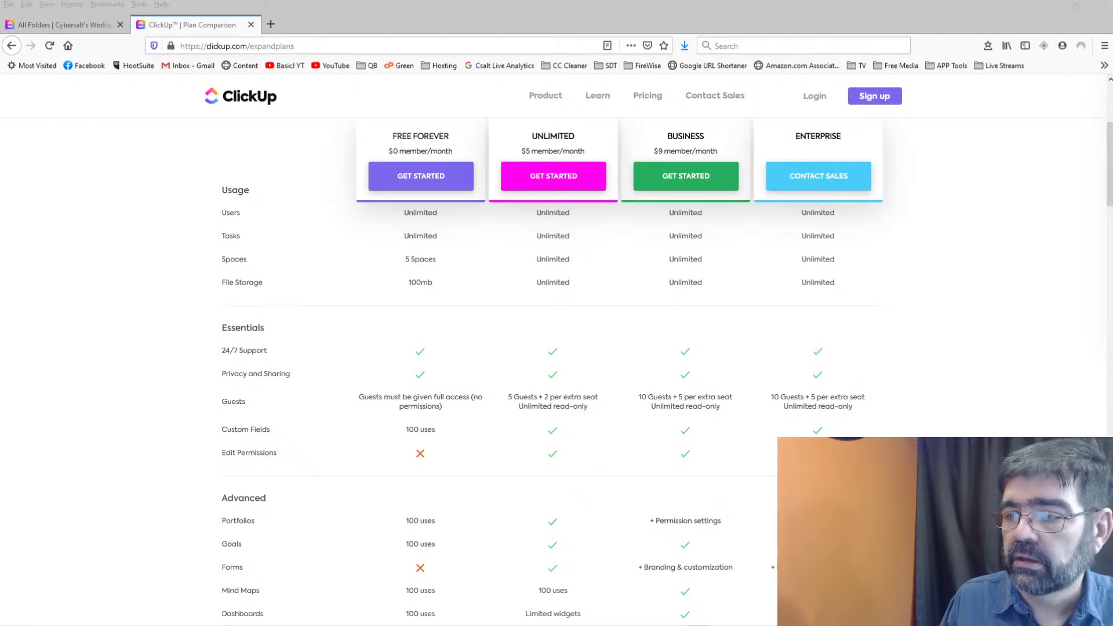
key(alt+Tab)
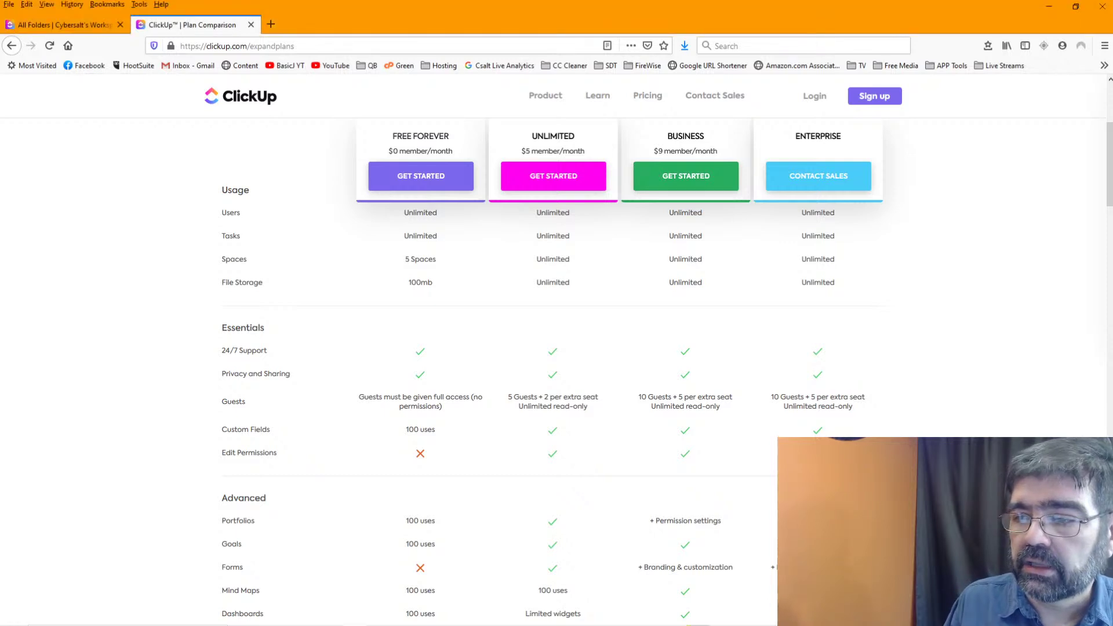